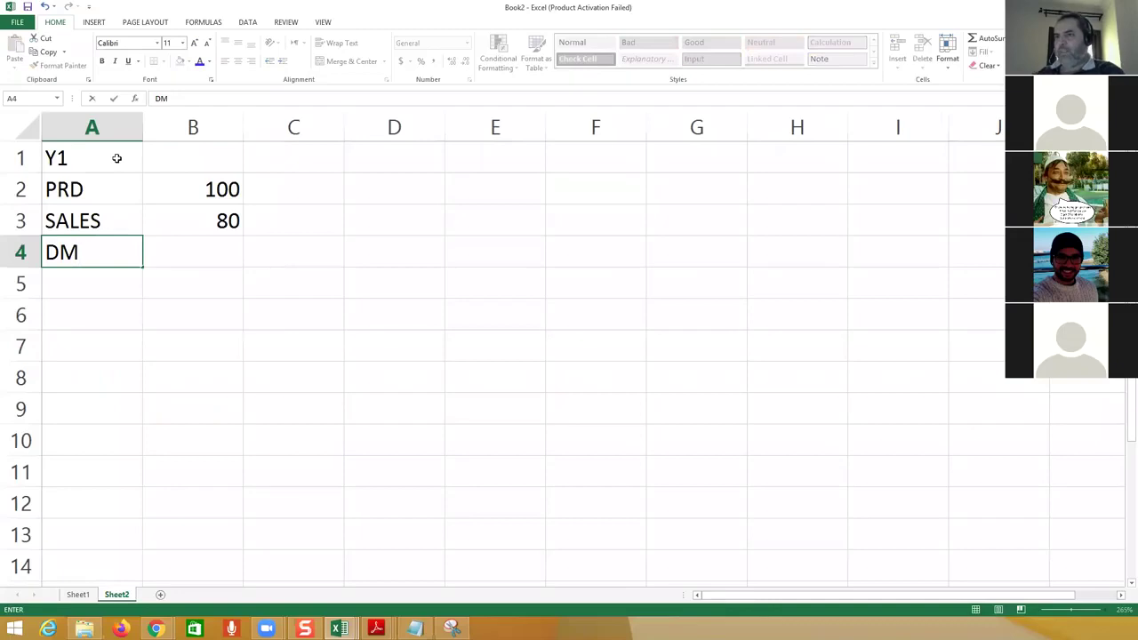
Step: Replace the label in A4 with PRICE and enter 75 beside it in B4
key("BackSpace")
key("BackSpace")
type("PR")
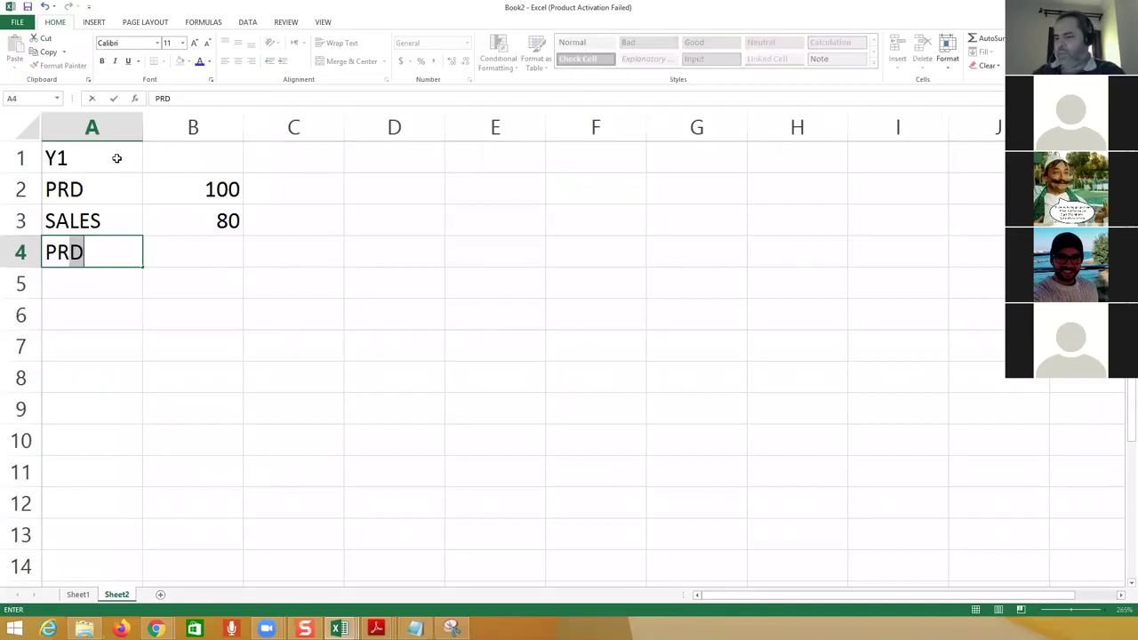
type("ICE")
key("Tab")
type("75")
key("ctrl+Return")
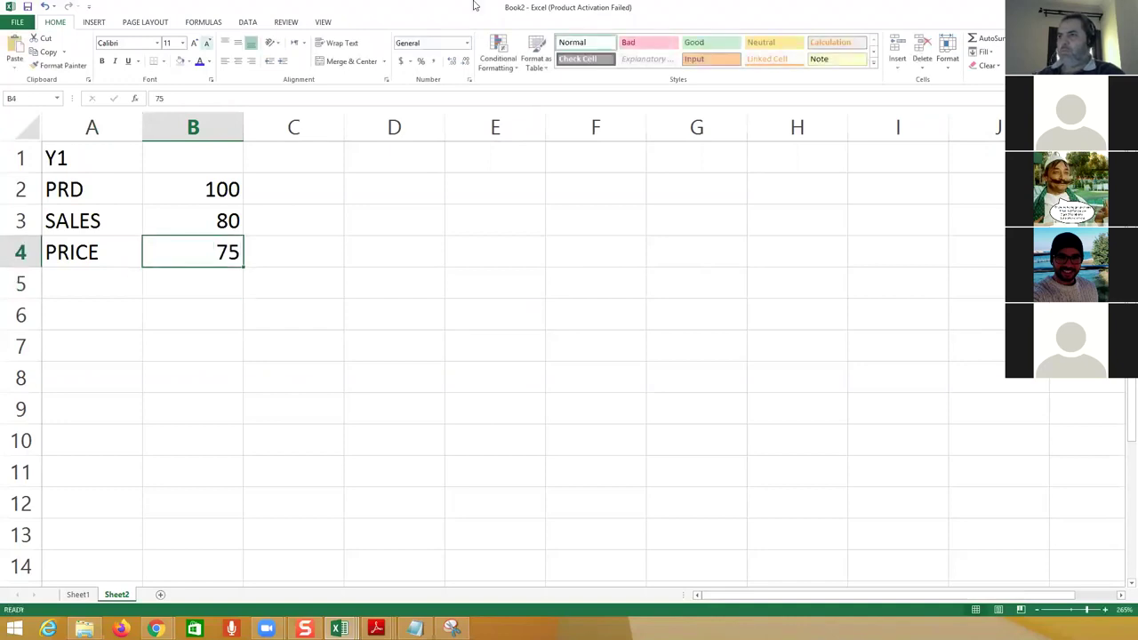
Step: Format the price in B4 as dollar accounting currency with no decimal places
left_click(401, 61)
left_click(465, 64)
left_click(465, 64)
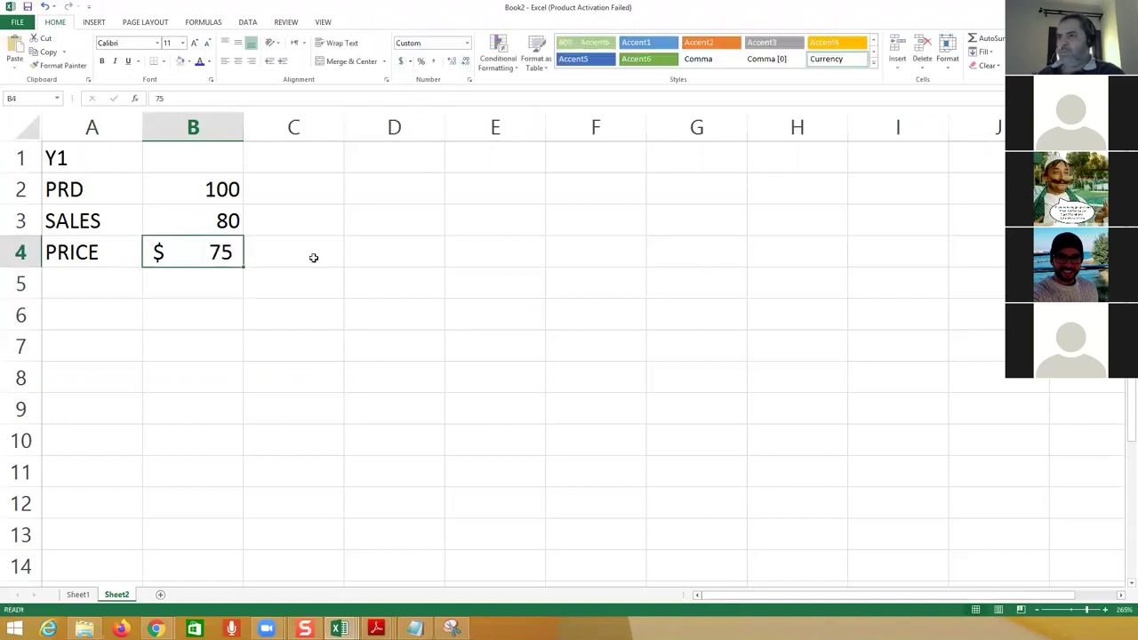
Step: Add a DM row in row 5 with a value of 1 in column B
left_click(96, 289)
type("DM")
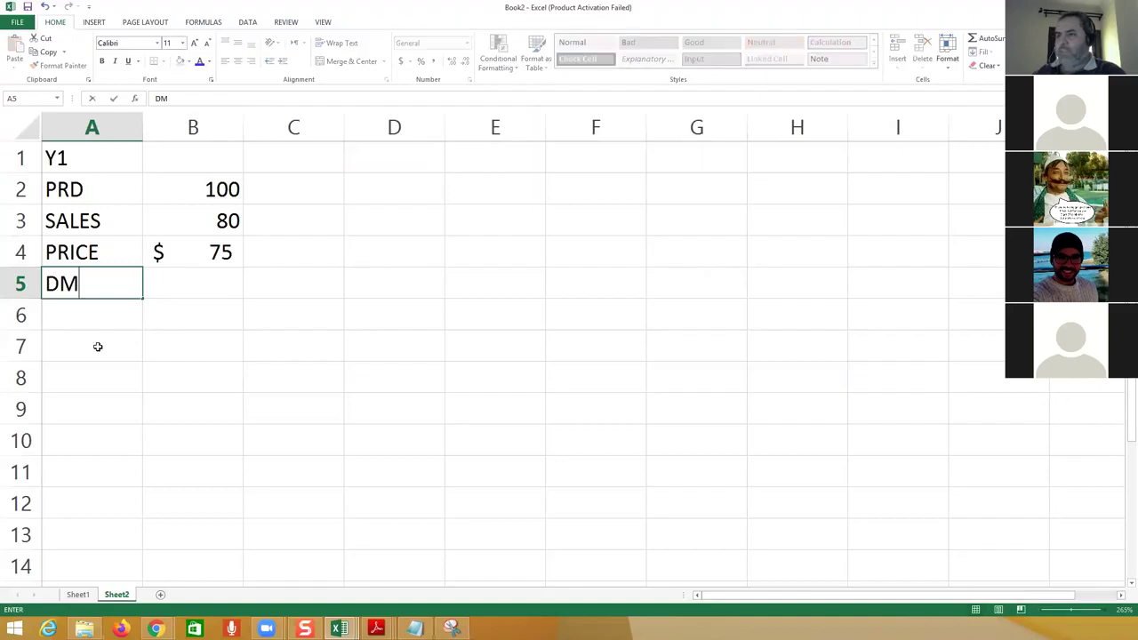
key("Tab")
type("1")
key("Return")
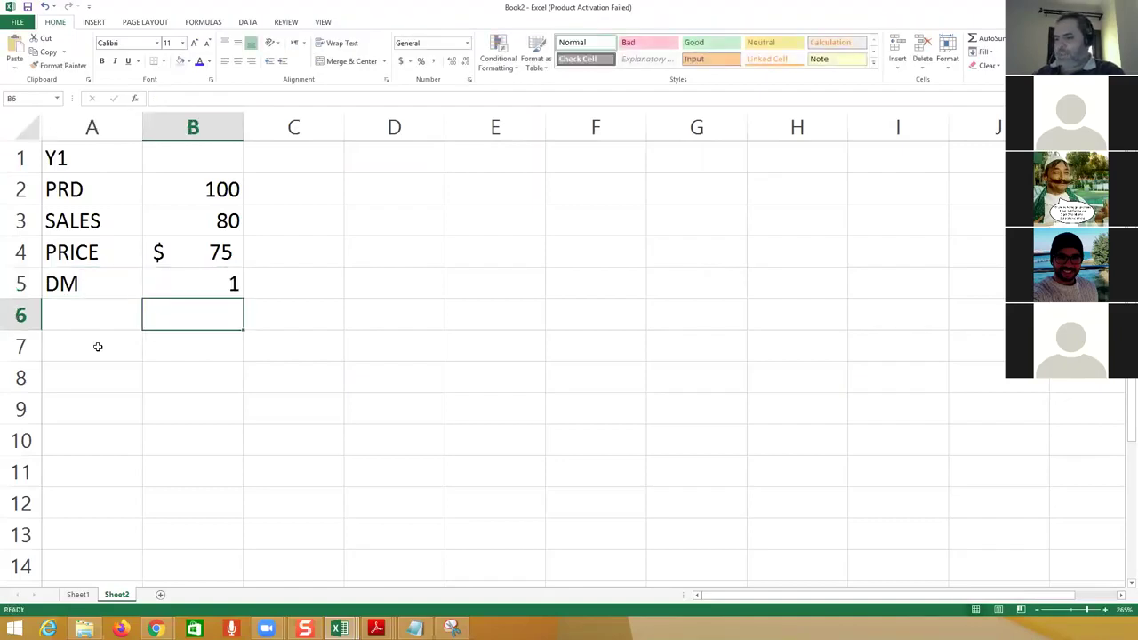
Step: Add a DL row in row 6 with a value of 1 in column B
key("Left")
type("DL")
key("Tab")
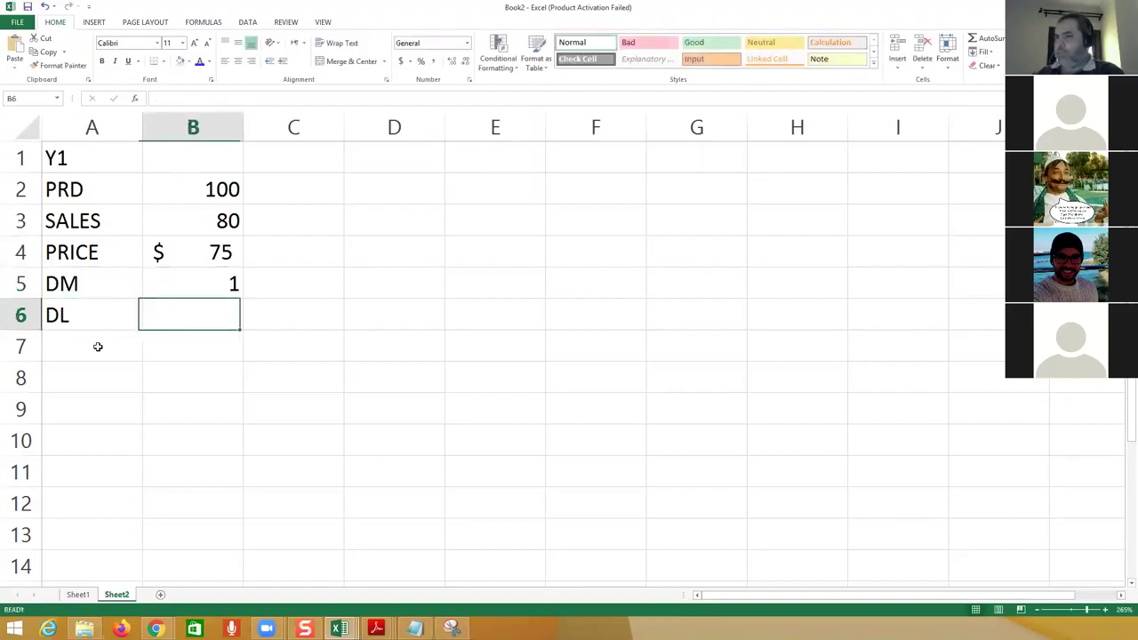
type("1")
key("Return")
Step: Add a VMOH row in row 7 with a value of 1 in column B
left_click(98, 346)
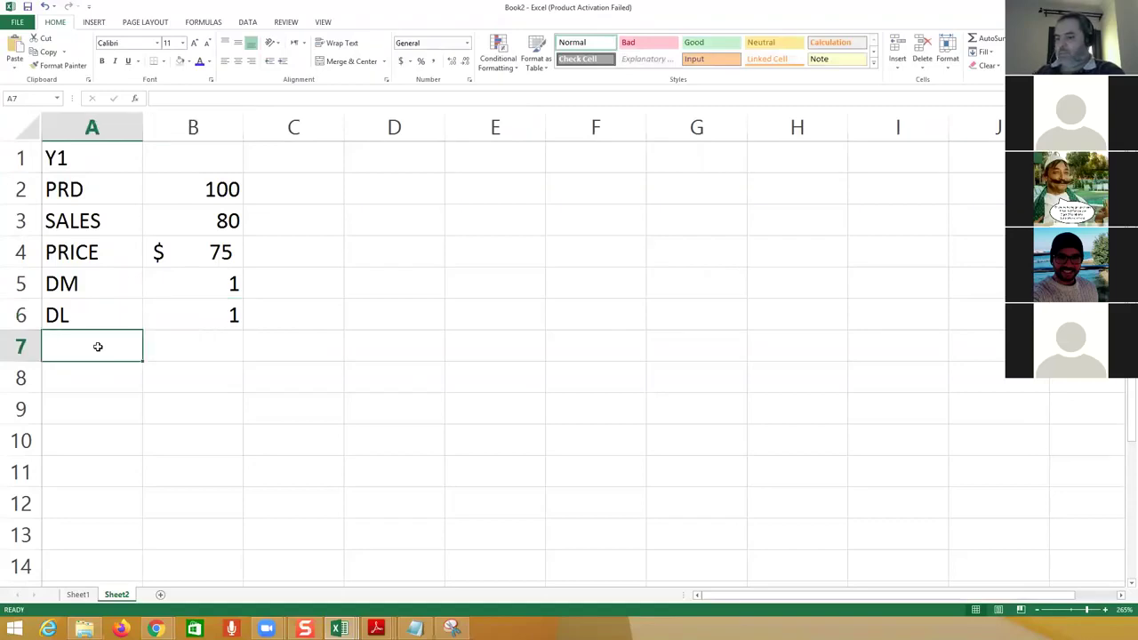
type("VM")
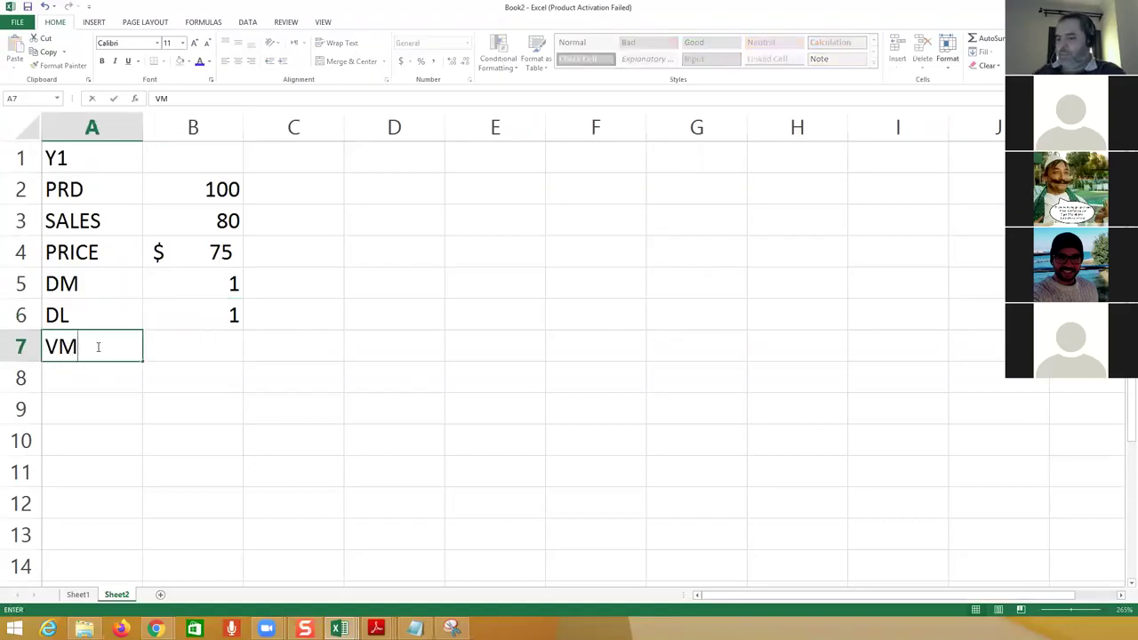
type("OH")
key("Tab")
type("1")
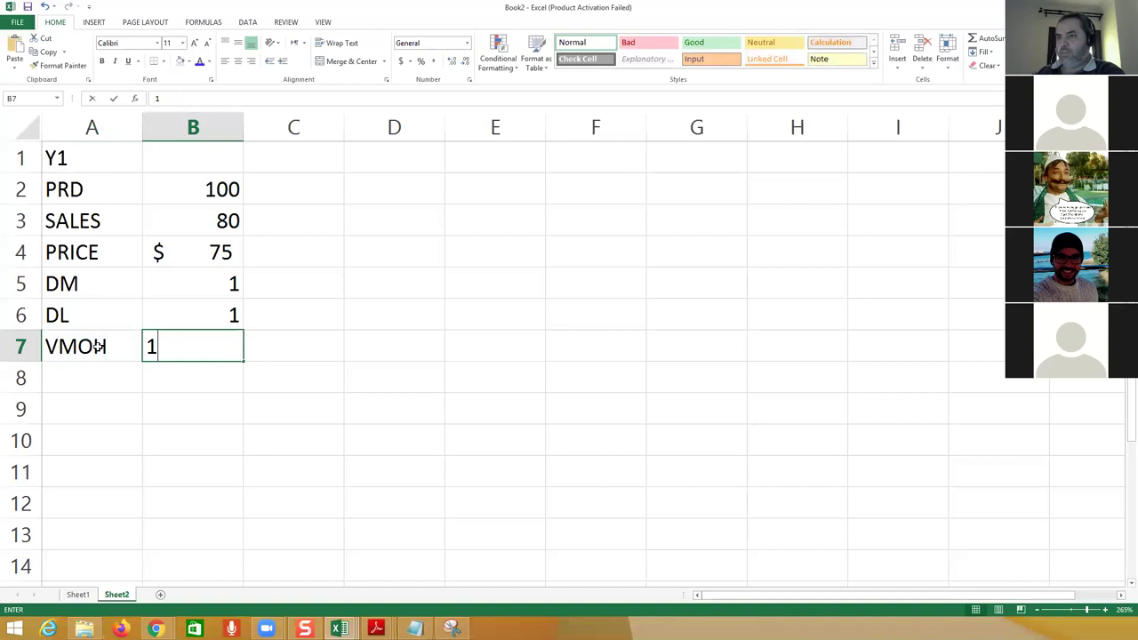
key("Return")
Step: Add a TTL FMOH row in row 8 with a value of 350 in column B
key("Left")
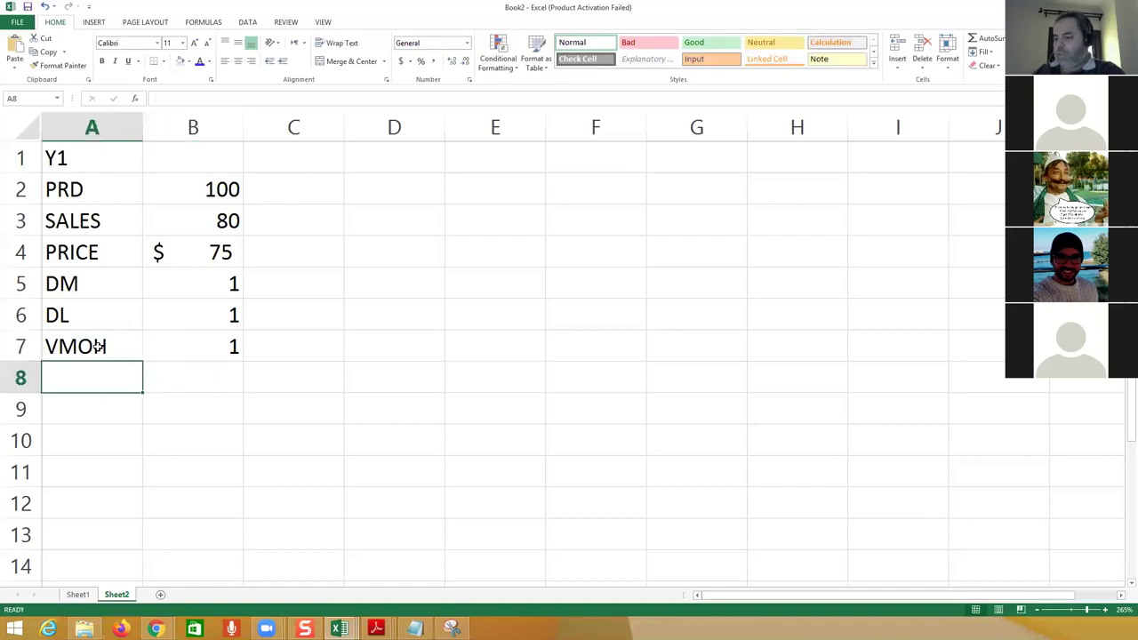
type("TTL FMOH")
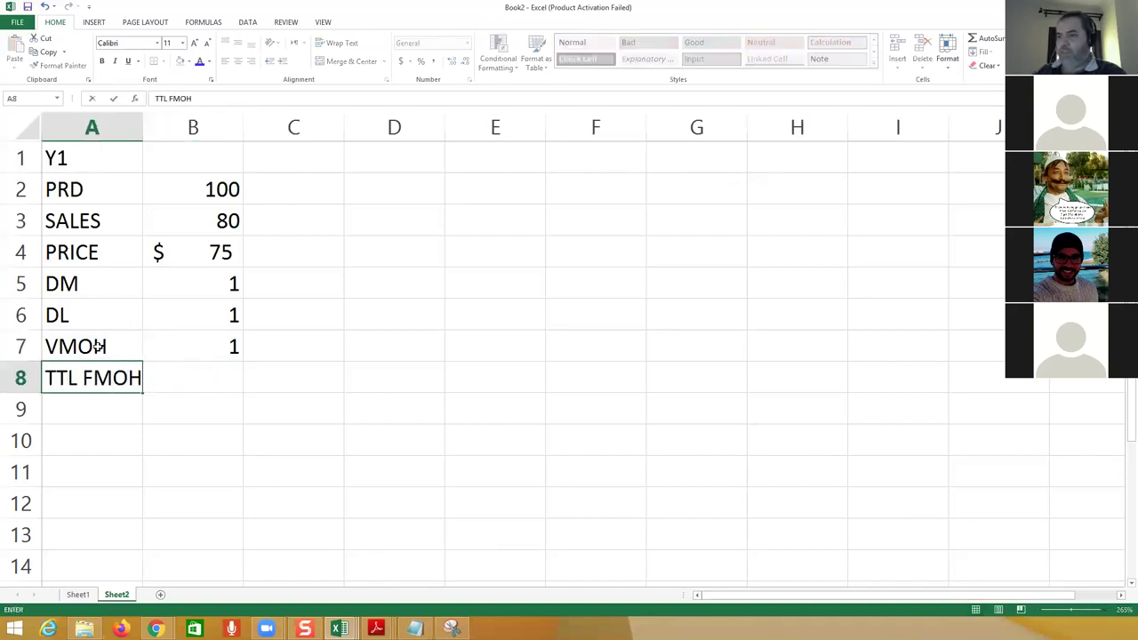
key("Tab")
type("350")
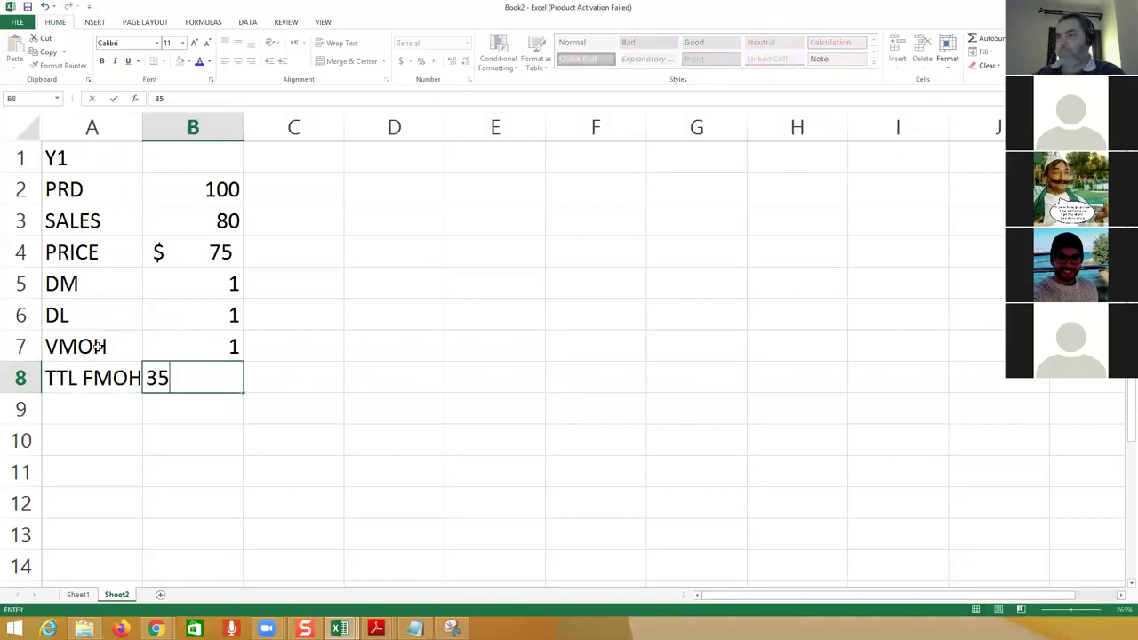
key("Return")
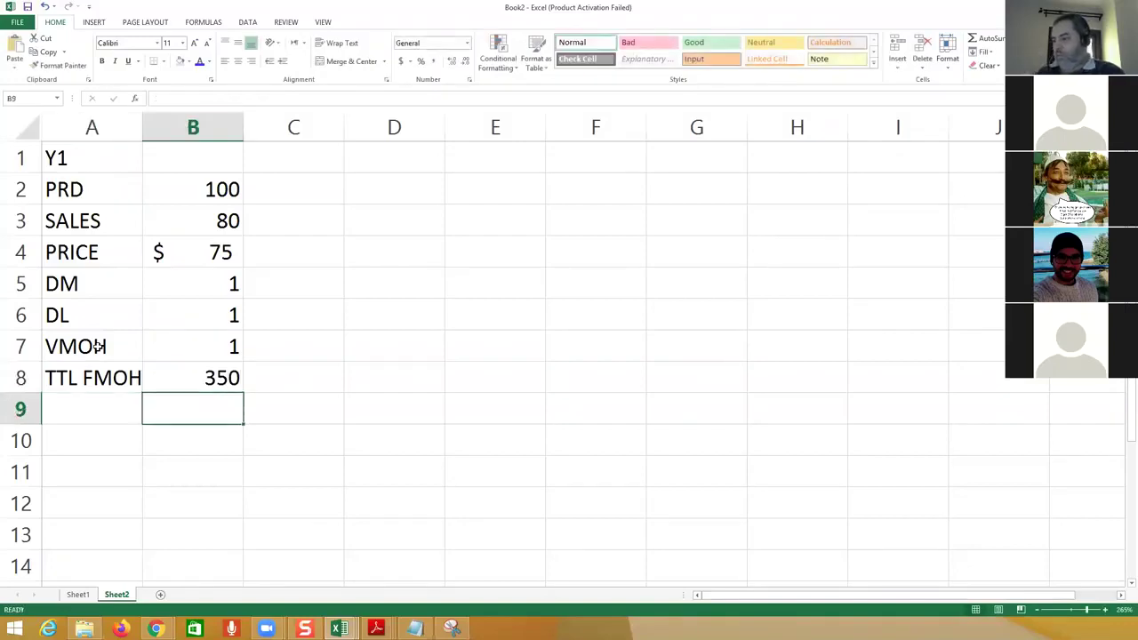
Step: Add a V.SELLING row in row 9 with a value of 6 in column B
key("Left")
type("V")
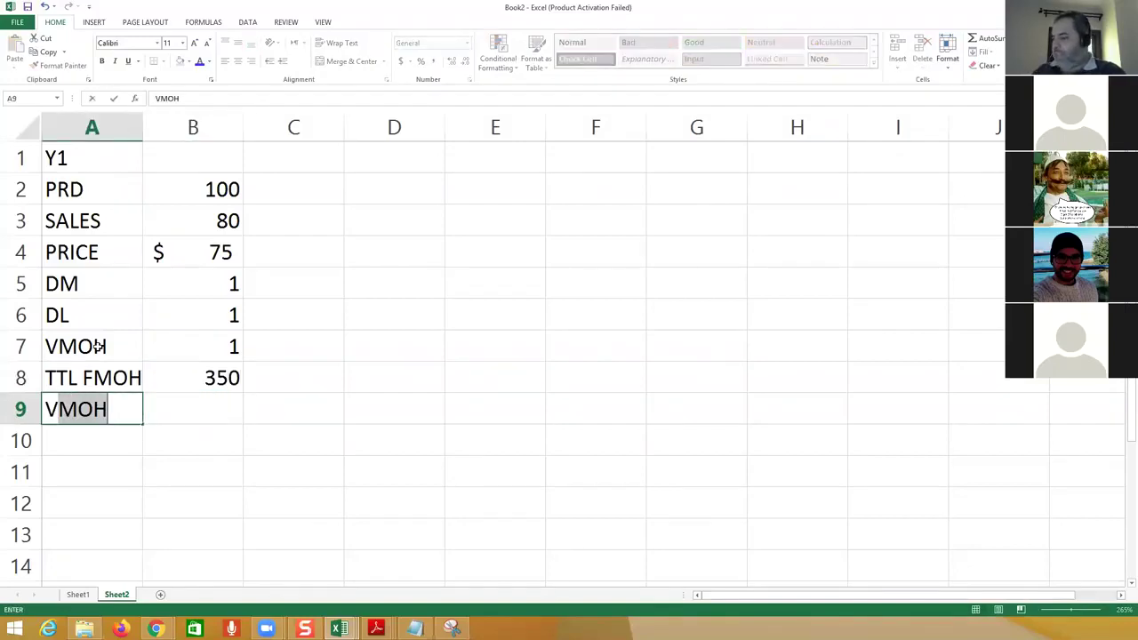
type(".SELLING")
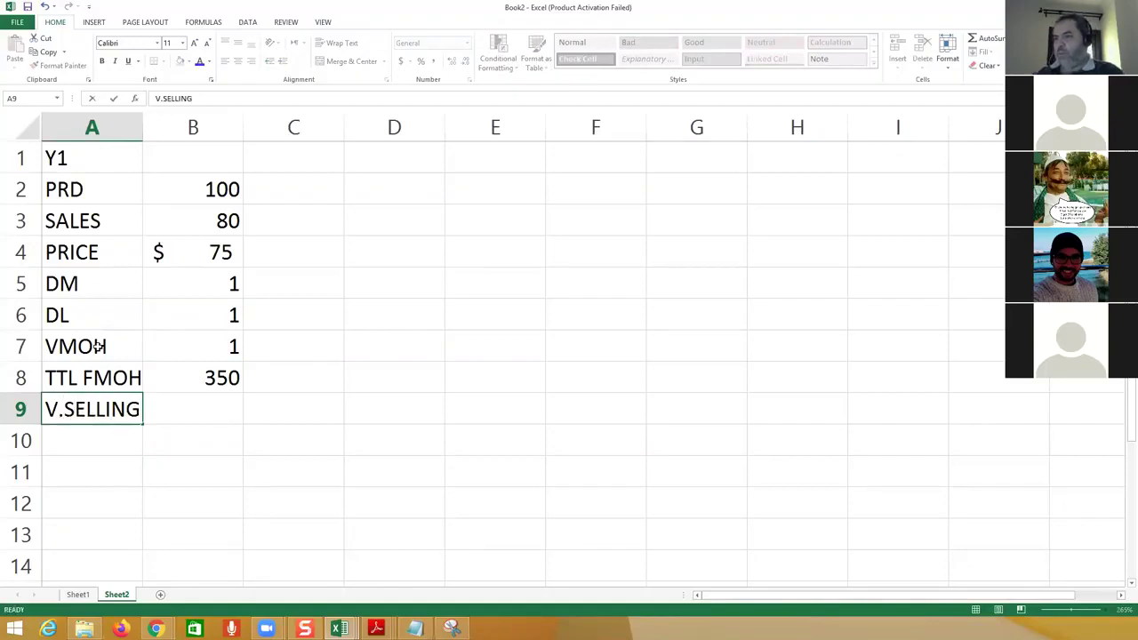
key("Tab")
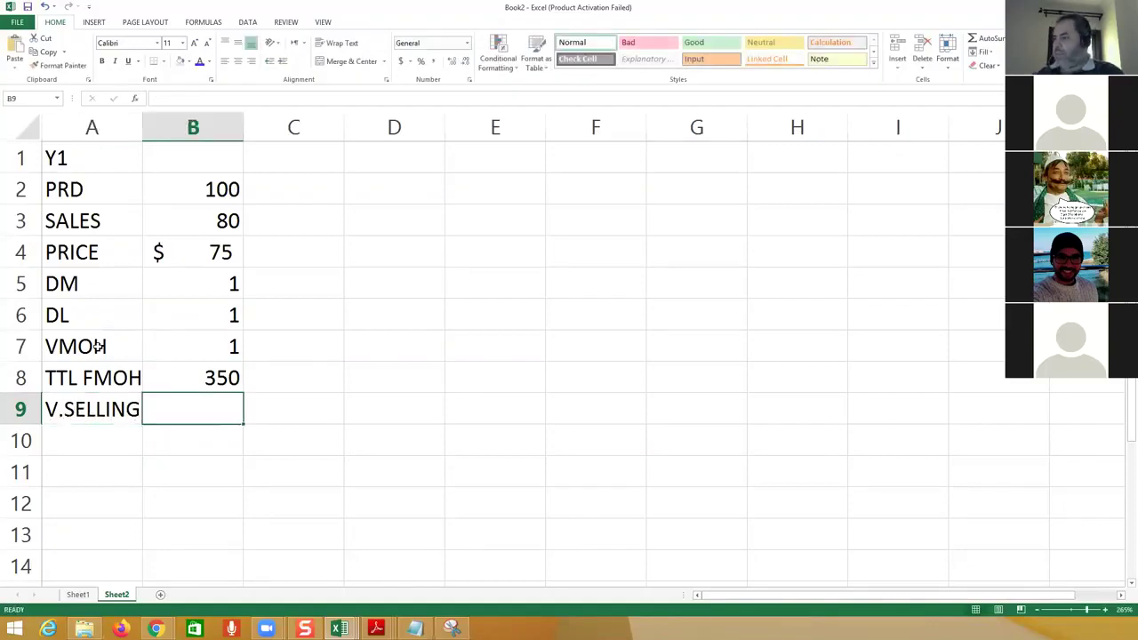
type("6")
key("Return")
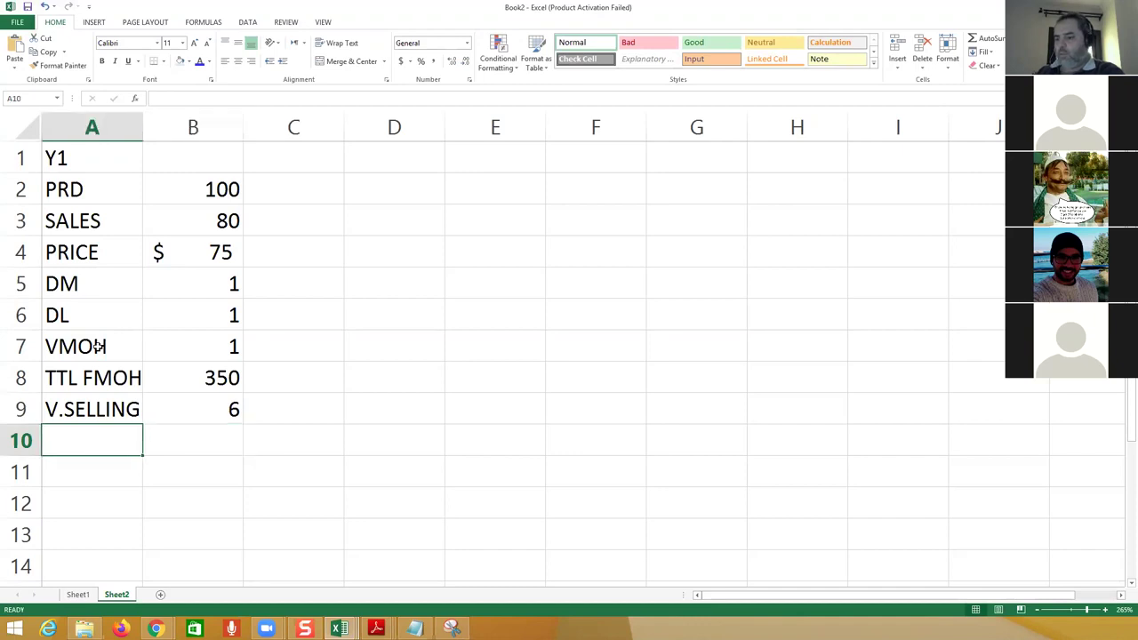
Step: Add a TTL SGA row in row 10 with a value of 500 in column B
type("TTL SGA")
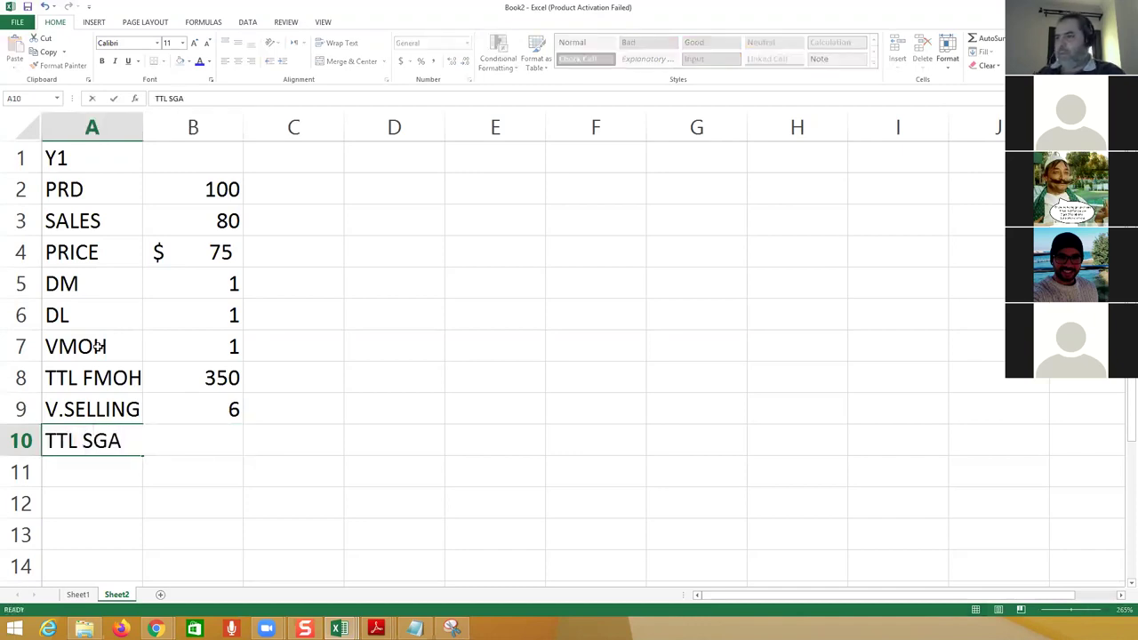
key("Tab")
type("500")
key("Return")
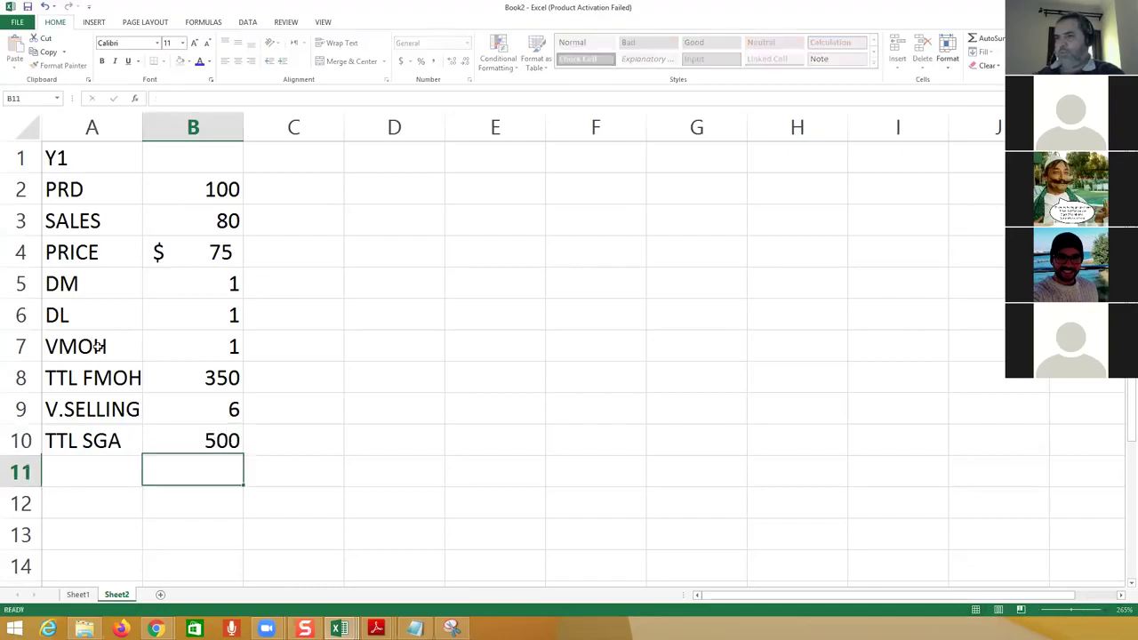
Step: Copy the price cell's currency format to B5:B10 and autofit the width of column A
left_click(171, 248)
left_click(58, 65)
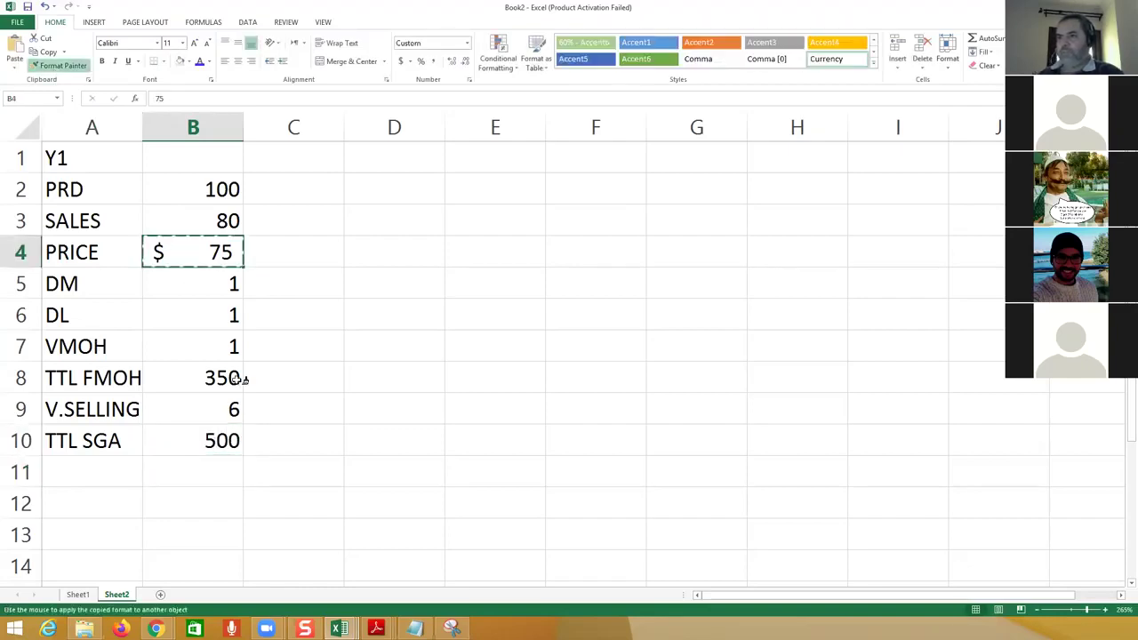
left_click_drag(201, 279, 204, 437)
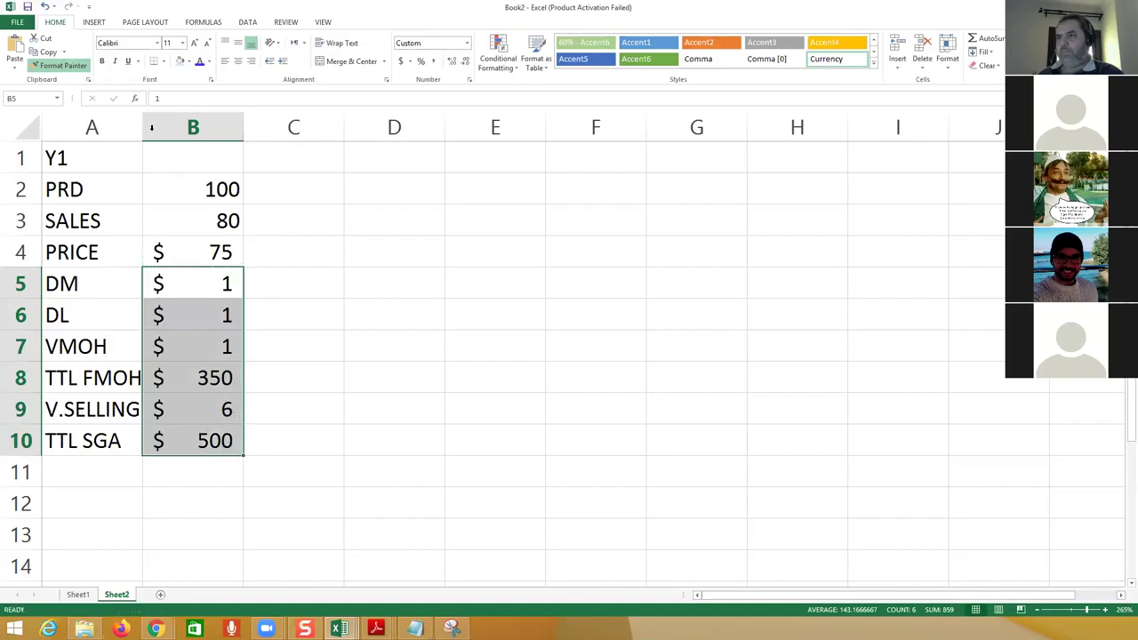
double_click(144, 124)
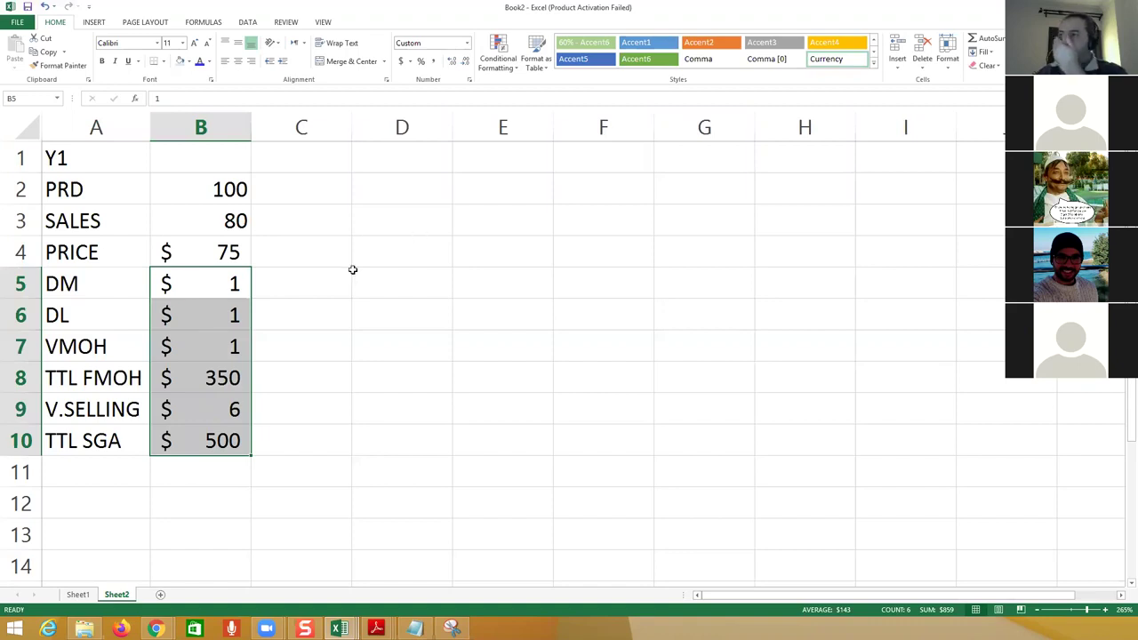
Step: Change the TTL FMOH value in B8 to 150
left_click(205, 378)
type("150")
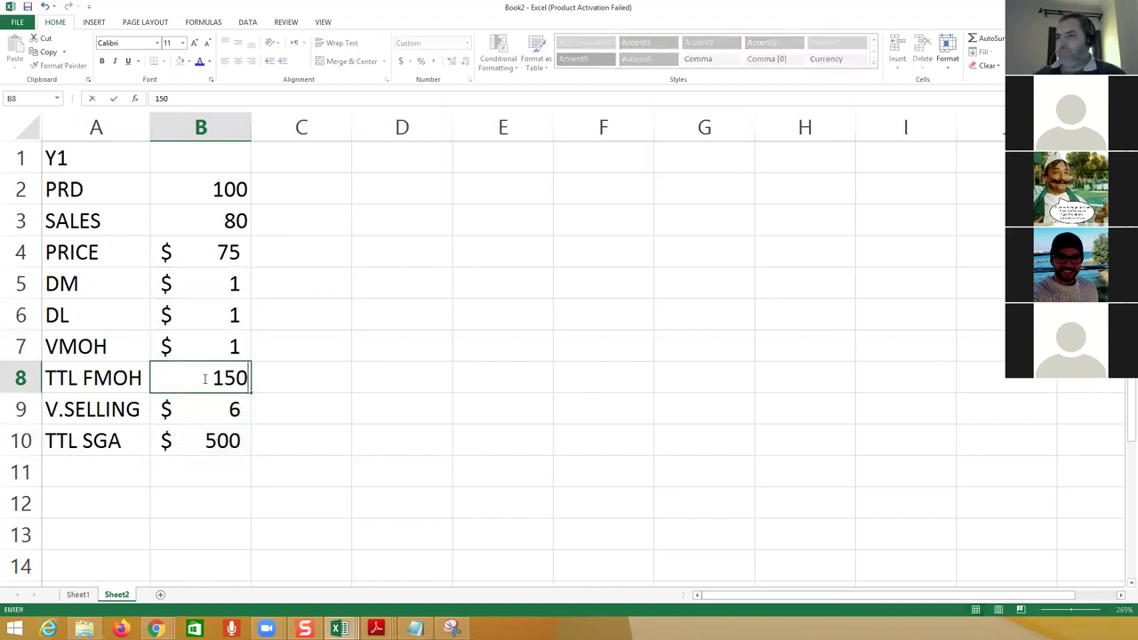
key("Return")
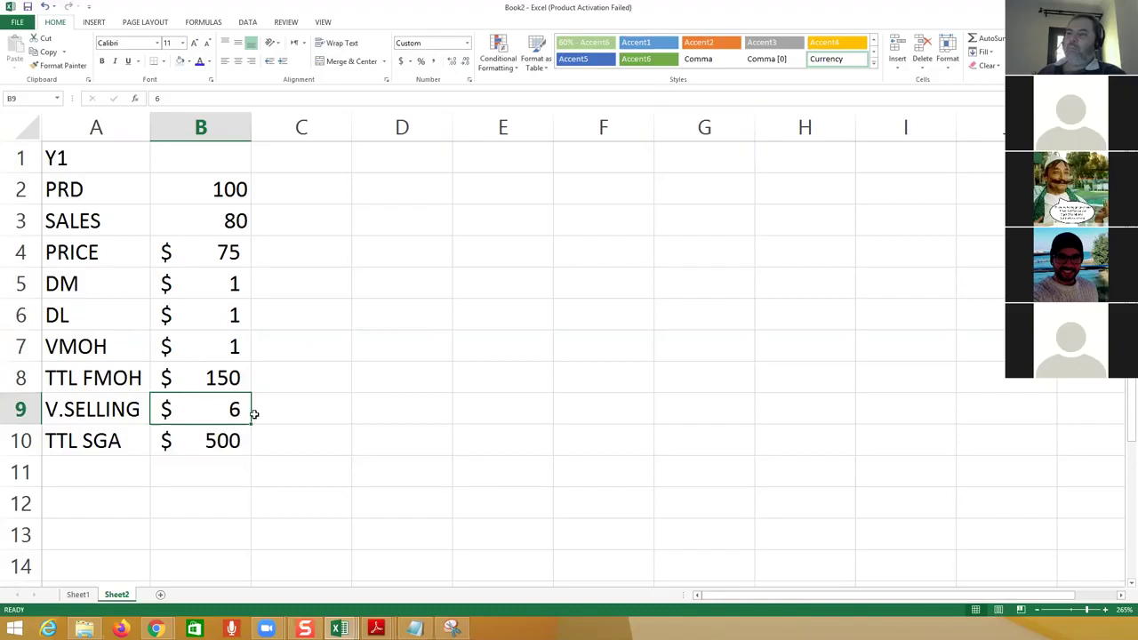
Step: Enter the heading GAAP in cell D4
left_click(368, 250)
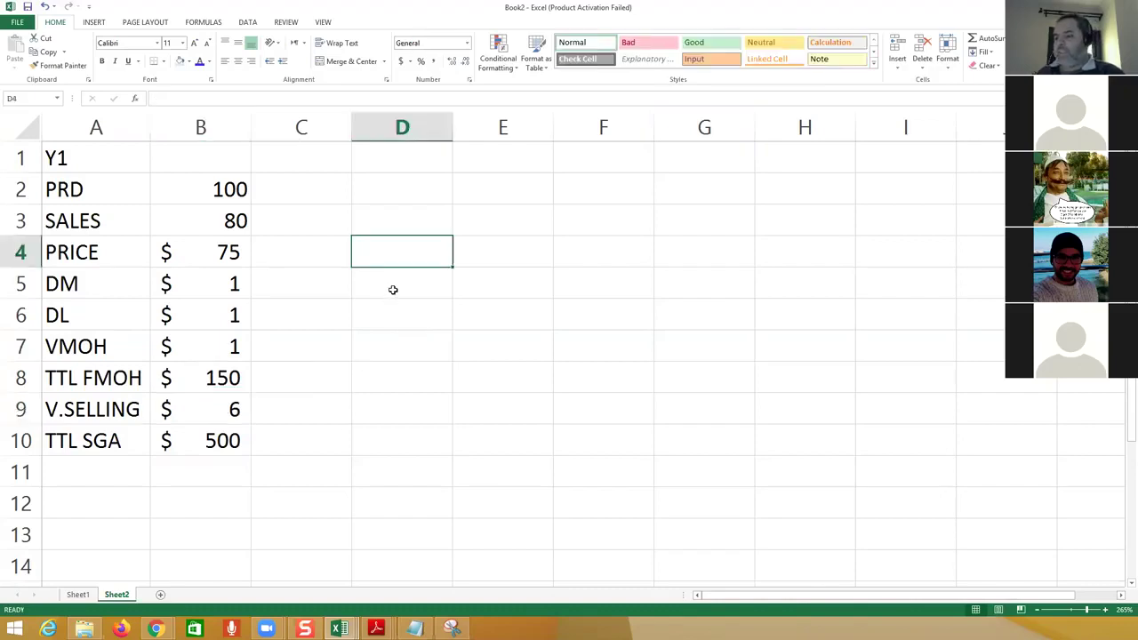
type("GAAP")
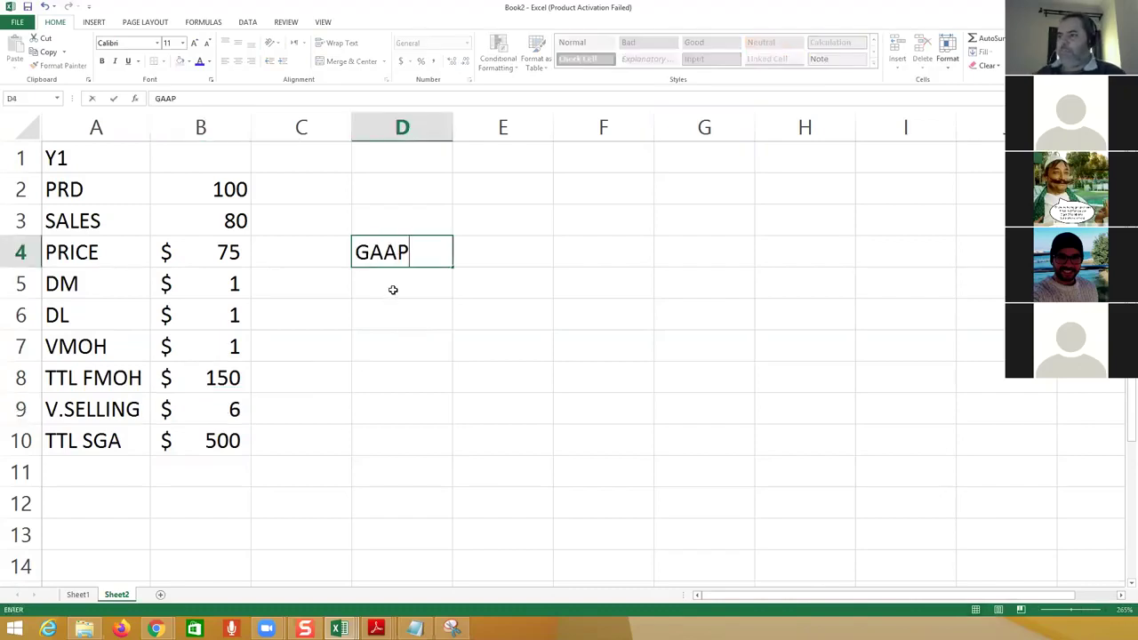
key("Return")
key("Up")
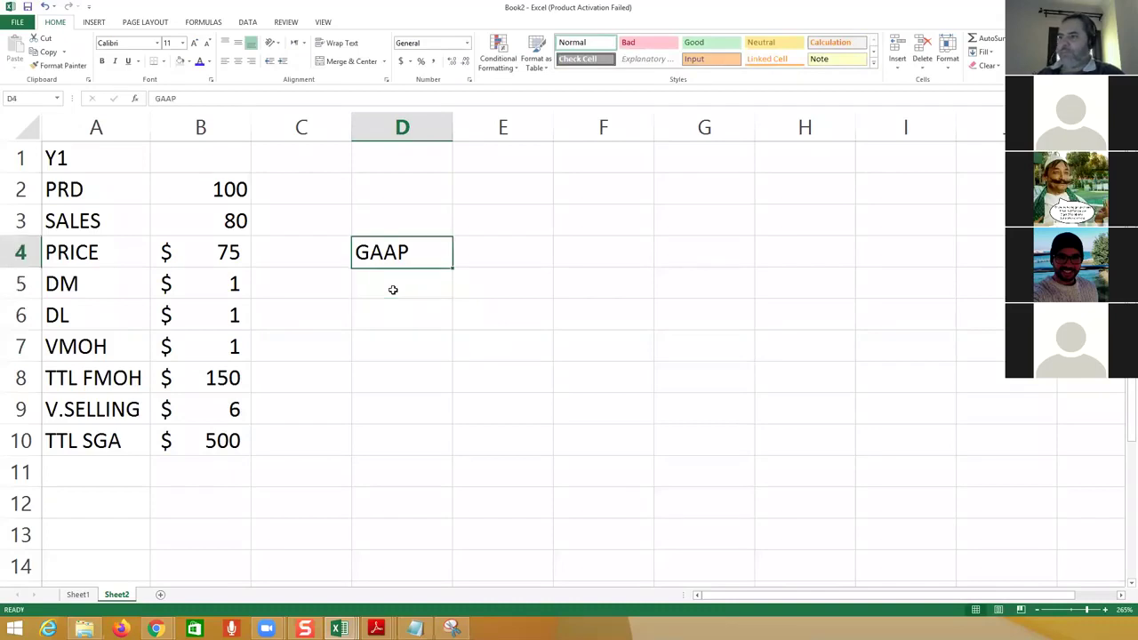
key("Right")
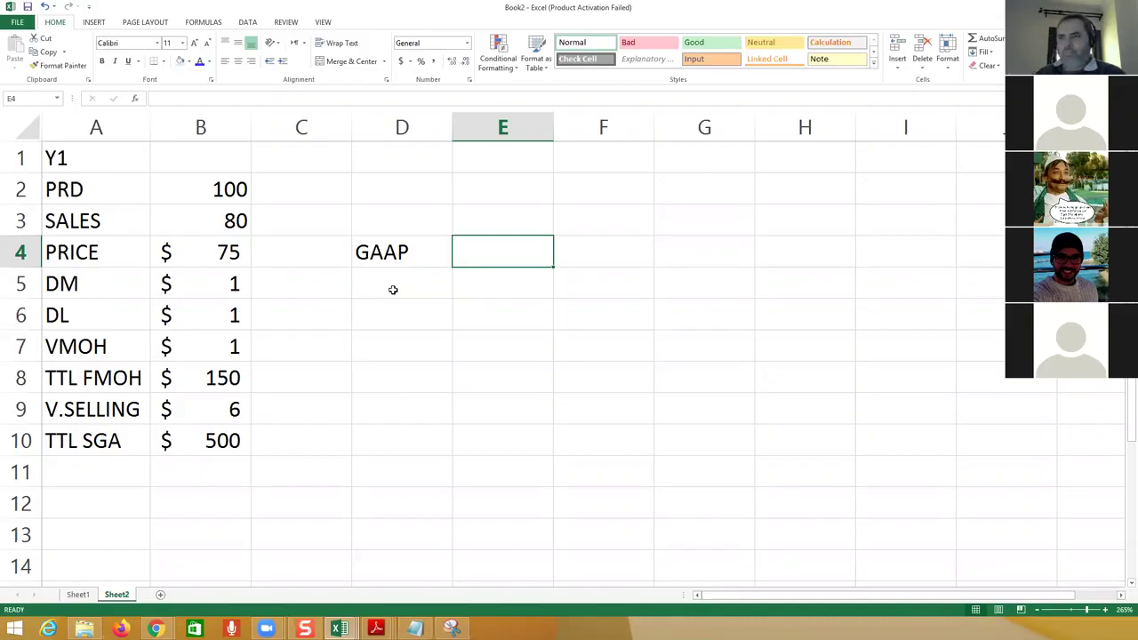
Step: Highlight the TTL FMOH and PRD label cells with a light gold fill
left_click(57, 378)
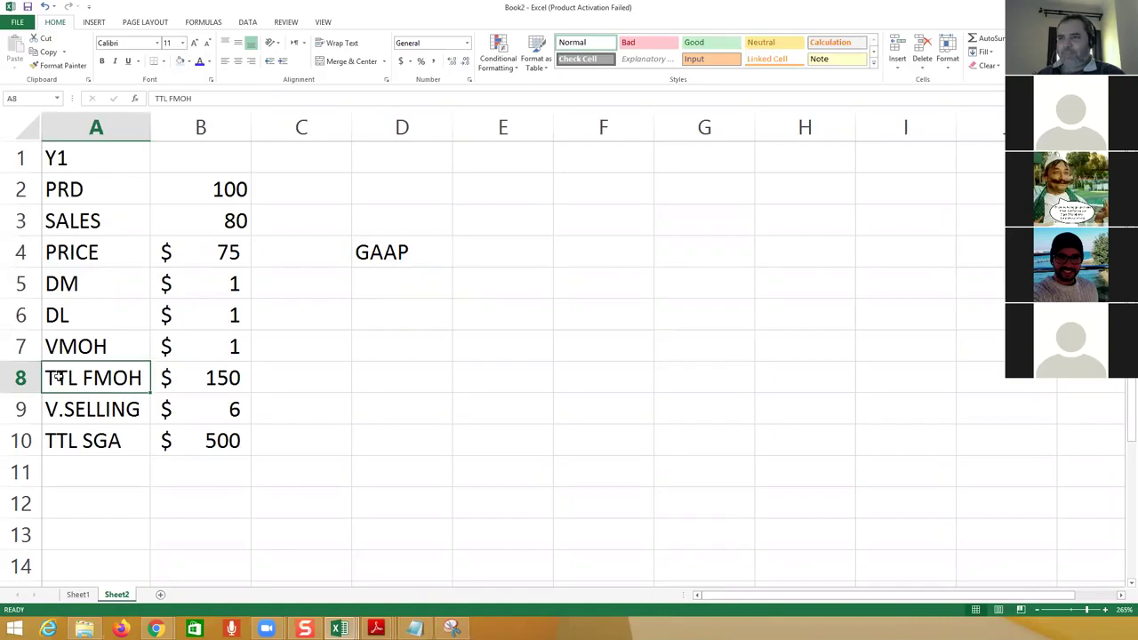
left_click(80, 187, "ctrl")
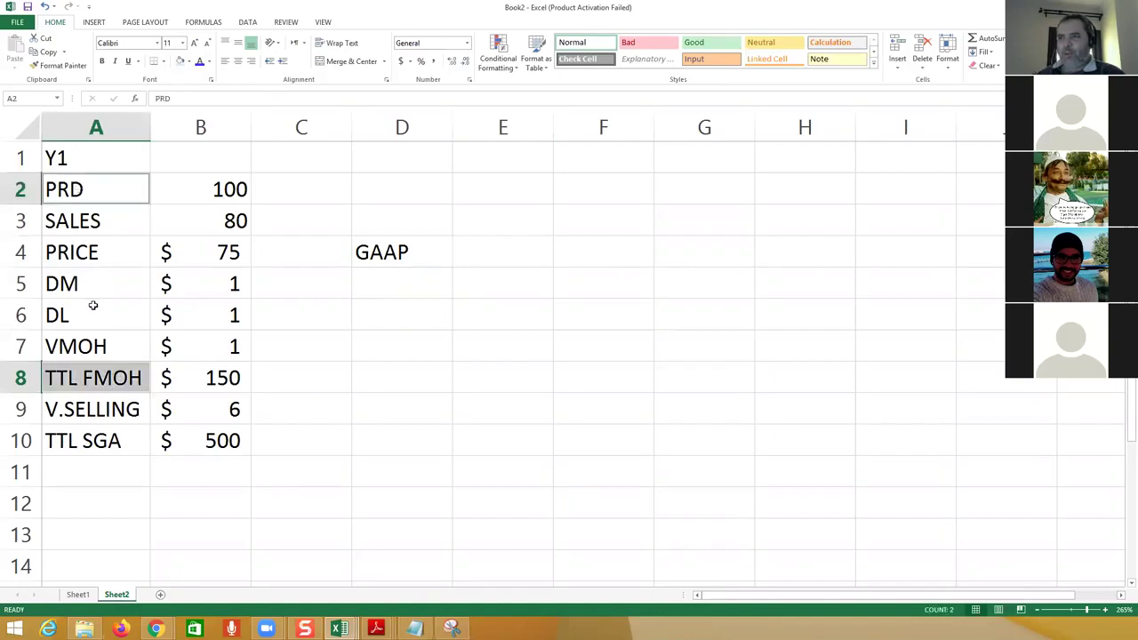
left_click(188, 62)
left_click(255, 104)
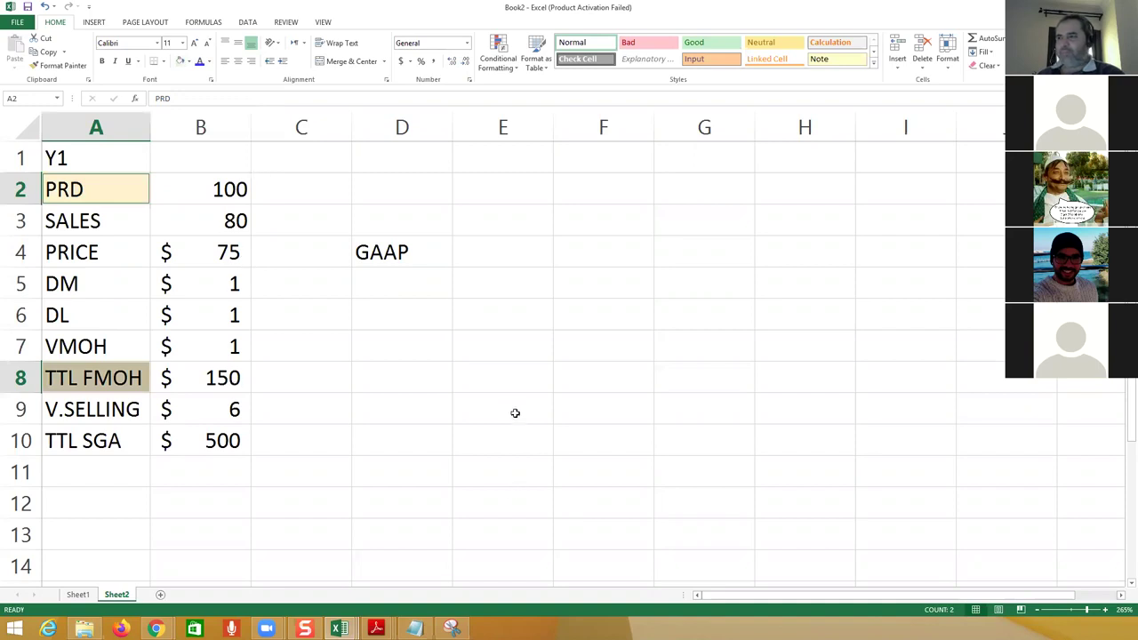
left_click(304, 389)
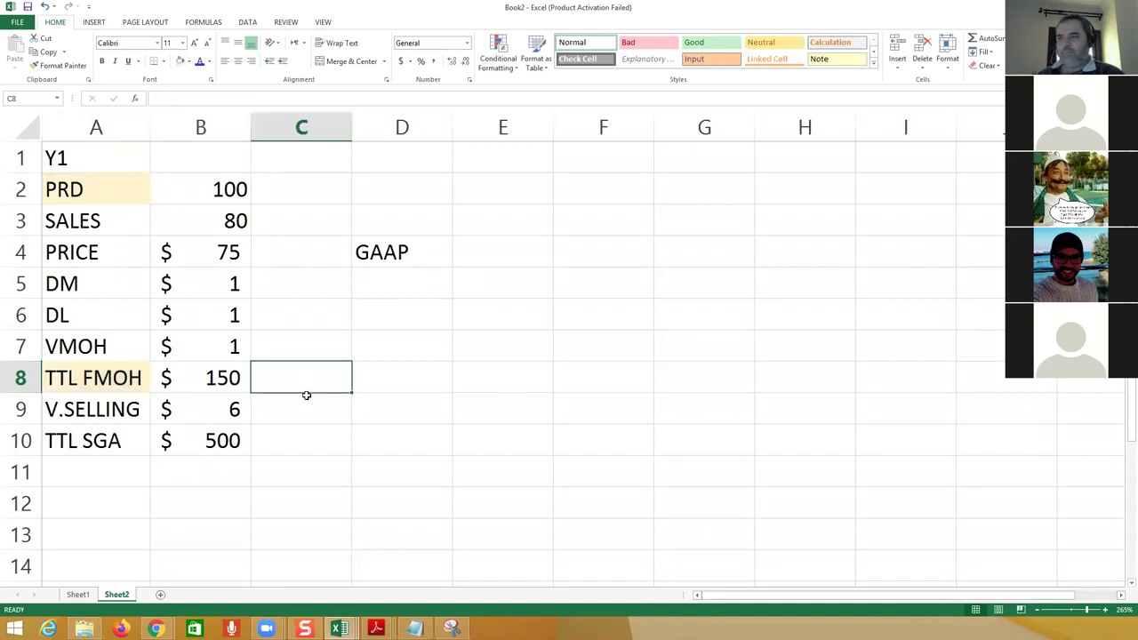
Step: Review the GAAP heading and select the cost rows from DM through TTL FMOH with their values
left_click(404, 261)
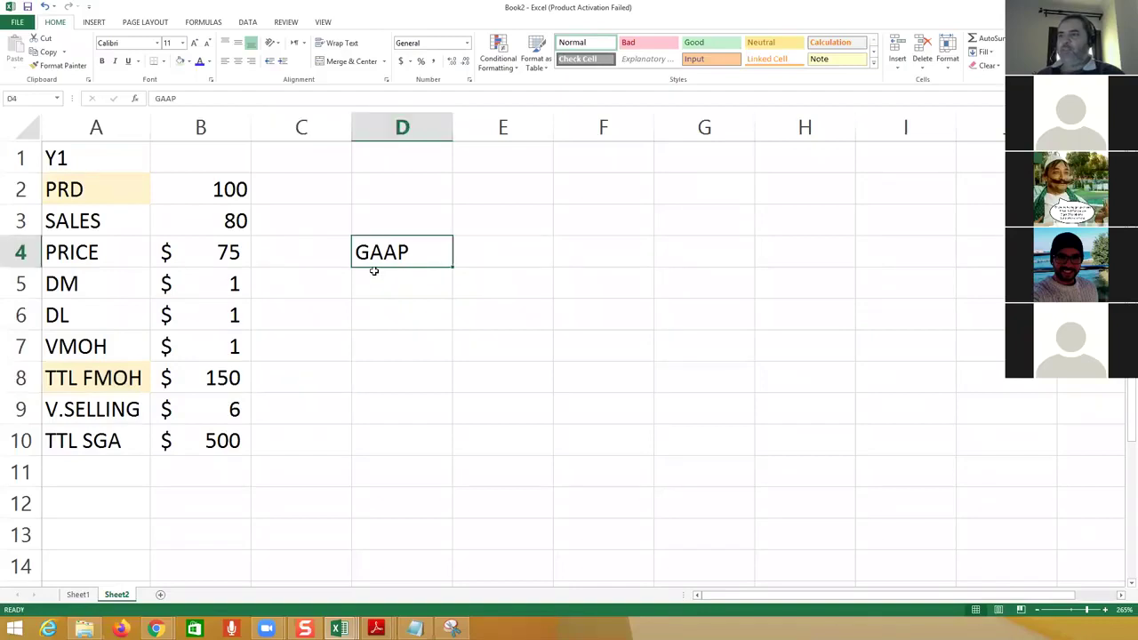
left_click_drag(67, 282, 214, 283)
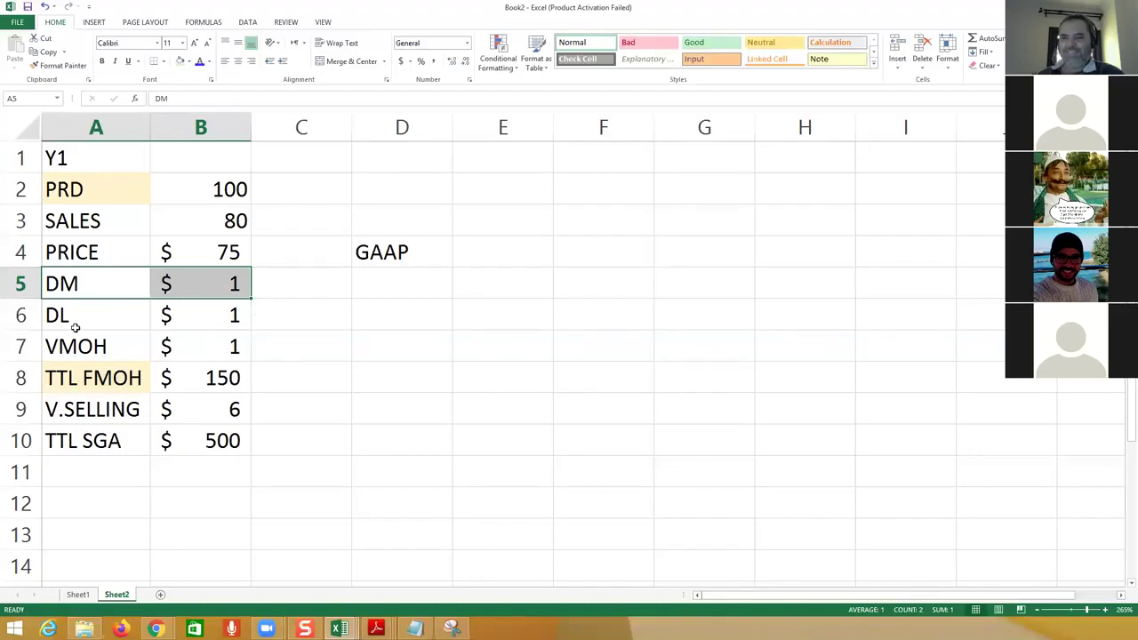
left_click_drag(76, 288, 235, 382)
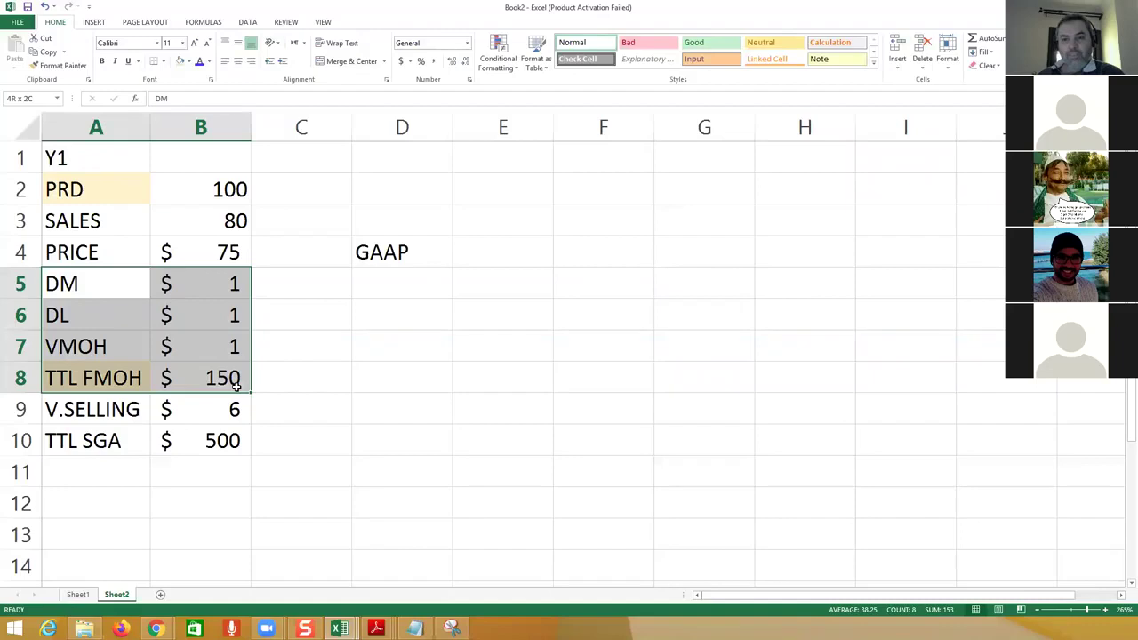
Step: Calculate the fixed manufacturing overhead per unit in C8 by dividing TTL FMOH in B8 by production in B2
left_click_drag(236, 382, 236, 383)
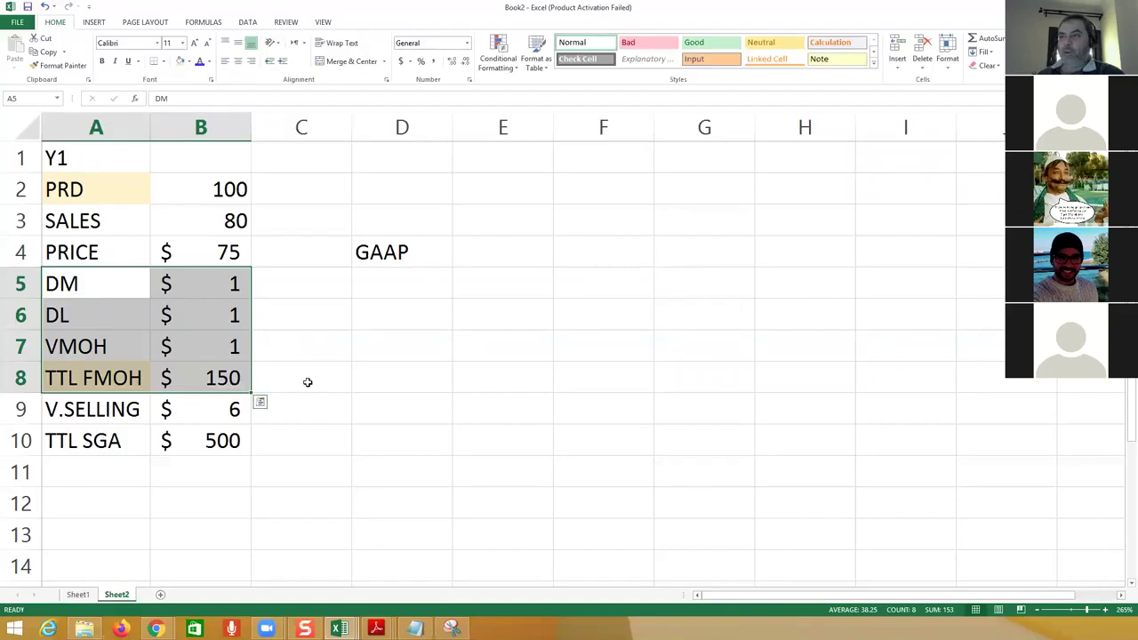
left_click(310, 386)
type("+")
key("Left")
type("/")
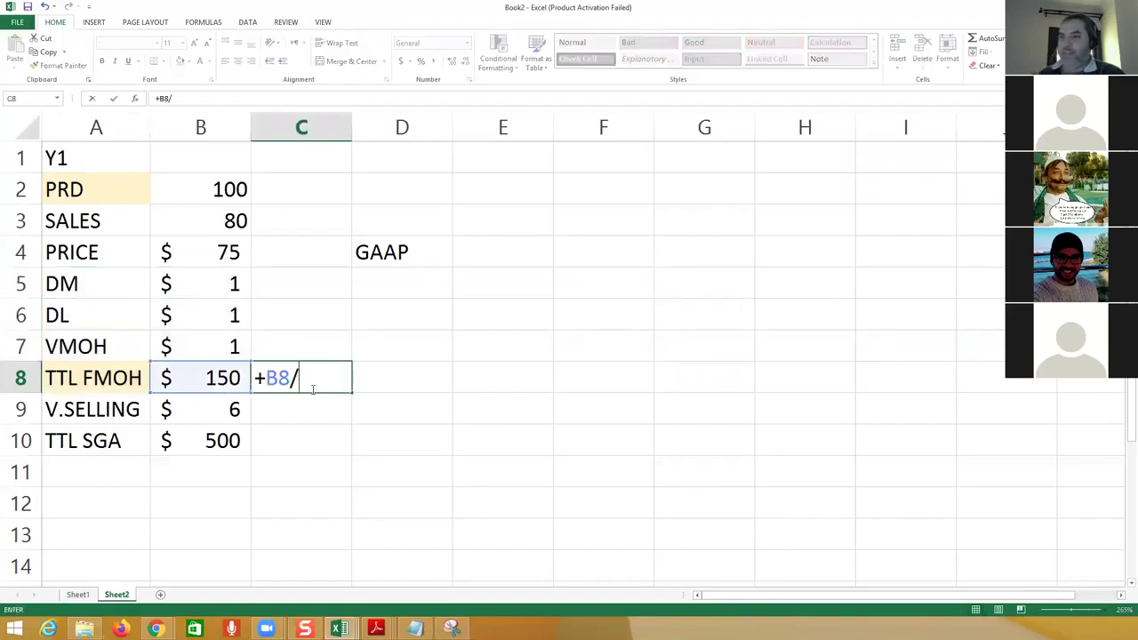
left_click(224, 192)
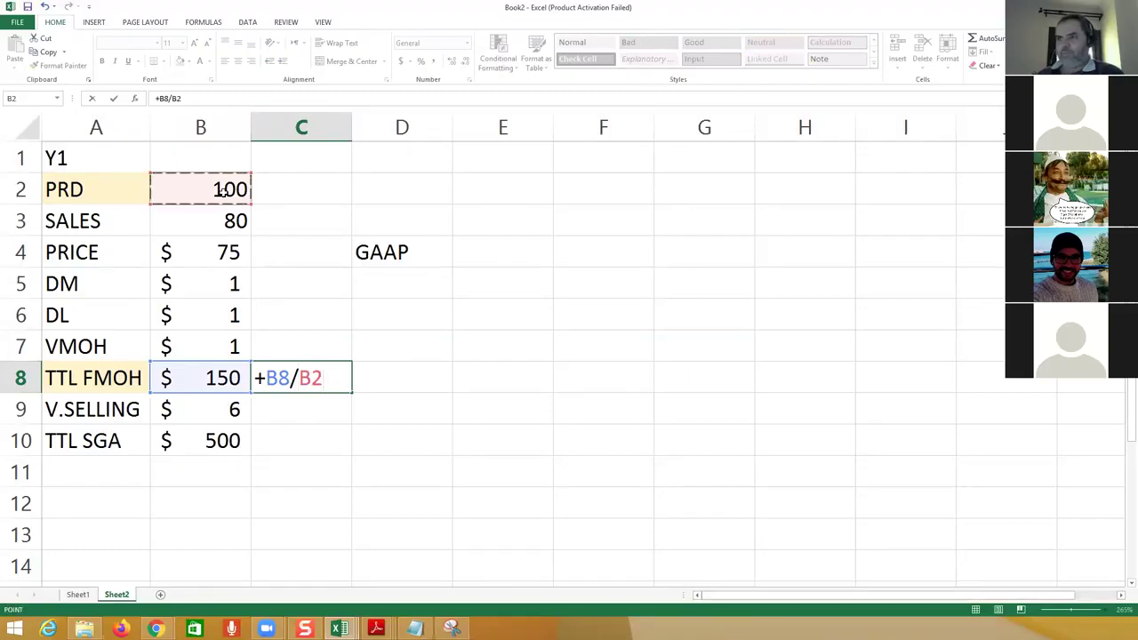
key("Return")
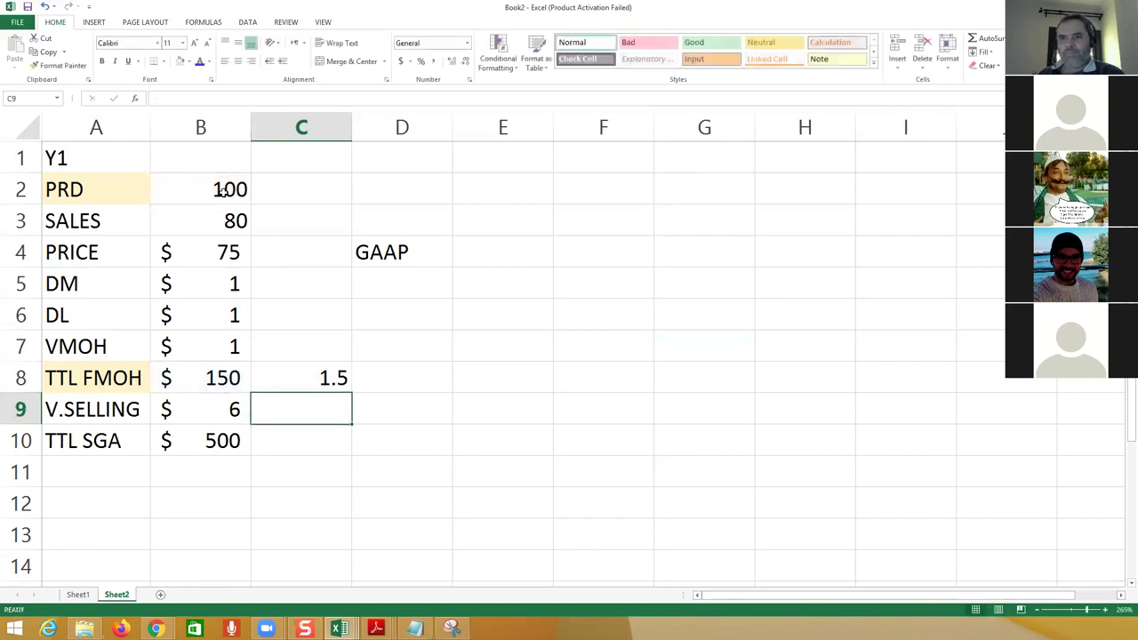
Step: Copy the currency format of the VMOH value in B7 onto C8 and show it with one decimal place
left_click(220, 343)
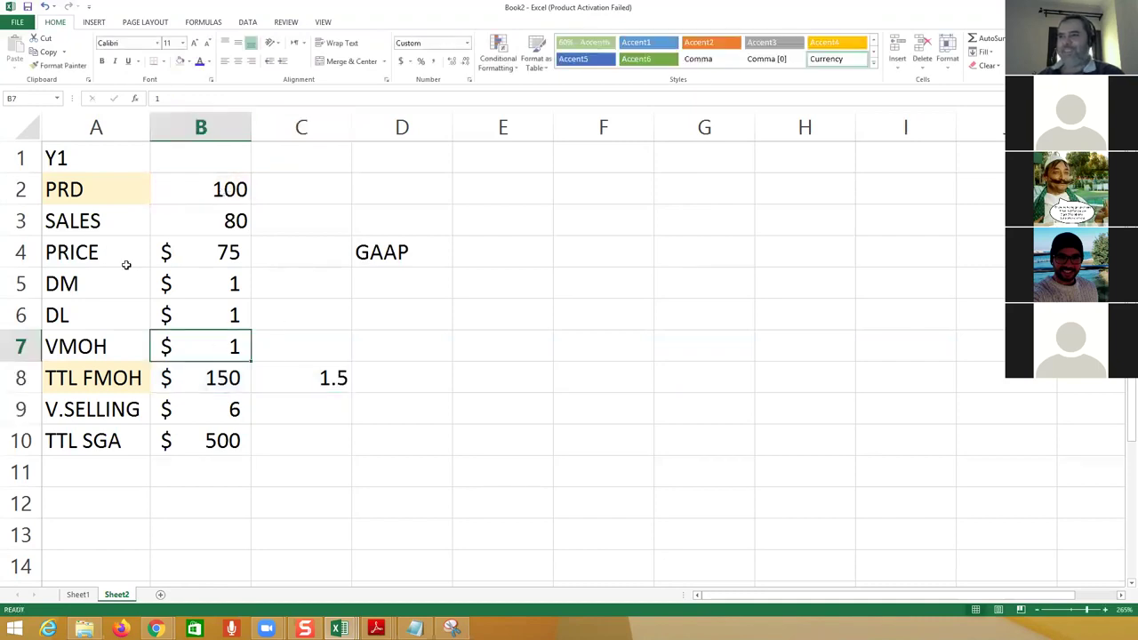
left_click(55, 66)
left_click(326, 377)
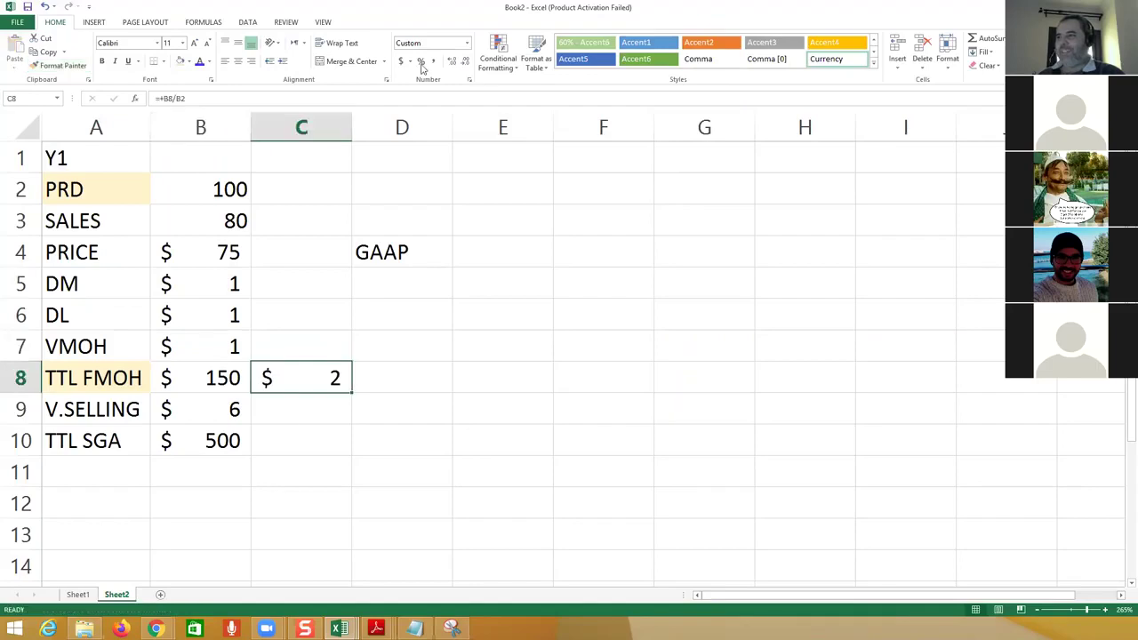
left_click(464, 64)
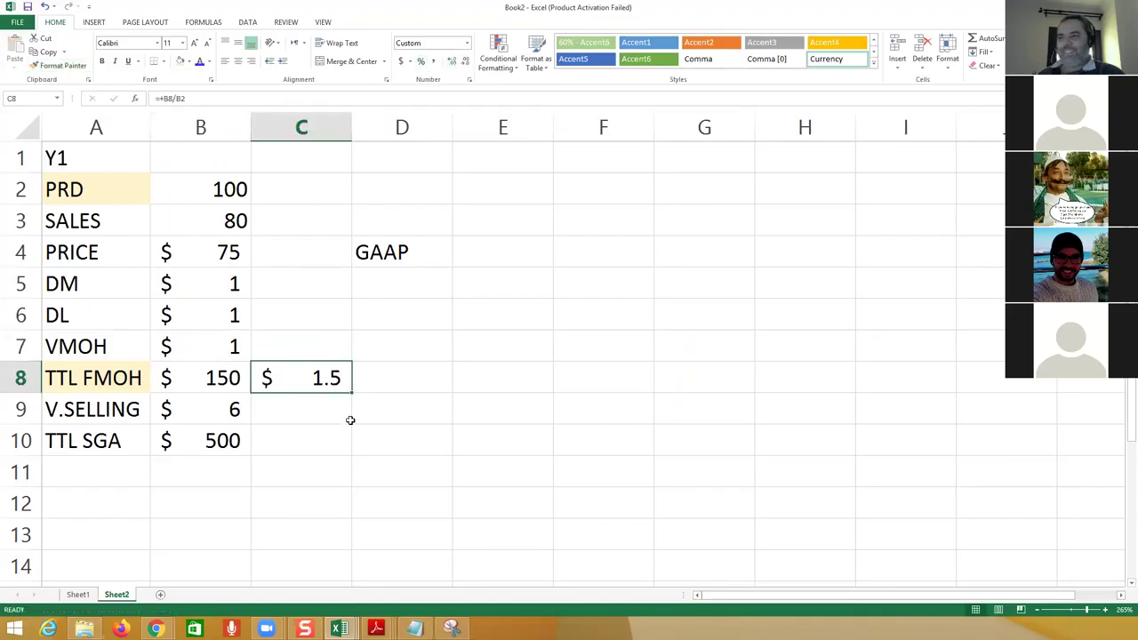
left_click(484, 263)
type("+")
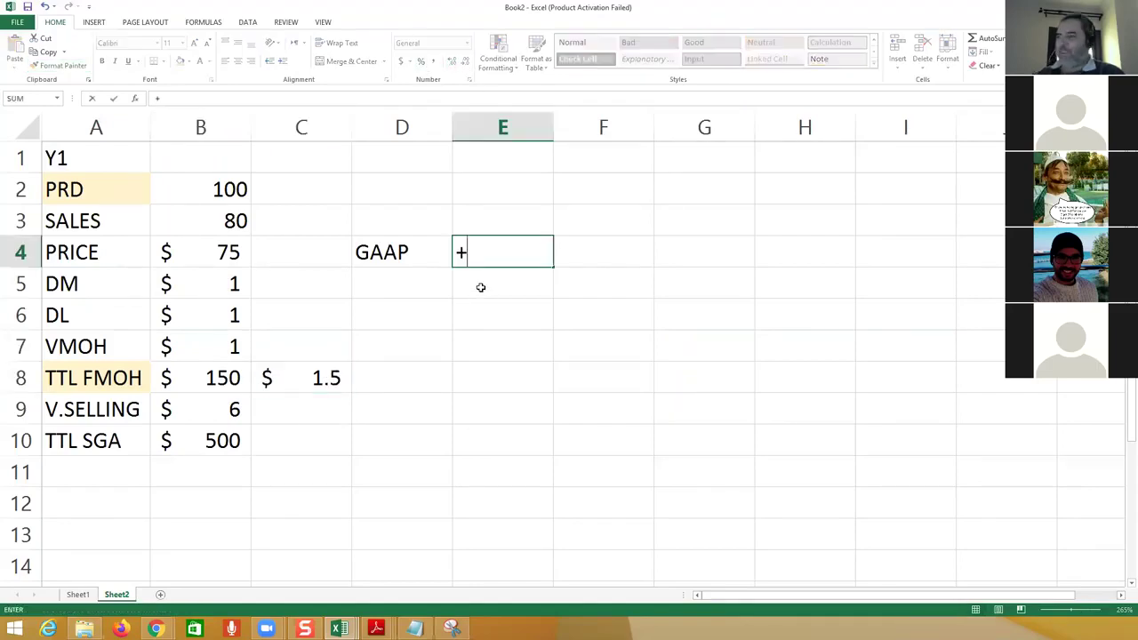
key("Left")
key("Left")
key("Down")
key("Left")
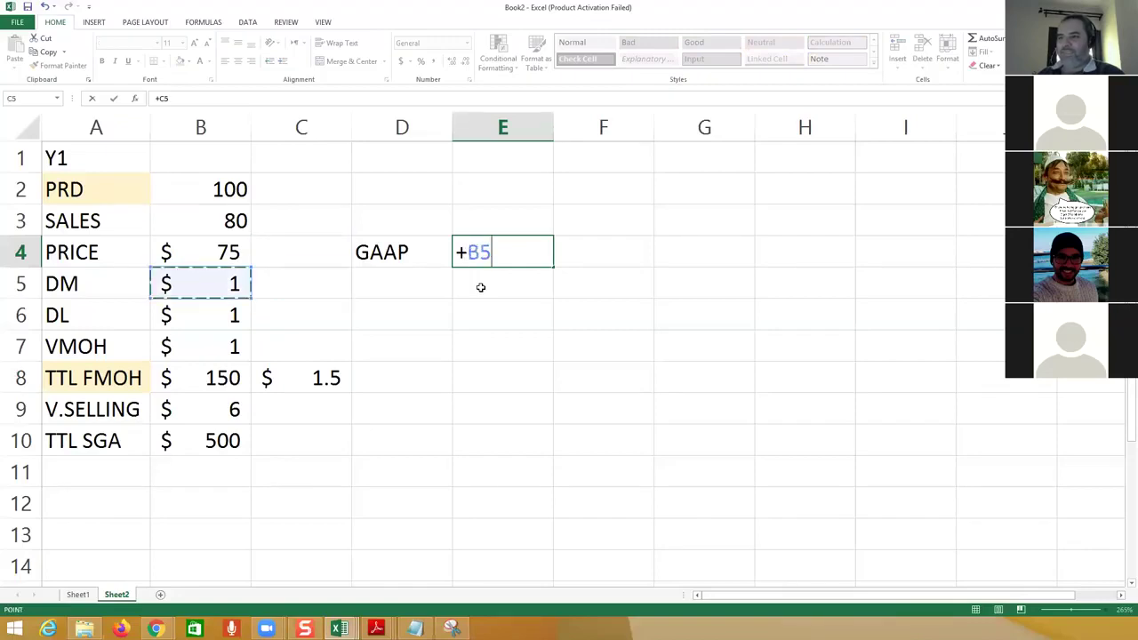
type("+")
key("Down")
key("Down")
key("Down")
key("Left")
key("Left")
key("Left")
key("Up")
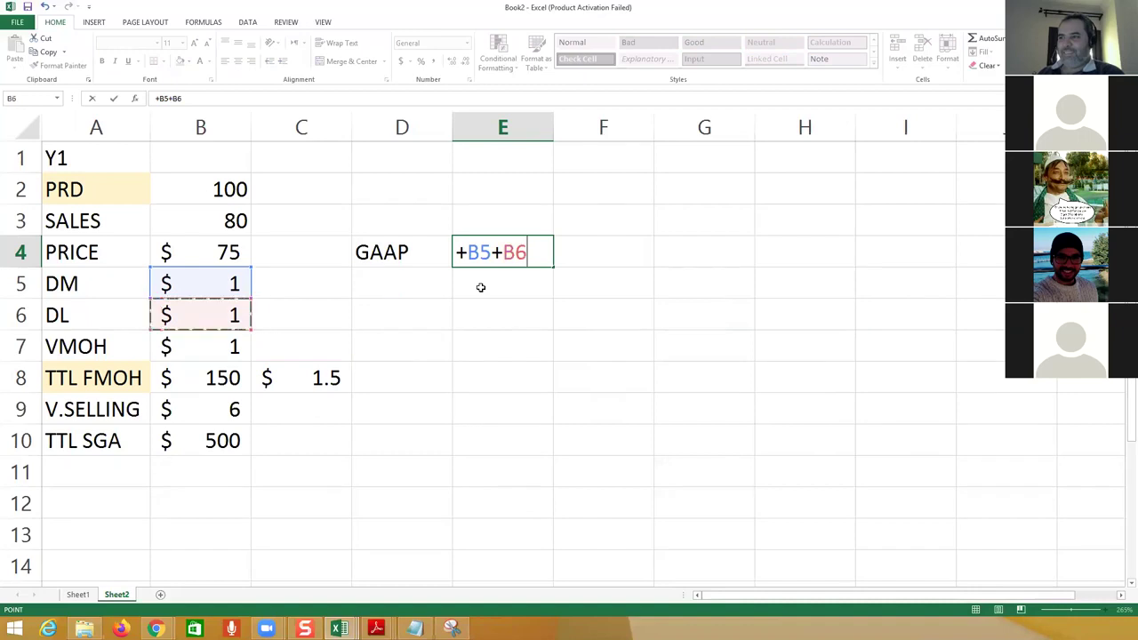
key("Return")
type("+")
key("Up")
key("Escape")
Step: Enter the GAAP unit cost formula +B5+B6+B7+C8 in E4 and show it with two decimal places
key("Up")
type("+")
key("Left")
key("Left")
key("Left")
key("Down")
type("+")
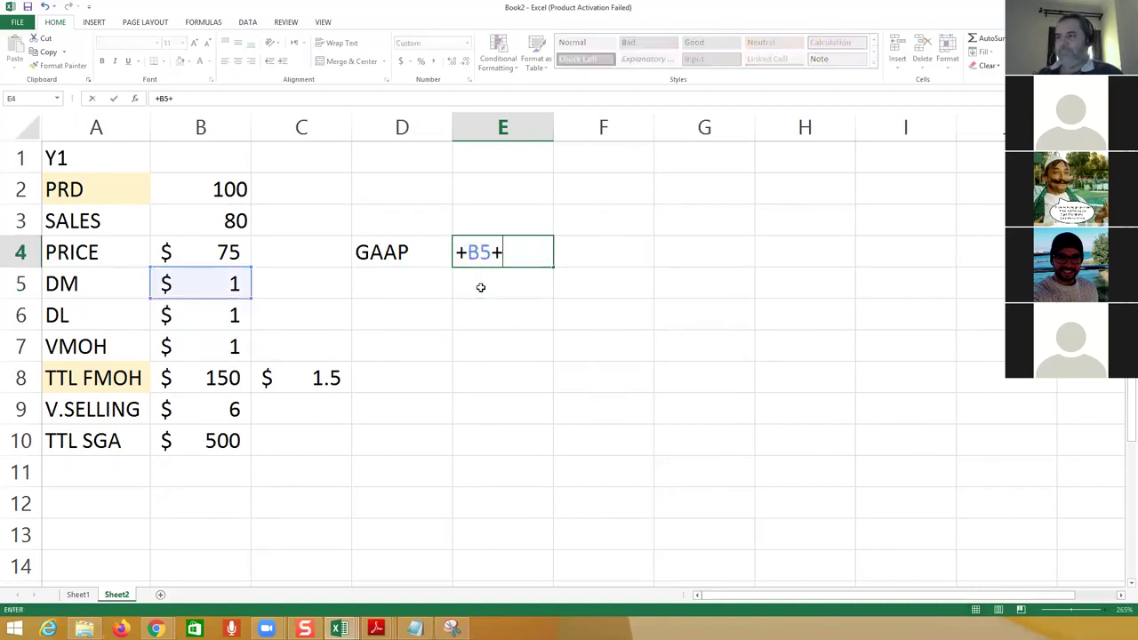
left_click(200, 315)
type("+")
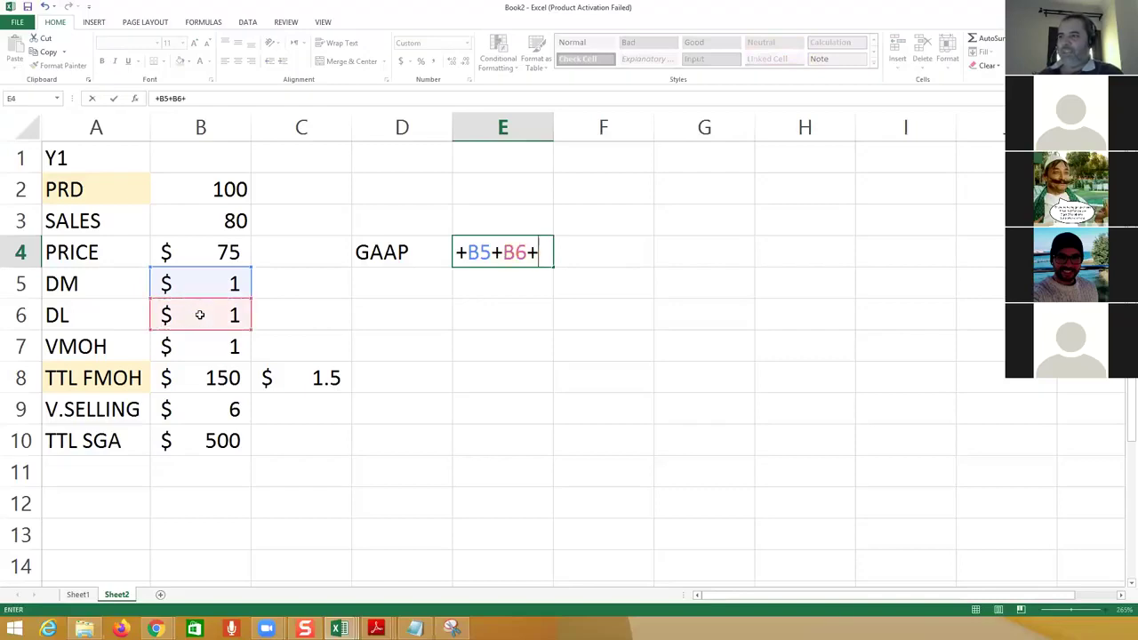
left_click(168, 349)
type("+")
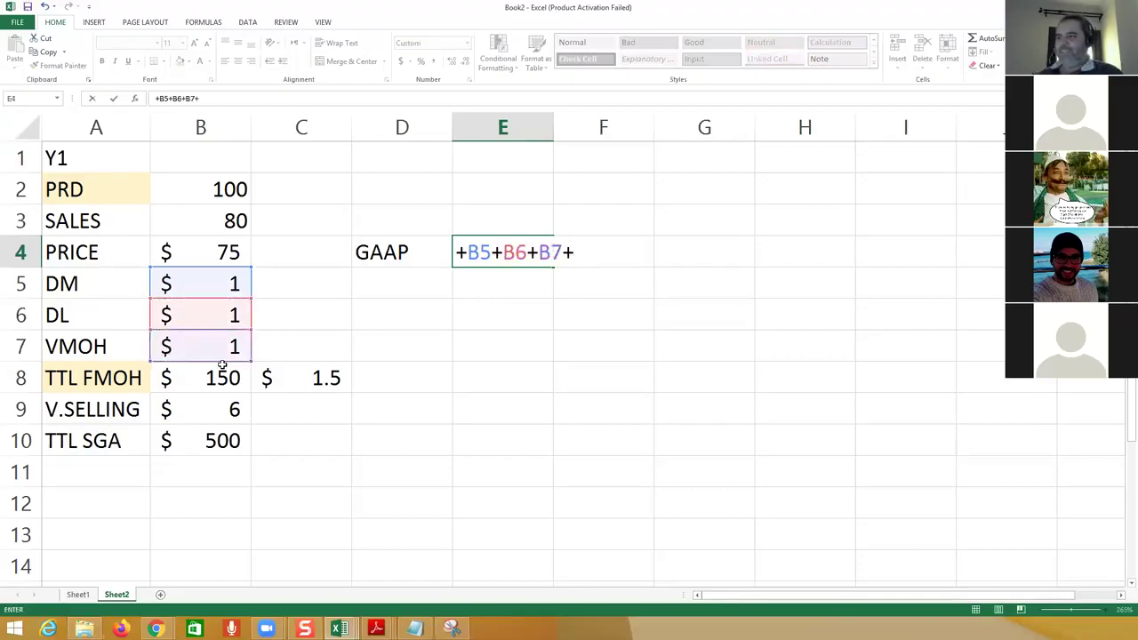
left_click(266, 375)
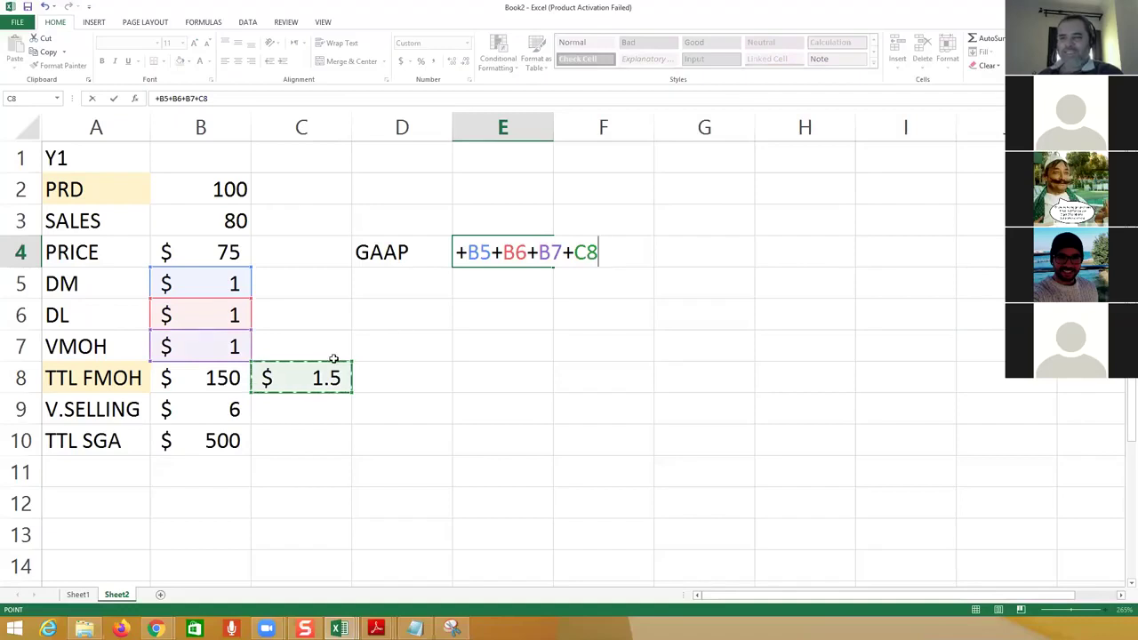
key("Return")
key("Up")
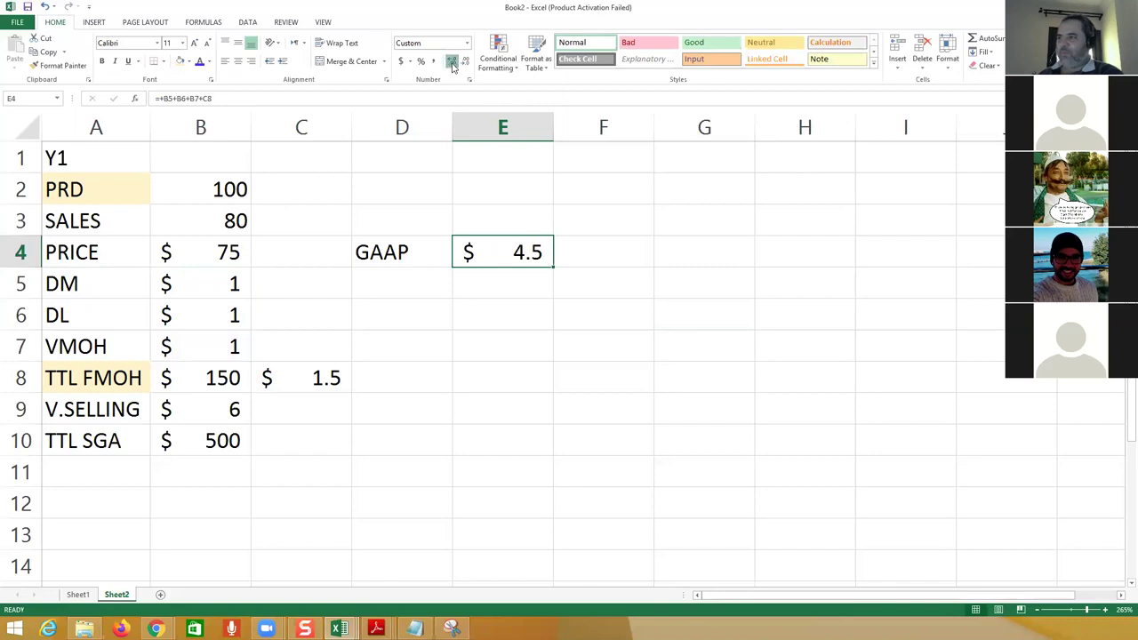
left_click(452, 64)
Step: Enter the income statement heading IS in cell B12
left_click(113, 495)
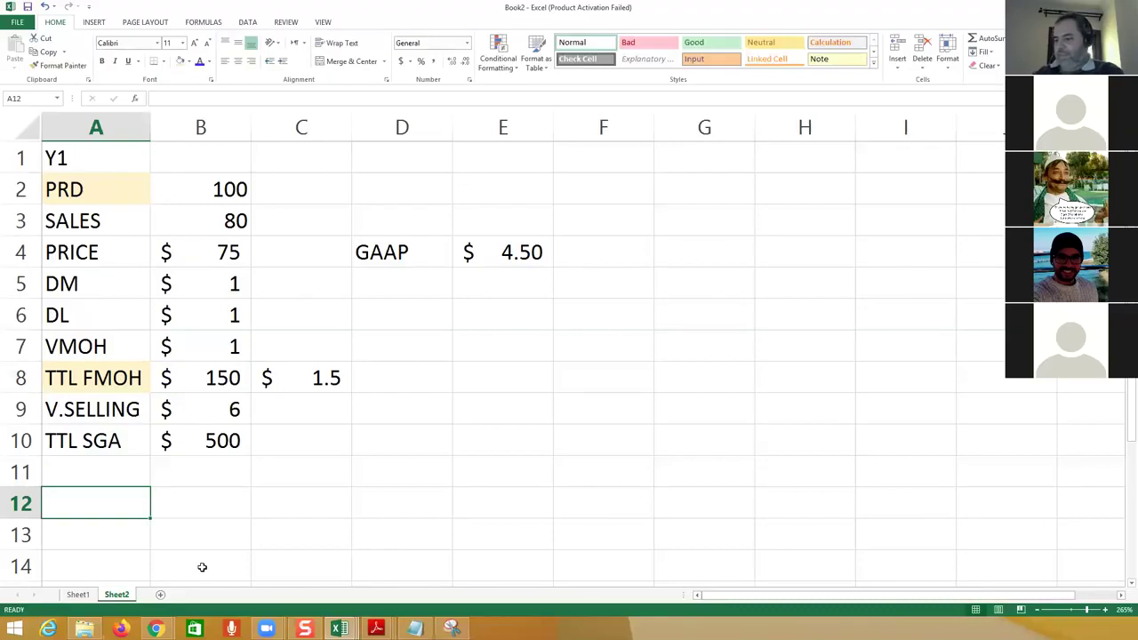
key("Right")
type("I")
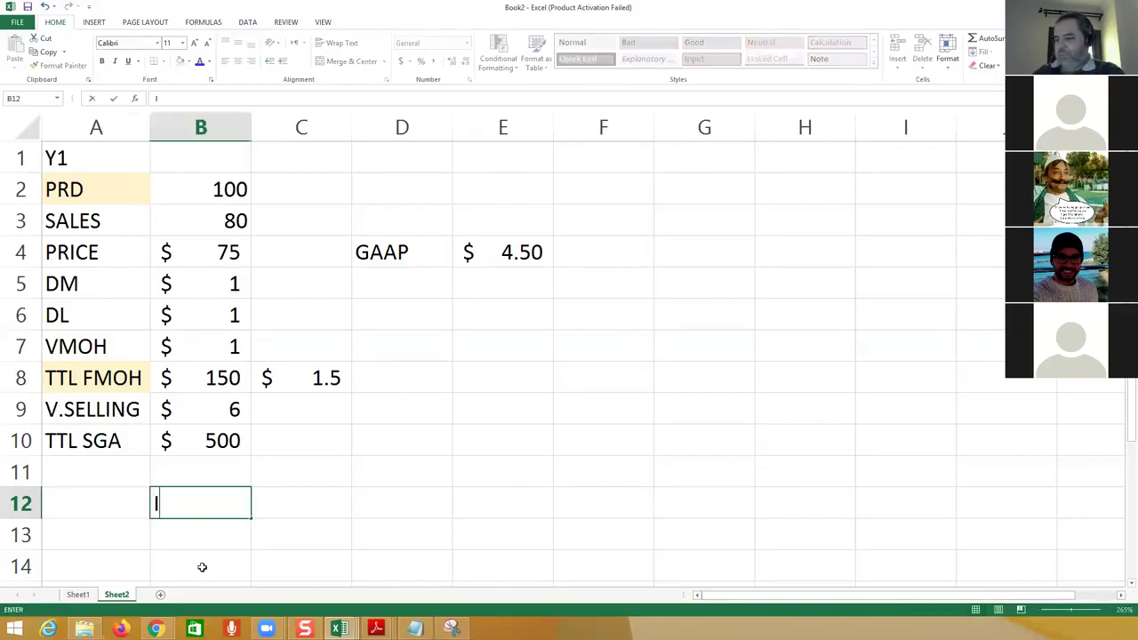
type("S")
key("Return")
key("Left")
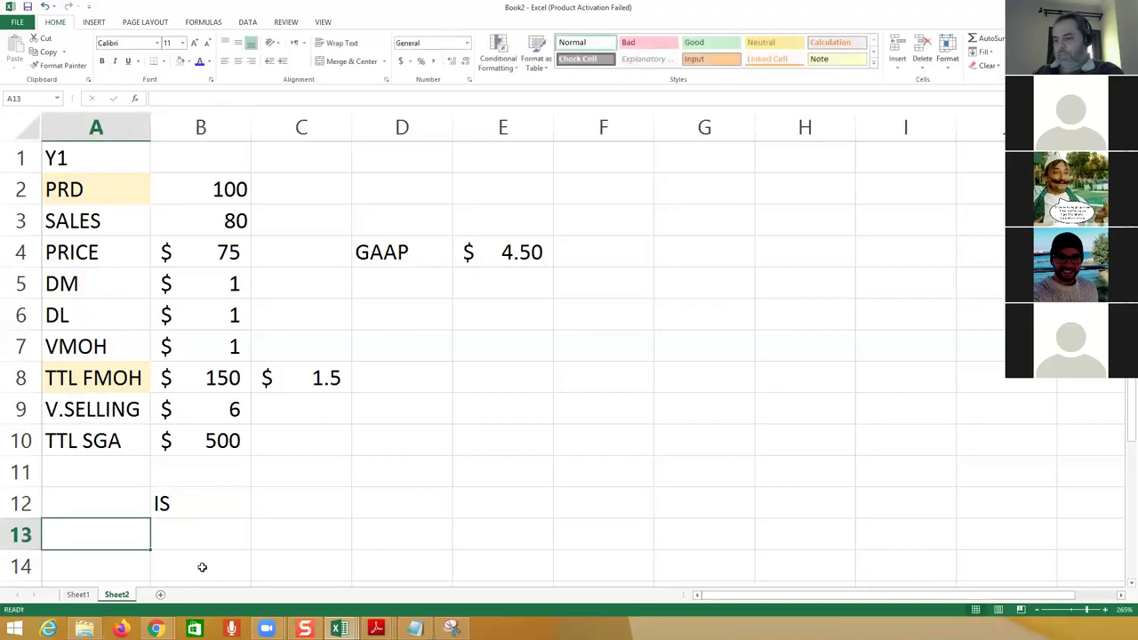
Step: Enter the row labels SR, COGS and GP in cells A13 to A15 below the IS heading
type("SR")
key("Return")
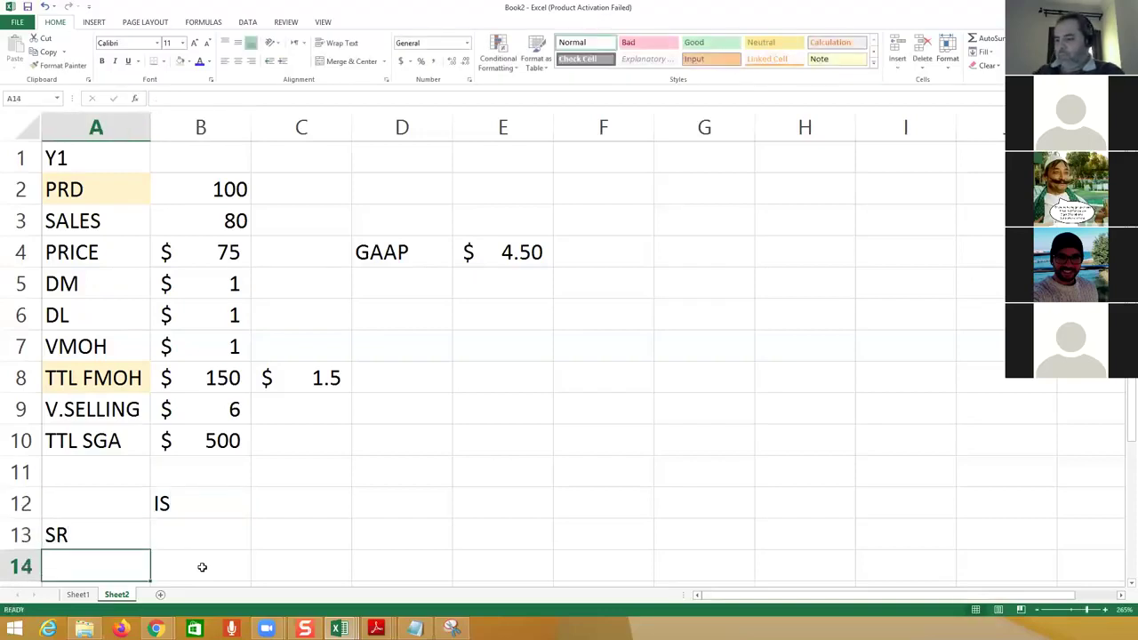
type("COGS")
key("Return")
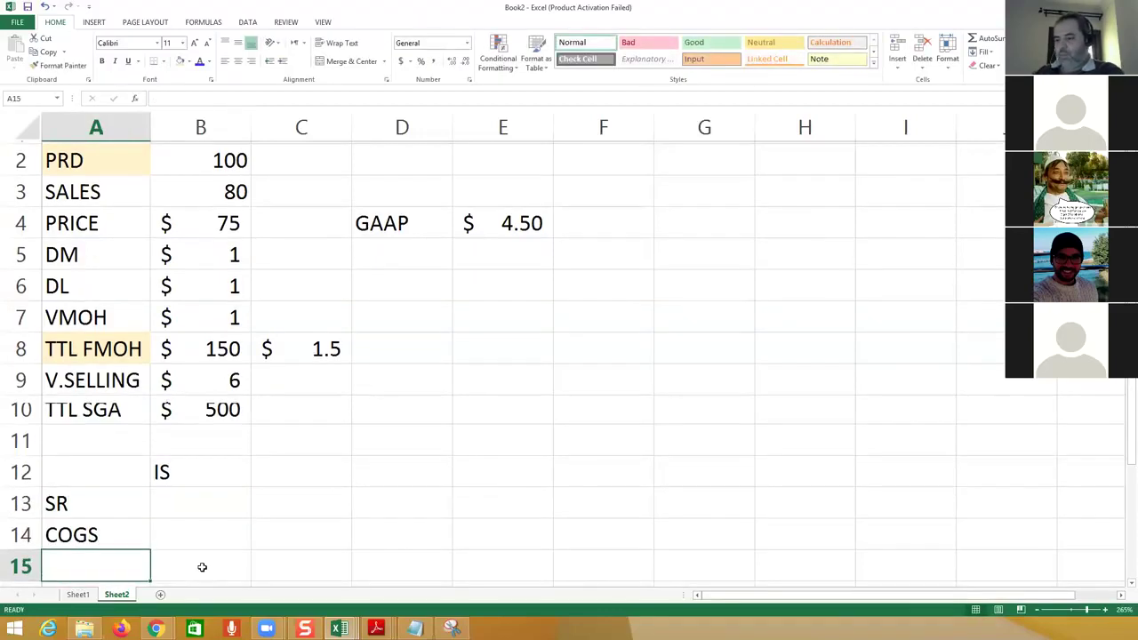
type("GP")
key("Return")
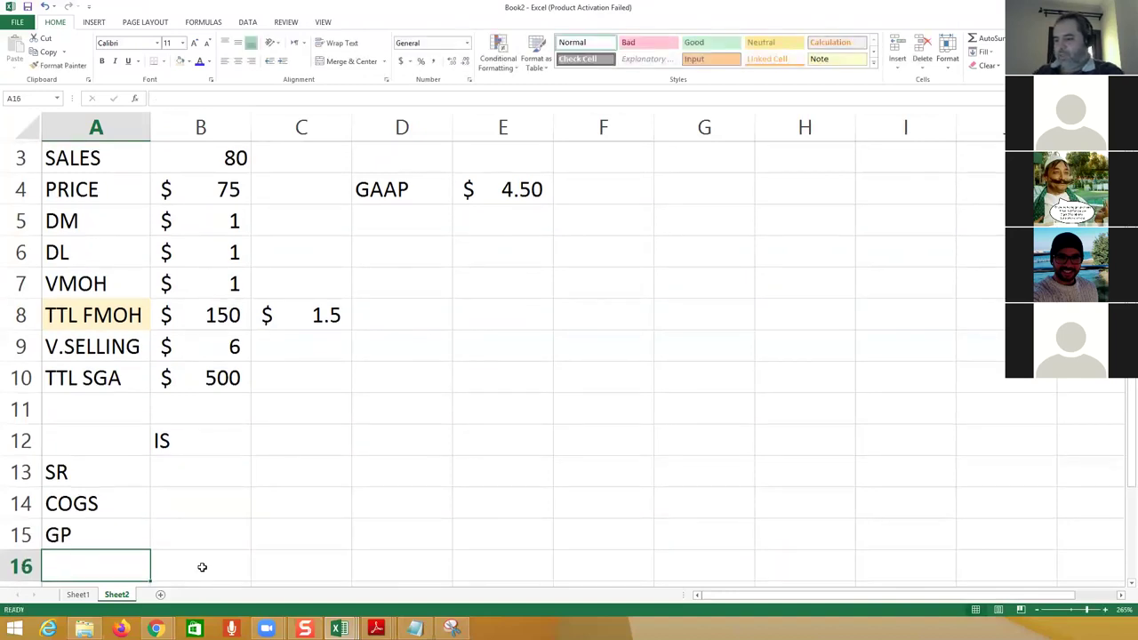
Step: Add the row labels VSGA, FSGA and OI in cells A16 to A18
type("VSGA")
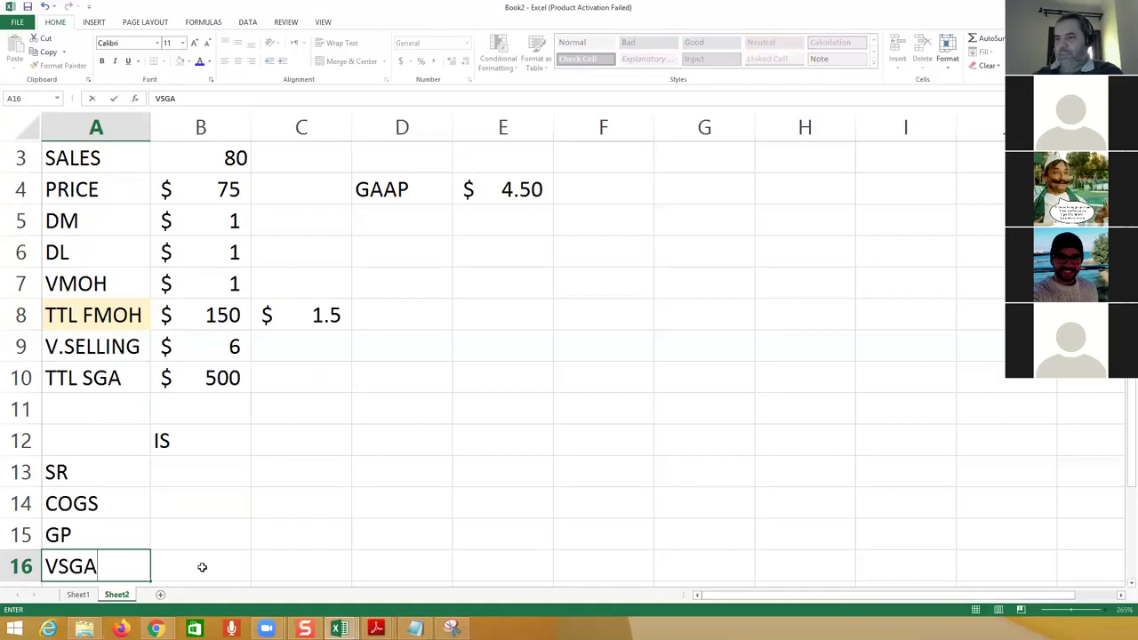
key("Return")
type("FSGA")
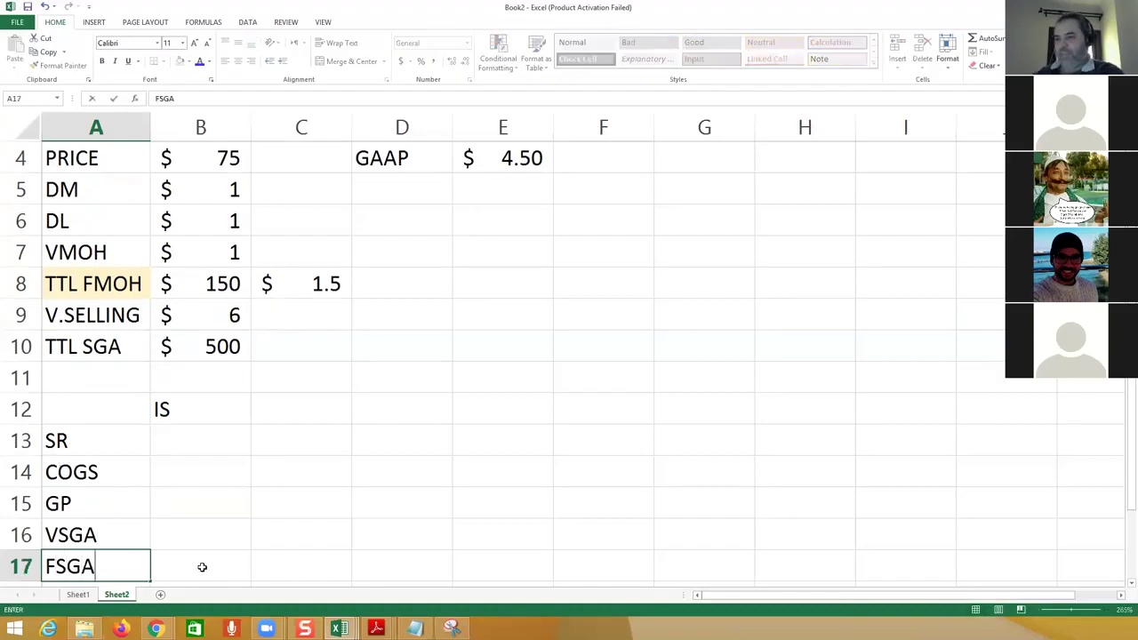
key("Return")
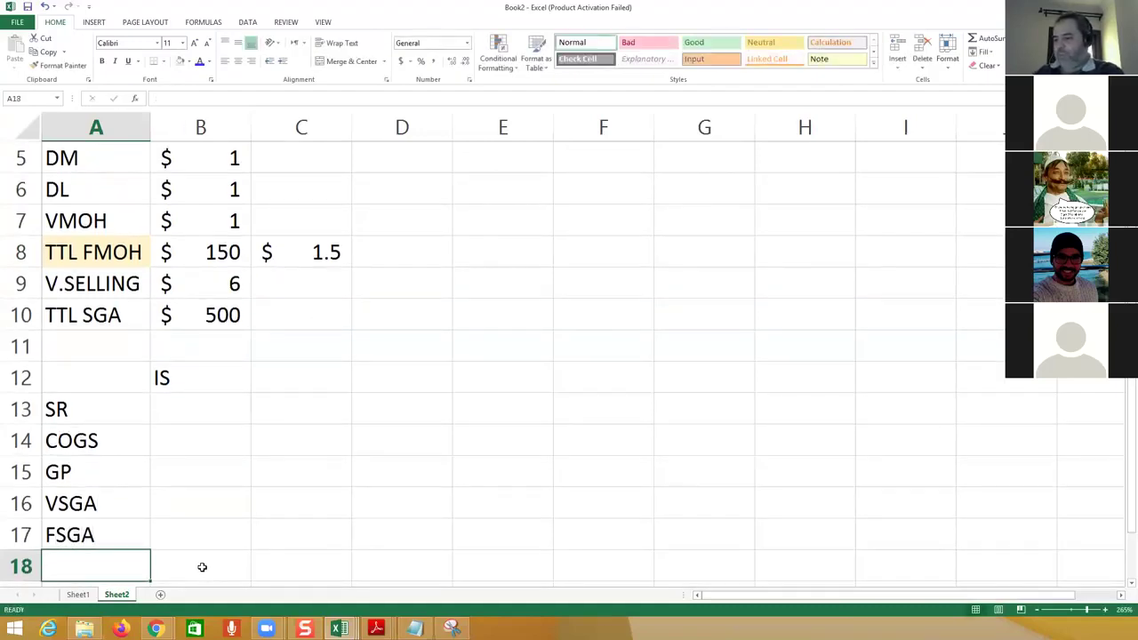
type("OI")
left_click(202, 567)
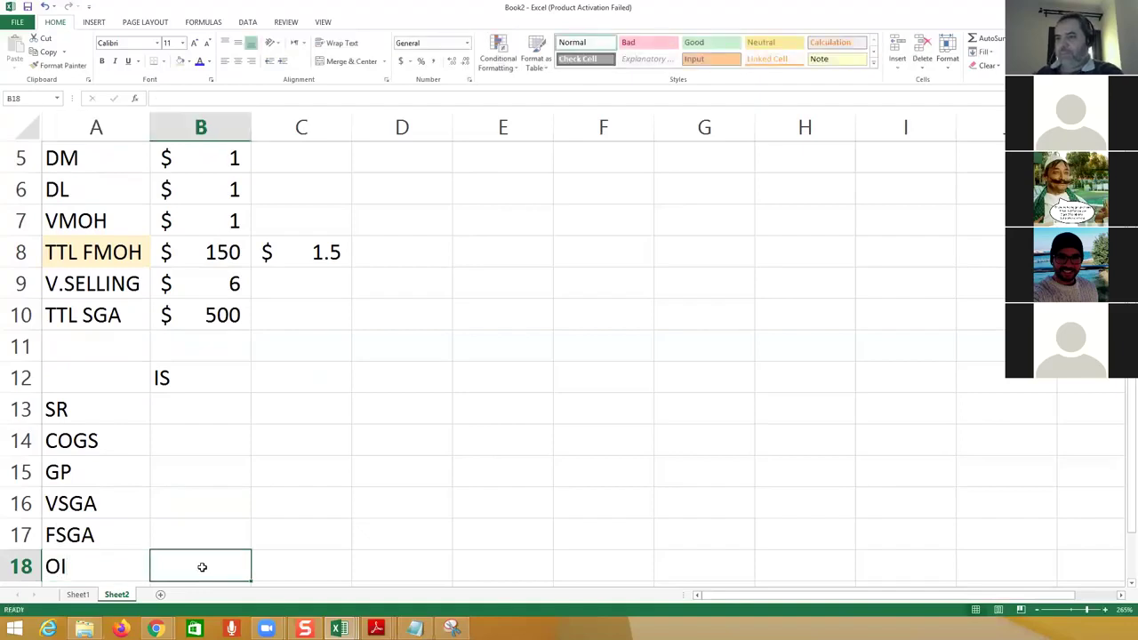
Step: Highlight the OI row across A18:B18 with the light gold fill
key("Up")
key("Up")
key("Up")
key("Up")
key("Up")
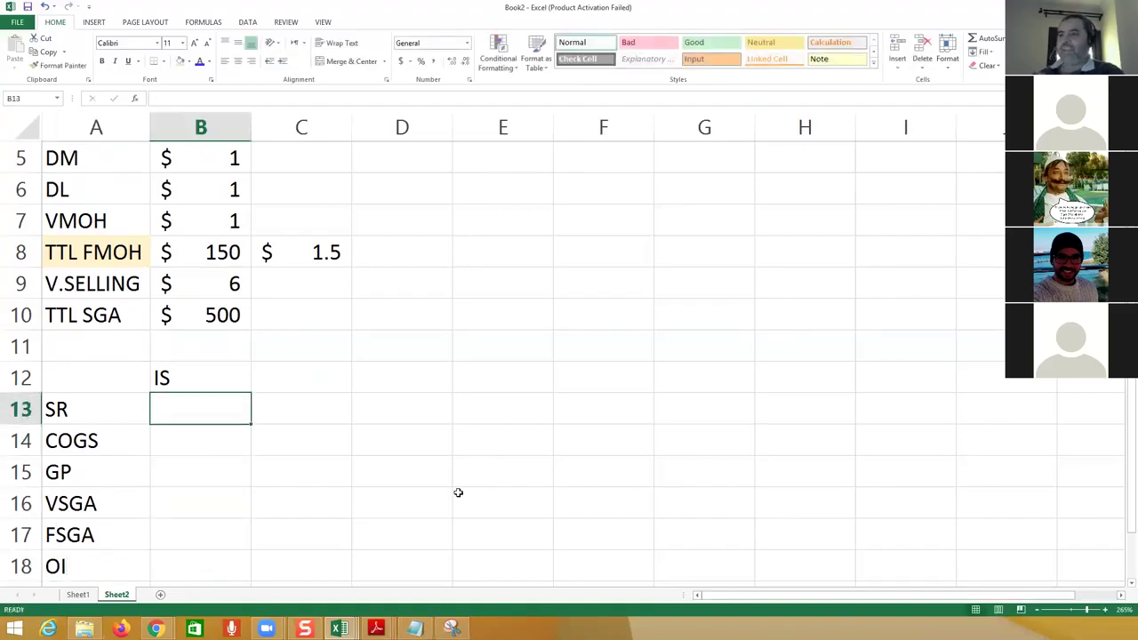
scroll(457, 490, "up", 2)
scroll(465, 483, "down", 3)
left_click_drag(85, 410, 204, 401)
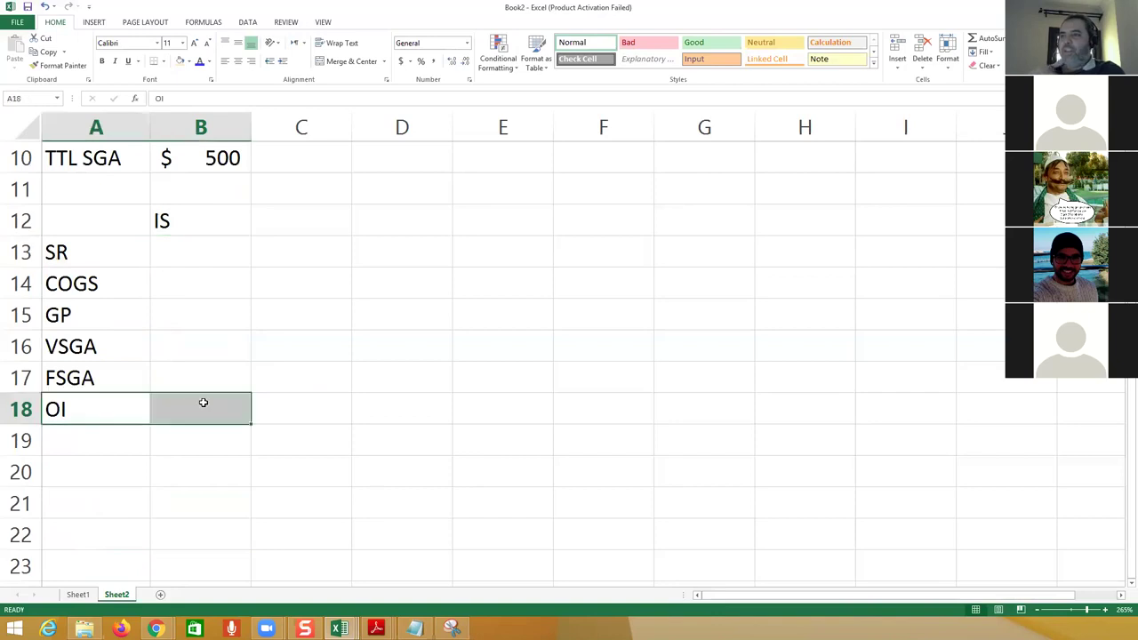
scroll(204, 401, "up", 2)
scroll(204, 401, "down", 1)
left_click(181, 61)
scroll(419, 323, "down", 1)
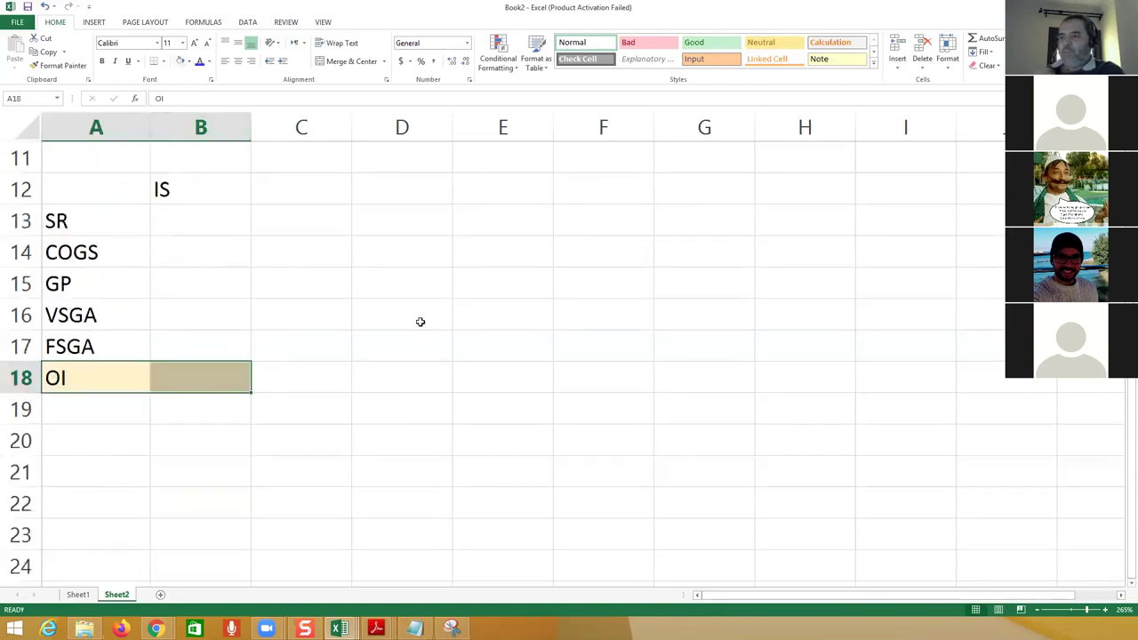
Step: Review the year 1 inputs from production, sales and price through the manufacturing, variable selling and TTL SGA costs
scroll(421, 322, "up", 4)
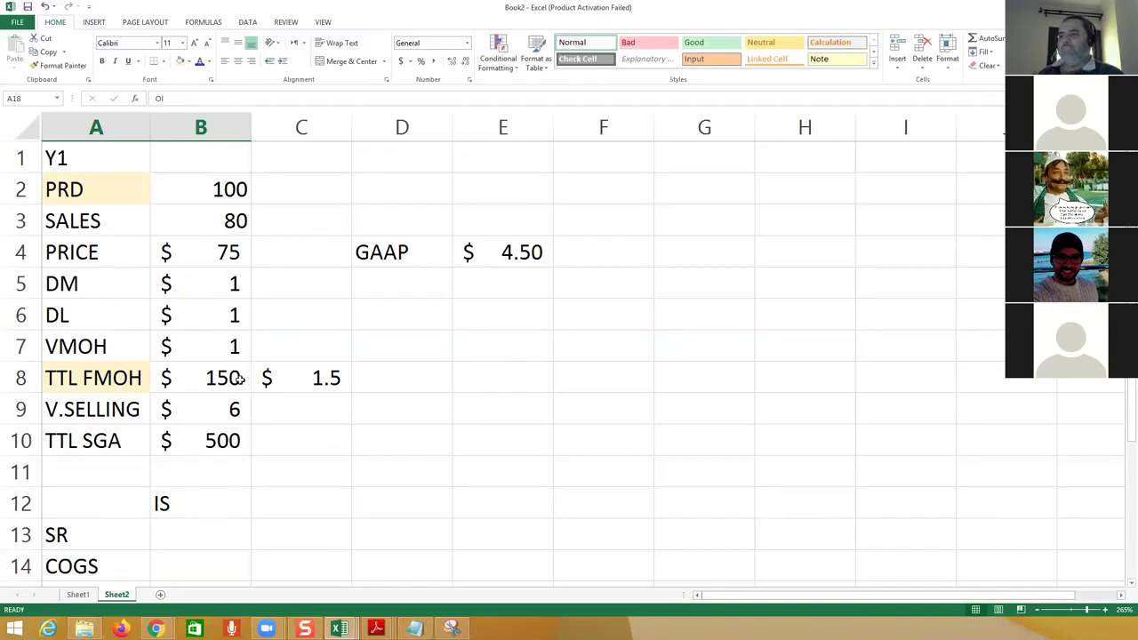
left_click(51, 188)
left_click(196, 233)
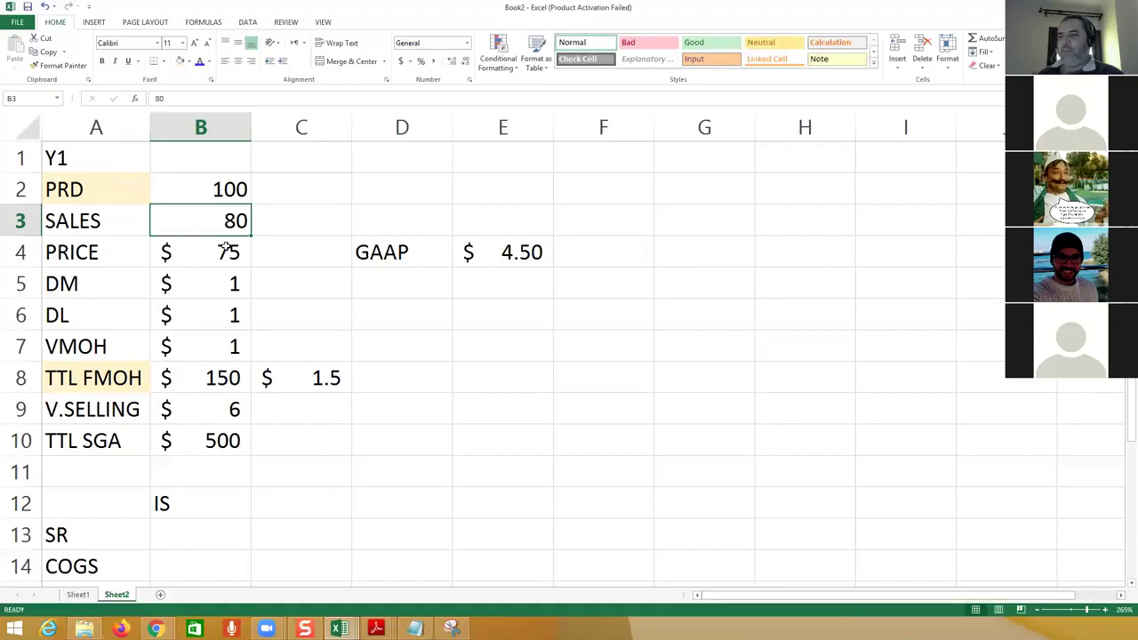
left_click(226, 247)
left_click_drag(209, 283, 78, 378)
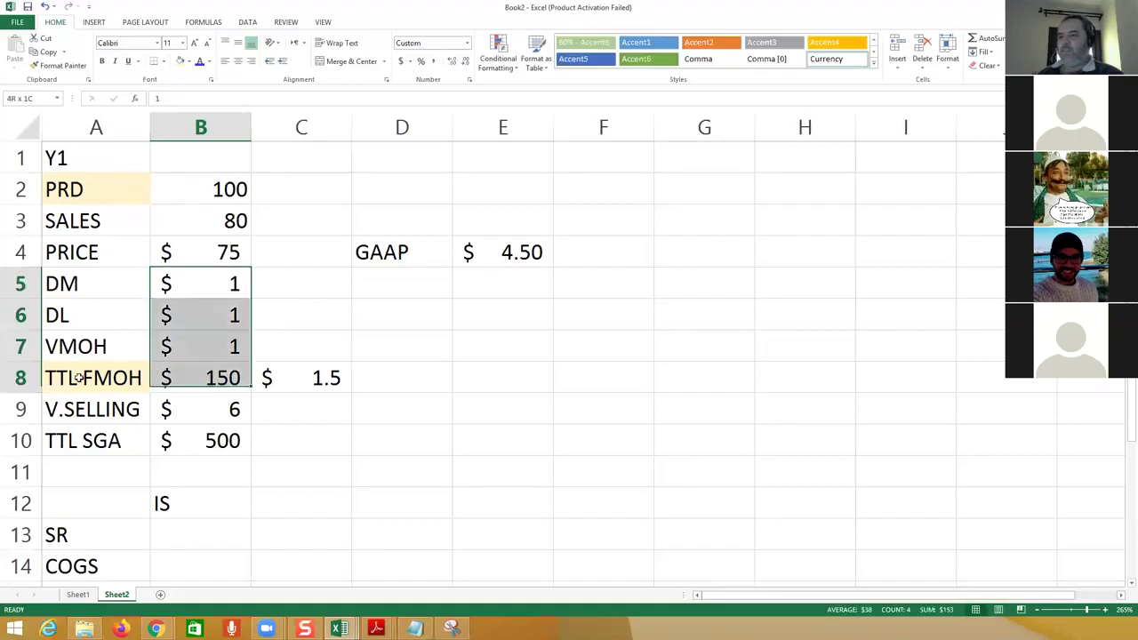
left_click(211, 406)
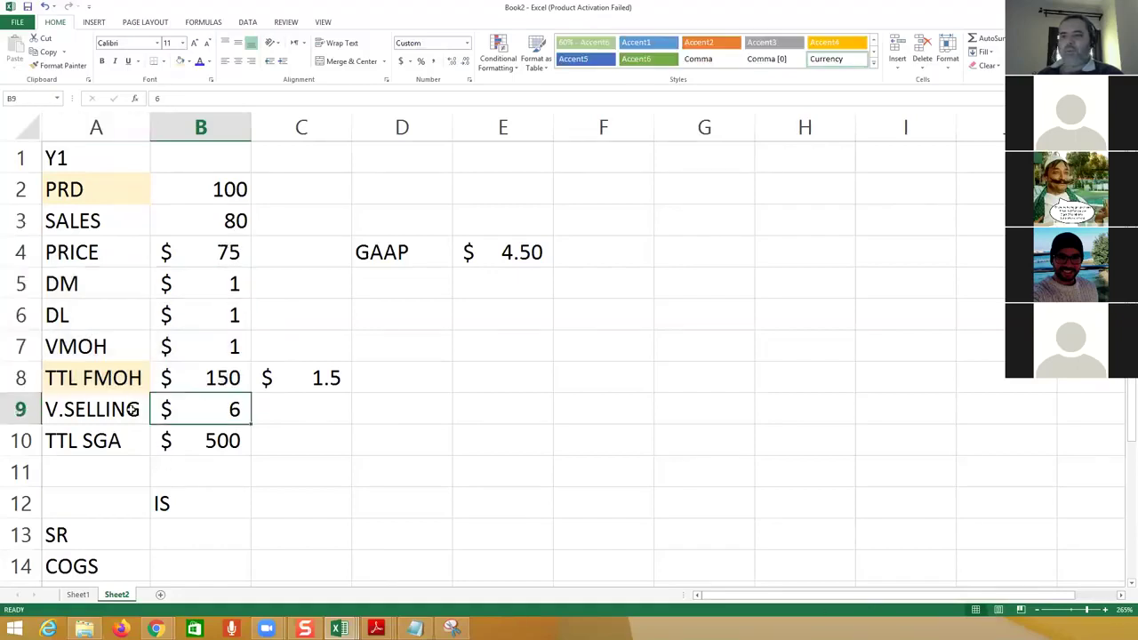
left_click(231, 440)
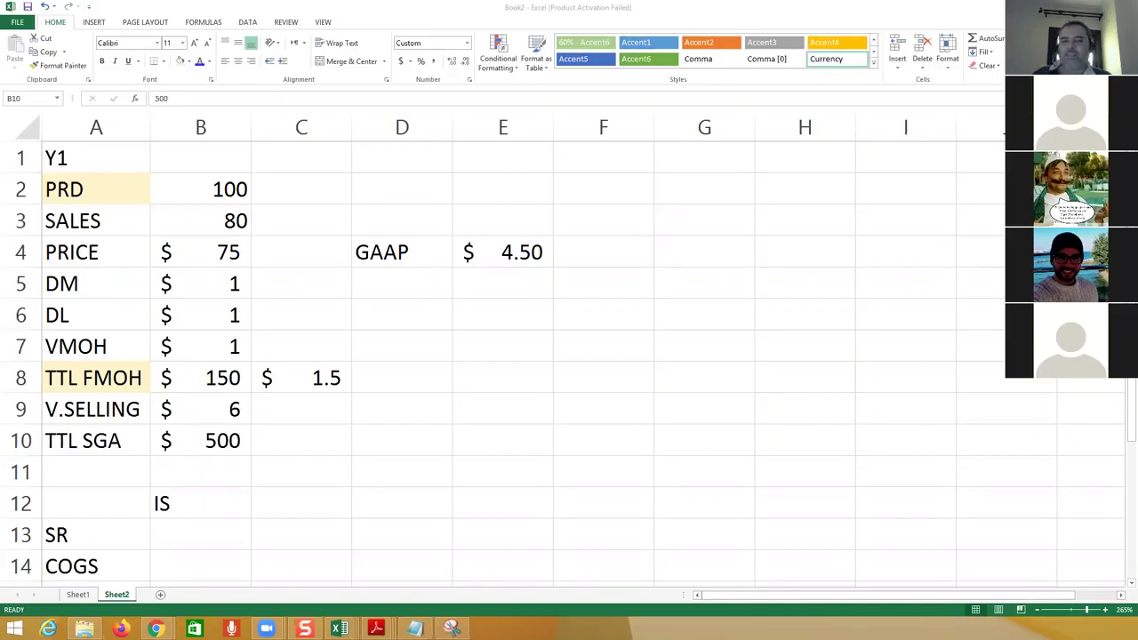
left_click(279, 377)
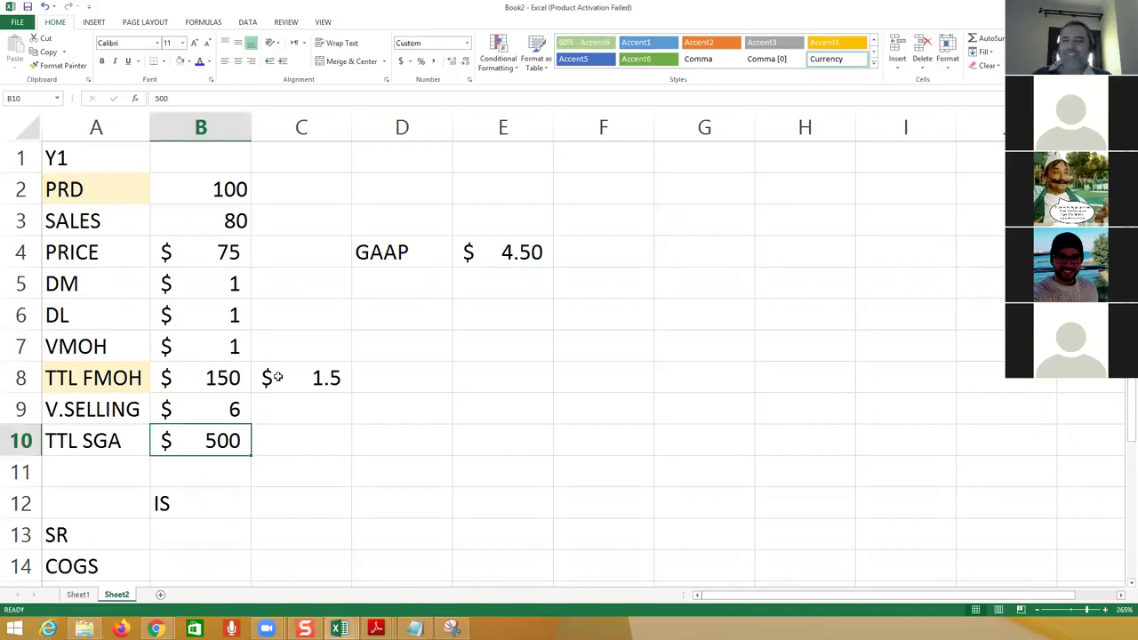
left_click(466, 458)
left_click(299, 438)
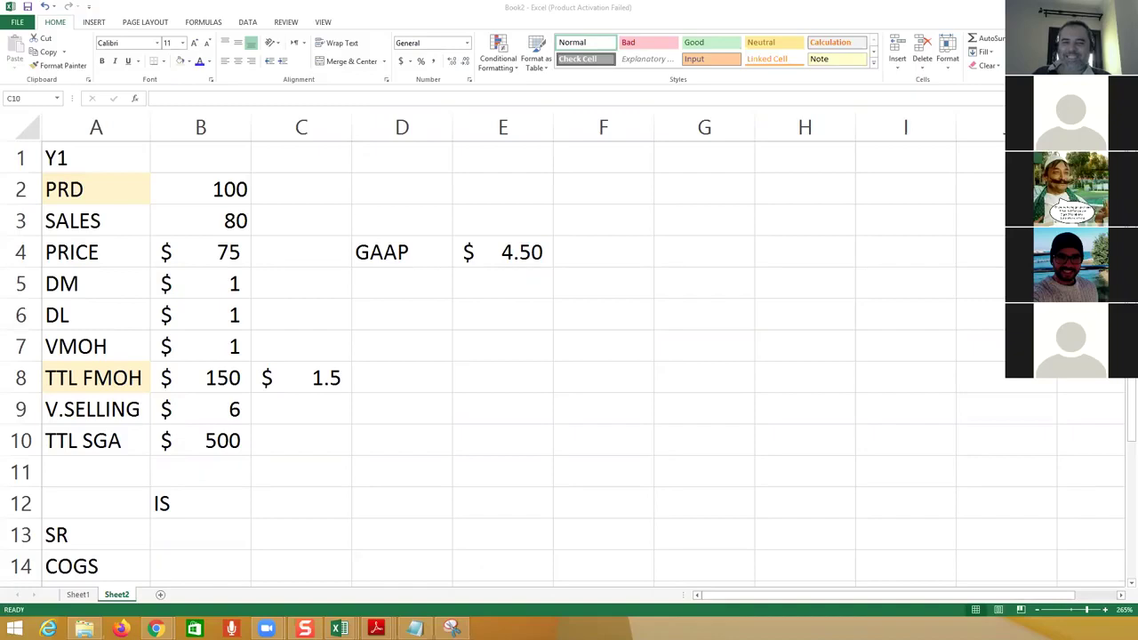
Step: Calculate sales revenue in B13 by multiplying the units sold in B3 by the price in B4
left_click(224, 545)
type("+")
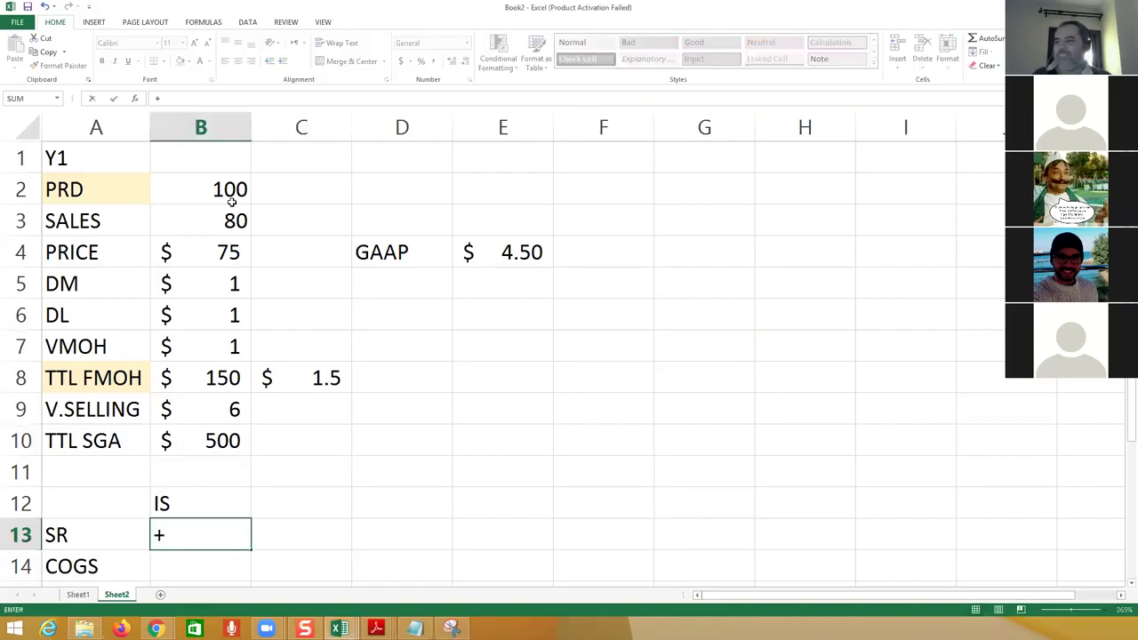
left_click(203, 223)
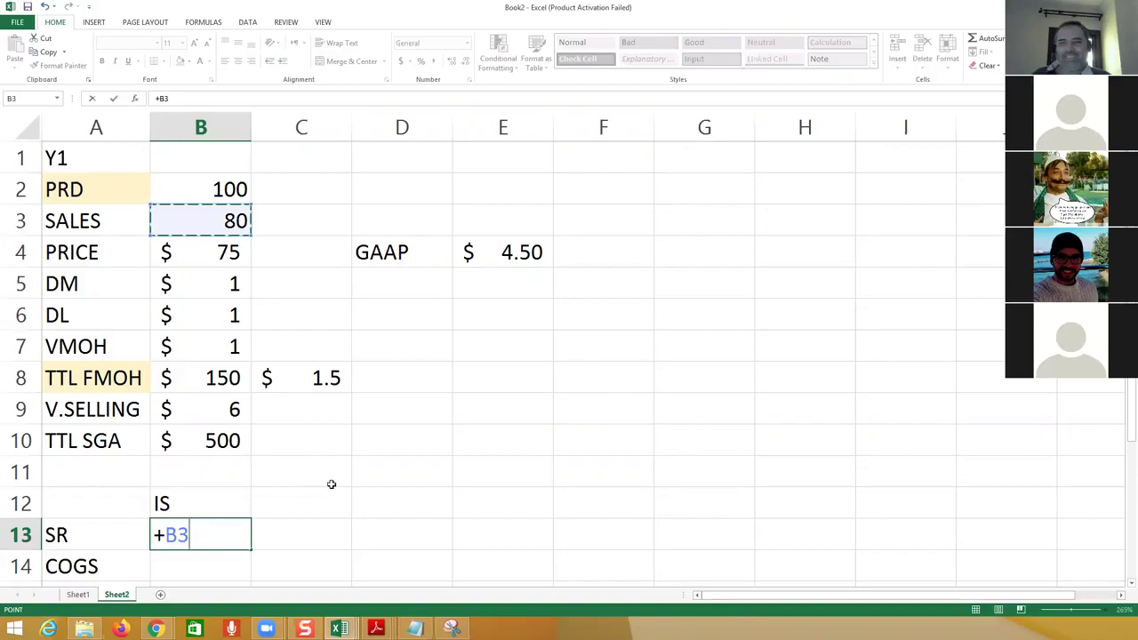
type("*")
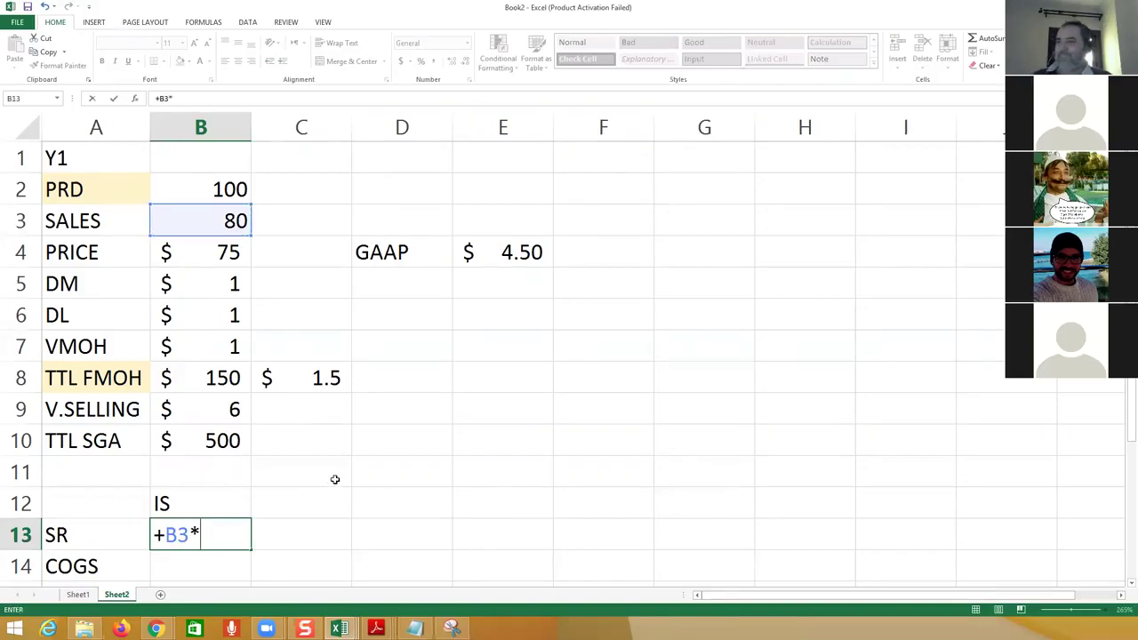
left_click(219, 243)
key("Return")
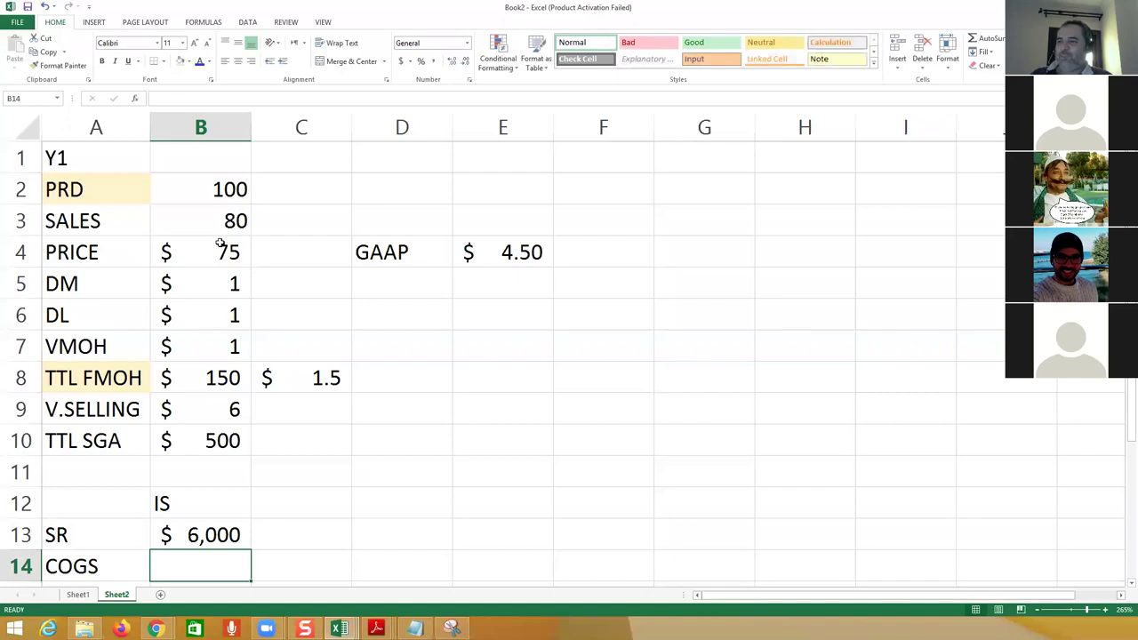
Step: Calculate COGS in B14 by multiplying the units sold in B3 by the GAAP unit cost in E4
type("+")
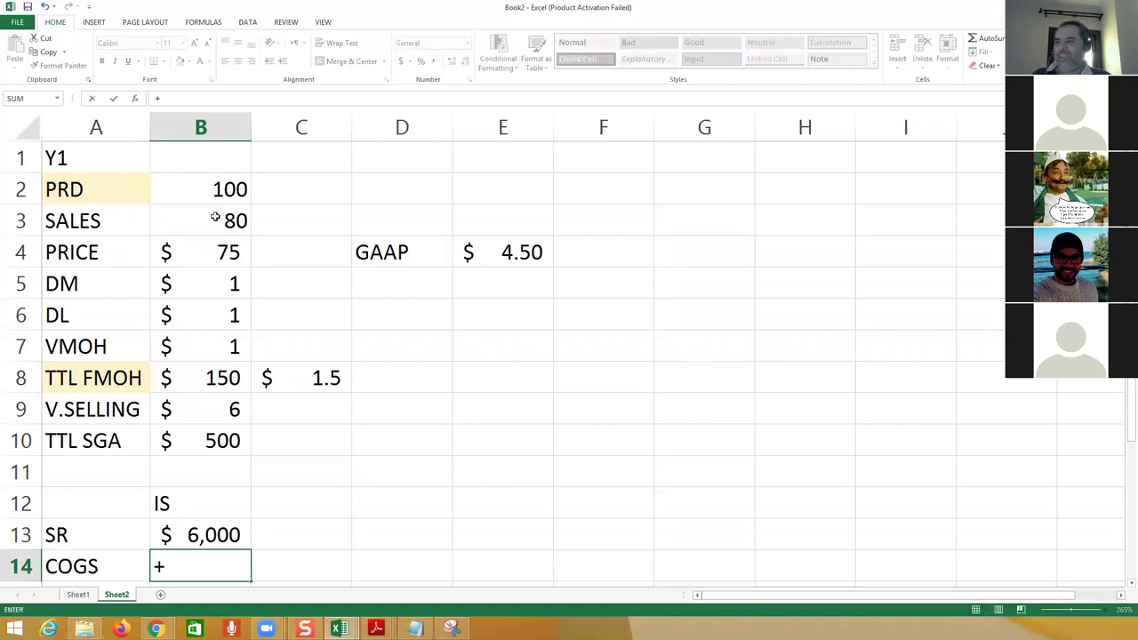
left_click(216, 217)
type("*")
left_click(538, 259)
key("Return")
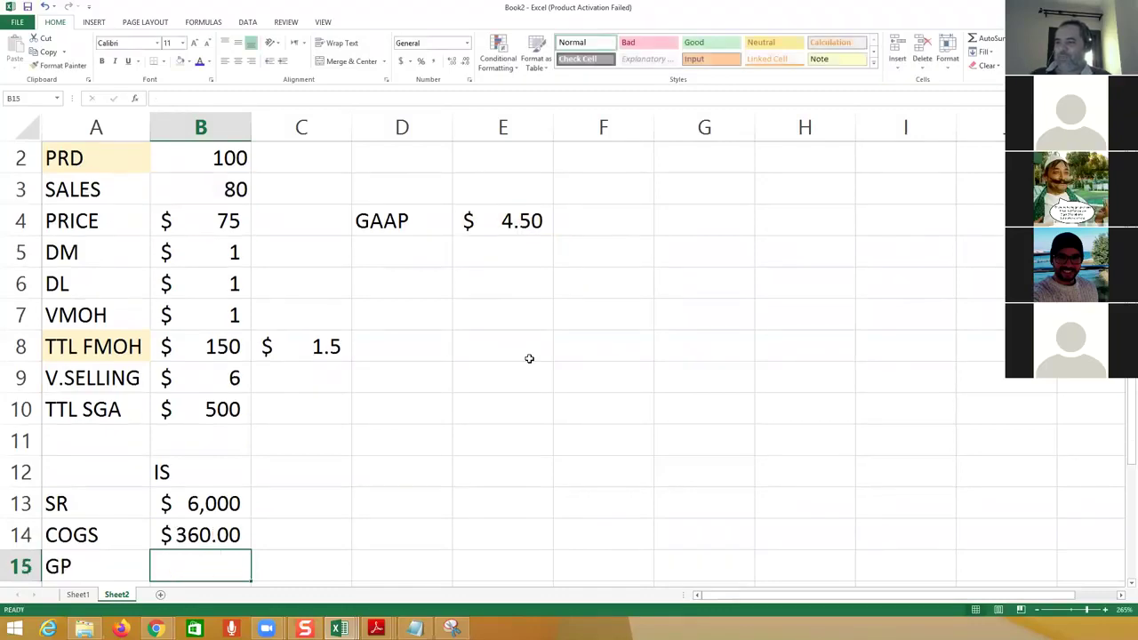
Step: Calculate GP in B15 as SR minus COGS, B13-B14
type("+")
key("Up")
key("Up")
type("-")
key("Up")
key("Return")
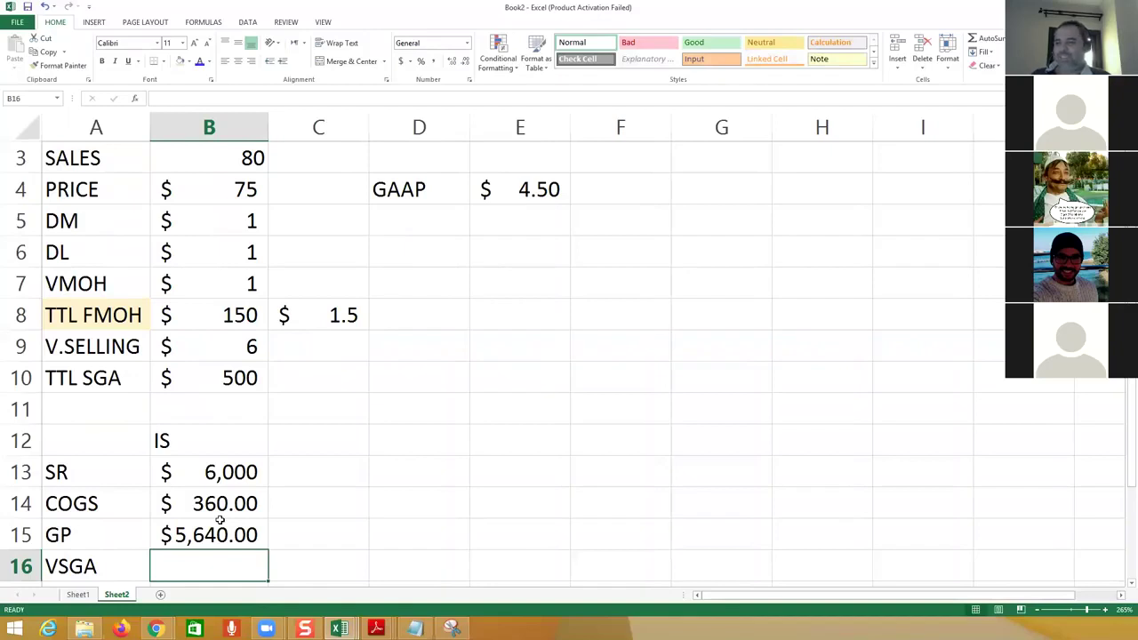
Step: Calculate VSGA in B16 by multiplying the variable selling cost in B9 by the units sold in B3
type("+")
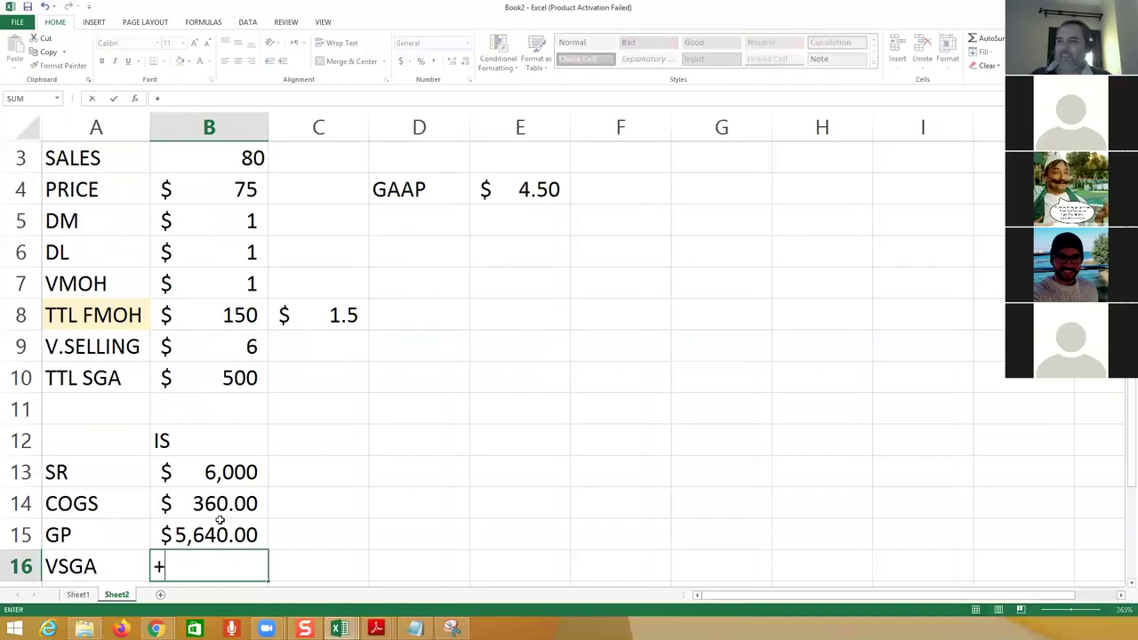
left_click(230, 349)
type("*")
left_click(238, 161)
key("Return")
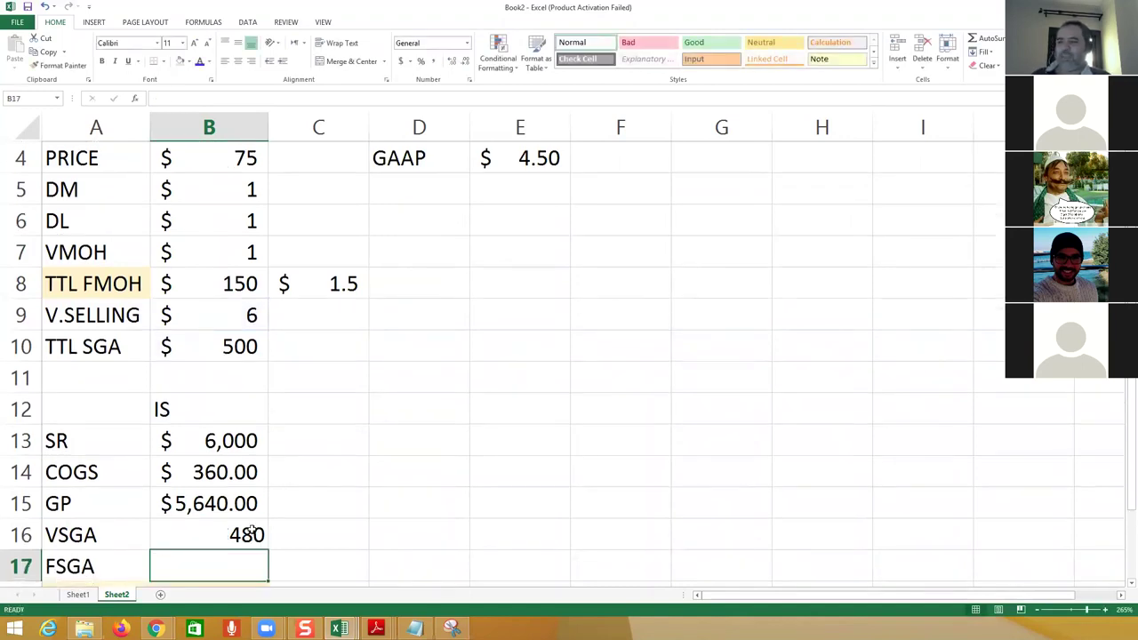
key("Up")
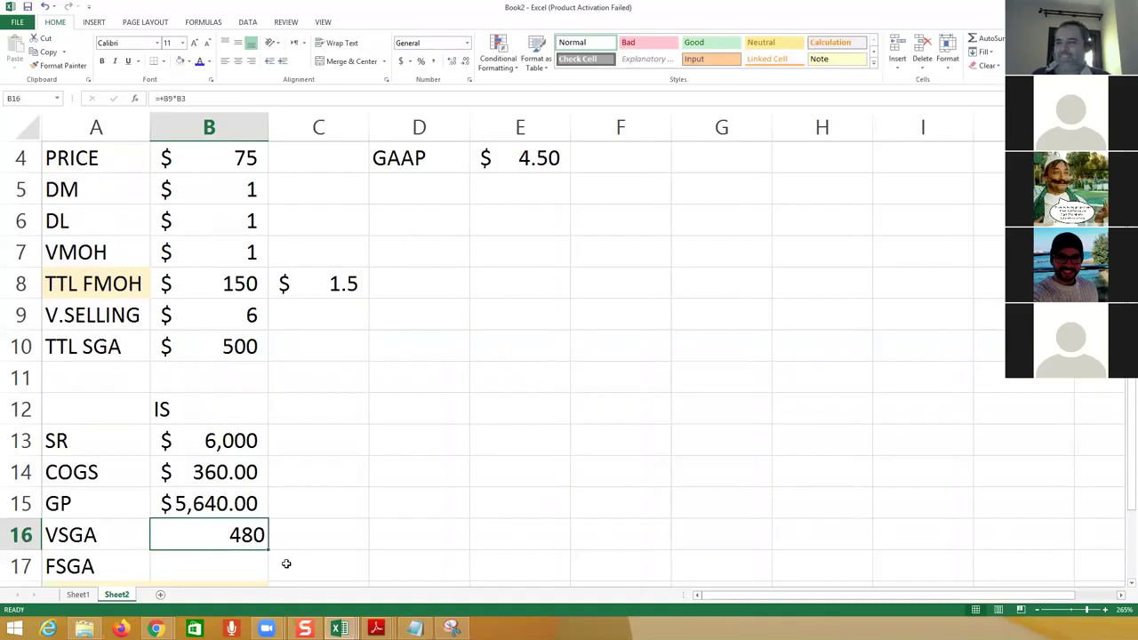
Step: Link the FSGA amount in B17 to the total SGA cost in B10
left_click(249, 562)
type("+")
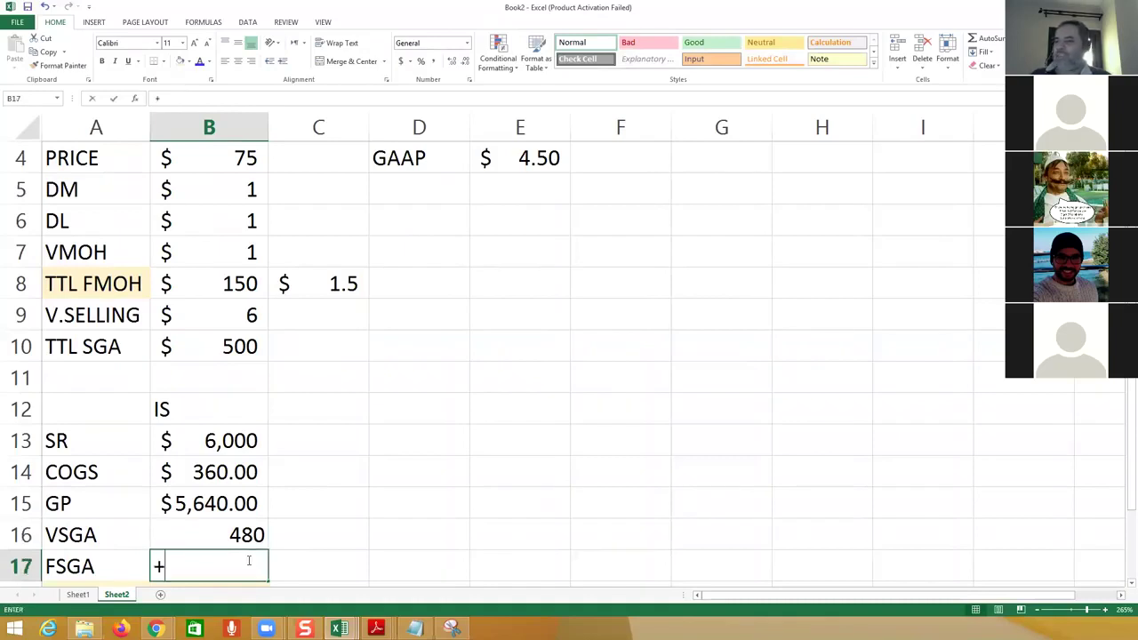
left_click(241, 336)
key("Return")
Step: Change the row label in A10 to TTL FSGA
double_click(87, 313)
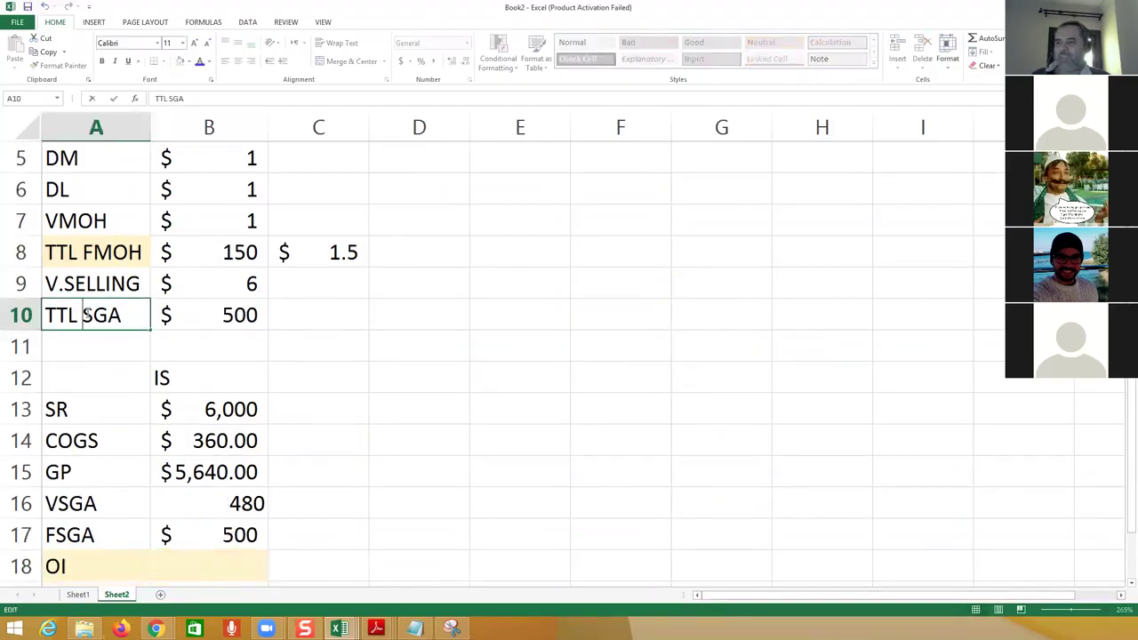
type("F")
key("Return")
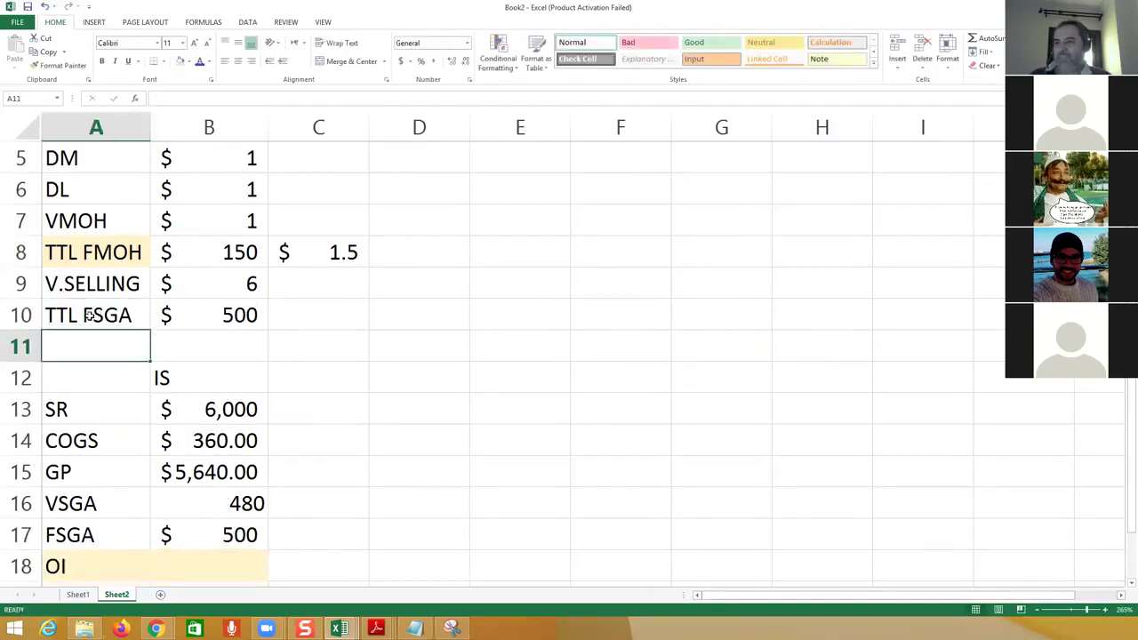
Step: Calculate OI in B18 as GP minus VSGA minus FSGA, B15-B16-B17, and make the amount bold and underlined
left_click(236, 569)
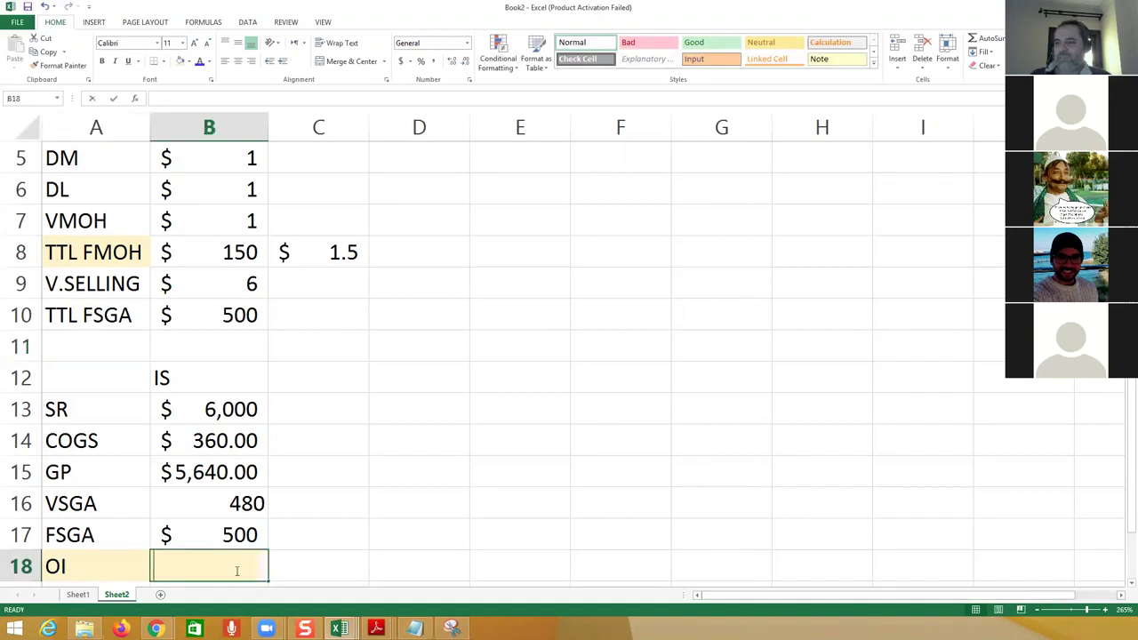
type("+")
key("Up")
key("Up")
key("Up")
type("-")
key("Up")
key("Up")
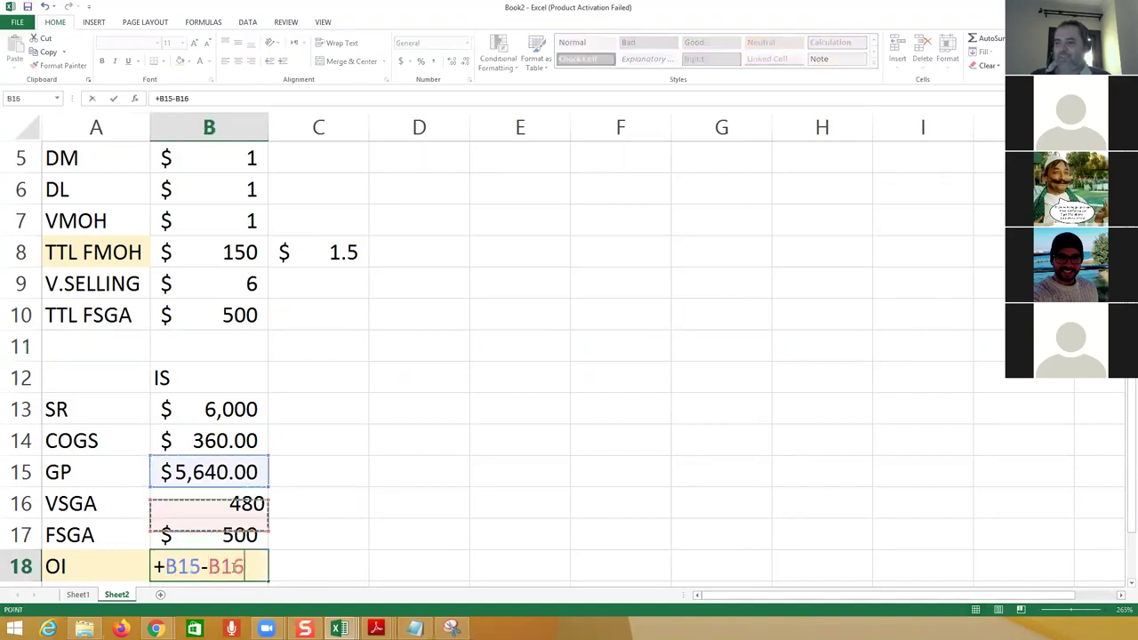
type("-")
key("Up")
key("Return")
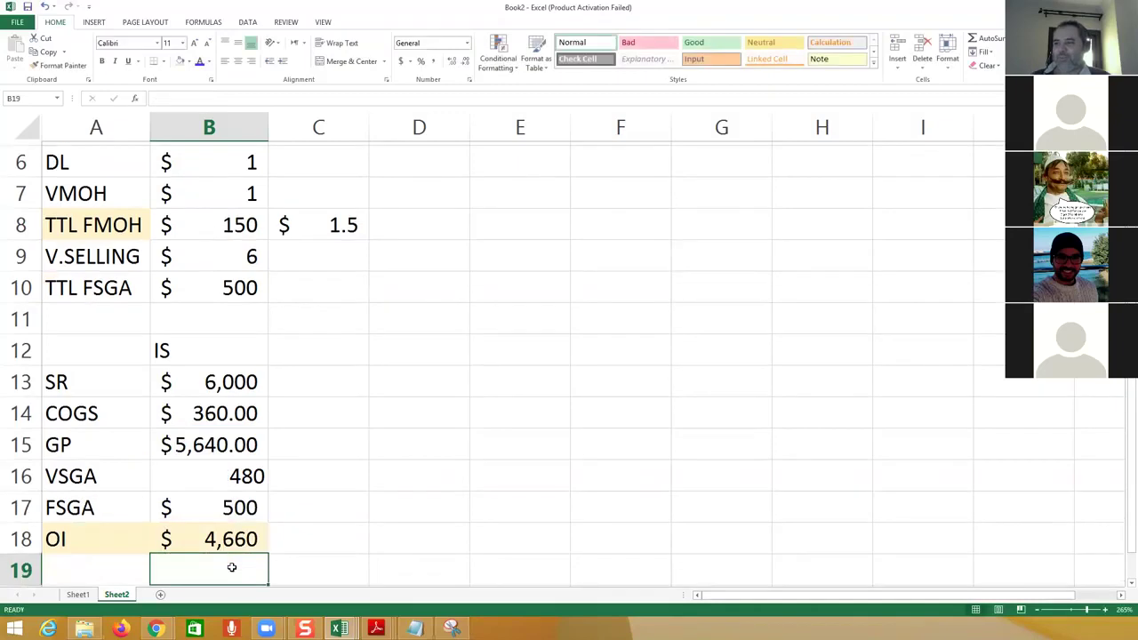
left_click(248, 534)
left_click(101, 60)
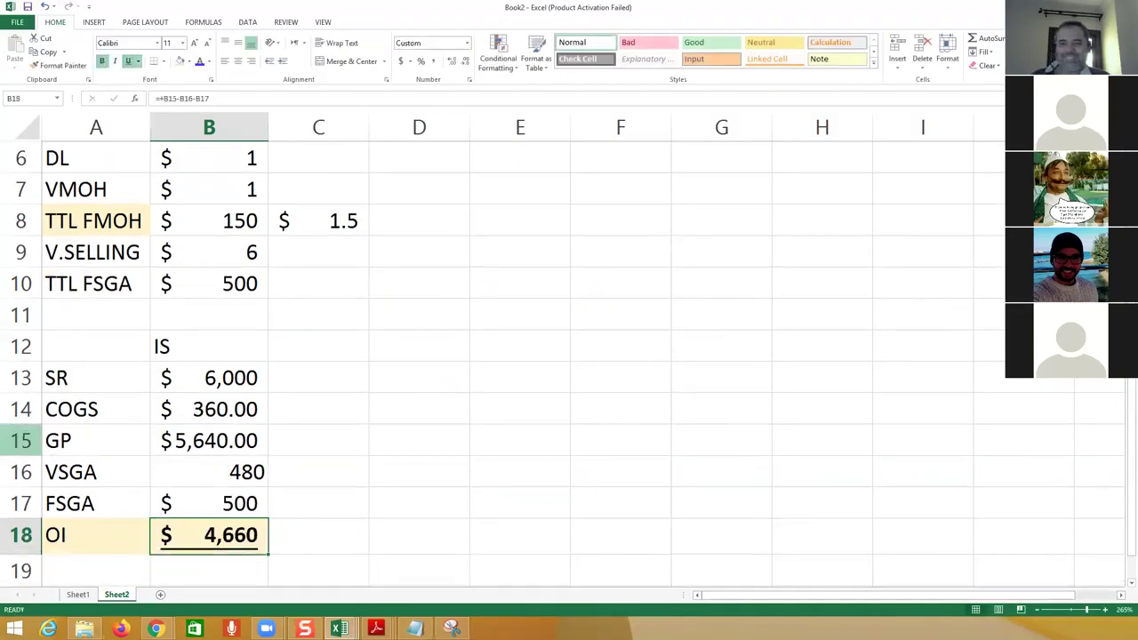
Step: Examine the TTL FSGA and TTL FMOH rows alongside the GAAP unit cost in E4 and the income statement
scroll(264, 437, "up", 2)
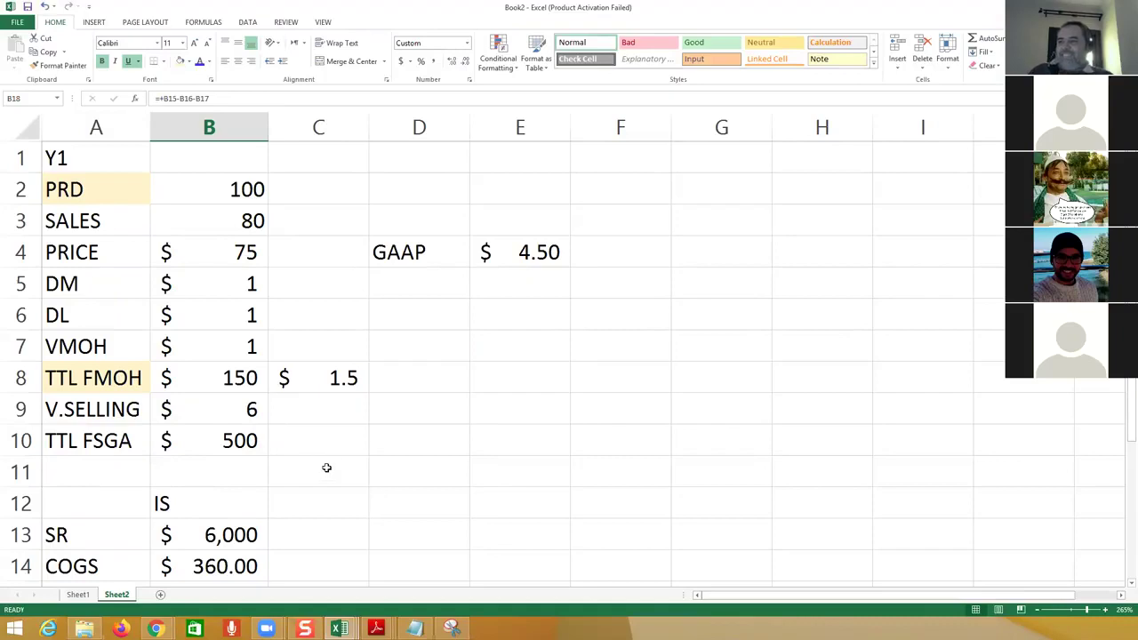
left_click_drag(220, 448, 51, 441)
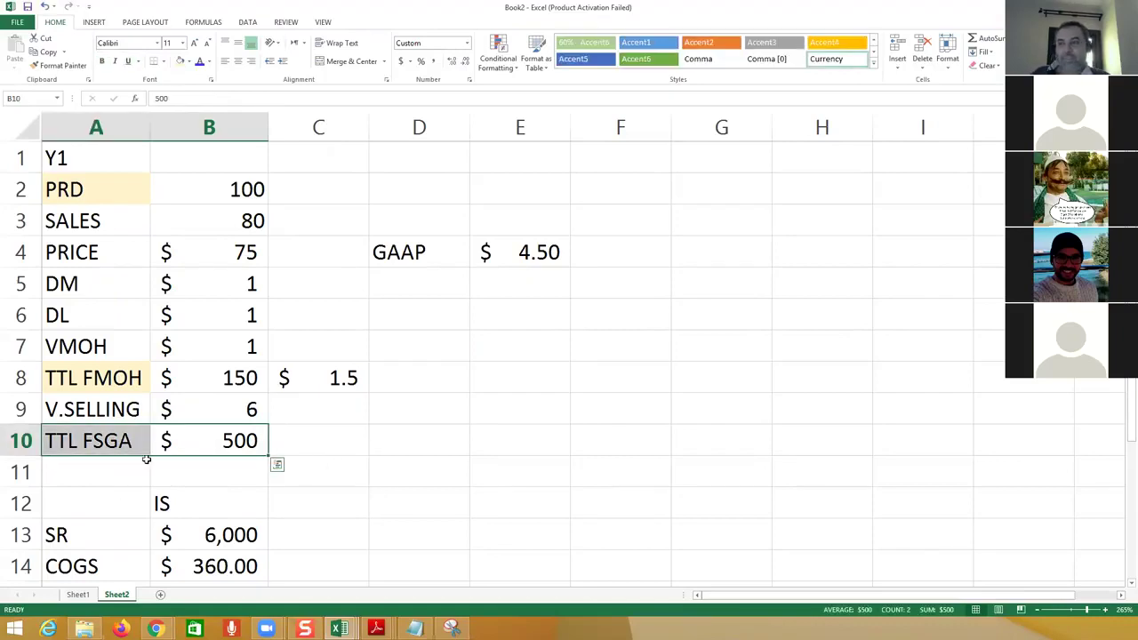
left_click_drag(229, 444, 118, 444)
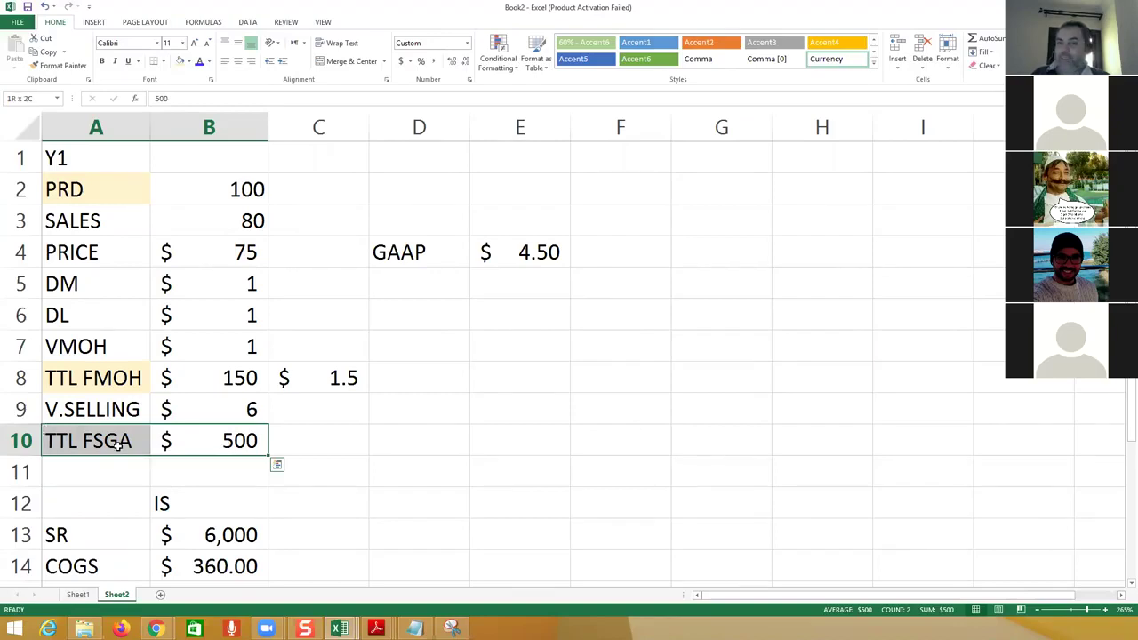
left_click_drag(118, 444, 124, 446)
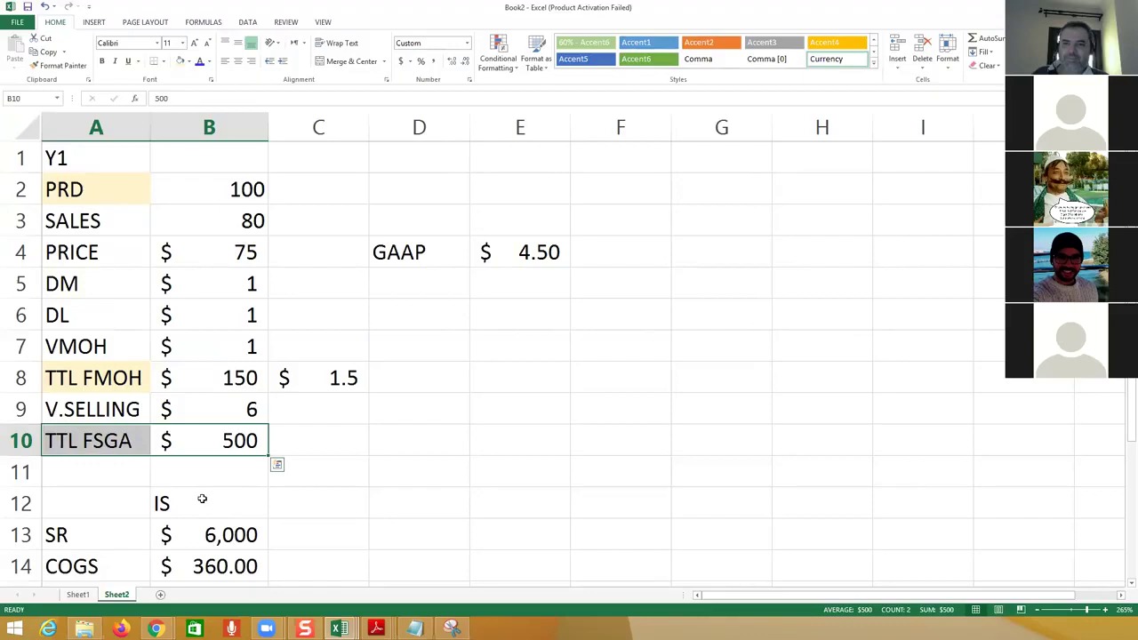
left_click(424, 408)
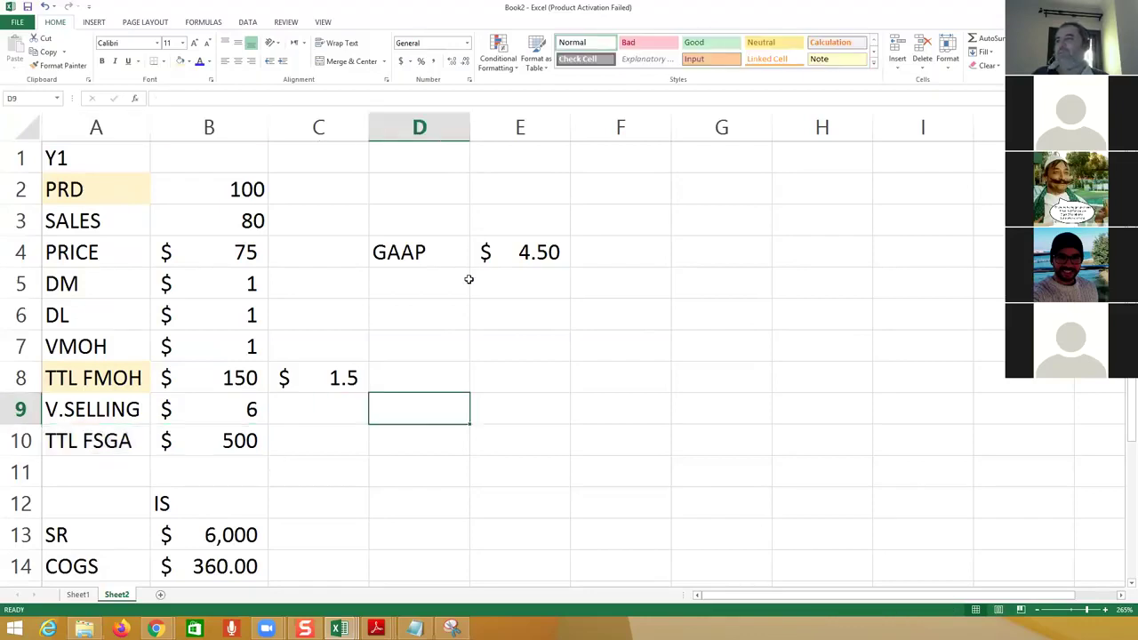
left_click(411, 250)
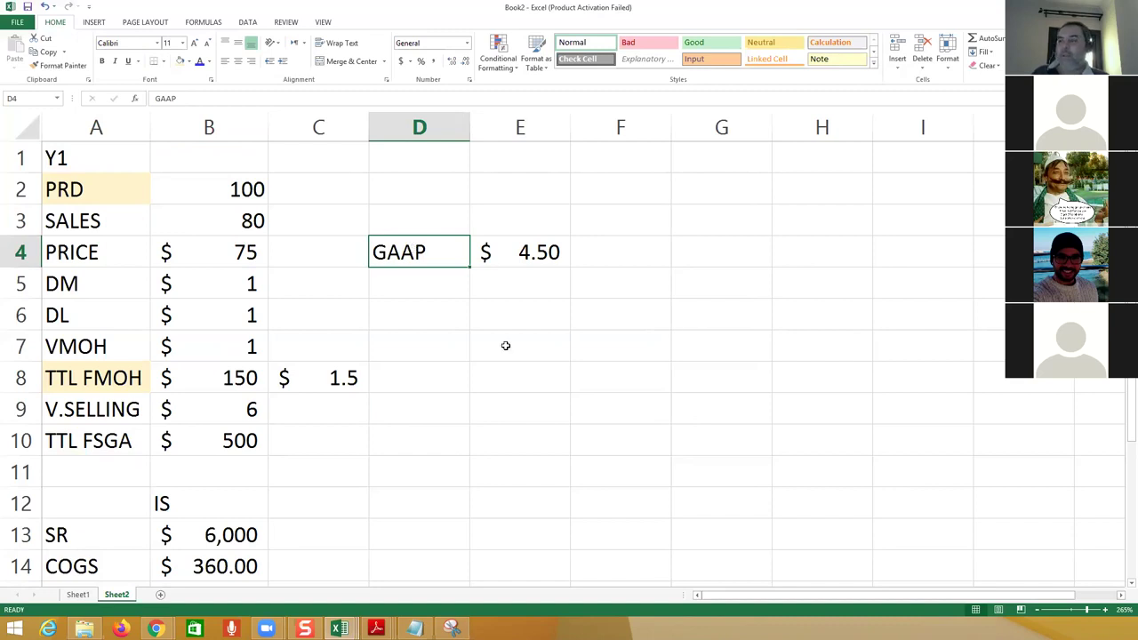
left_click(465, 342)
scroll(418, 471, "down", 2)
scroll(418, 465, "up", 1)
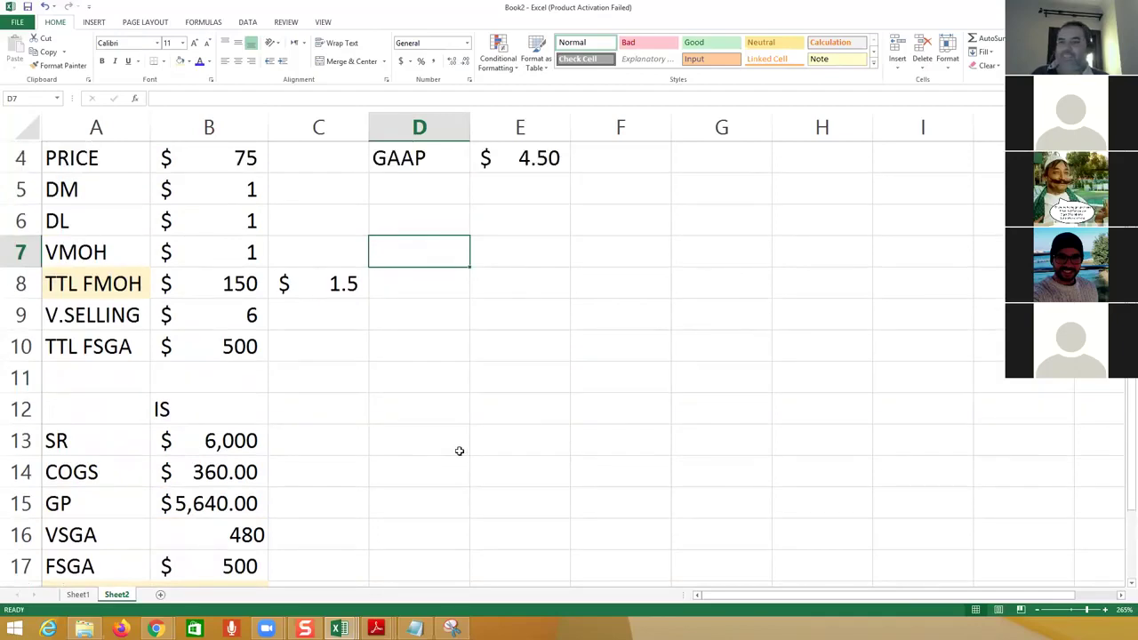
left_click(346, 313)
scroll(375, 419, "up", 1)
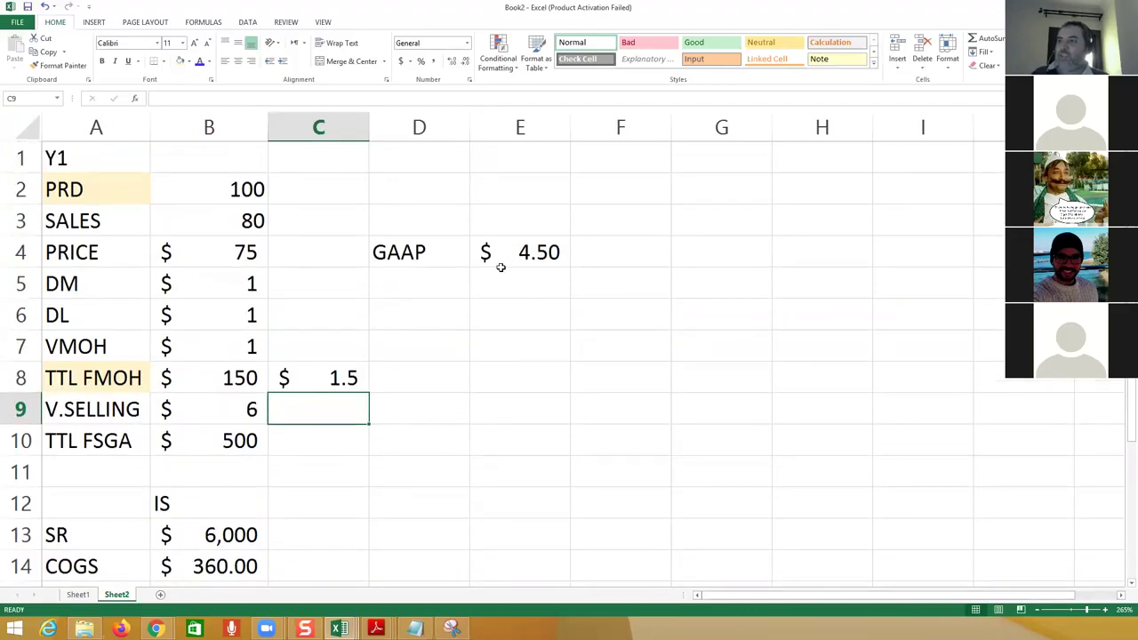
double_click(539, 252)
key("Return")
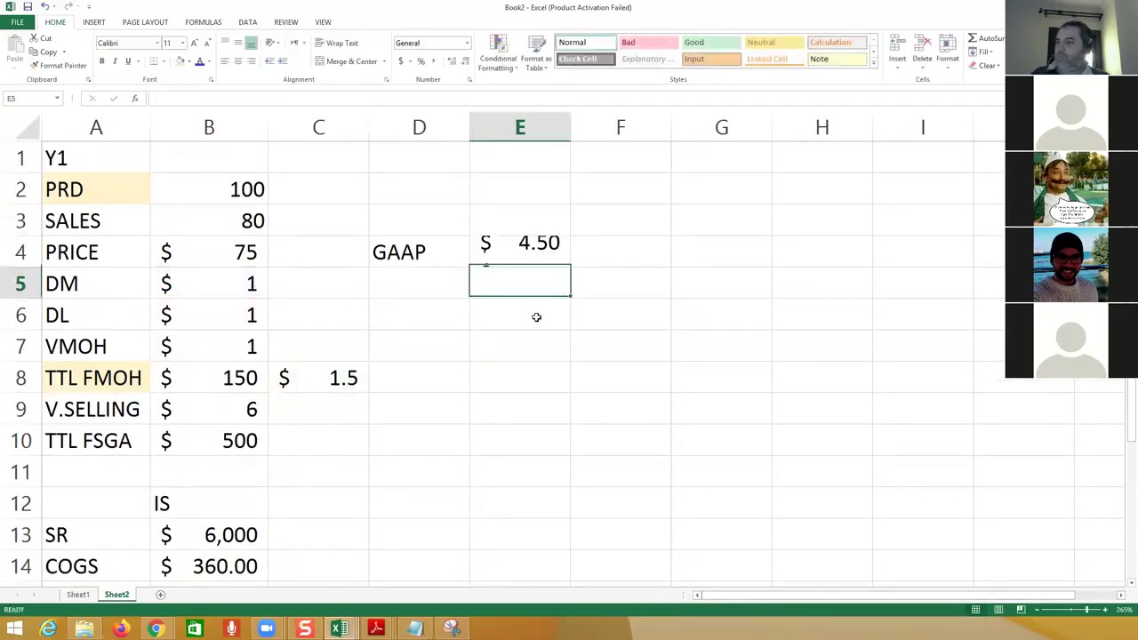
left_click(198, 378)
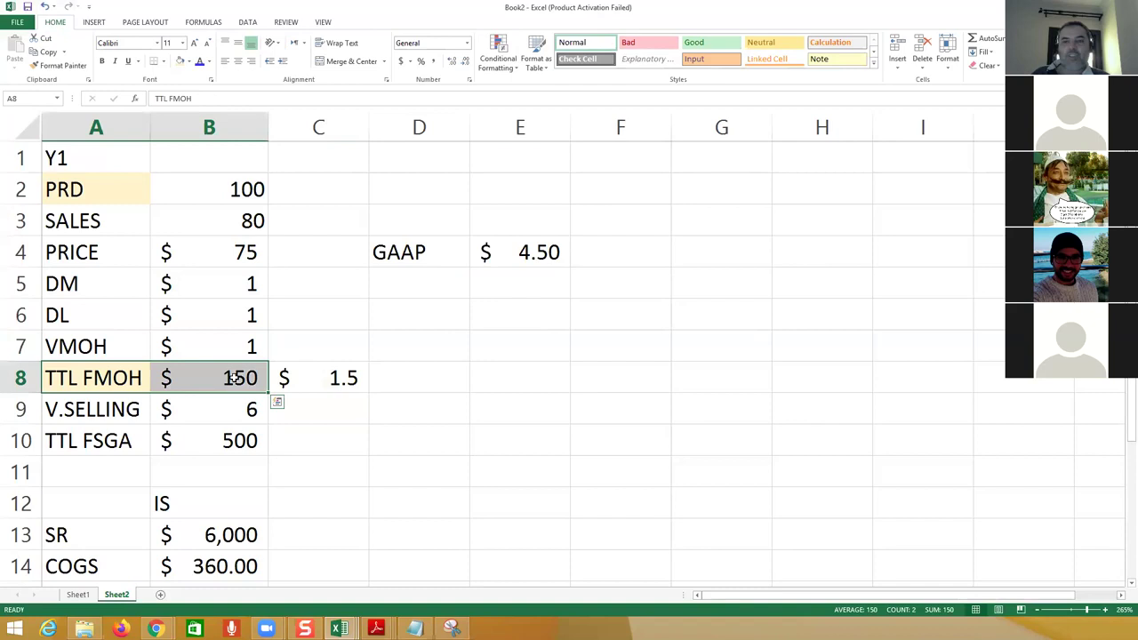
left_click(447, 252)
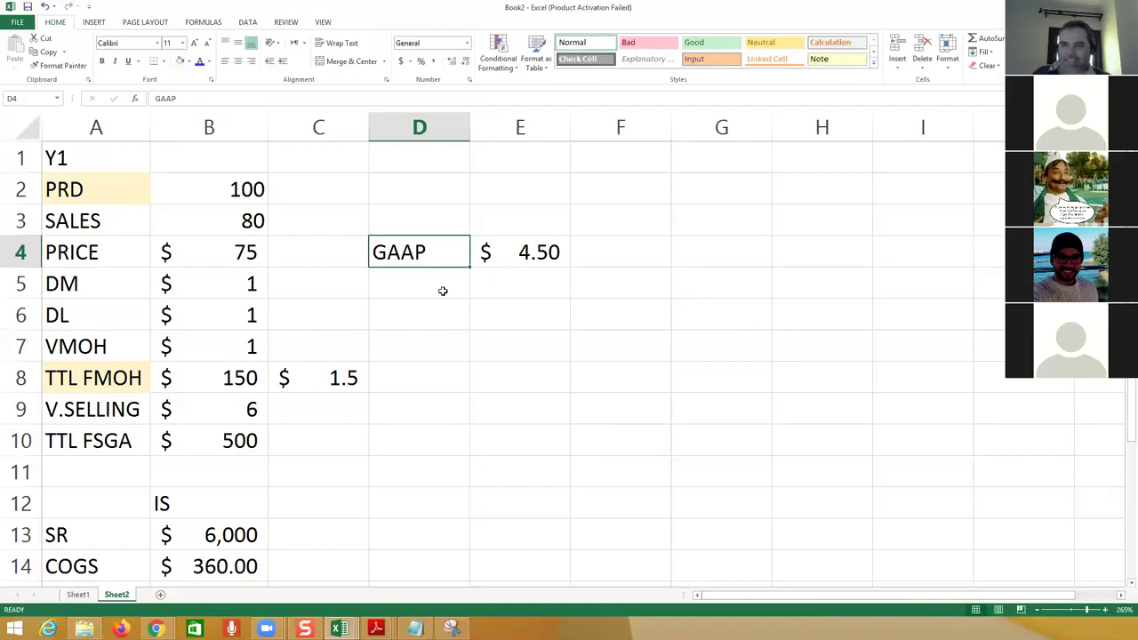
Step: Center the GAAP label and its unit cost in D4:E4 and make both bold
left_click_drag(530, 253, 432, 251)
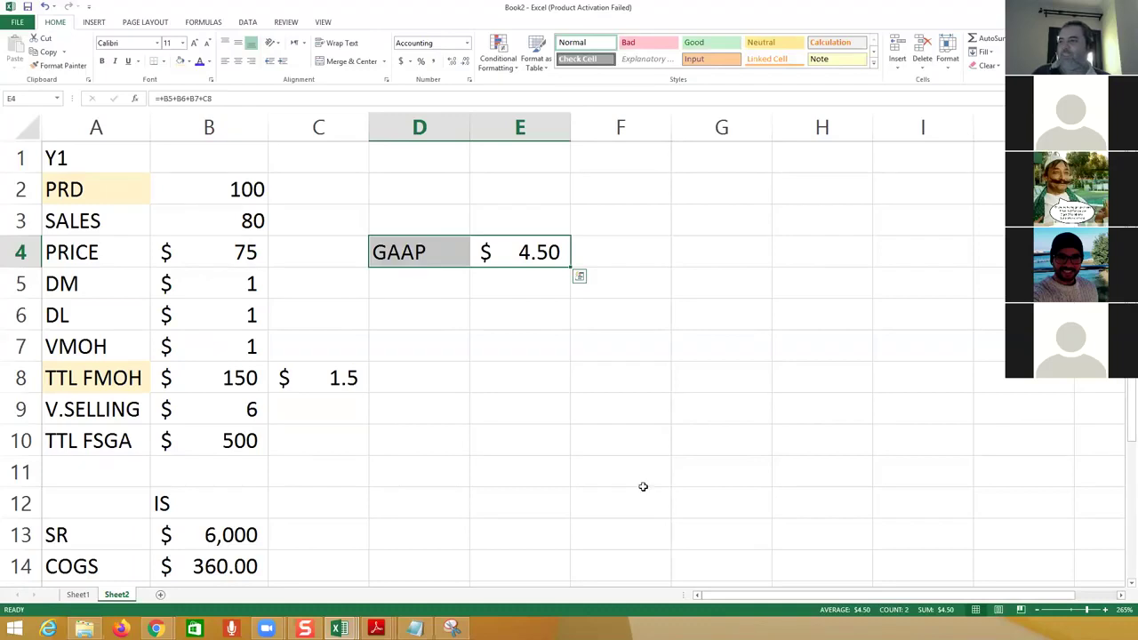
left_click(238, 68)
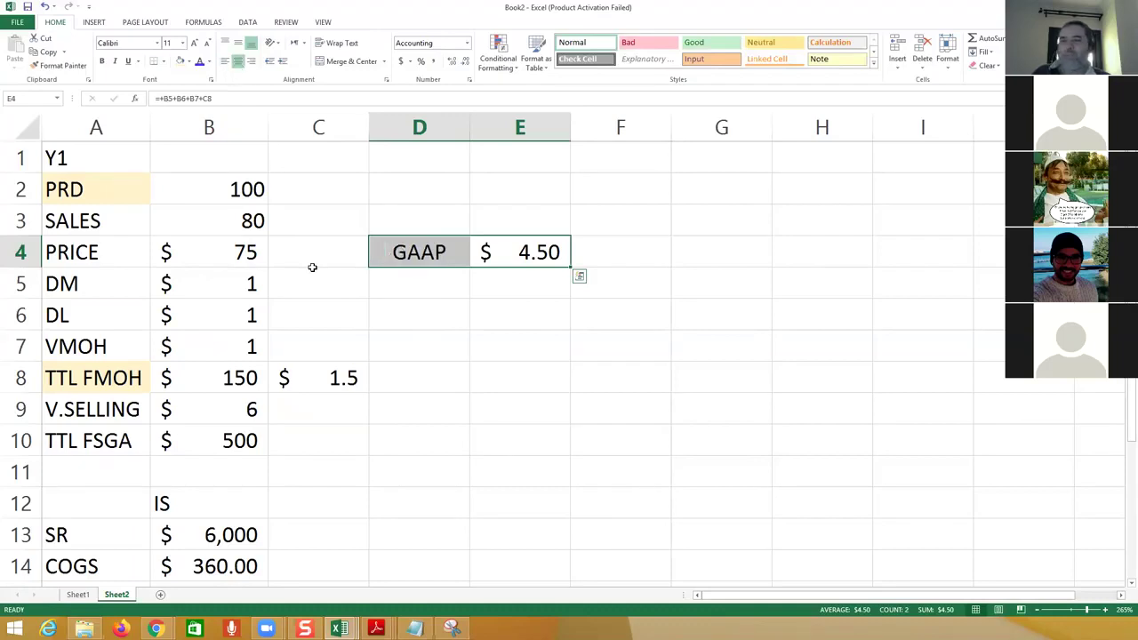
left_click(438, 249)
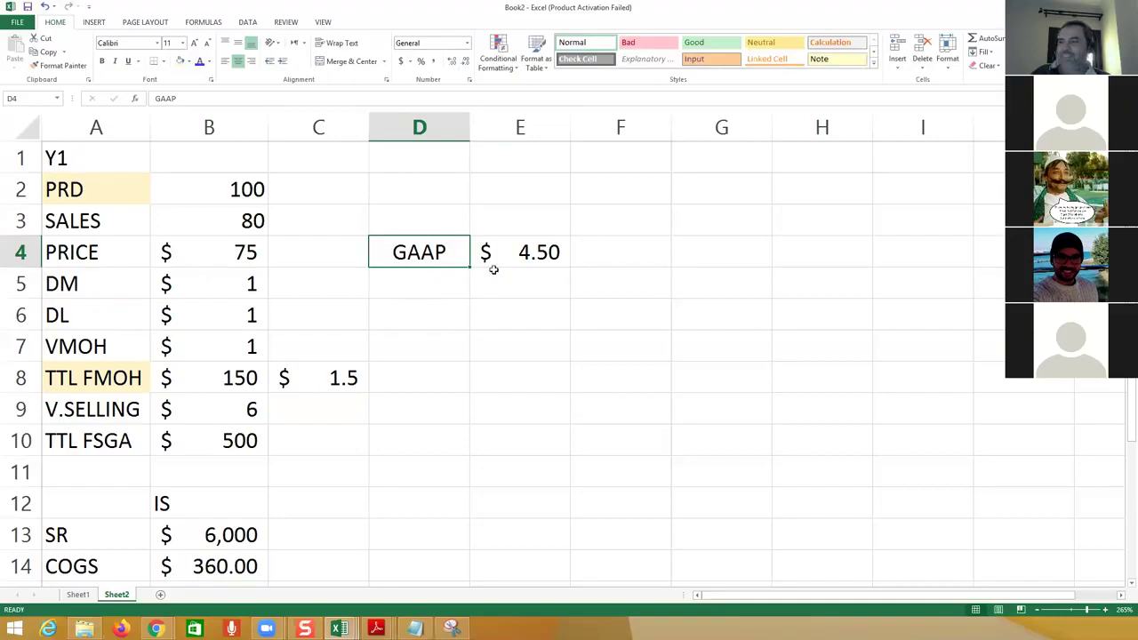
left_click(523, 253)
left_click(414, 252, "shift")
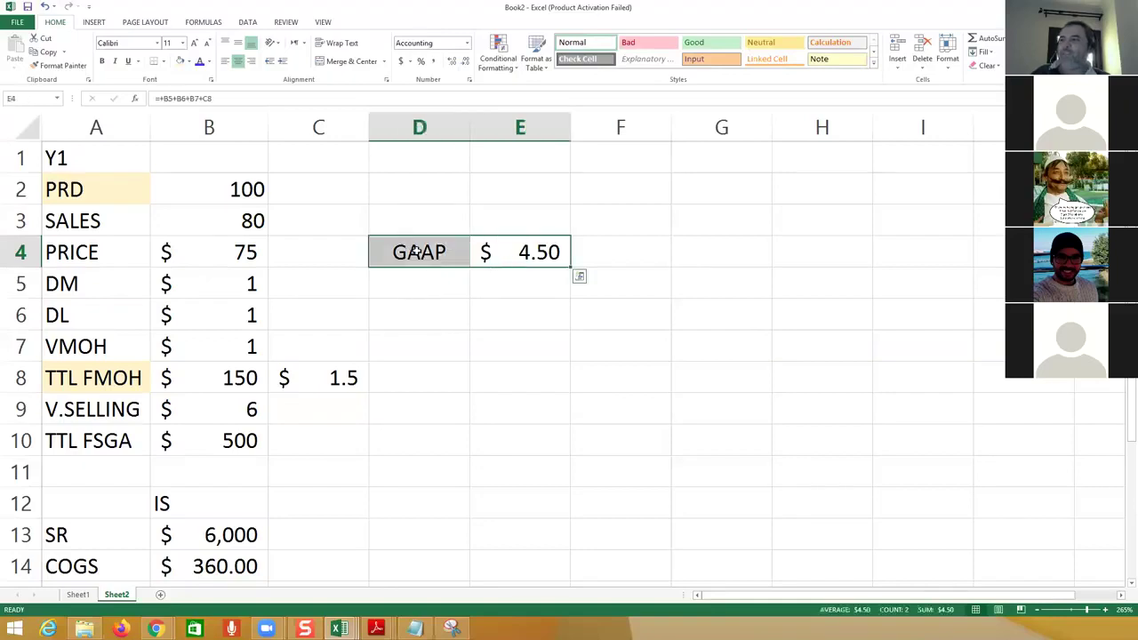
left_click(102, 61)
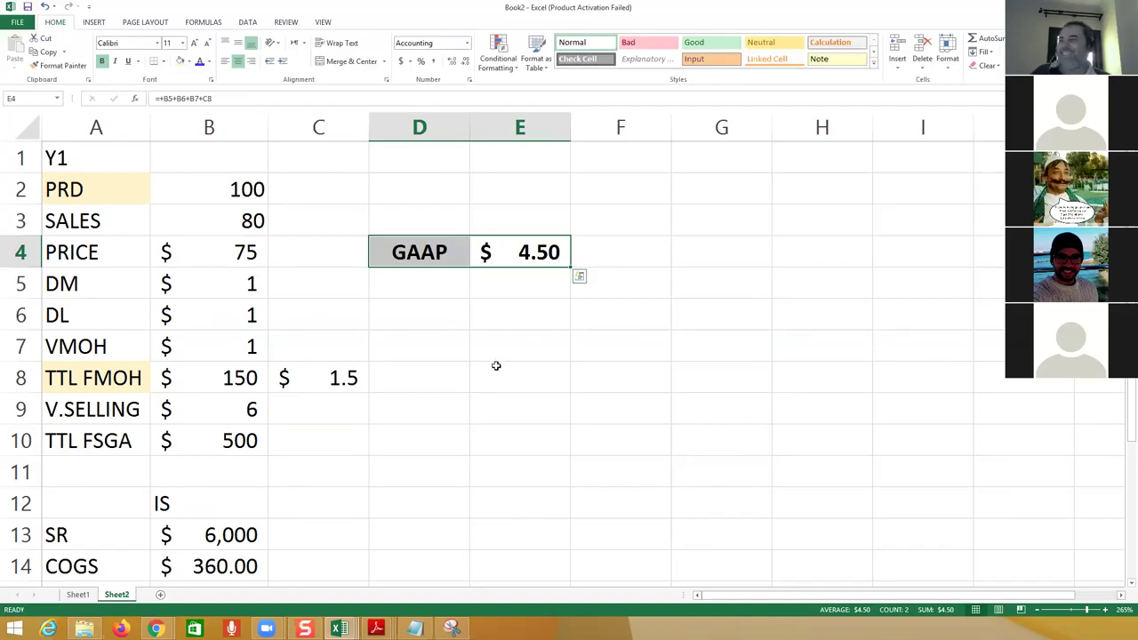
Step: Inspect which cost cells feed the GAAP unit cost formula in E4
double_click(536, 252)
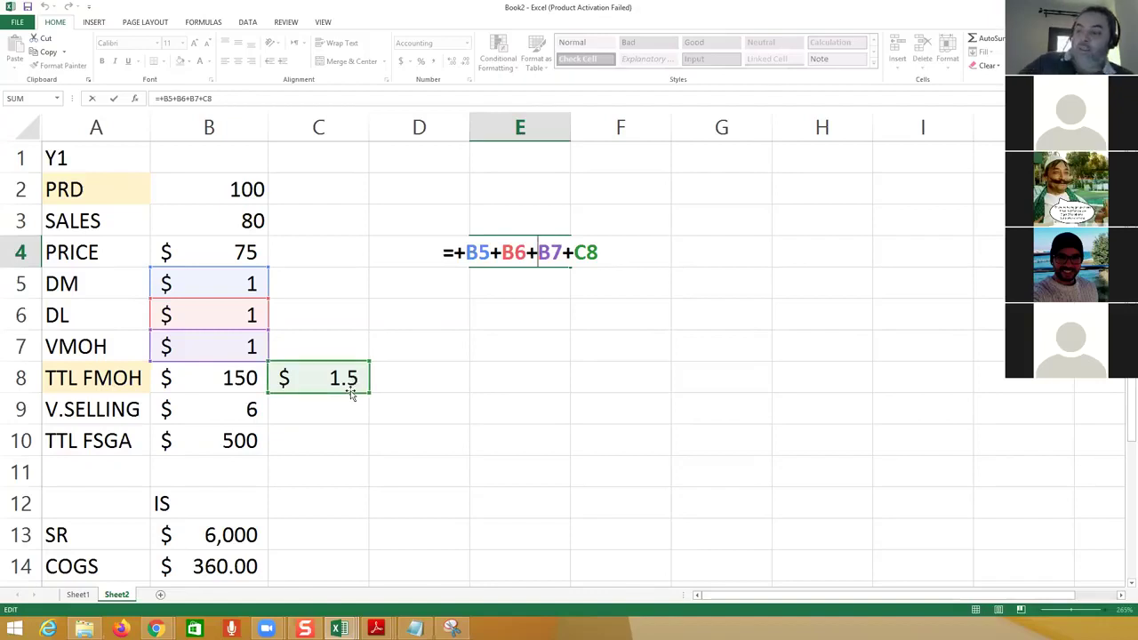
key("ctrl+Return")
scroll(201, 447, "down", 1)
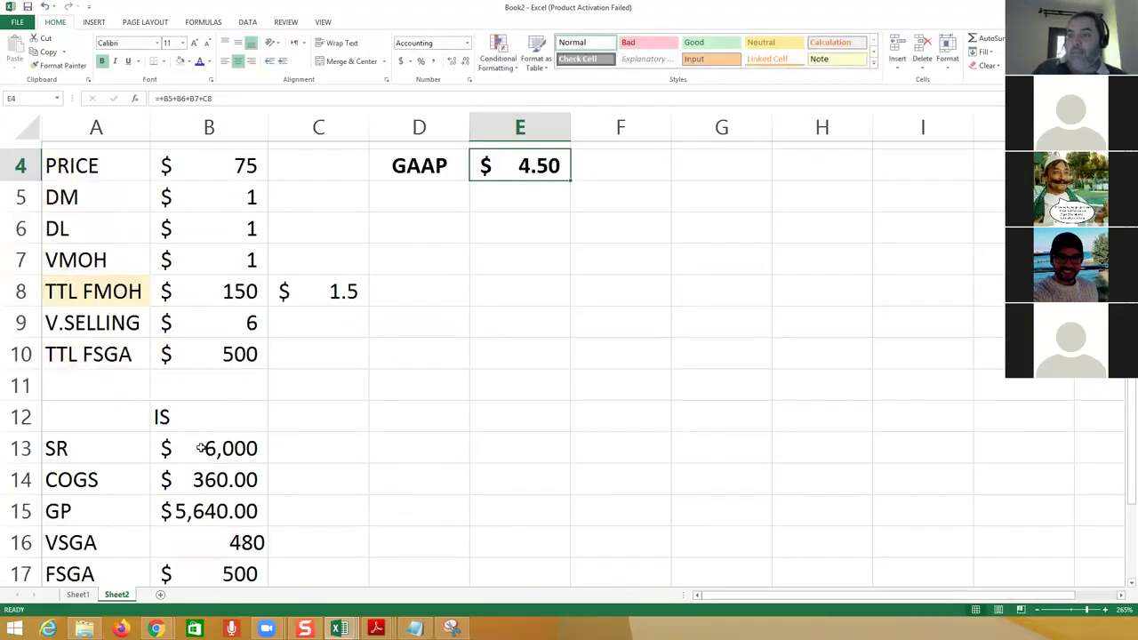
Step: Start a balance sheet section below the income statement by entering the label BS in A20
scroll(201, 447, "down", 2)
left_click(106, 475)
type("BS")
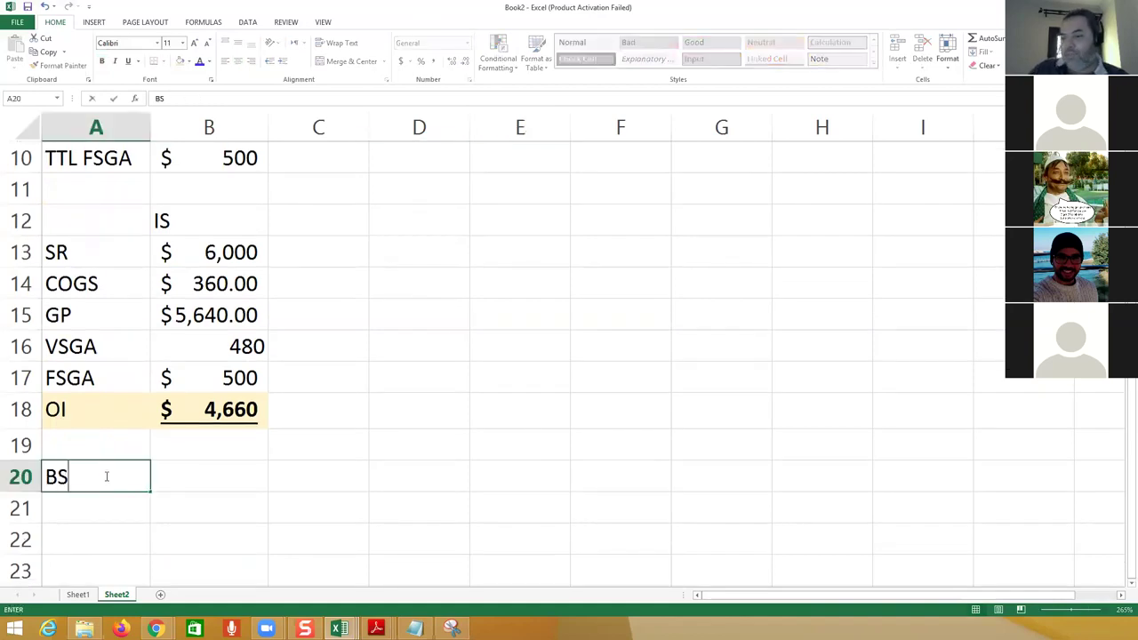
key("Return")
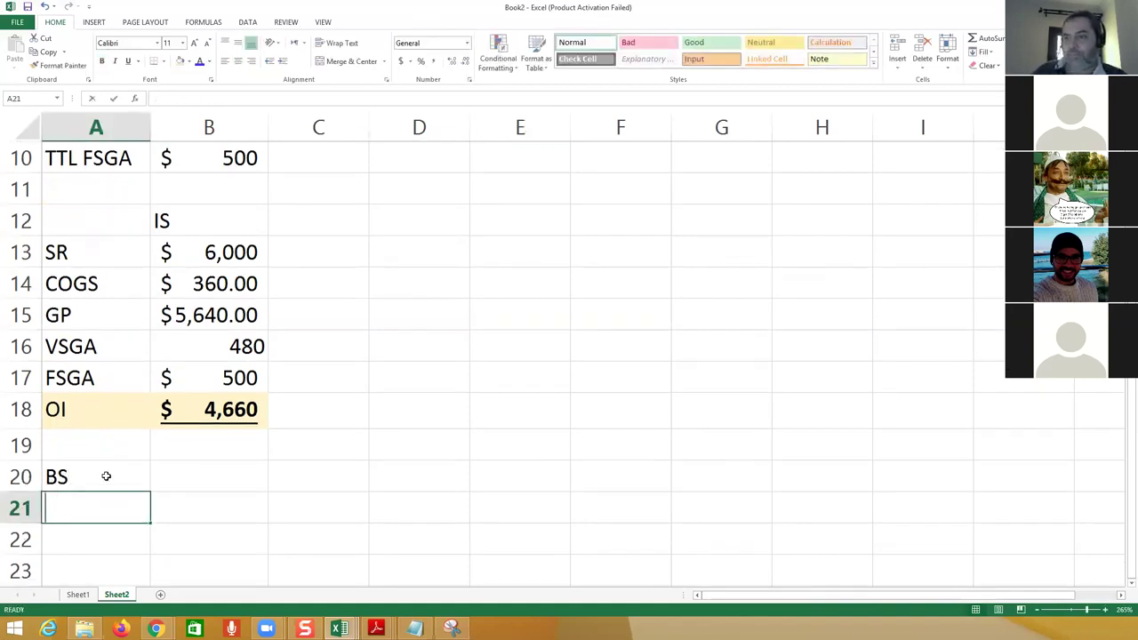
Step: Calculate the unsold units in A21 as production minus sales, B2-B3
type("+")
scroll(255, 283, "up", 3)
left_click(246, 191)
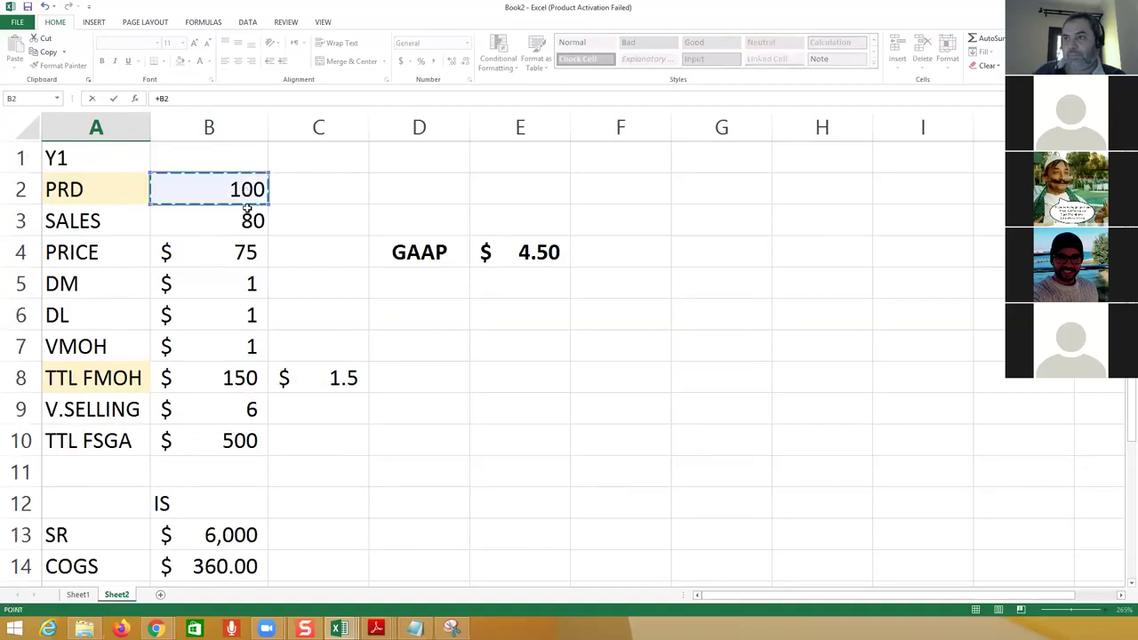
type("-")
left_click(247, 214)
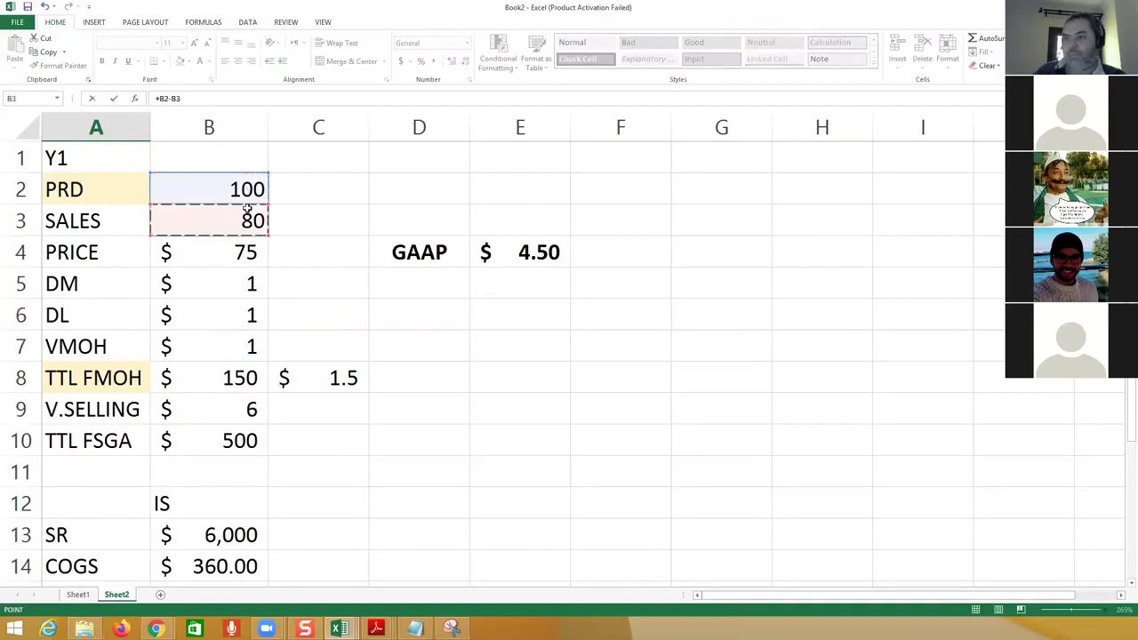
key("Return")
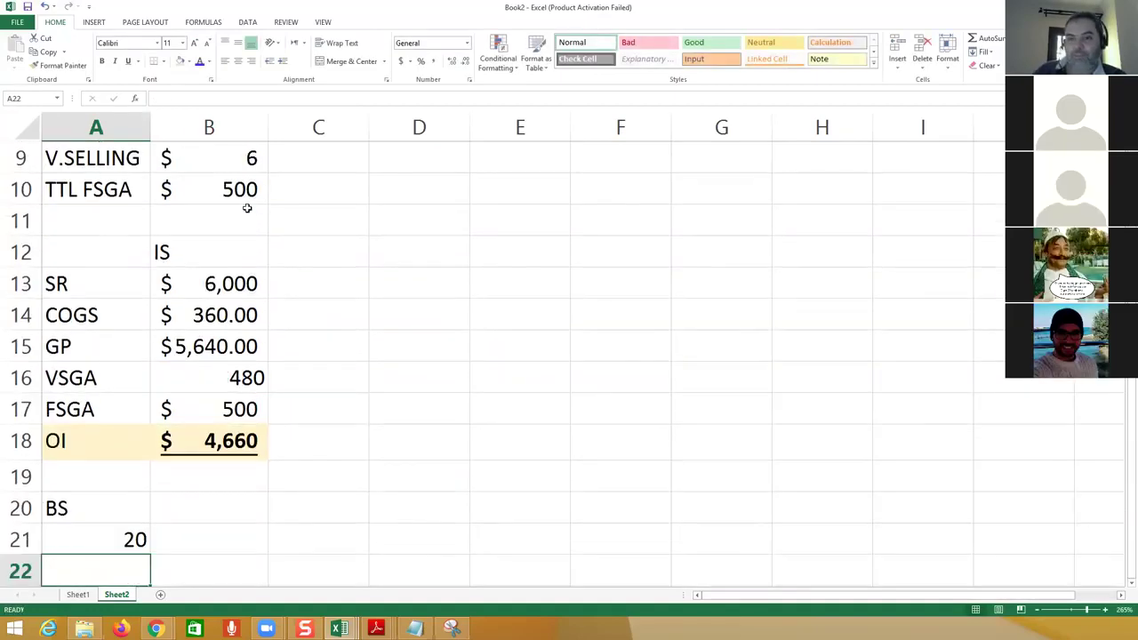
Step: Calculate the ending inventory value in C21 as unsold units times the GAAP unit cost, A21*E4, and make it bold
key("Up")
key("Right")
key("Right")
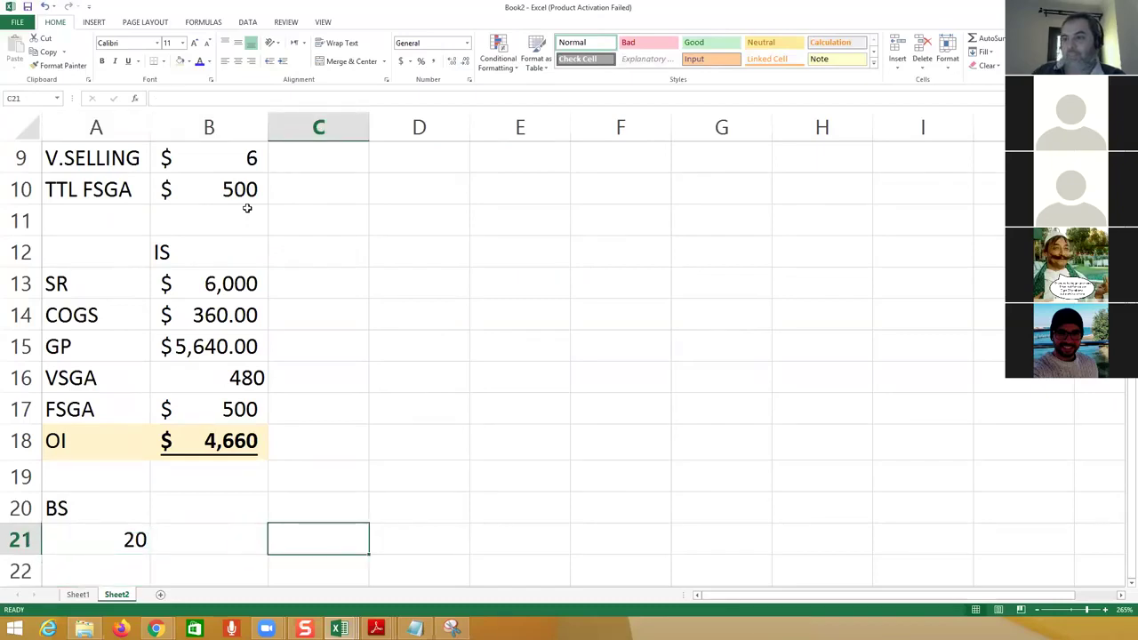
type("+")
key("Left")
key("Left")
type("*")
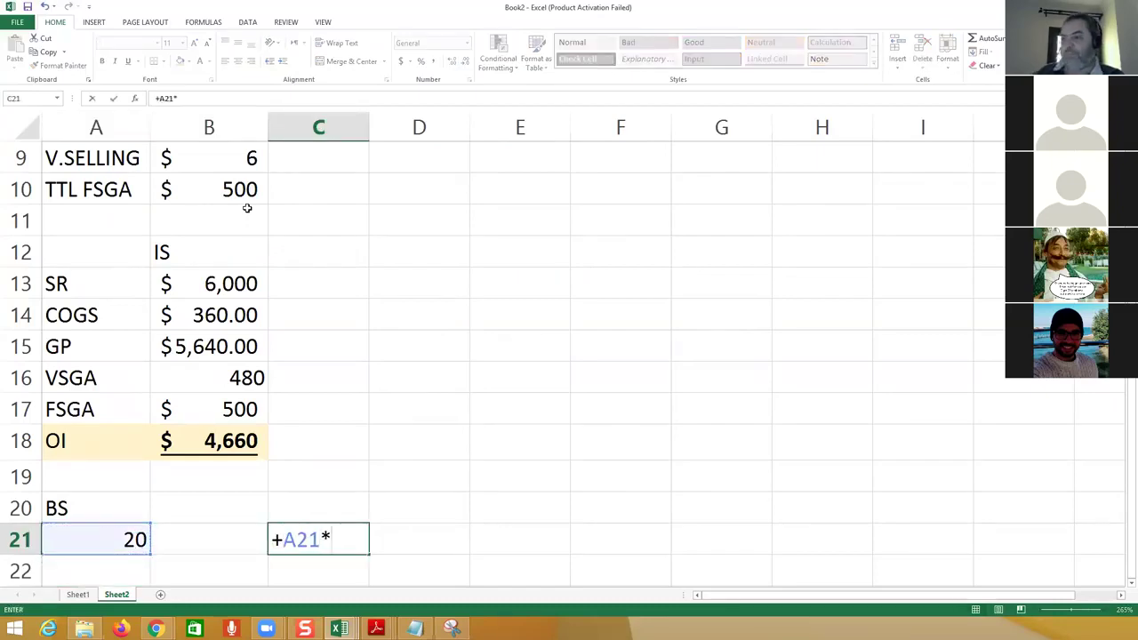
scroll(440, 233, "up", 3)
left_click(532, 272)
left_click(523, 265)
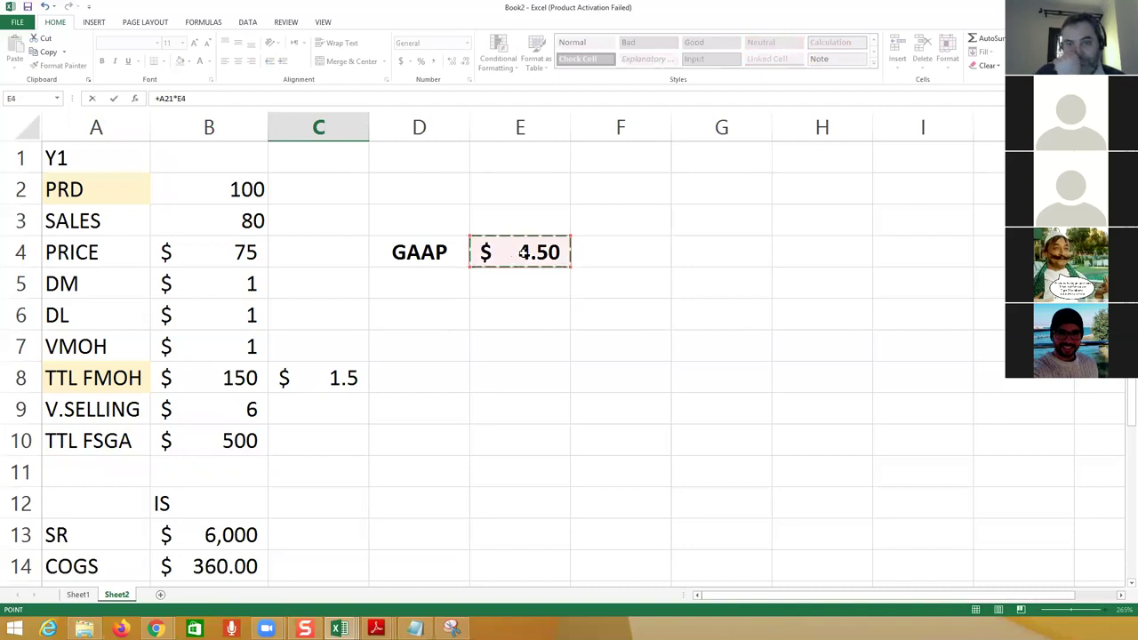
key("Return")
key("Up")
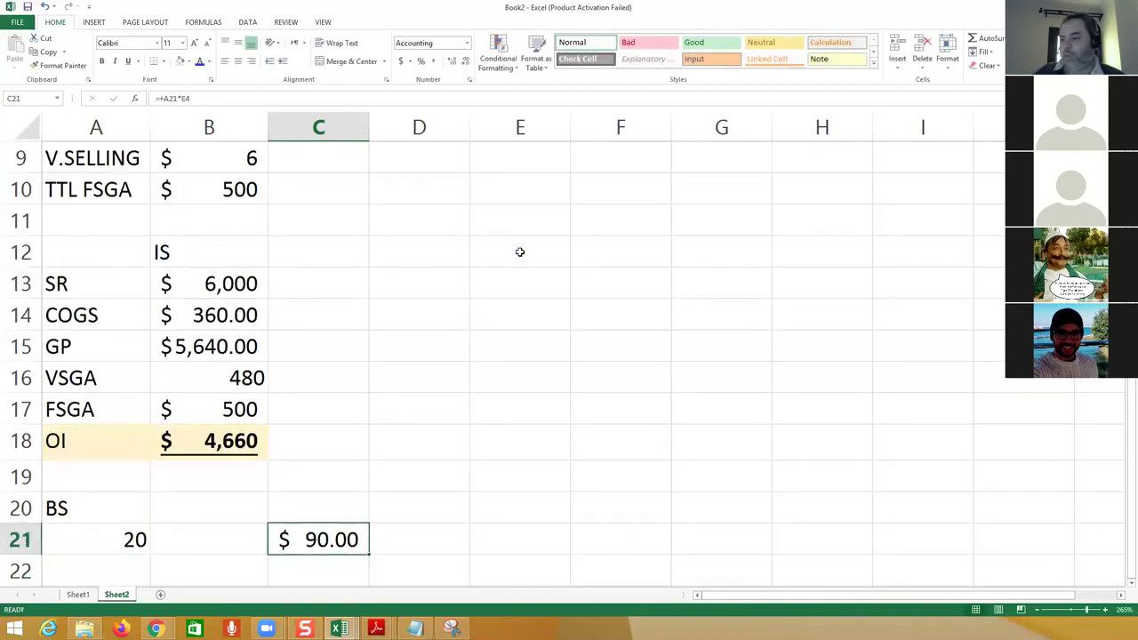
key("ctrl+b")
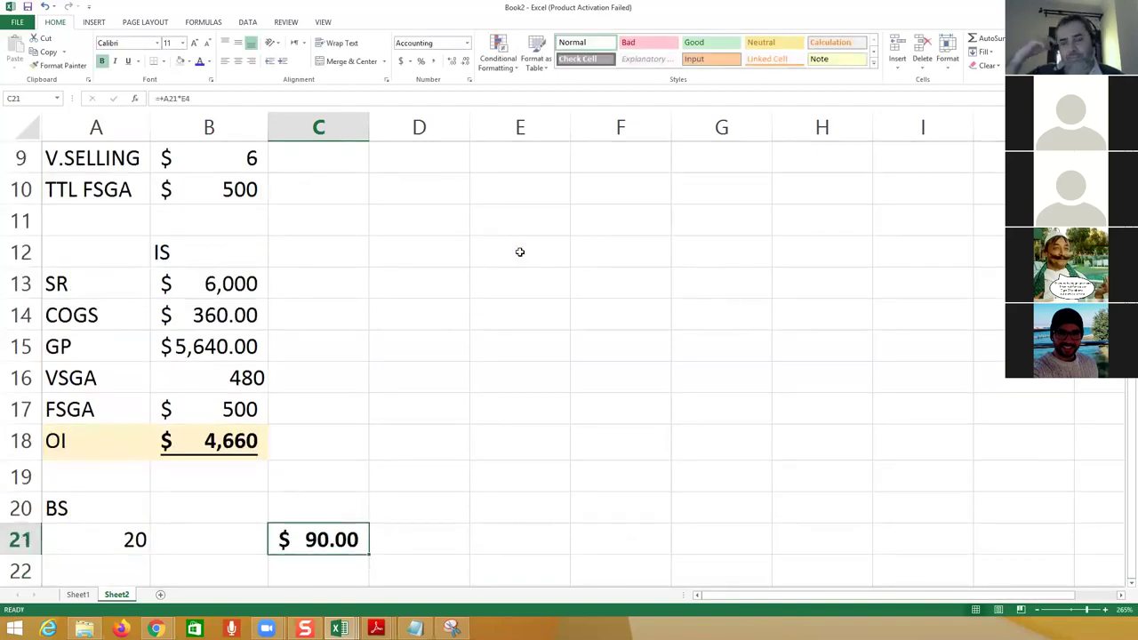
Step: Enter the scratch figures 100, 50 and 70 across E6:G6 and clear all three cells again
scroll(459, 237, "up", 3)
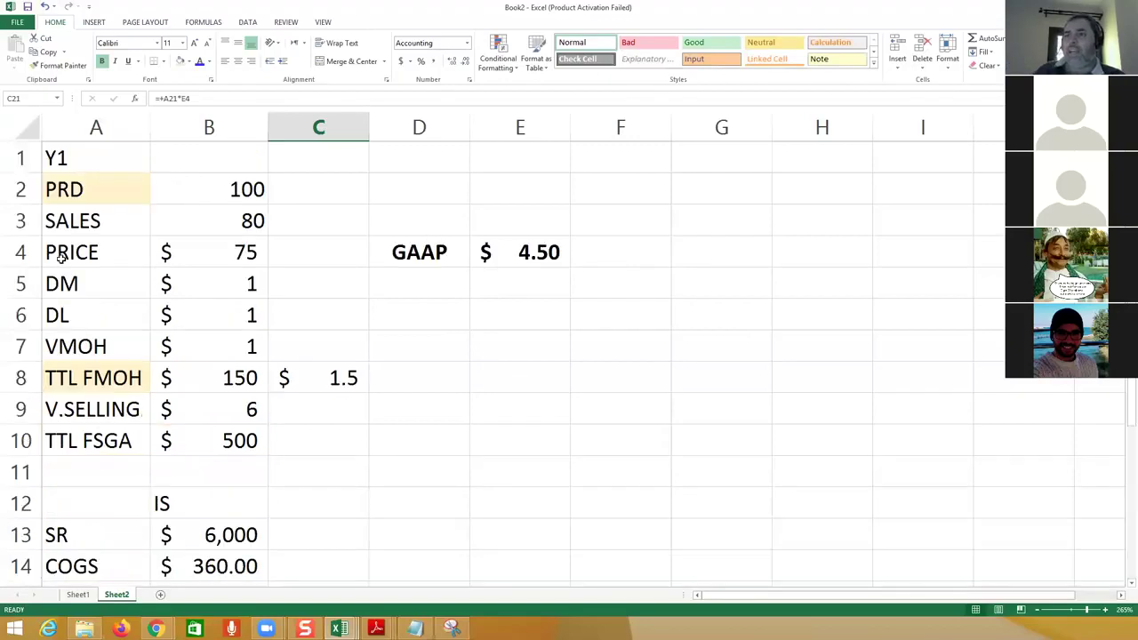
left_click_drag(86, 373, 313, 377)
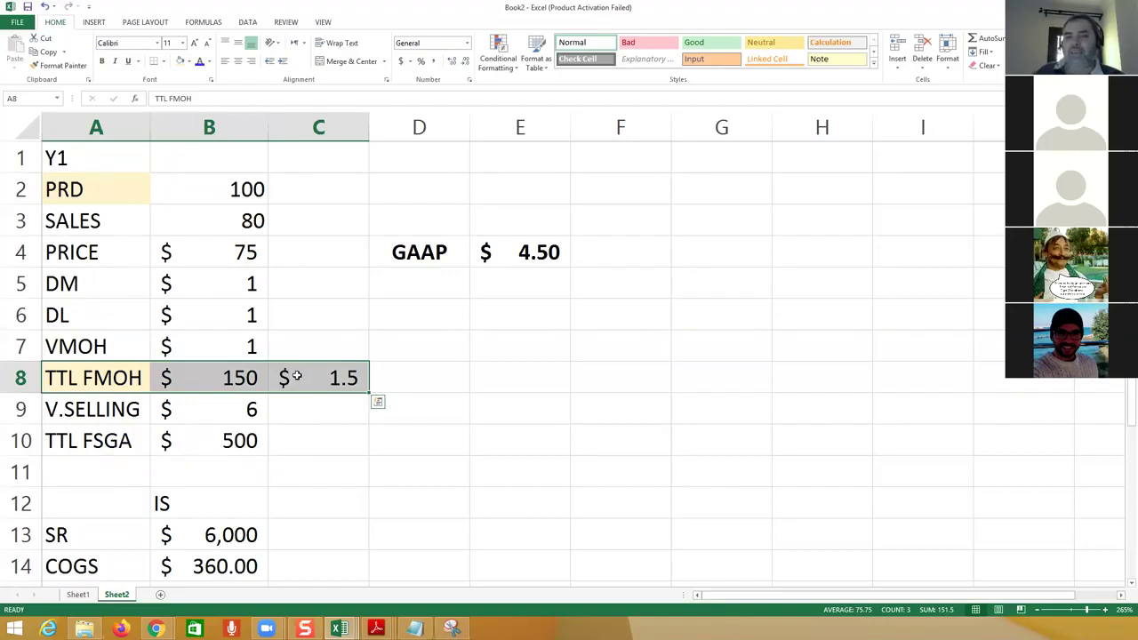
left_click(533, 322)
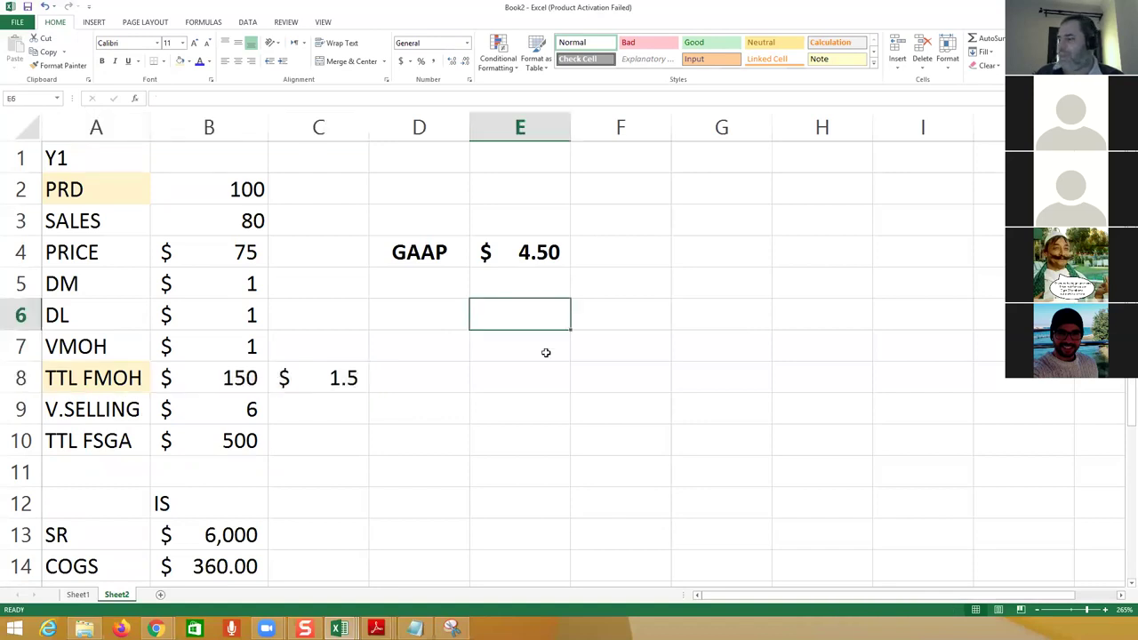
type("100")
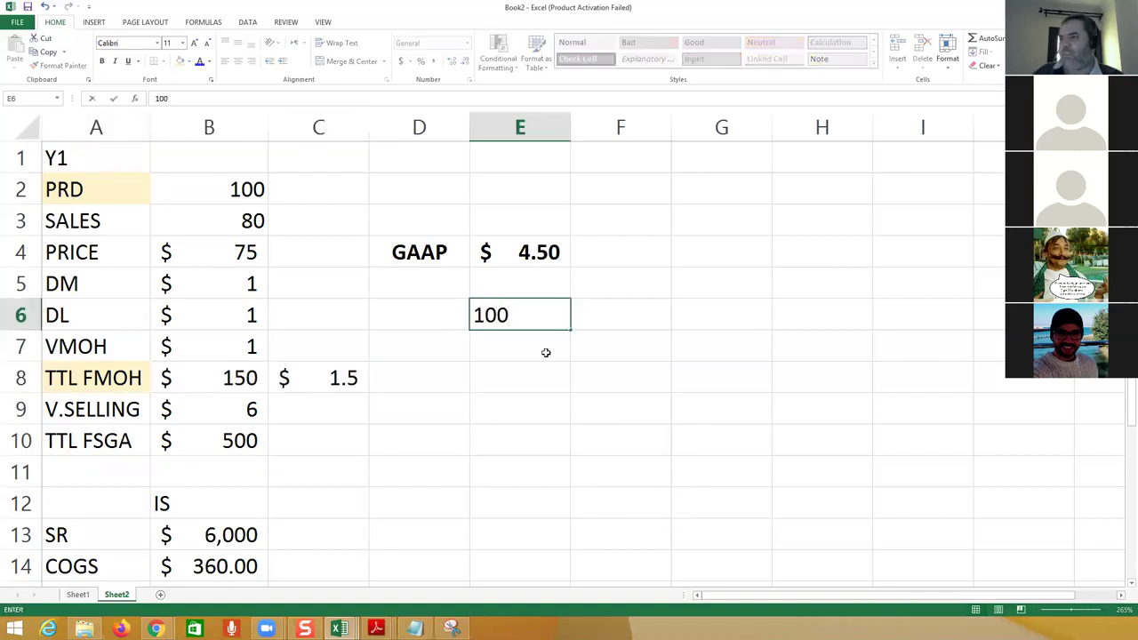
key("Tab")
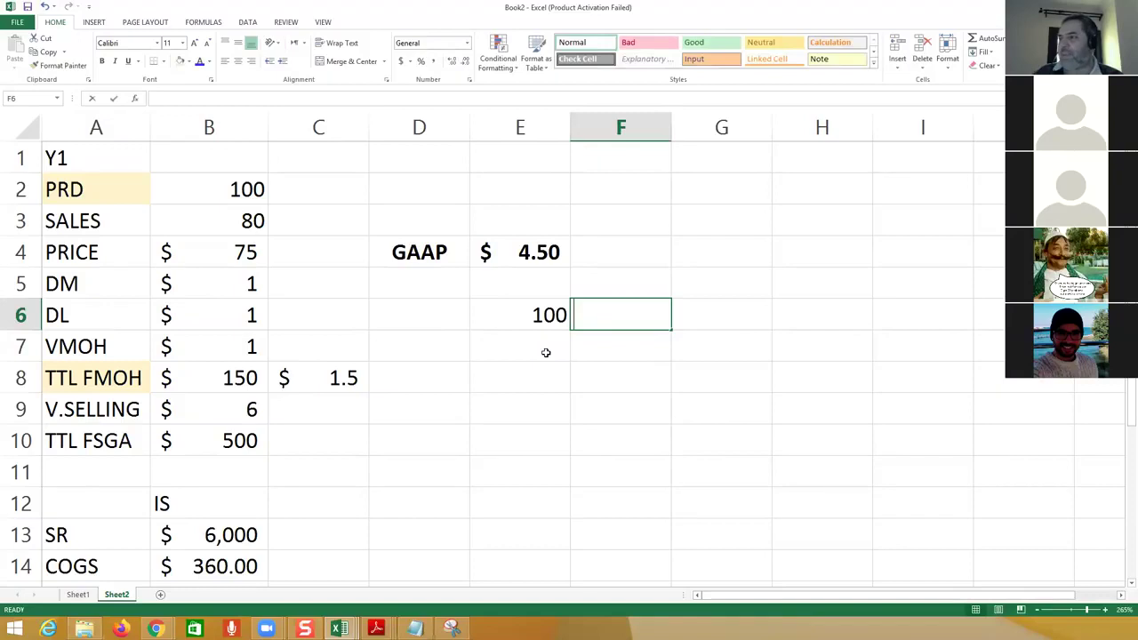
type("50")
key("Tab")
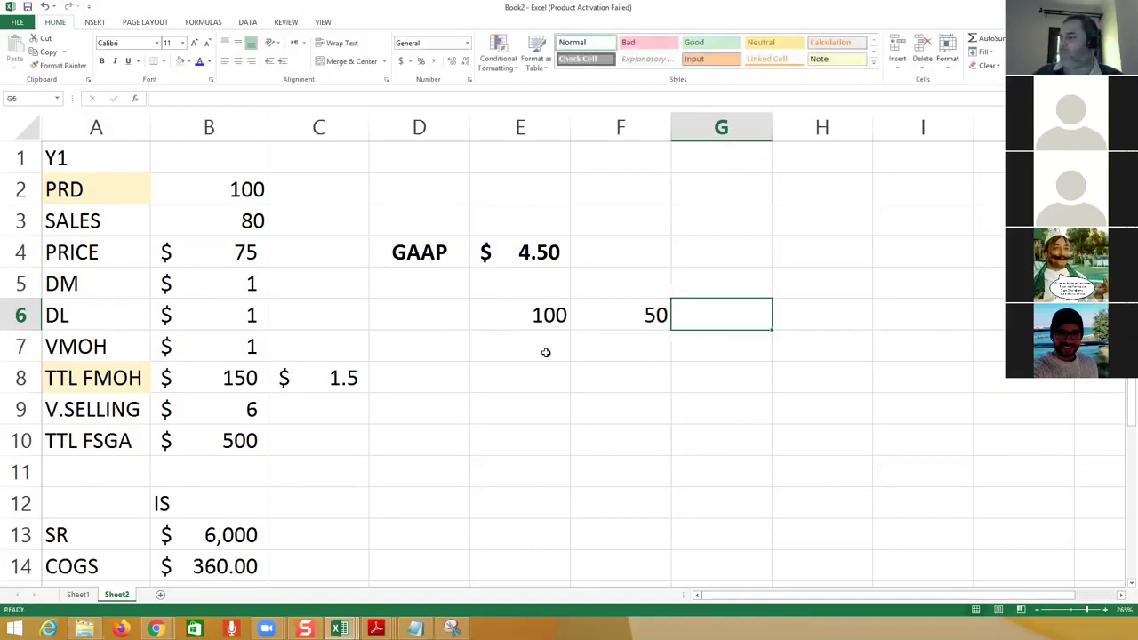
type("700")
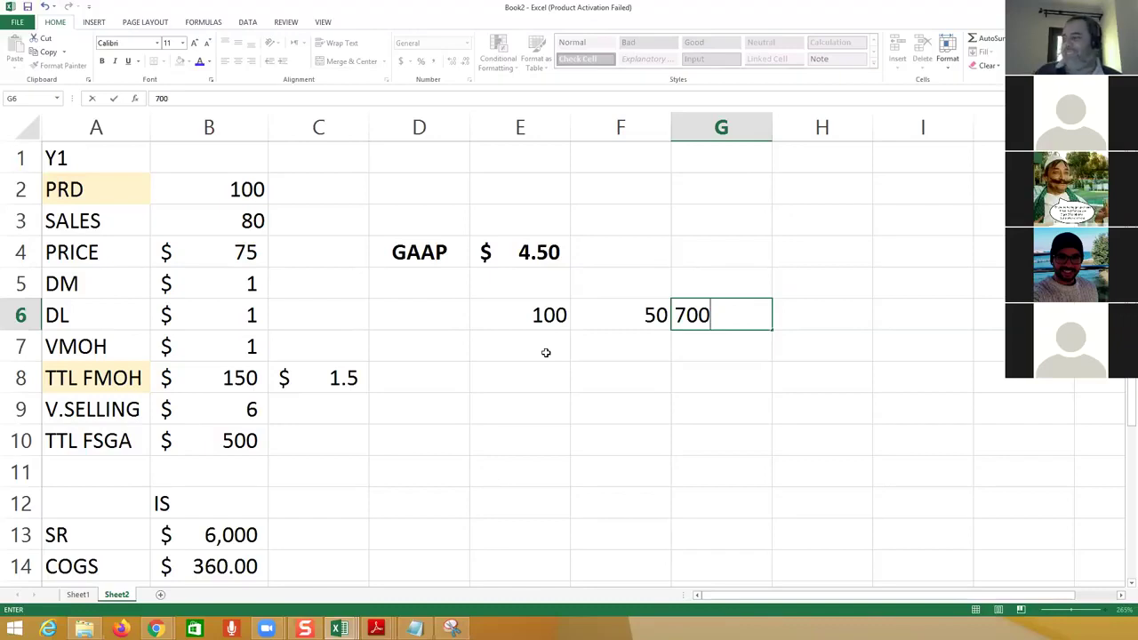
key("BackSpace")
key("Return")
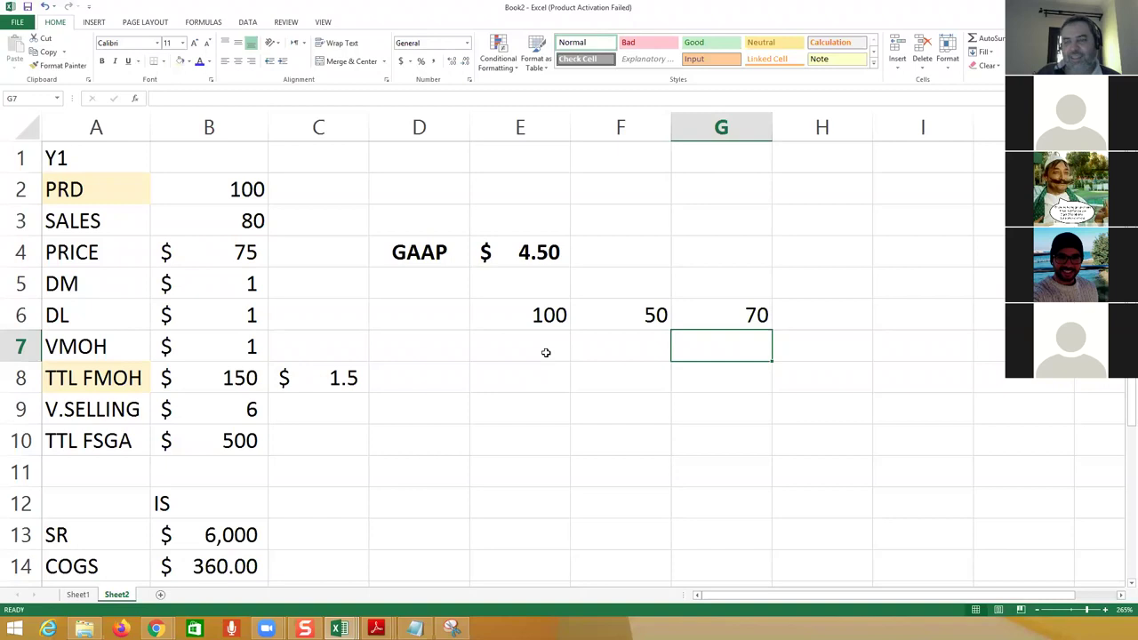
left_click_drag(508, 323, 723, 314)
key("Delete")
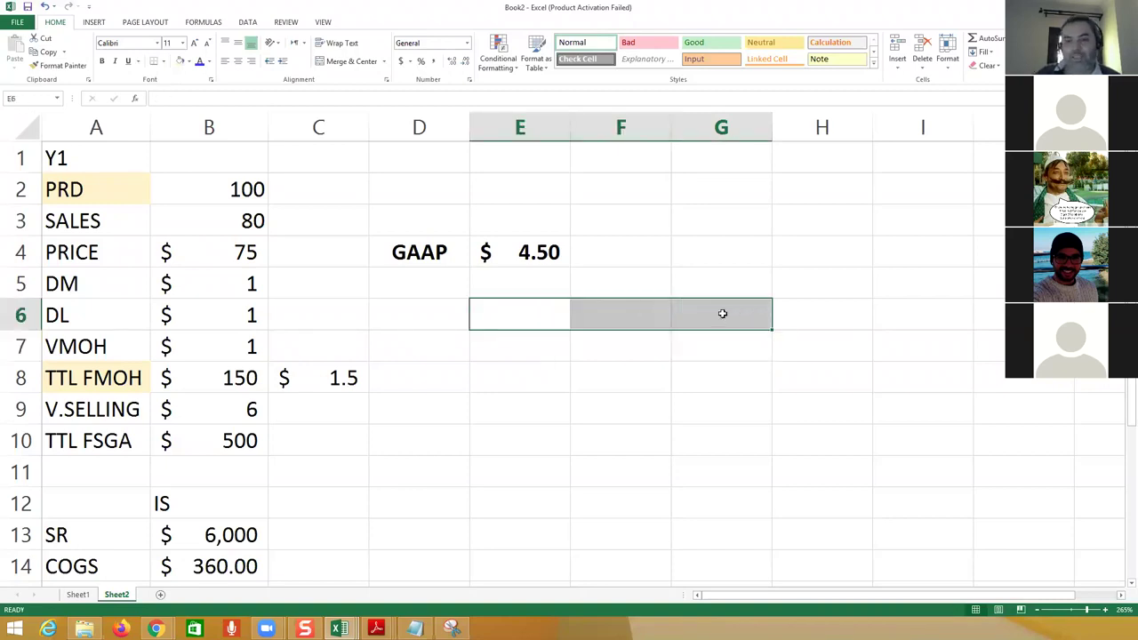
Step: Inspect the cells feeding the GAAP unit cost formula in E4, along with the TTL FMOH and TTL FSGA rows
left_click(609, 313)
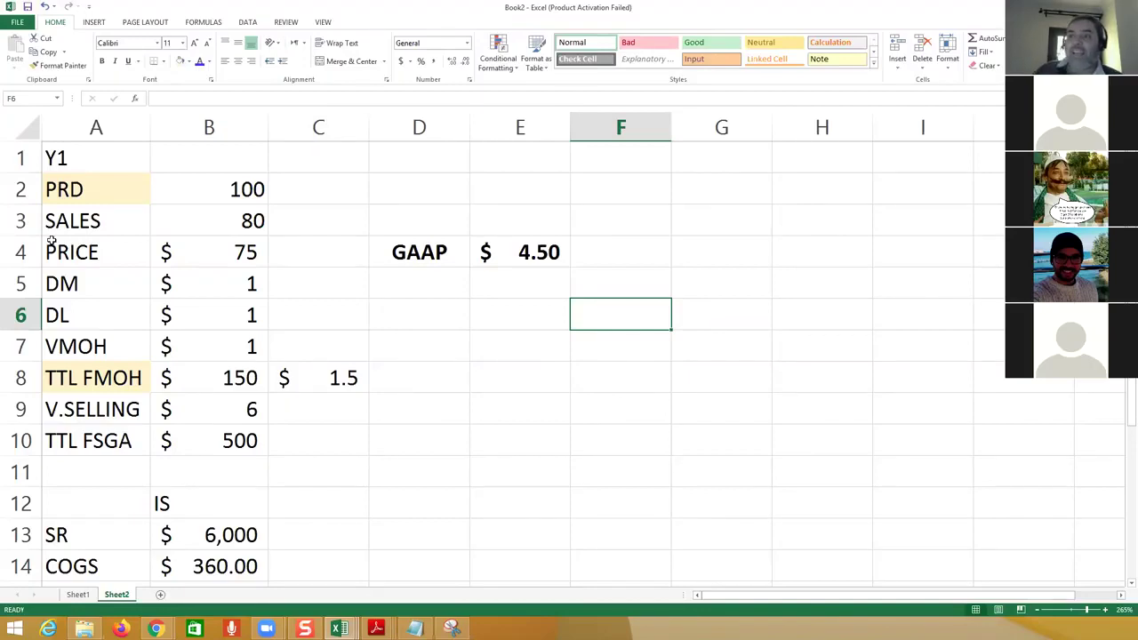
left_click(72, 154)
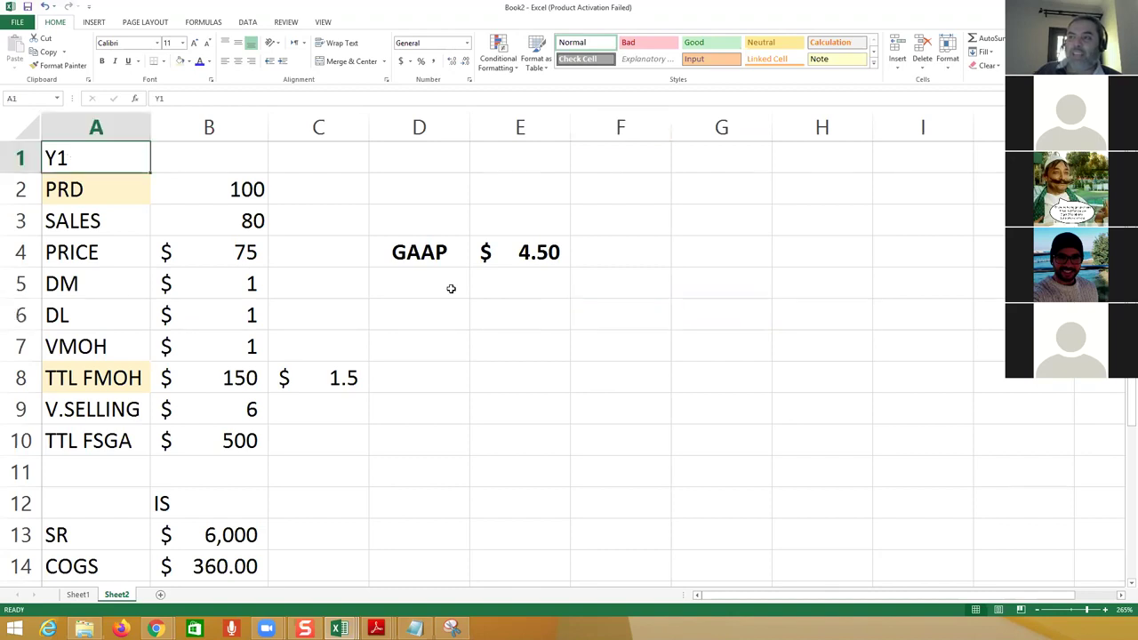
double_click(538, 254)
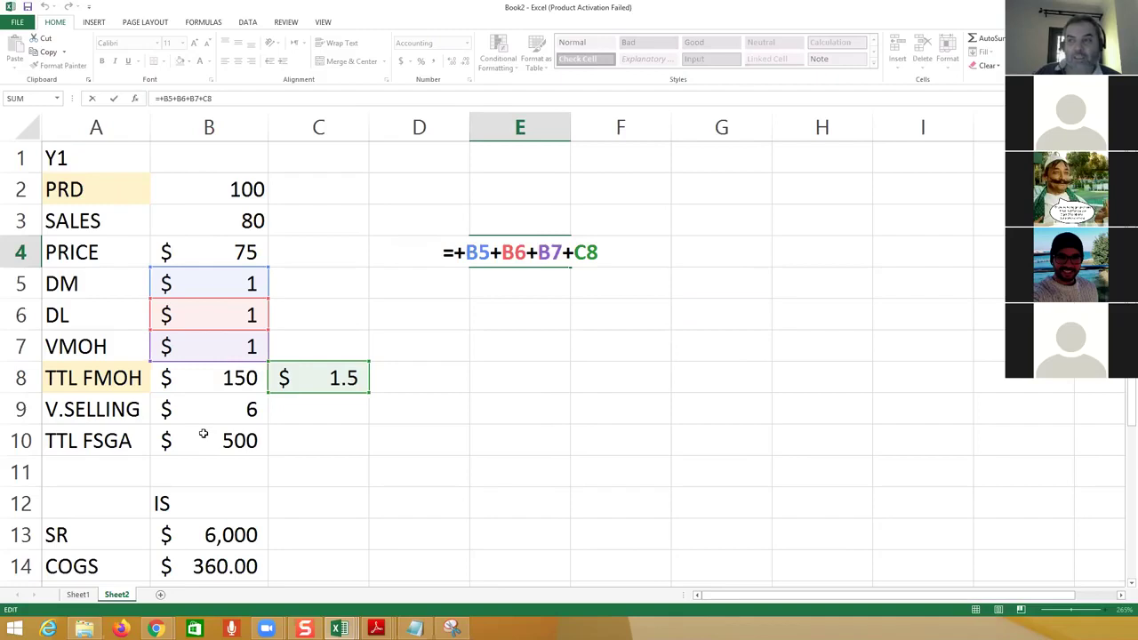
key("ctrl+Return")
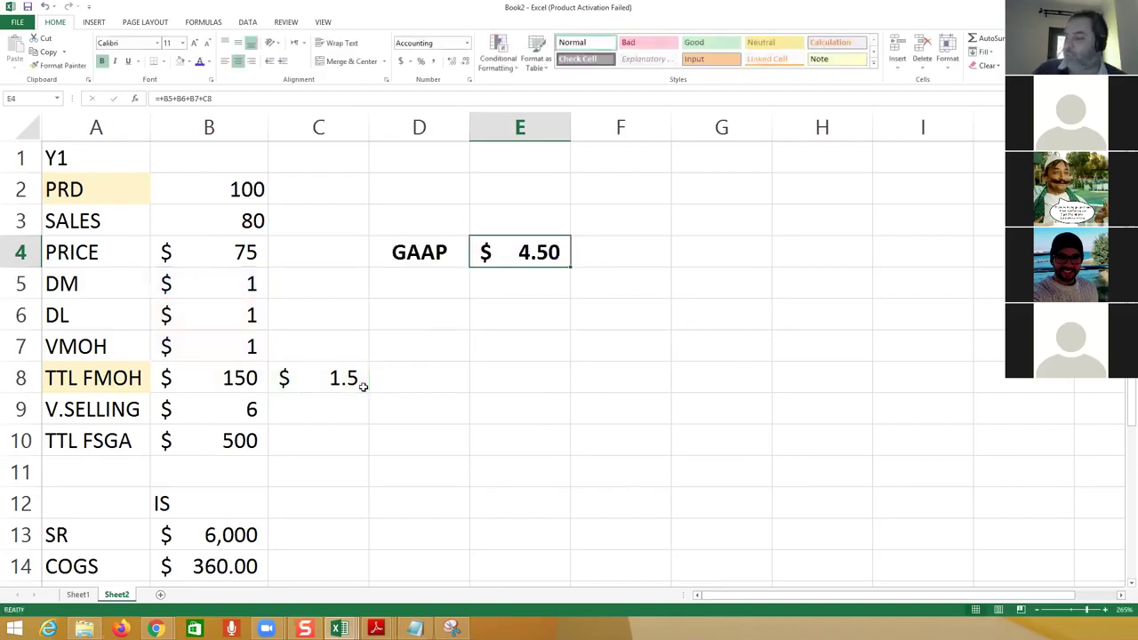
key("Left")
left_click_drag(256, 384, 16, 382)
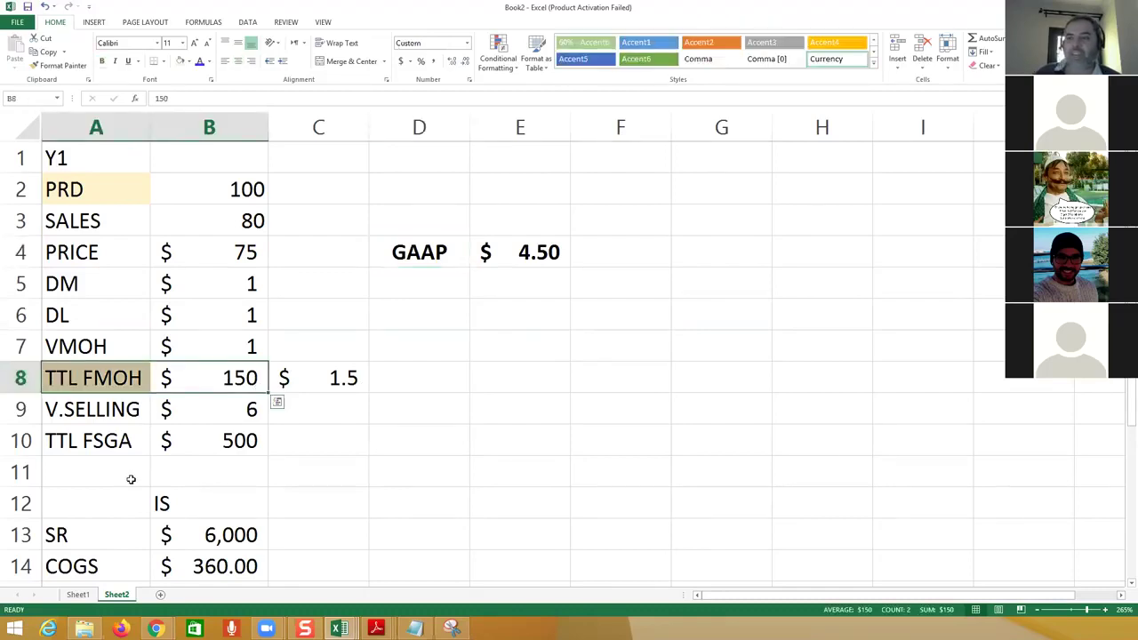
left_click_drag(95, 436, 220, 440)
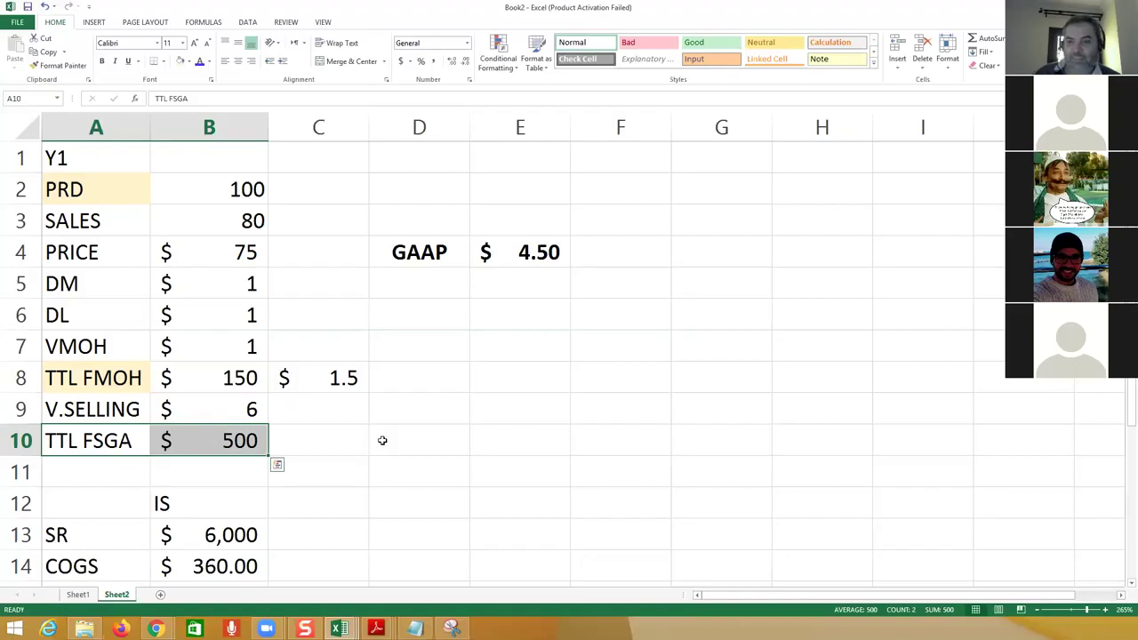
Step: Calculate a unit cost without fixed overhead in G4 by adding DM, DL and VMOH, B5+B6+B7
left_click(565, 382)
left_click(686, 263)
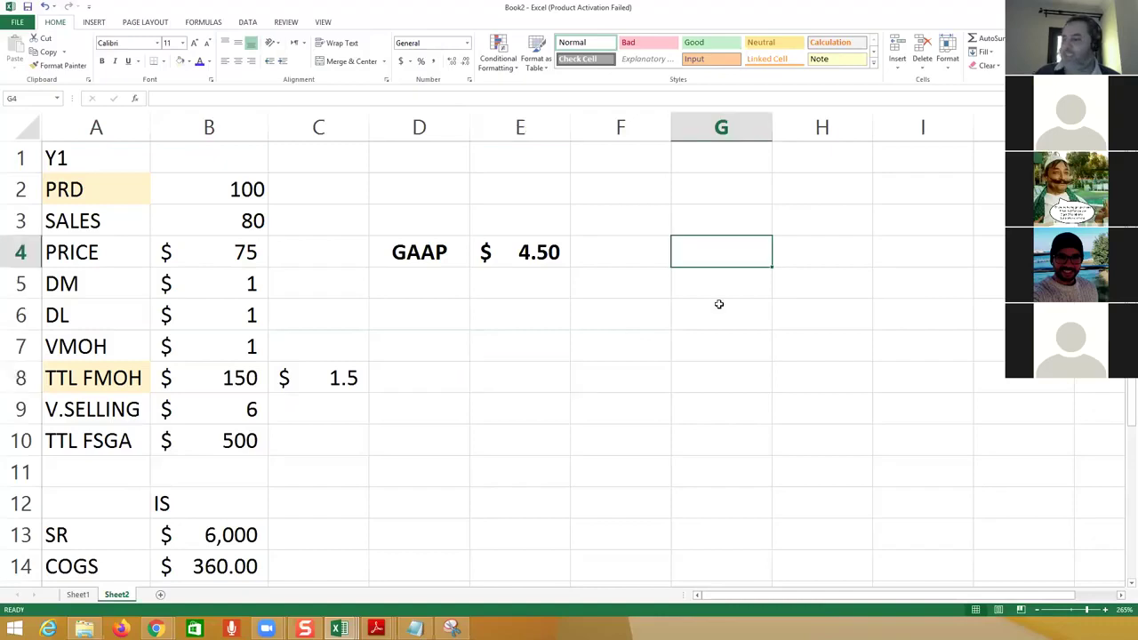
type("+")
left_click(190, 274)
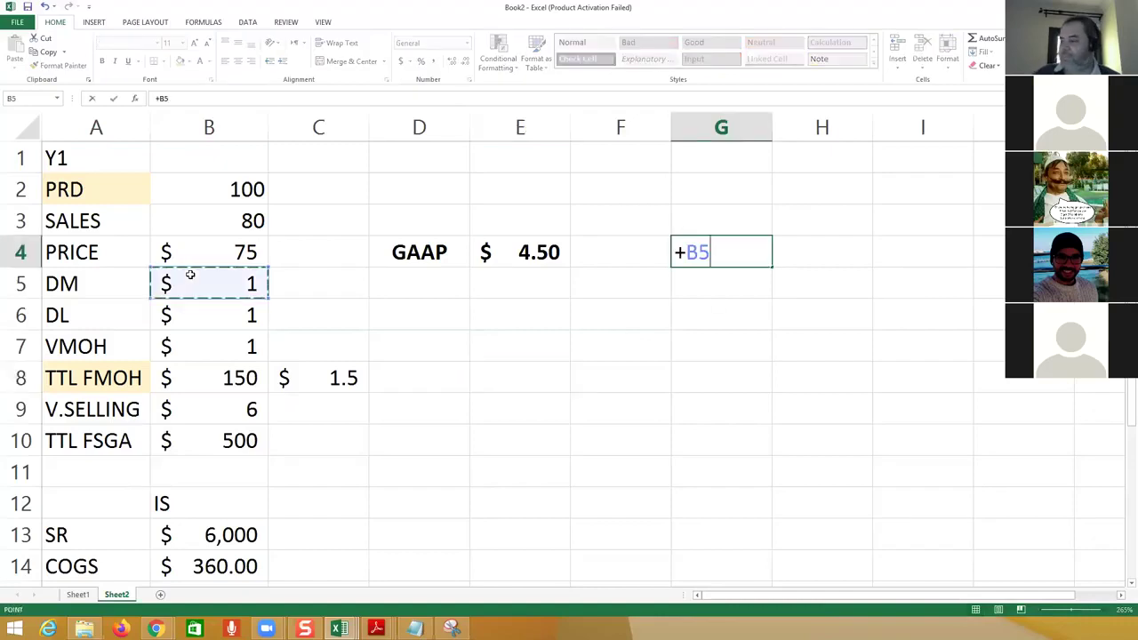
type("+")
left_click(206, 311)
type("+B6+")
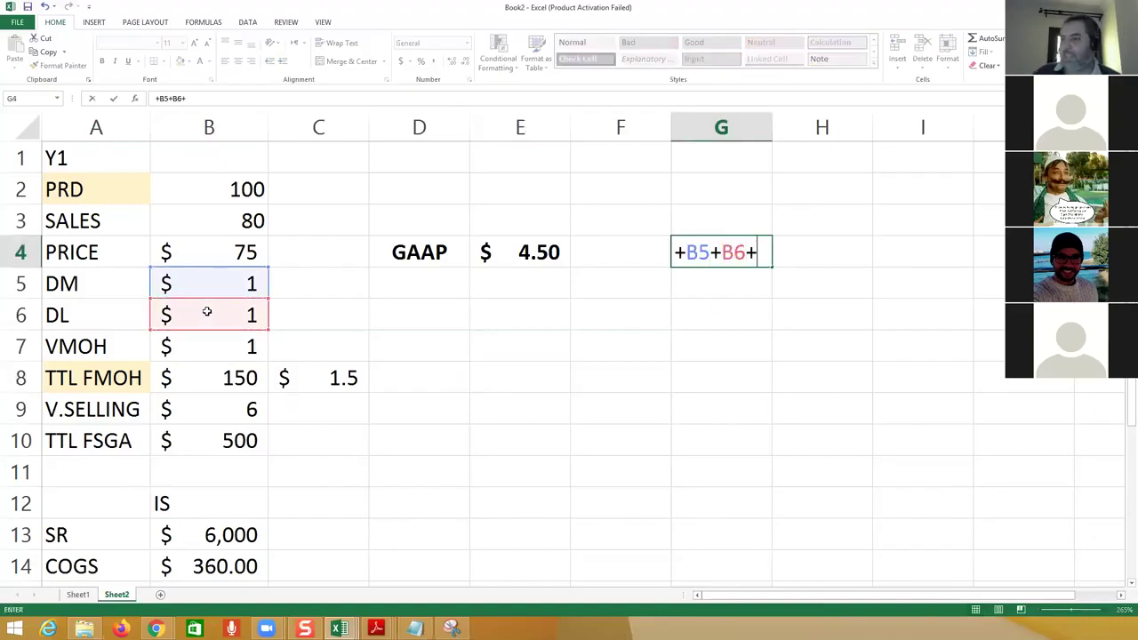
left_click(208, 336)
key("Return")
Step: Compare the TTL FMOH amount in B8 with the FSGA line in the income statement
left_click(249, 373)
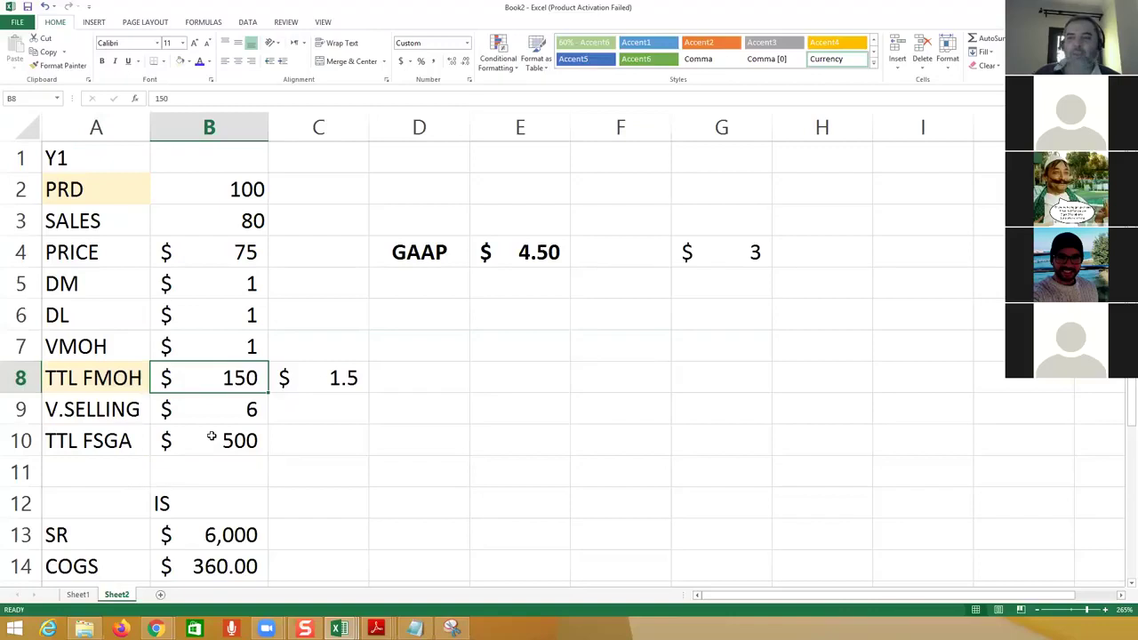
scroll(211, 436, "down", 3)
left_click(211, 436)
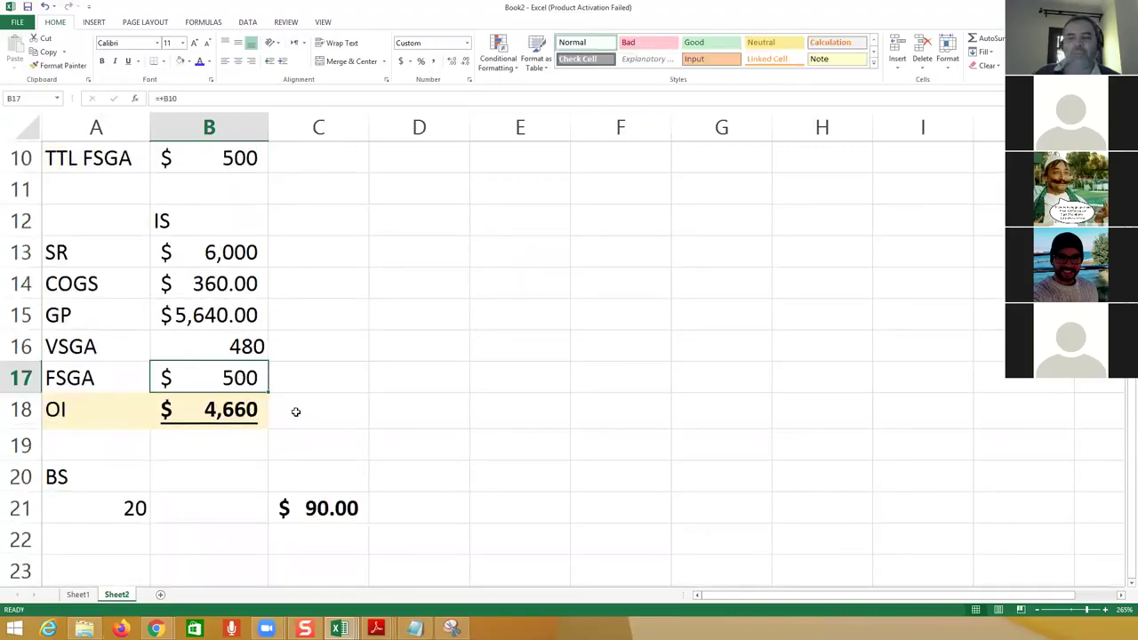
scroll(348, 415, "up", 1)
scroll(347, 415, "up", 3)
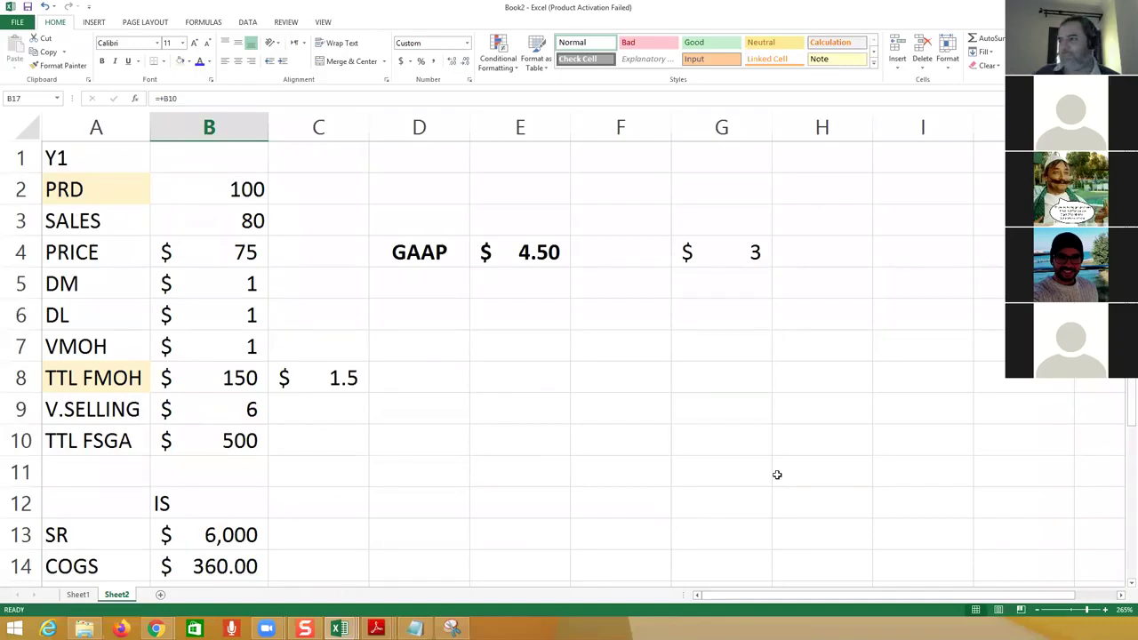
Step: Make the variable unit cost in G4 bold
left_click(163, 317)
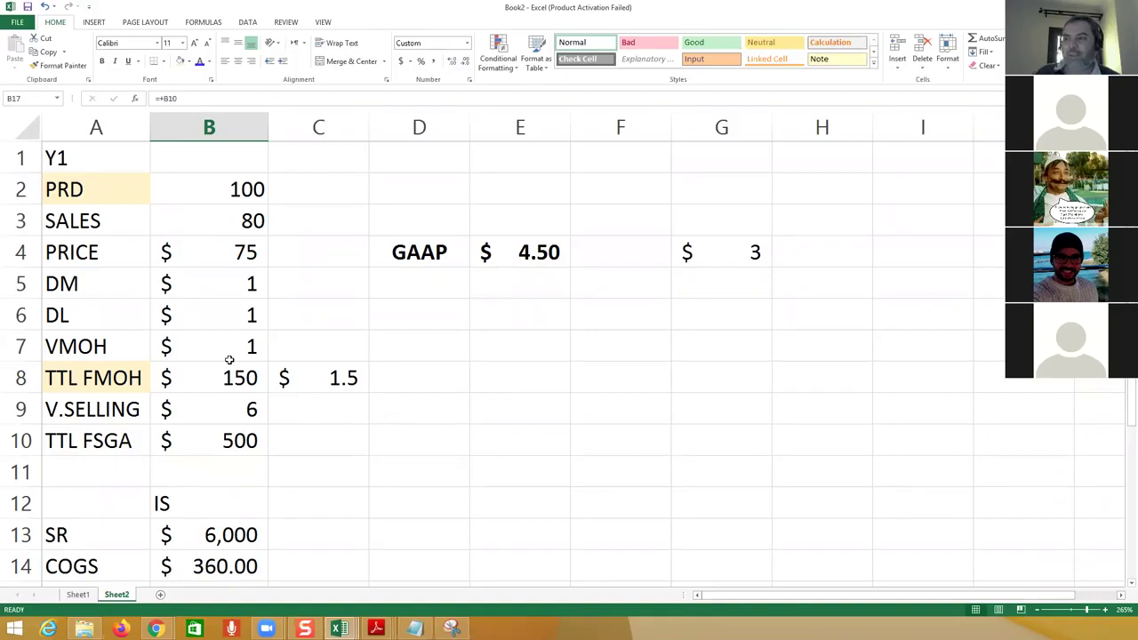
left_click(667, 249)
left_click(731, 251)
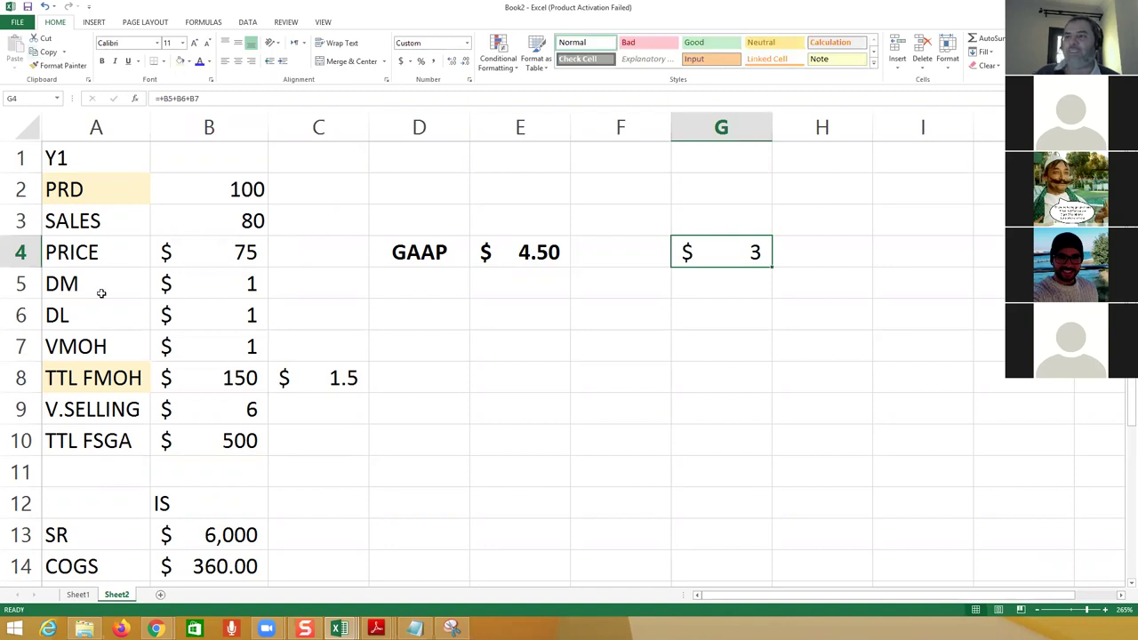
key("ctrl+b")
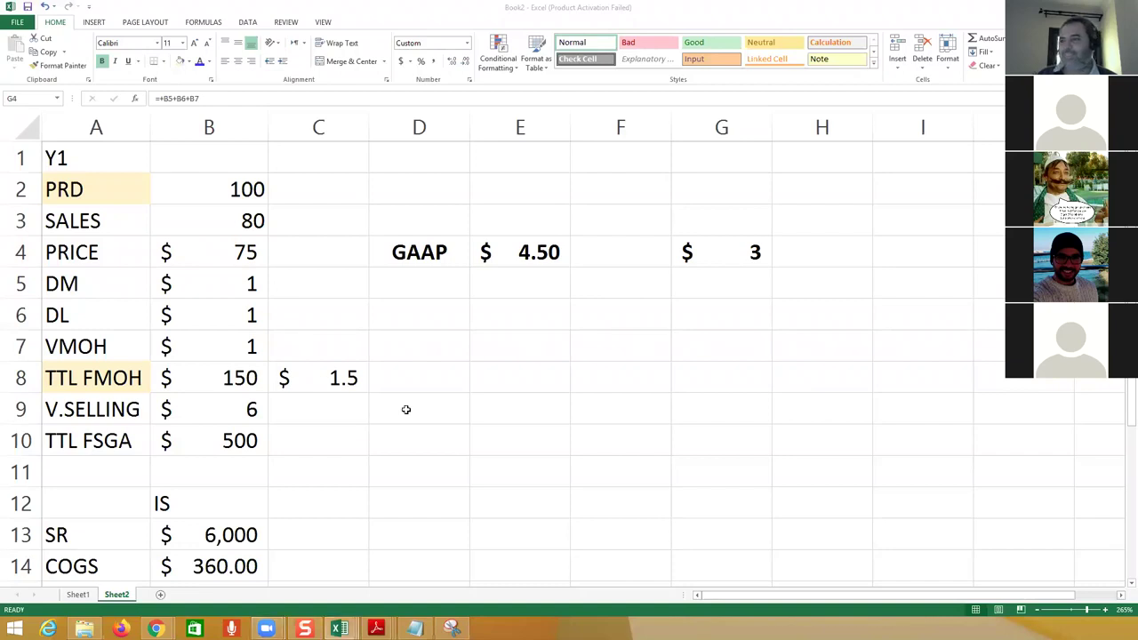
Step: Compare the GAAP unit cost in E4 with the variable-only unit cost in G4
left_click(541, 294)
left_click_drag(732, 250, 419, 247)
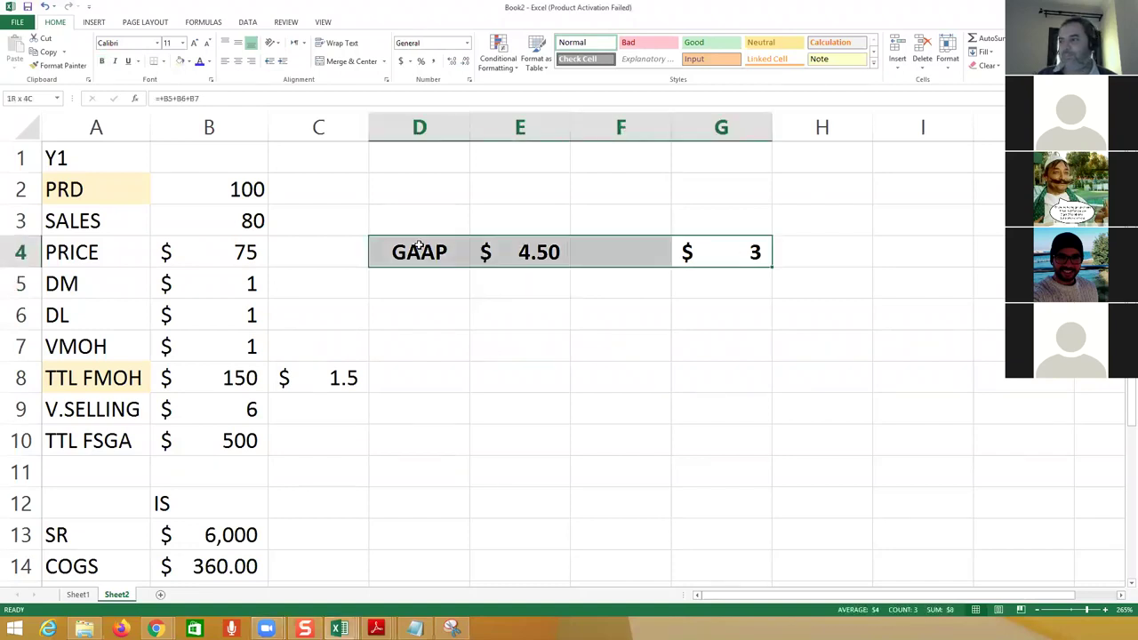
left_click(419, 249)
left_click_drag(544, 249, 418, 250)
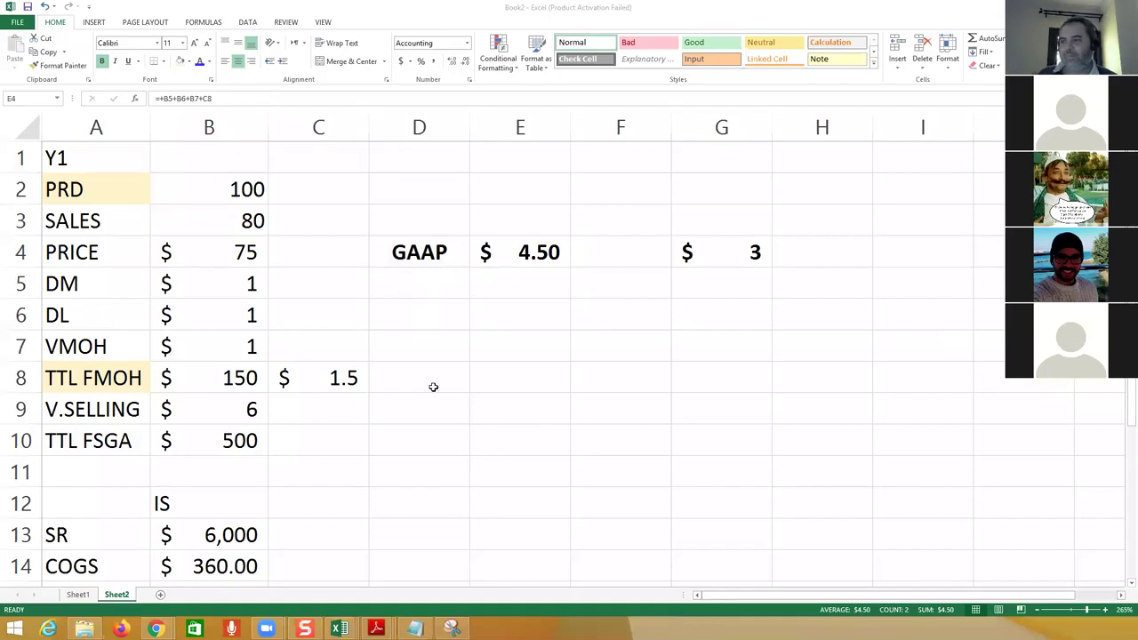
left_click(451, 458)
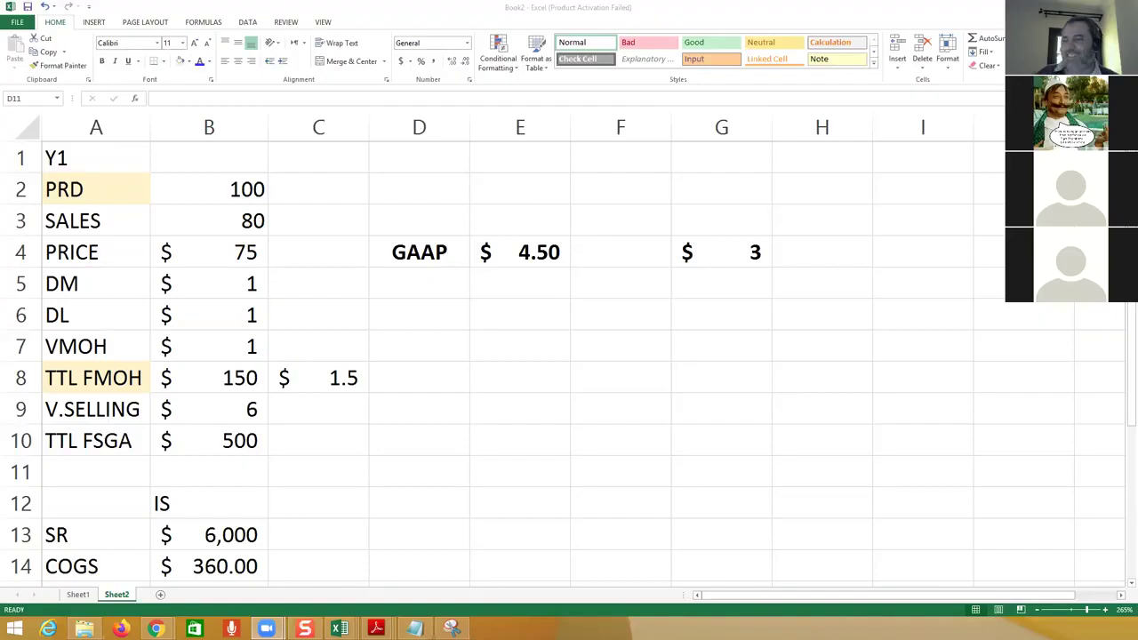
key("alt+Tab")
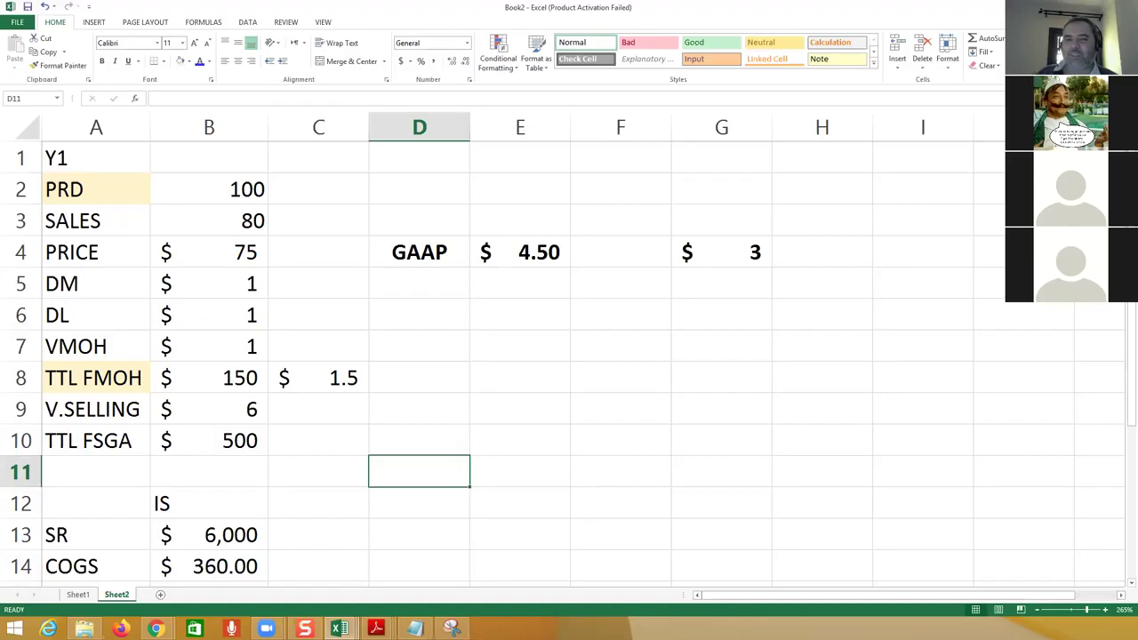
key("alt+Tab")
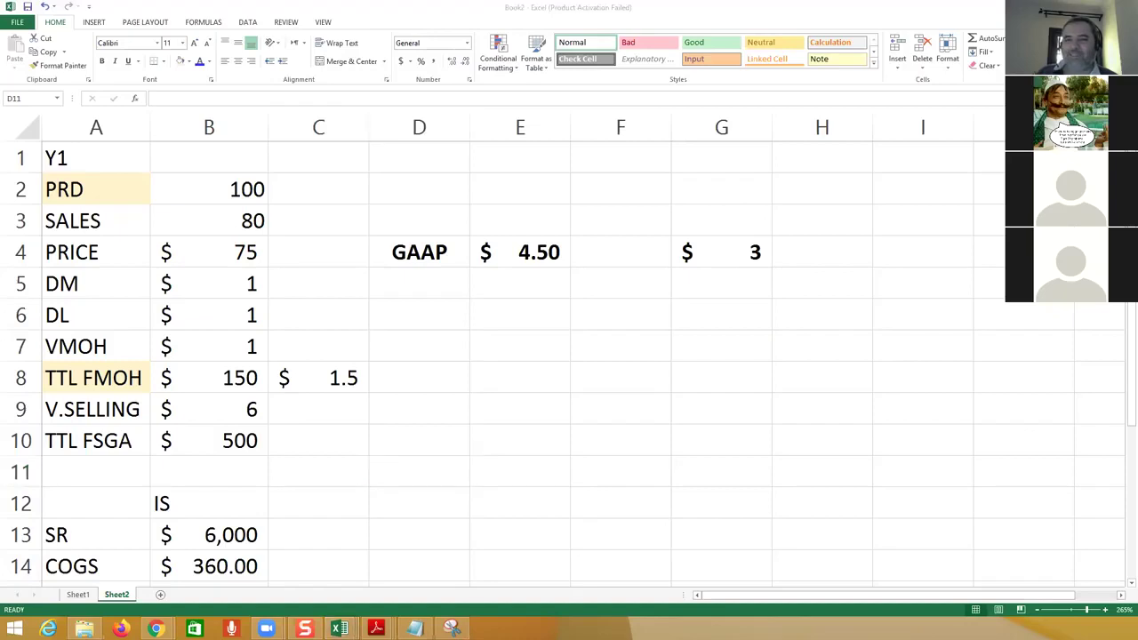
key("alt+Tab")
Step: Review the GAAP income statement lines from SR down and the variable-only unit cost in G4
scroll(511, 483, "down", 2)
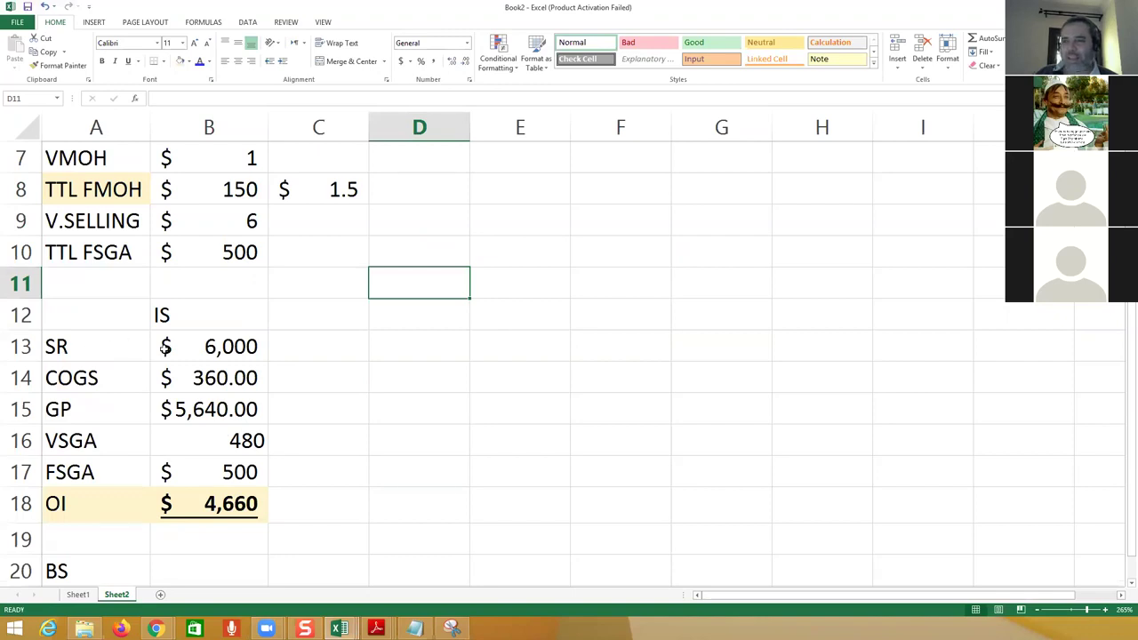
left_click(113, 345)
left_click(615, 343)
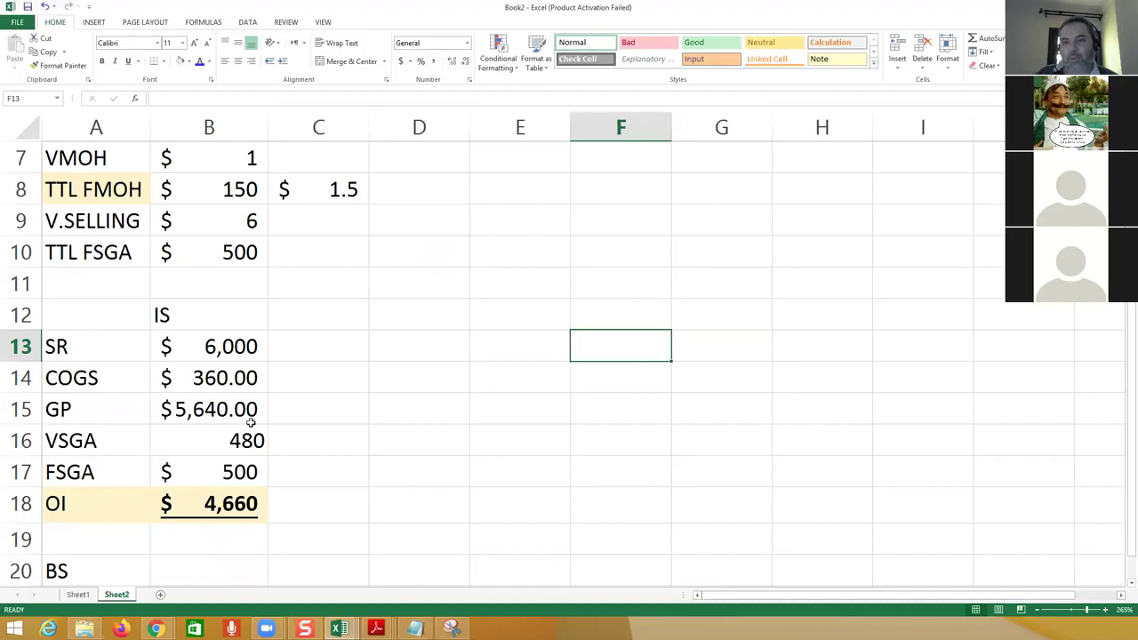
scroll(503, 325, "up", 2)
left_click_drag(635, 256, 794, 246)
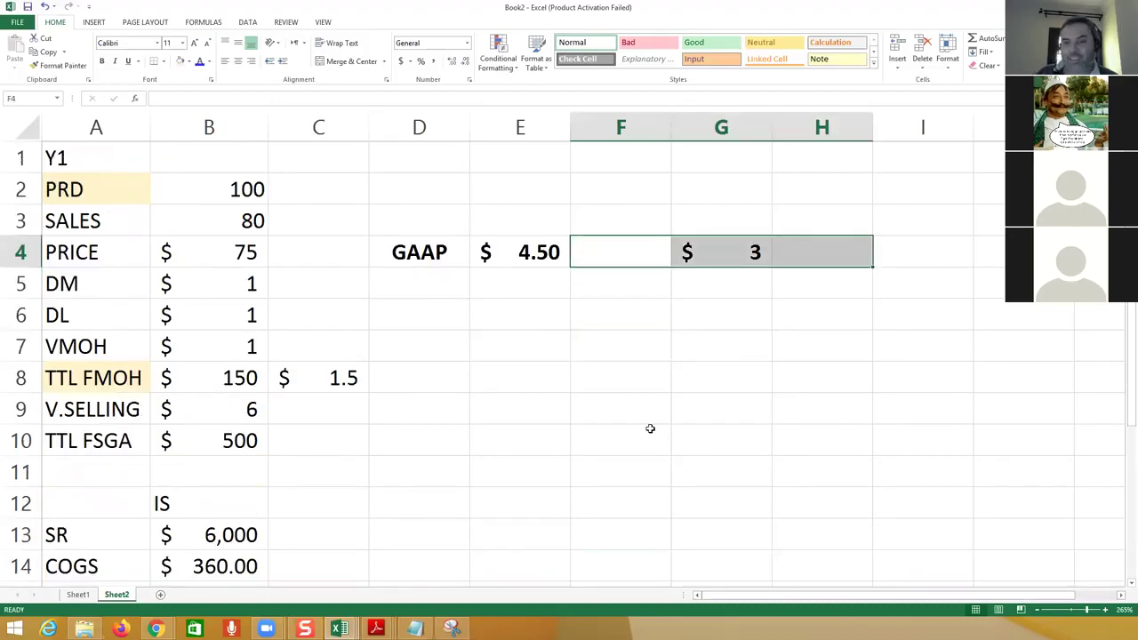
scroll(650, 422, "down", 1)
scroll(650, 422, "down", 2)
left_click_drag(89, 347, 290, 491)
Step: Start a second income statement by linking its sales revenue in F13 to the SR amount in B13
left_click(622, 349)
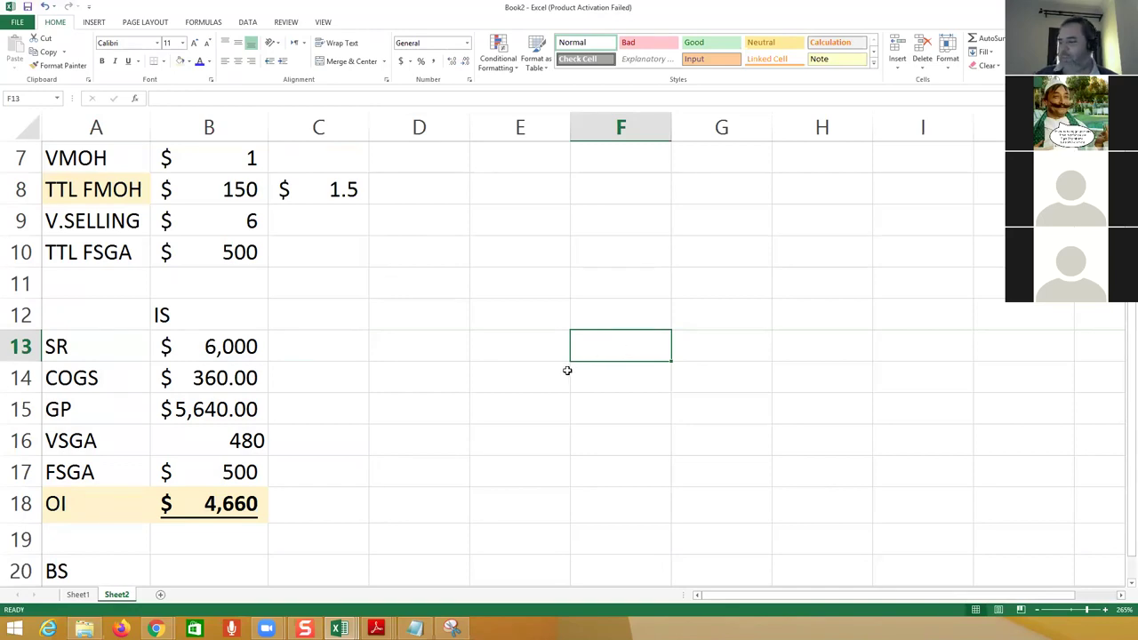
type("+")
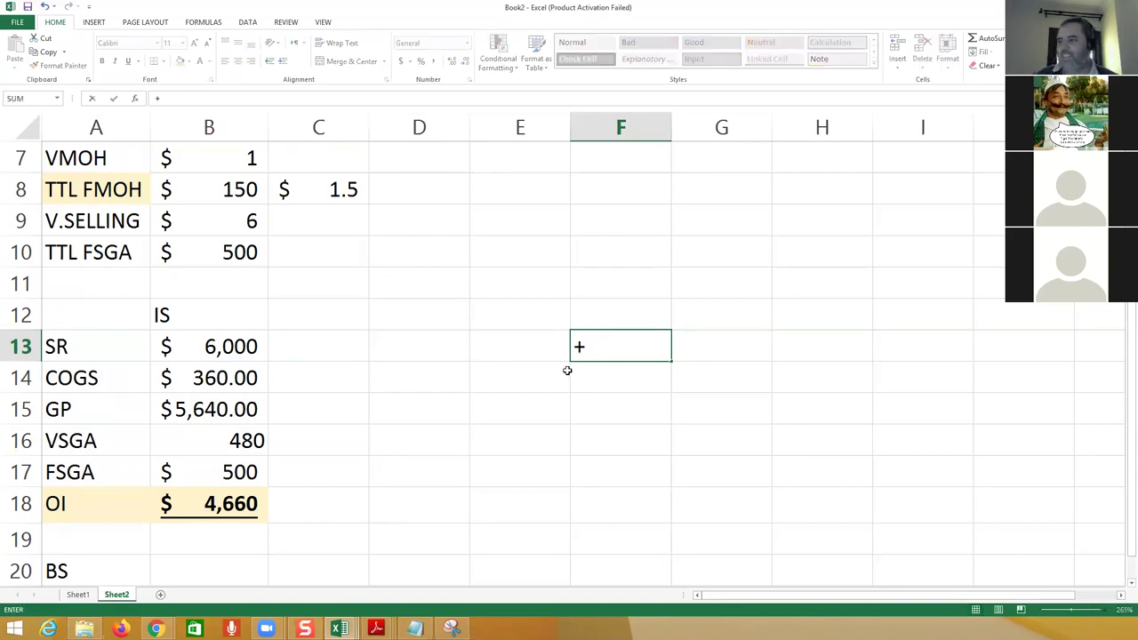
left_click(236, 346)
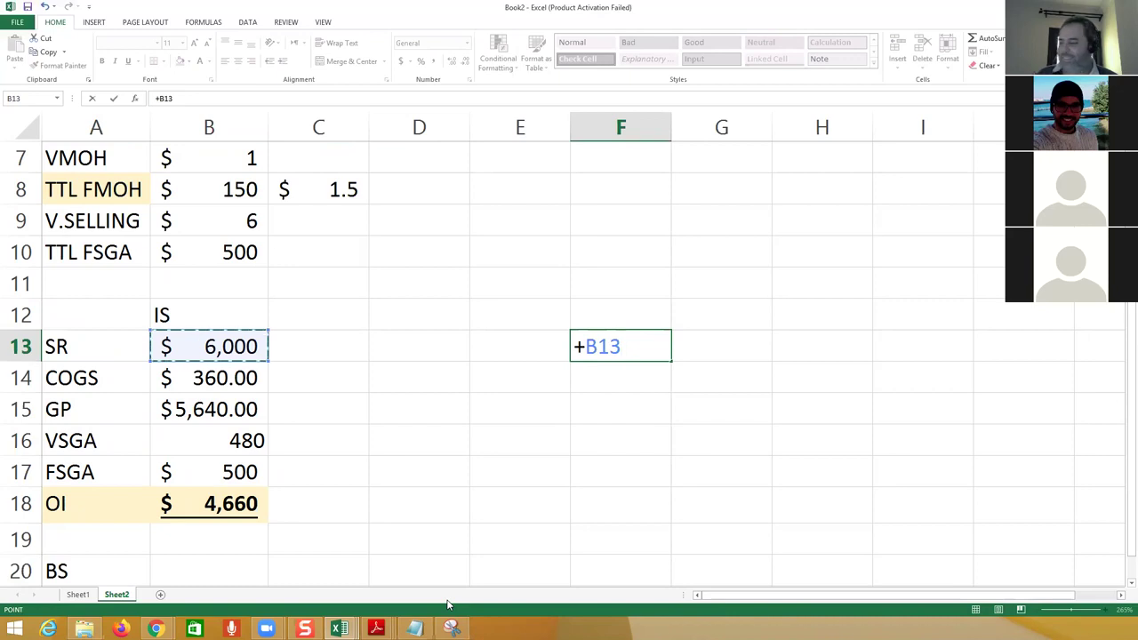
key("Return")
Step: Calculate the variable-cost COGS in F14 by multiplying the unit cost in G4 by the units sold in B3
type("+")
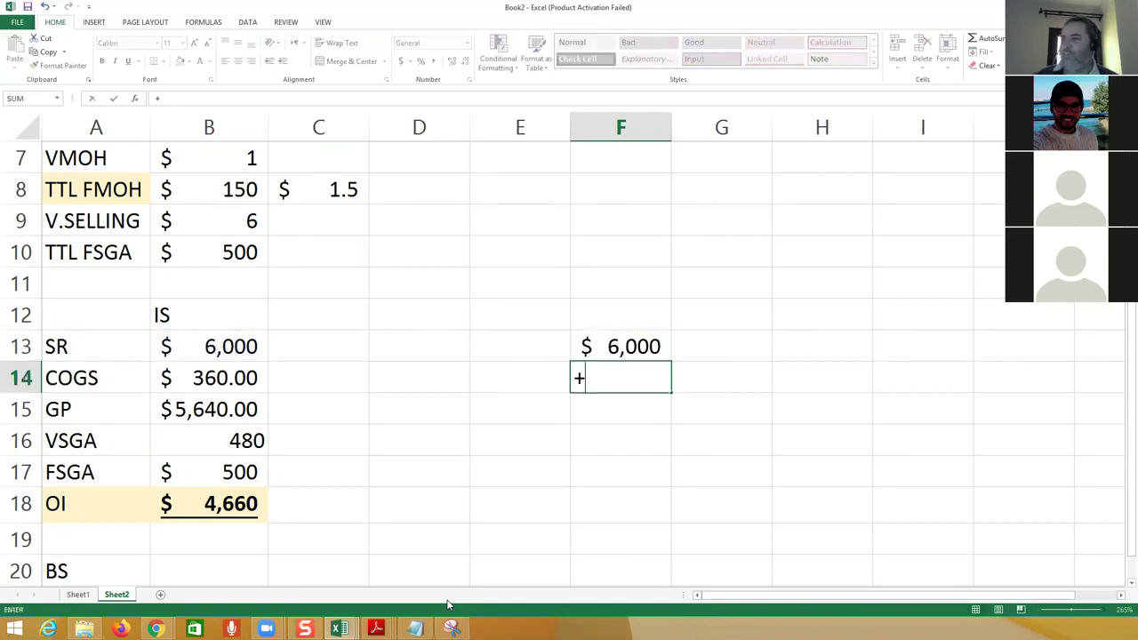
scroll(549, 536, "up", 2)
left_click(733, 256)
type("*")
left_click(235, 216)
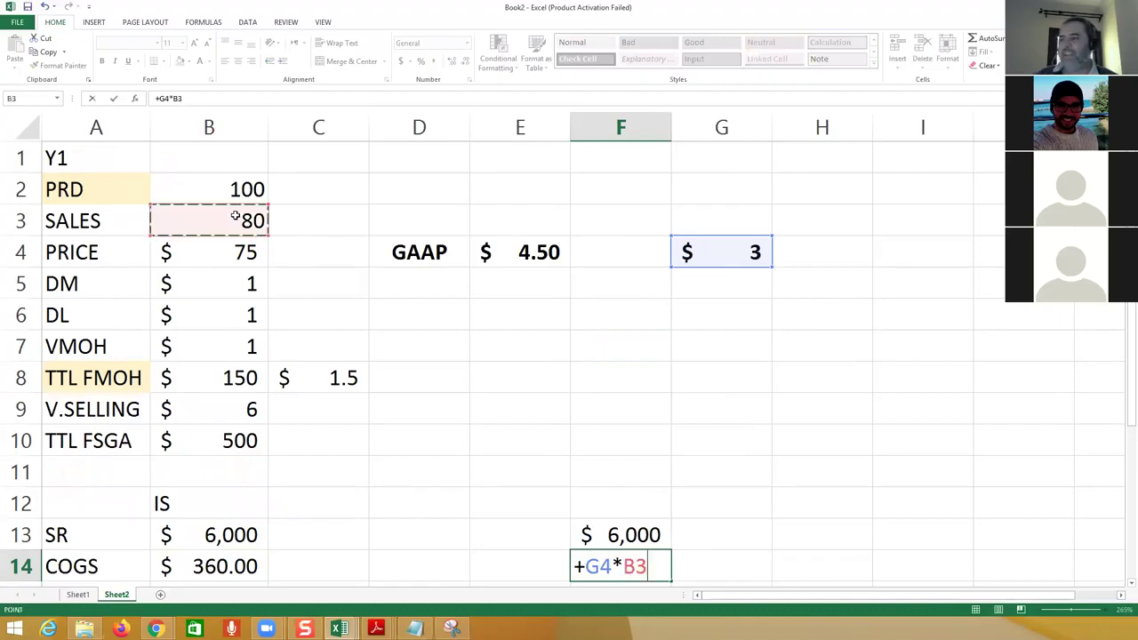
scroll(369, 293, "down", 2)
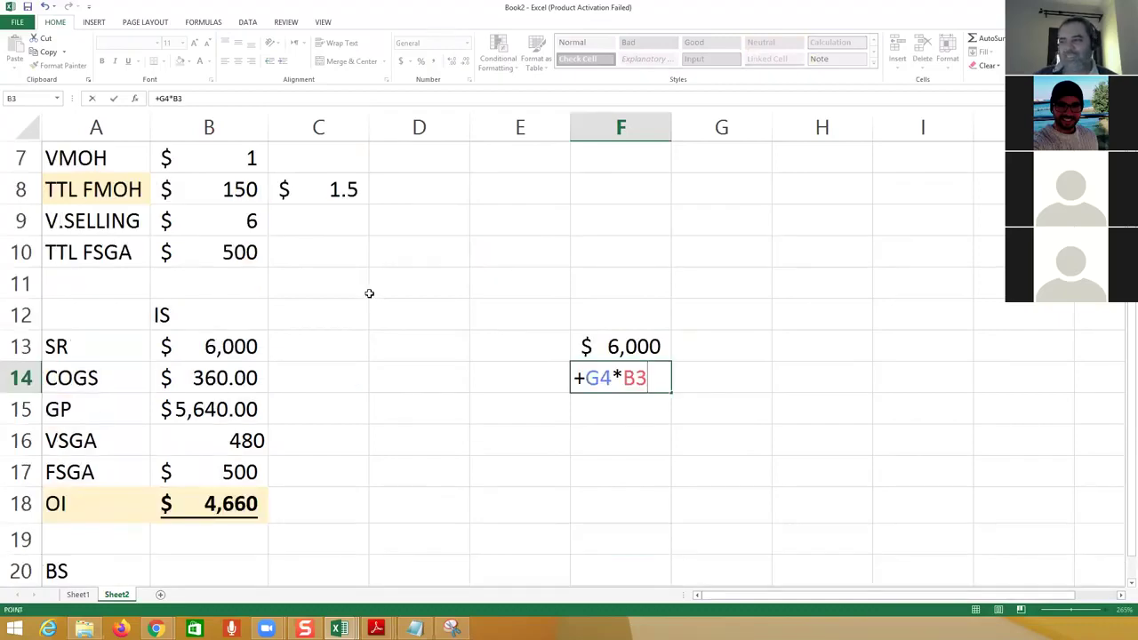
key("Return")
Step: Leave the GP row blank in the second income statement and link VSGA in F16 to B16
key("Return")
type("+")
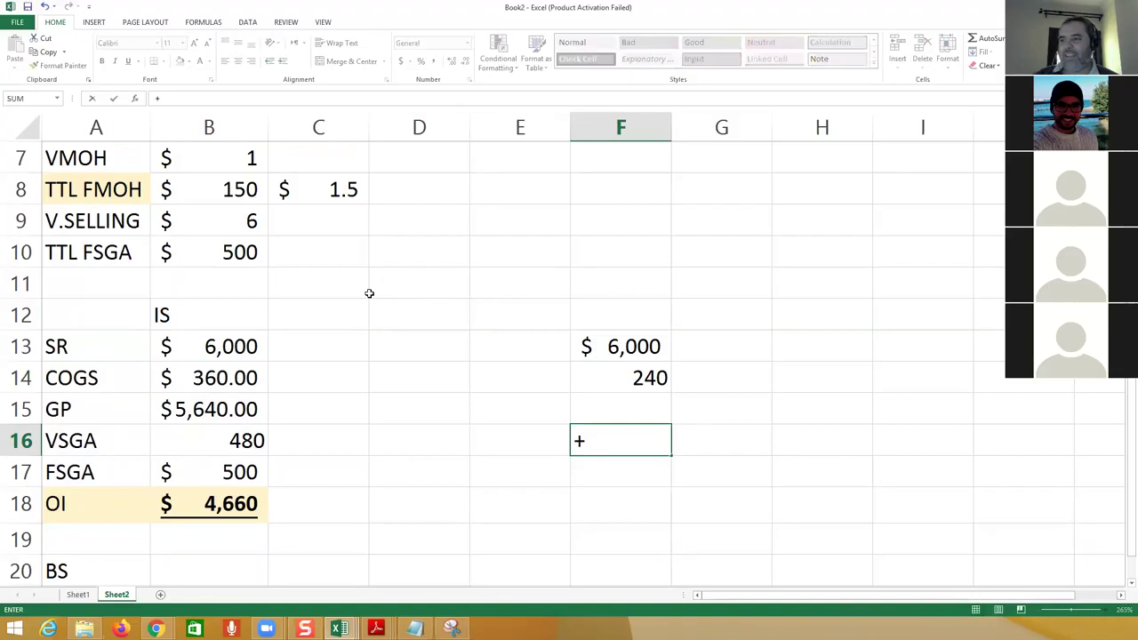
key("Left")
key("Left")
key("Left")
key("Left")
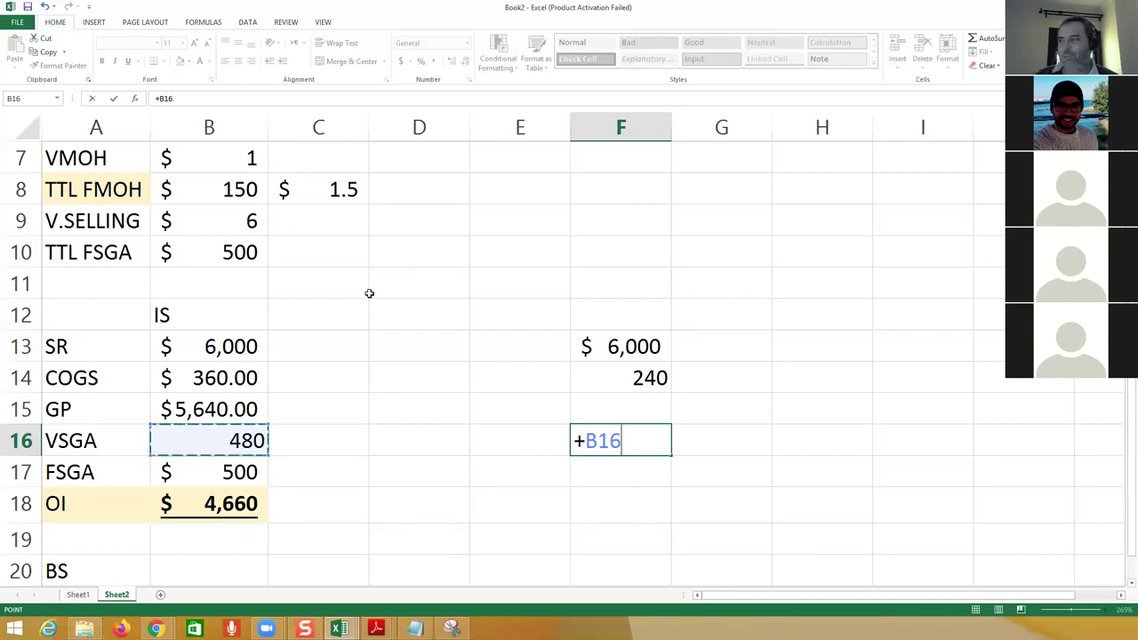
key("Return")
Step: Set fixed costs in F17 to the FSGA amount in B17 plus the TTL FMOH amount in B8
type("+")
key("Left")
key("Left")
key("Left")
key("Left")
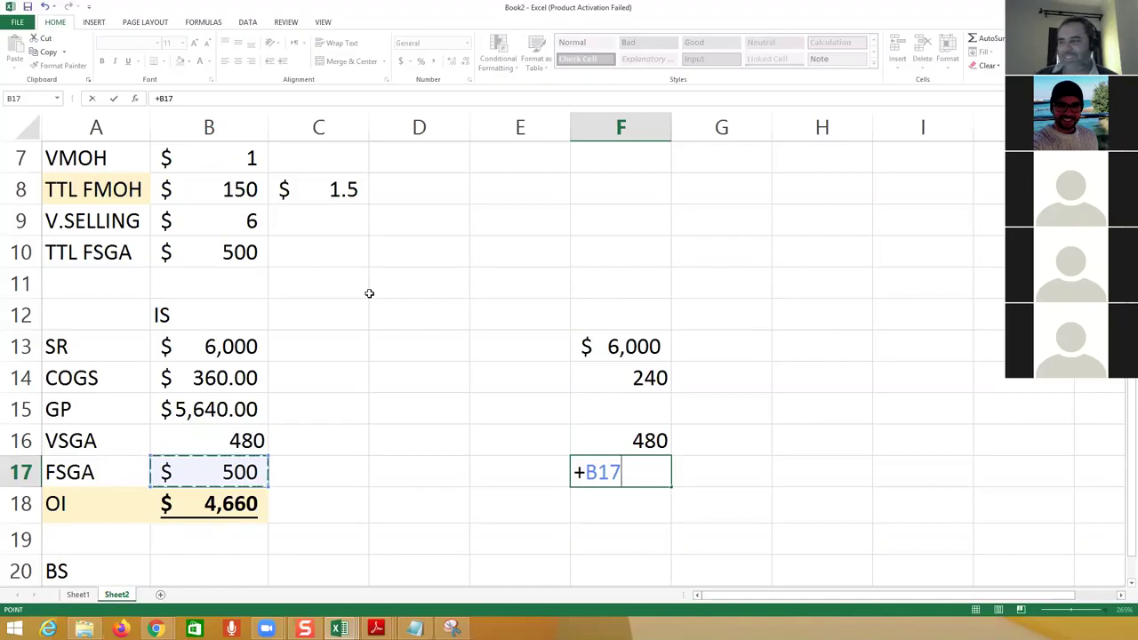
key("Return")
key("Up")
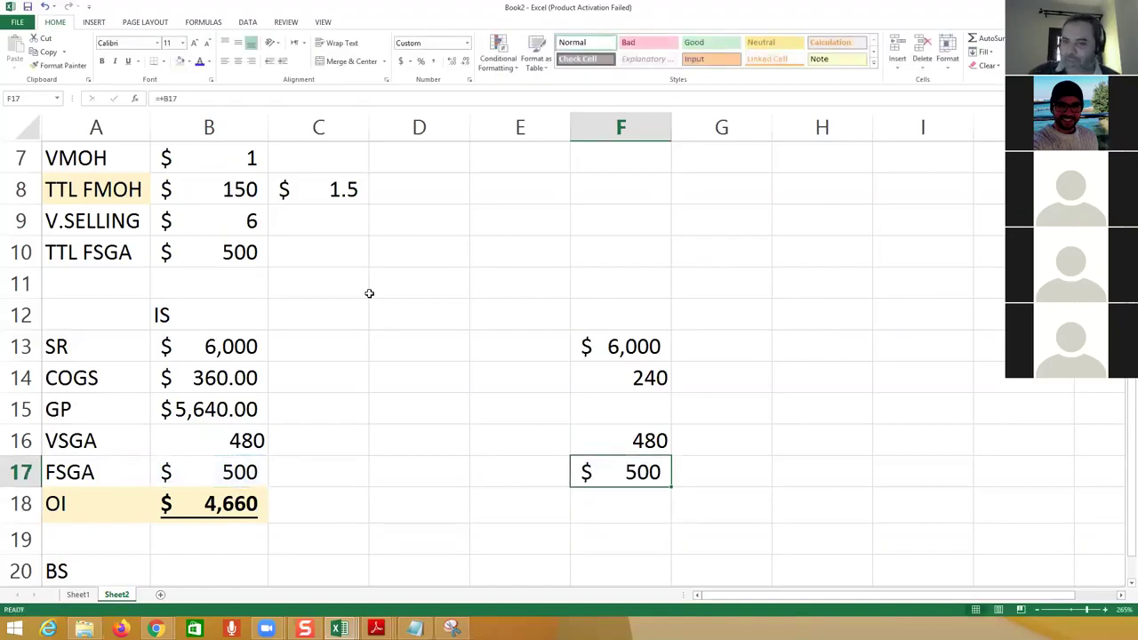
key("F2")
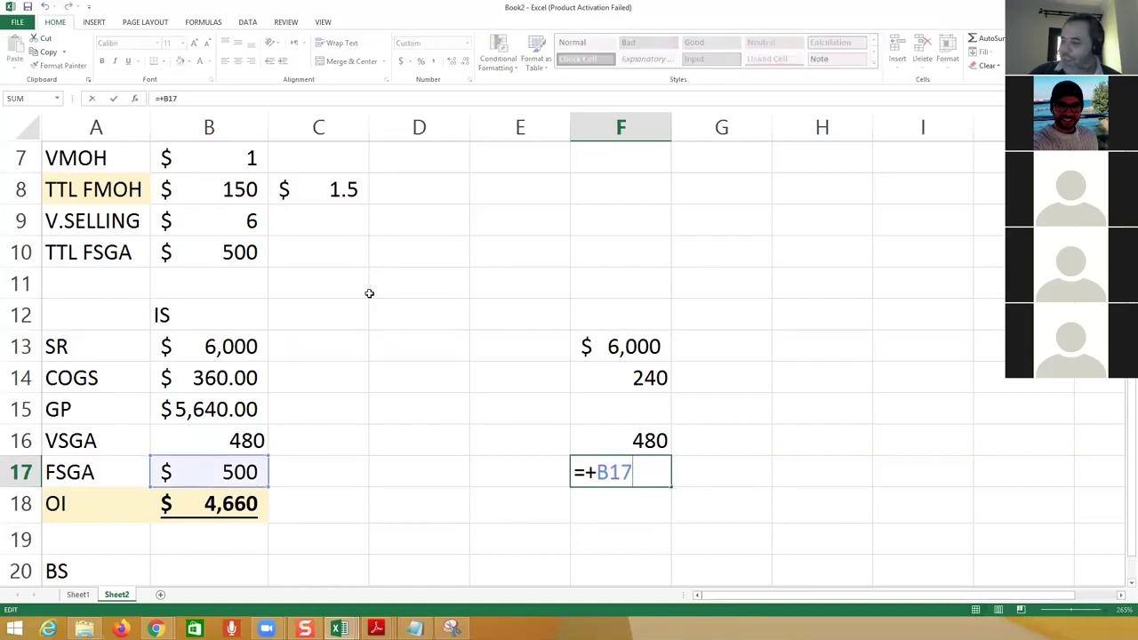
type("+")
left_click(240, 194)
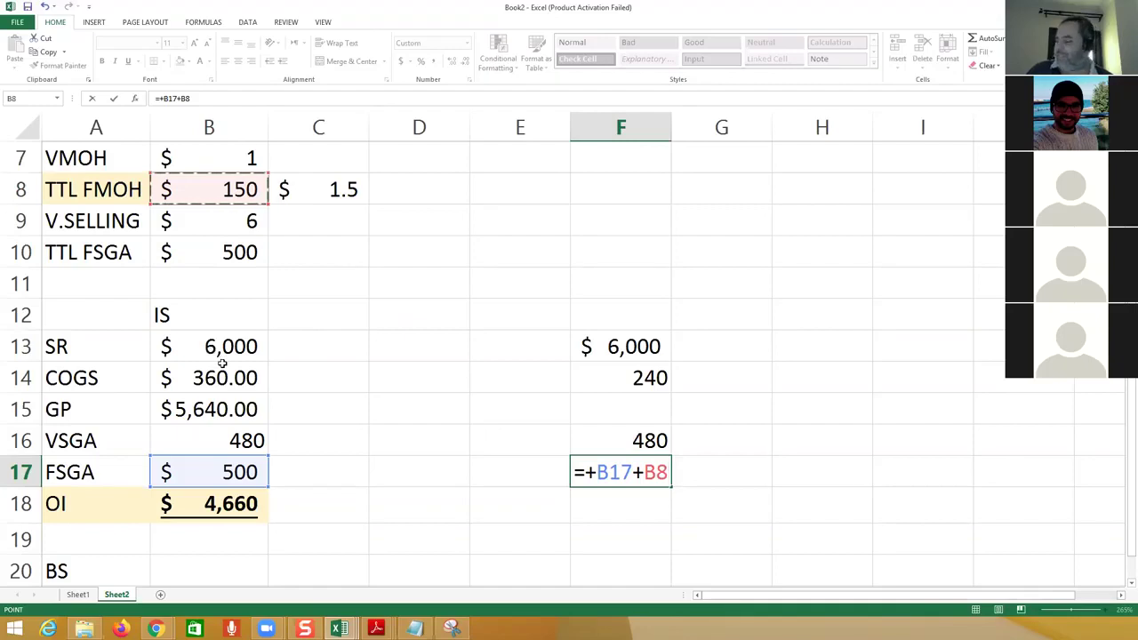
key("Return")
Step: Calculate the second operating income in F18 by subtracting COGS, VSGA and fixed costs from sales revenue, F13-F14-F16-F17
type("+")
key("Up")
key("Up")
key("Up")
key("Up")
key("Up")
type("-")
key("Up")
key("Up")
key("Up")
type("-")
key("Up")
key("Up")
key("Up")
key("Down")
type("-")
key("Up")
key("ctrl+Return")
key("Return")
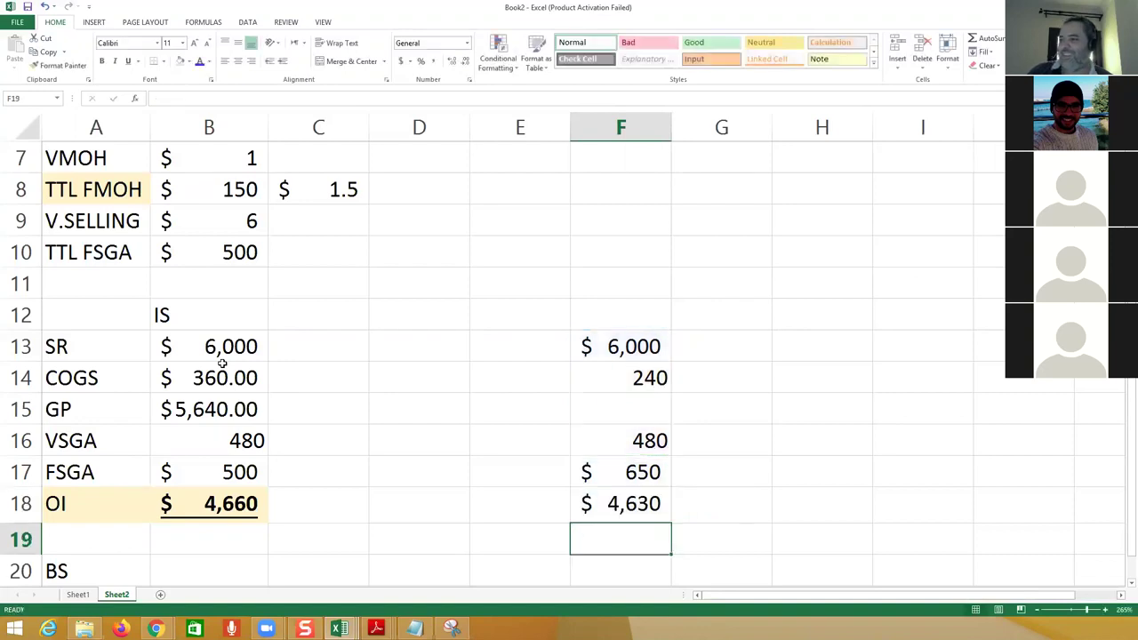
Step: Calculate the difference between the two operating incomes in D19 as B18-F18
left_click(439, 542)
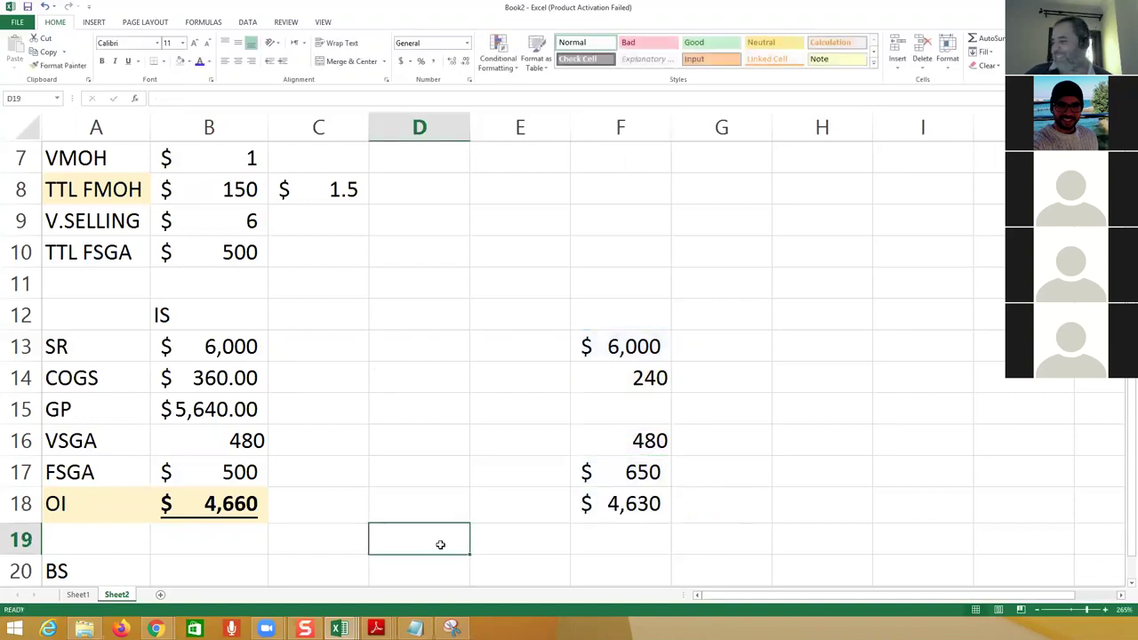
type("+")
key("Up")
key("Left")
key("Left")
type("-")
key("Up")
key("Right")
key("Right")
key("Return")
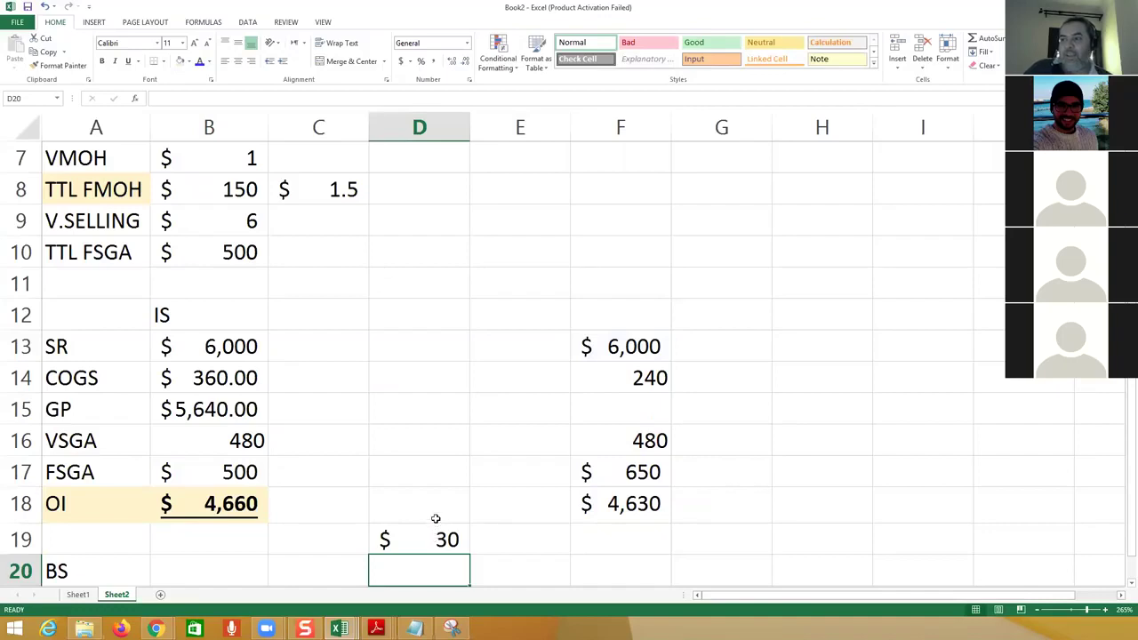
Step: Make the operating income difference in D19 bold
scroll(432, 518, "up", 1)
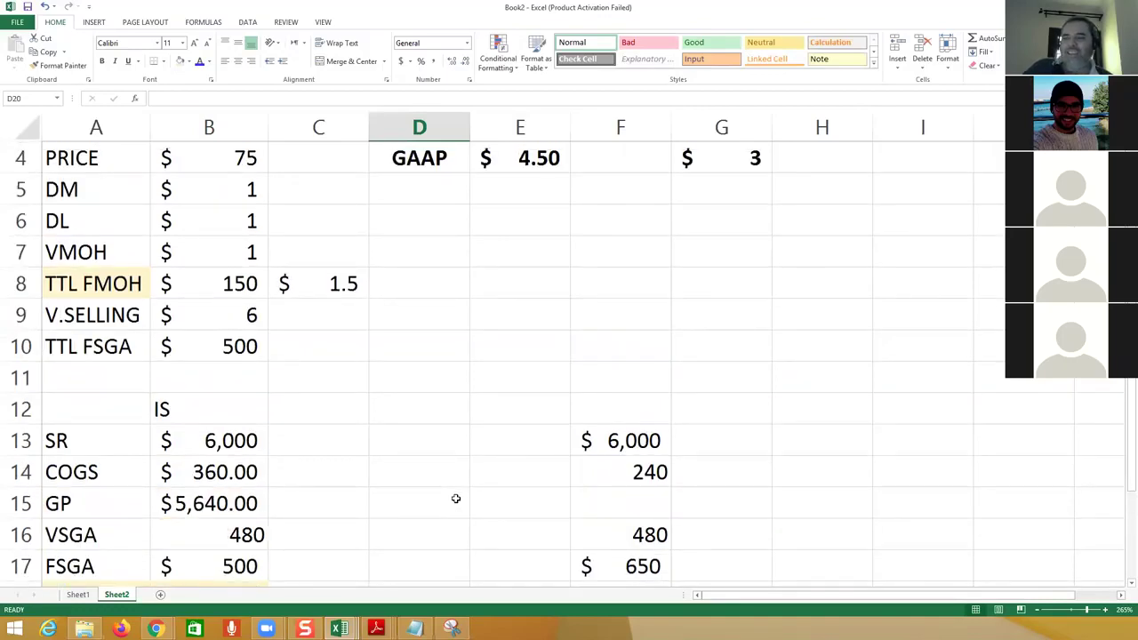
scroll(455, 498, "down", 1)
left_click(444, 542)
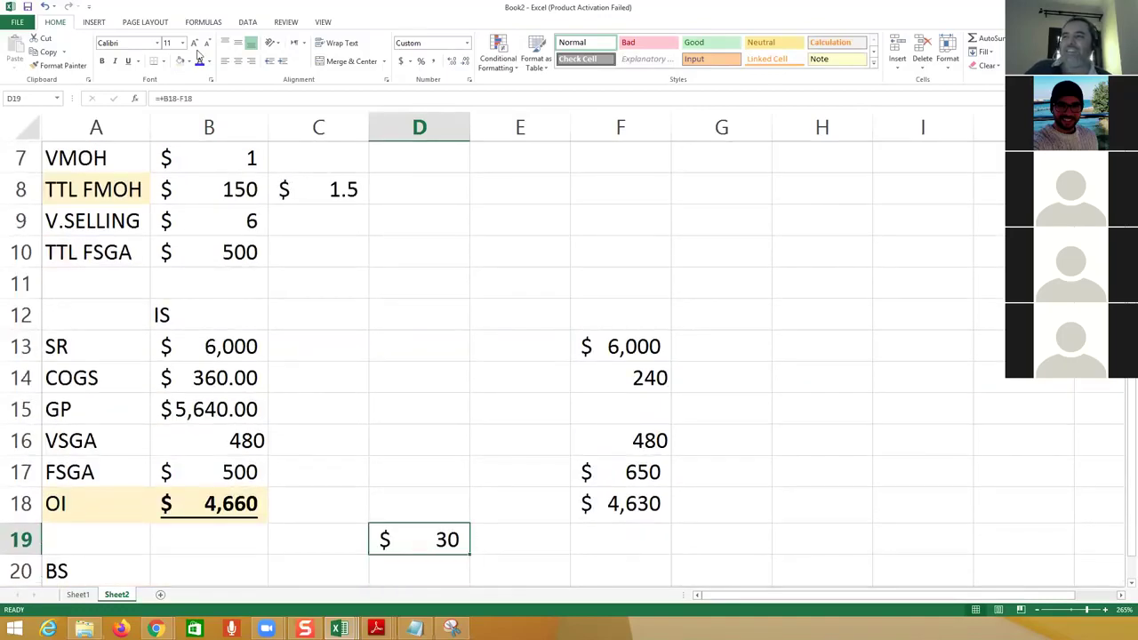
key("ctrl+b")
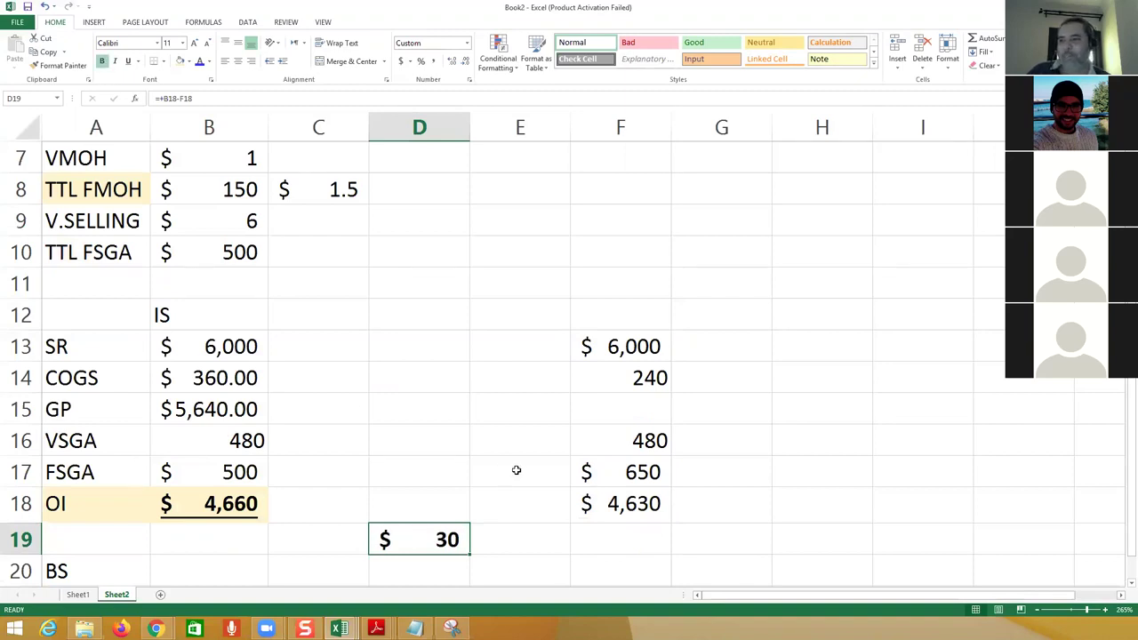
Step: Value the ending inventory at variable cost in F21 by multiplying the units in A21 by the unit cost in G4
scroll(516, 462, "down", 1)
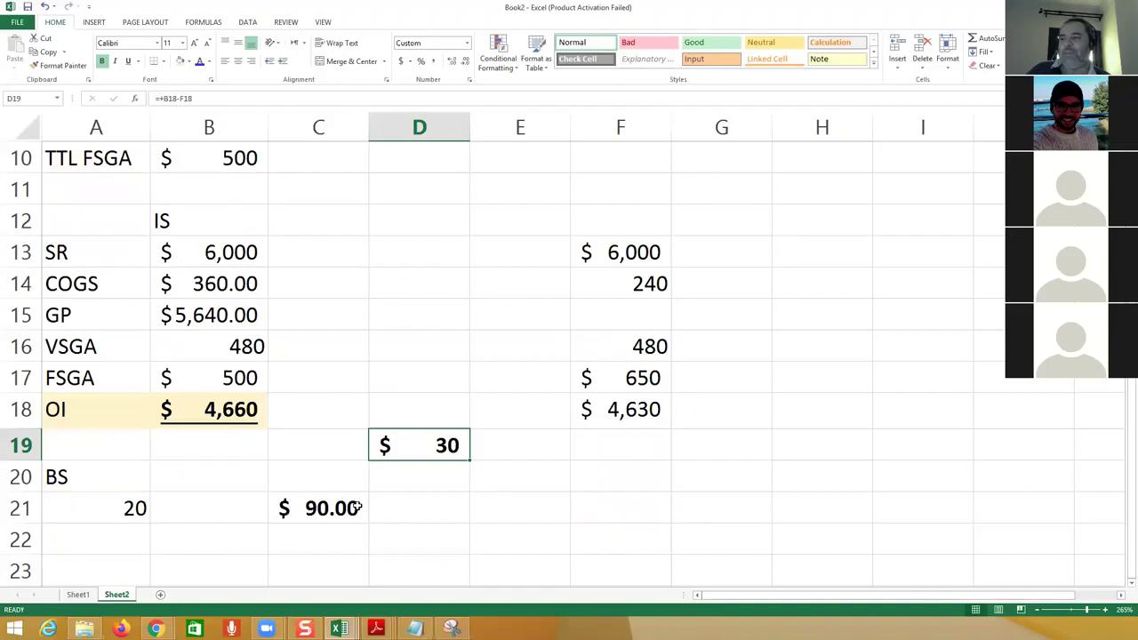
left_click(588, 511)
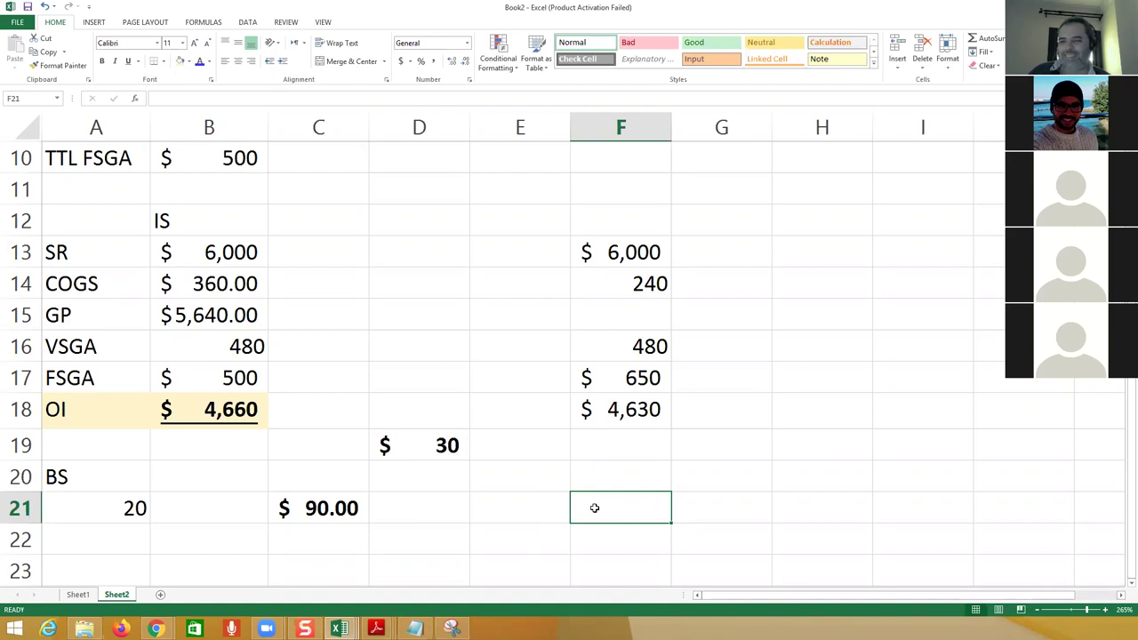
type("+")
key("Left")
key("Left")
key("Left")
key("Left")
key("Left")
type("*")
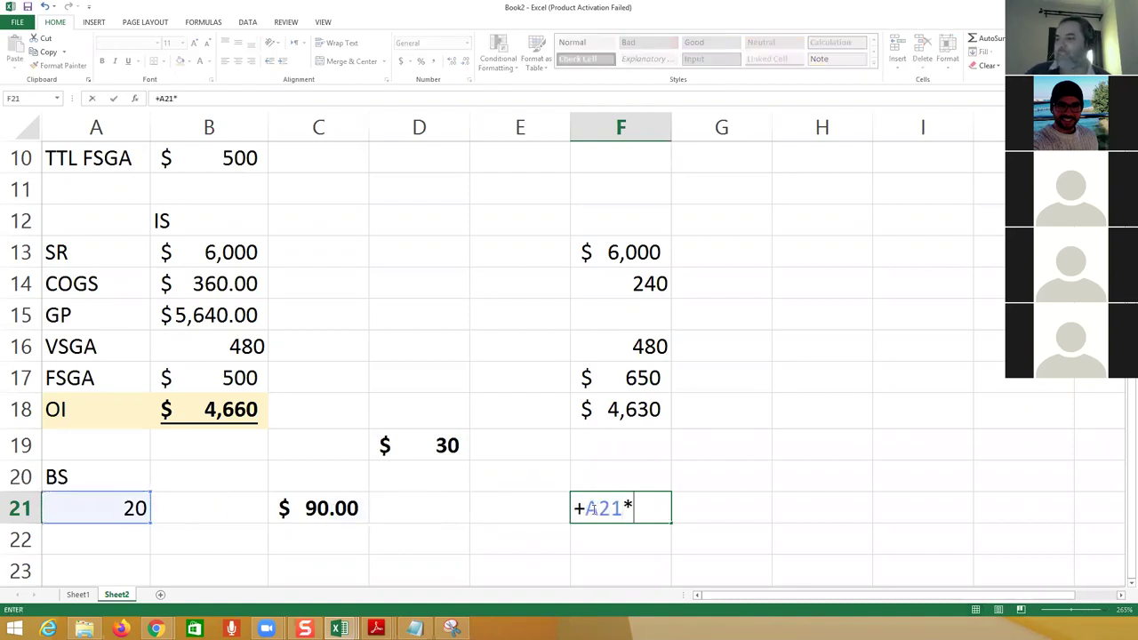
scroll(706, 384, "up", 2)
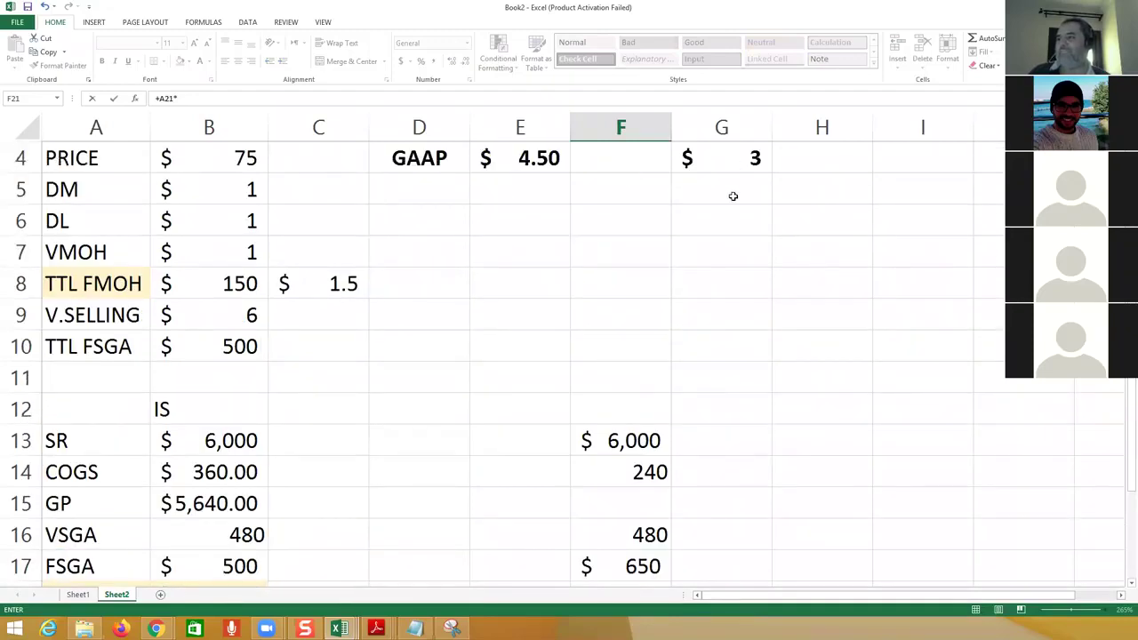
left_click(735, 160)
key("Return")
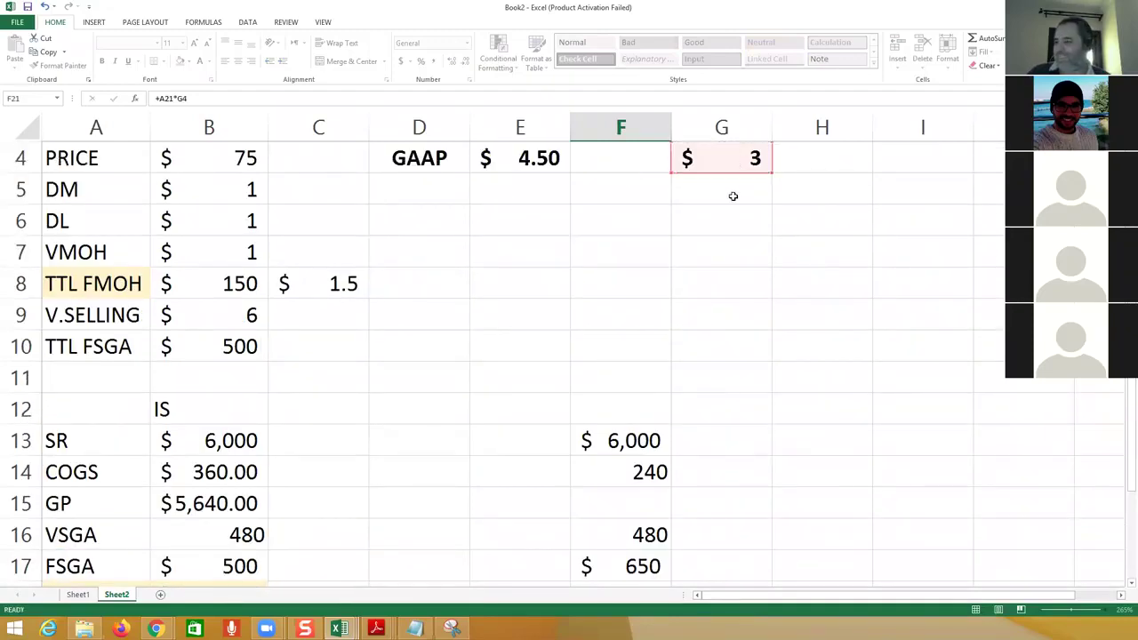
Step: Calculate the difference between the two ending inventory values in E21 as C21-F21
key("Up")
key("Left")
key("Left")
key("Right")
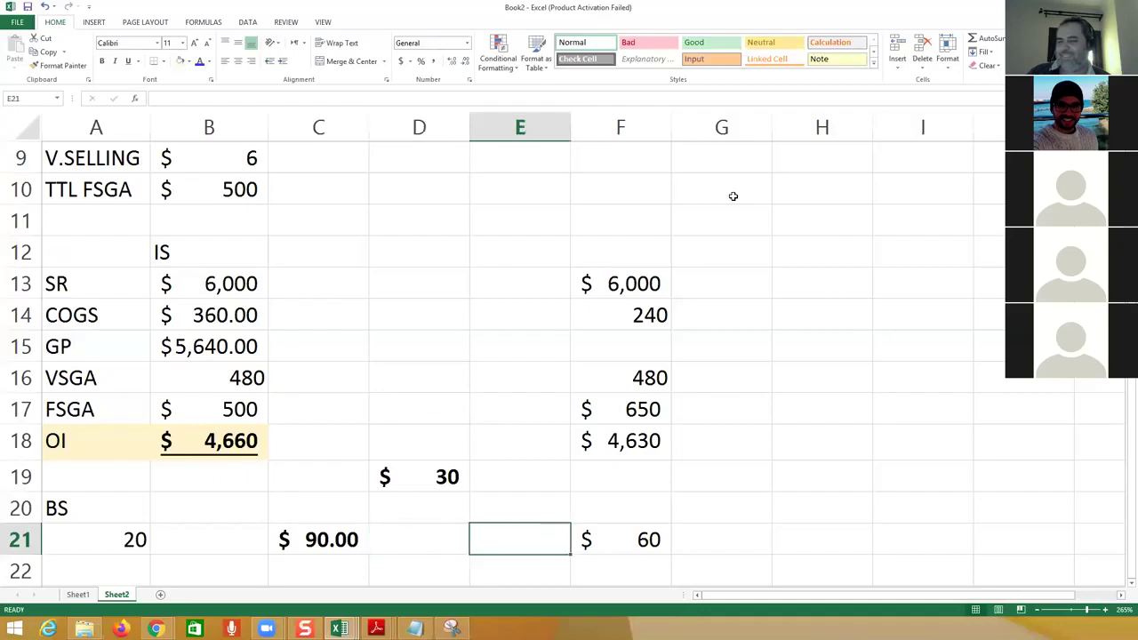
type("+")
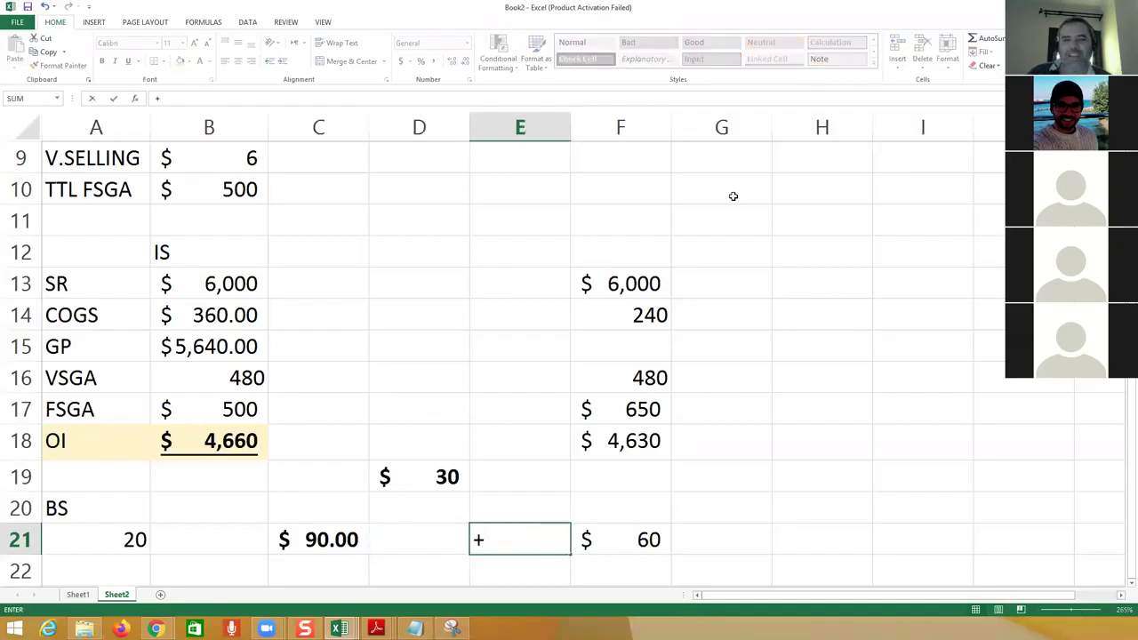
key("Left")
key("Left")
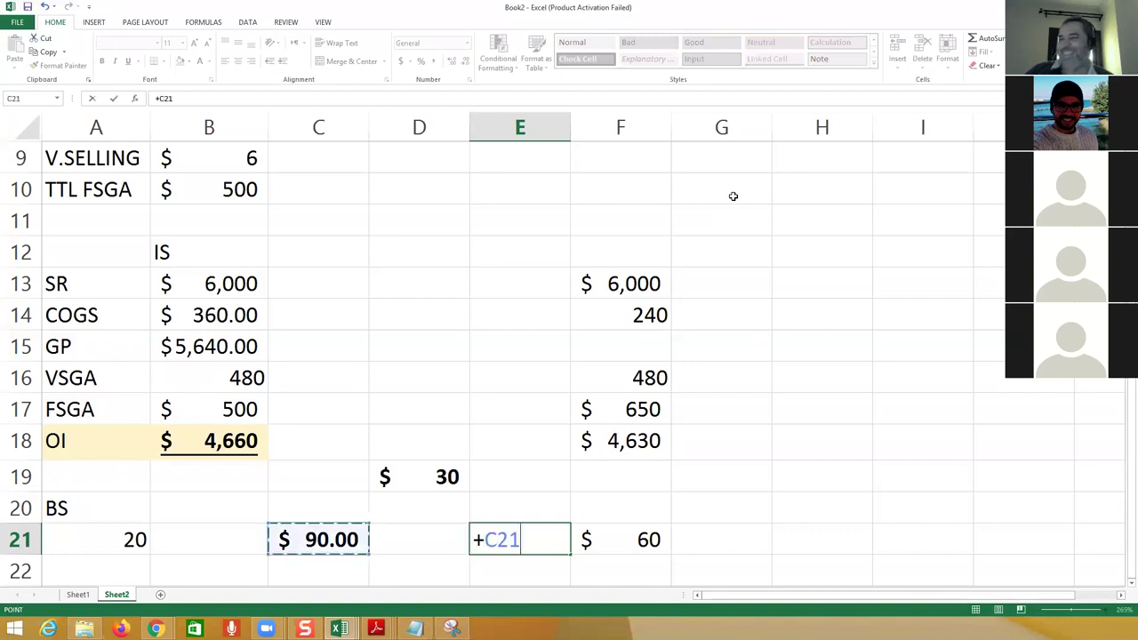
type("-")
key("Right")
key("Return")
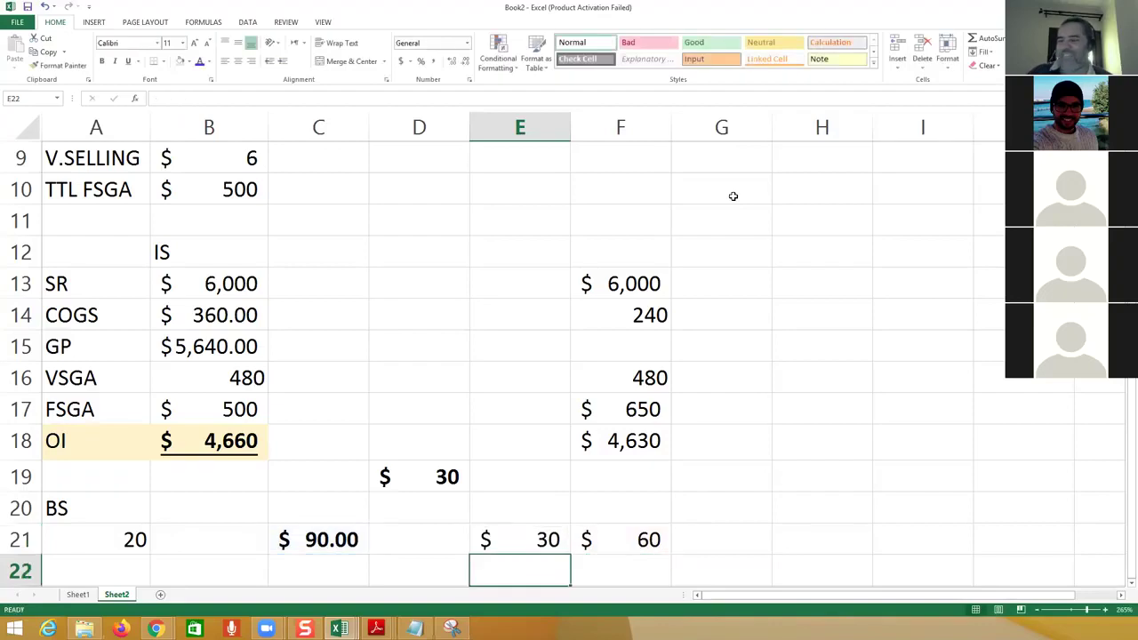
Step: Make the ending inventory difference in E21 bold
key("Up")
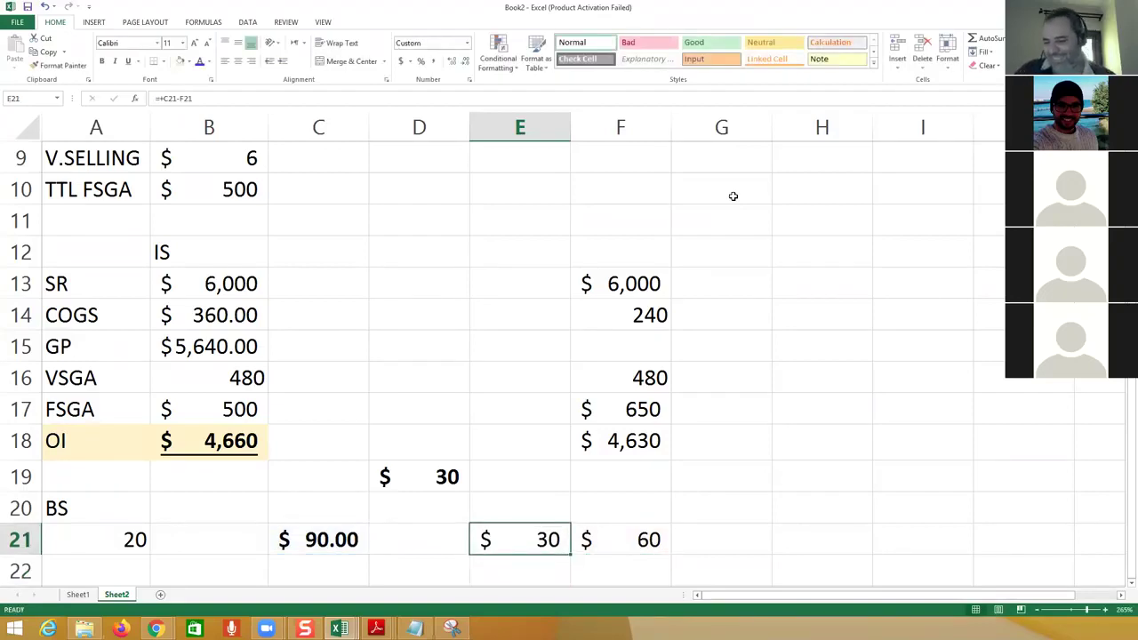
key("ctrl+b")
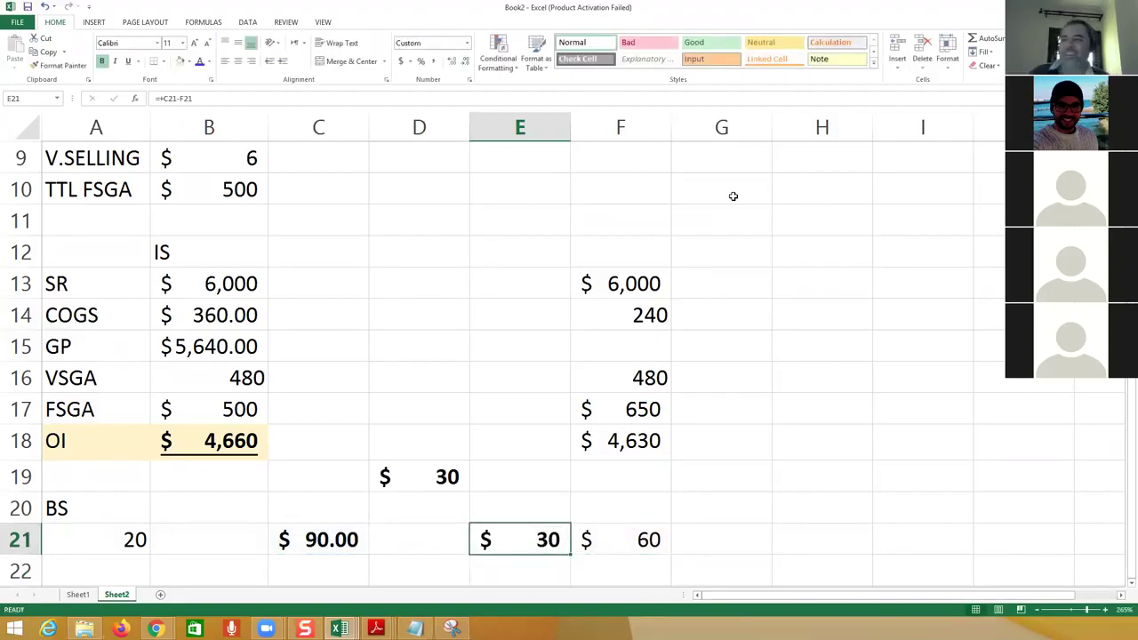
Step: Fill the fixed manufacturing overhead cost per unit in C8 with light orange
left_click(115, 540)
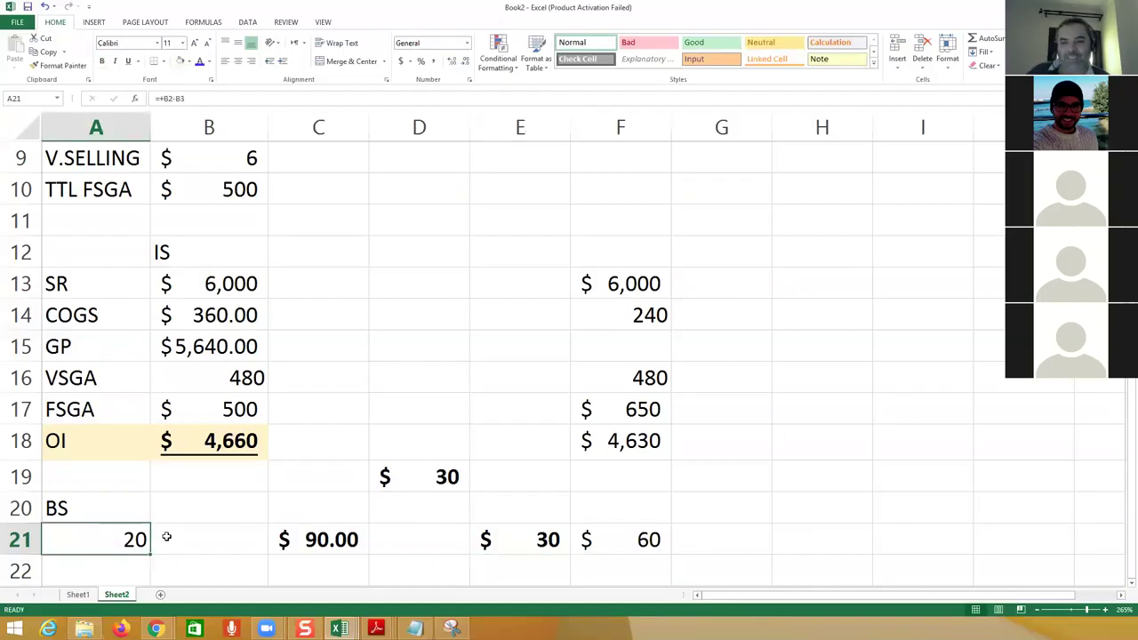
scroll(208, 513, "up", 1)
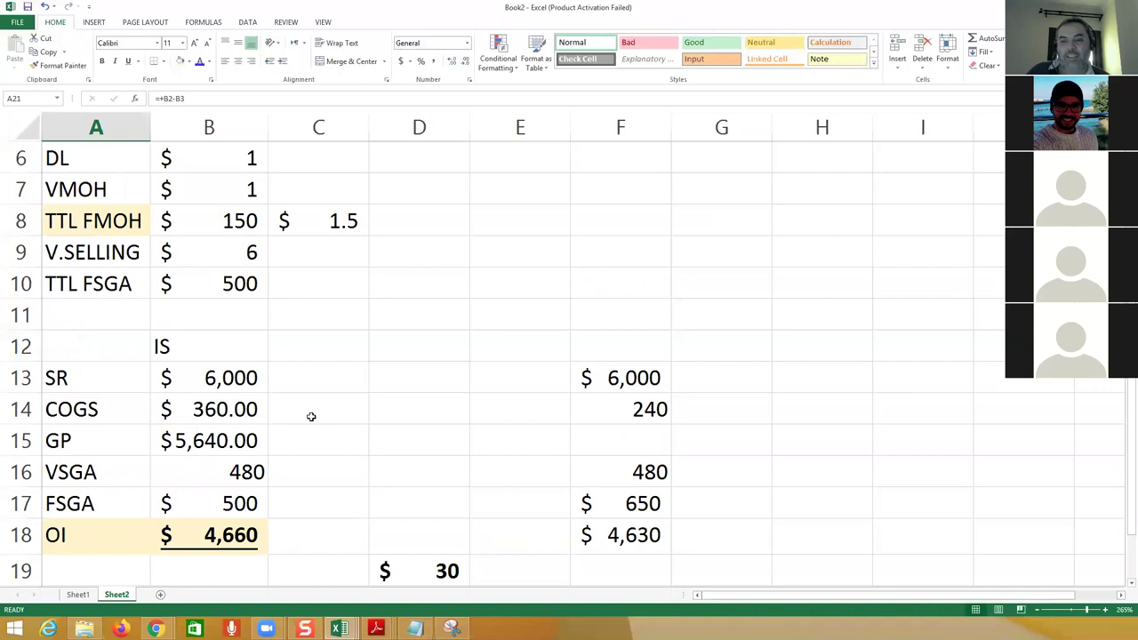
left_click(340, 221)
left_click(189, 61)
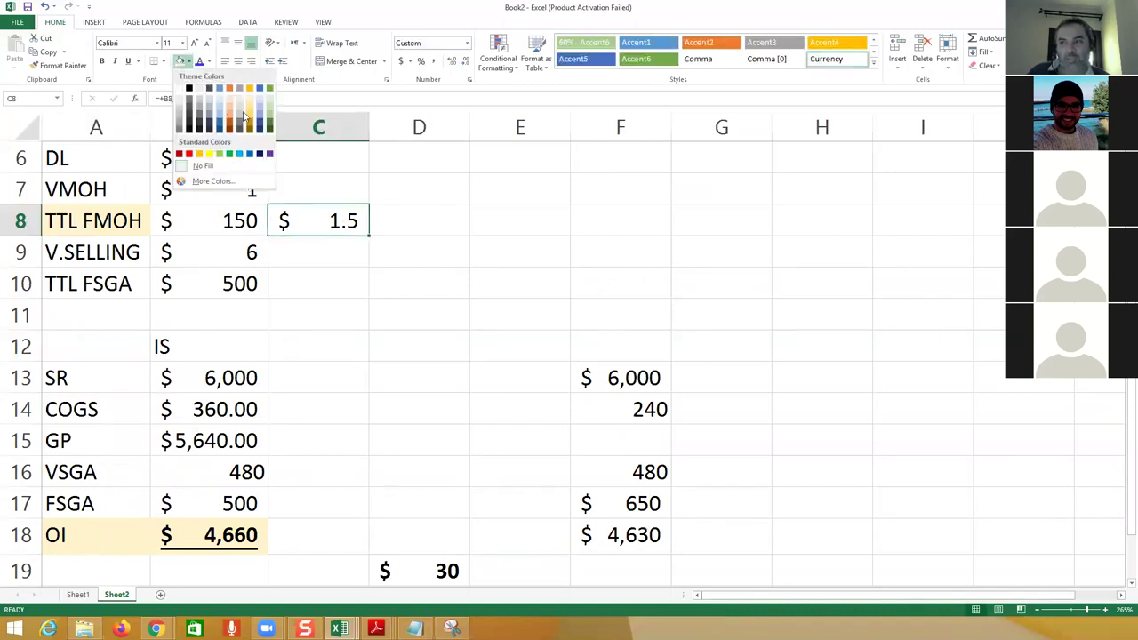
left_click(232, 118)
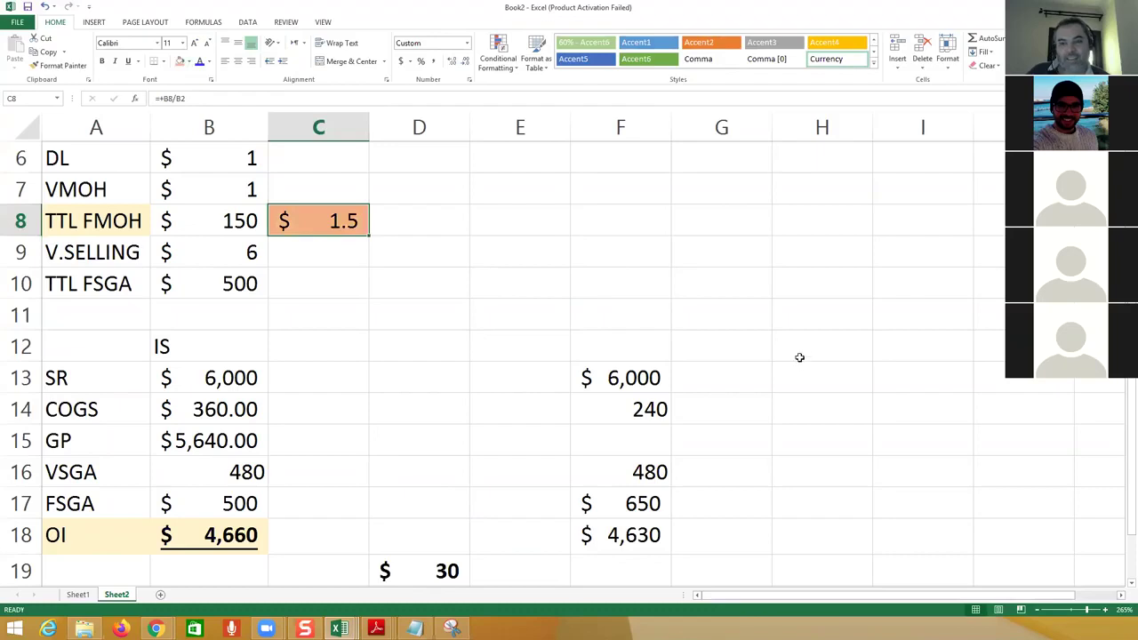
Step: Review the ending inventory in C21, the variable-costing figures in F13:F18, and the operating income comparison in B18, D19 and F18
scroll(178, 429, "down", 1)
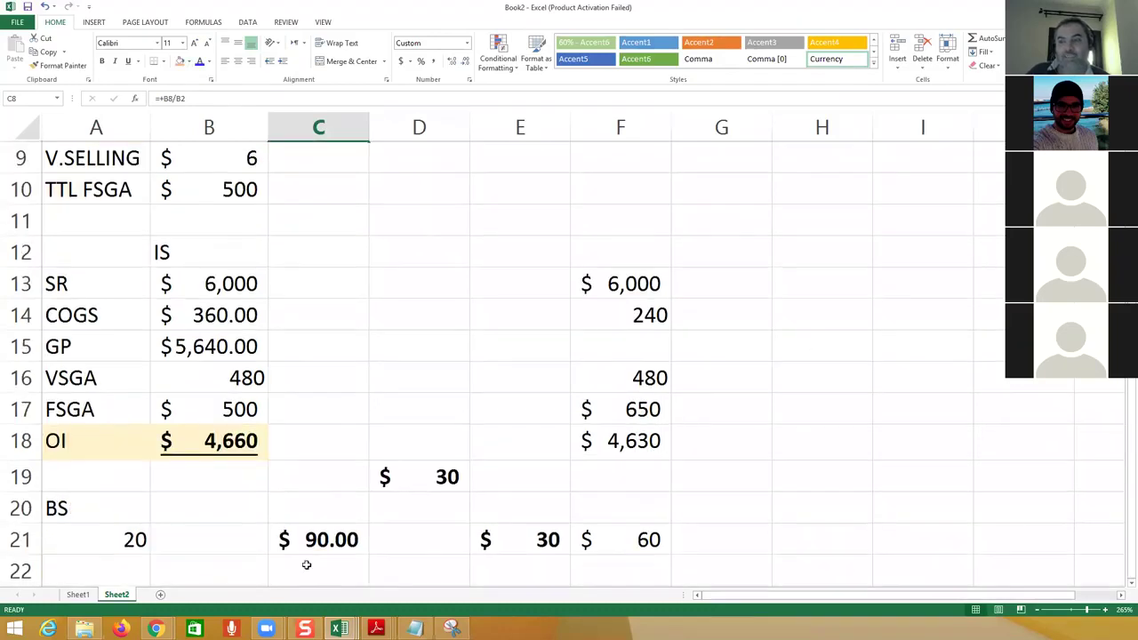
left_click(322, 544)
left_click_drag(627, 275, 626, 450)
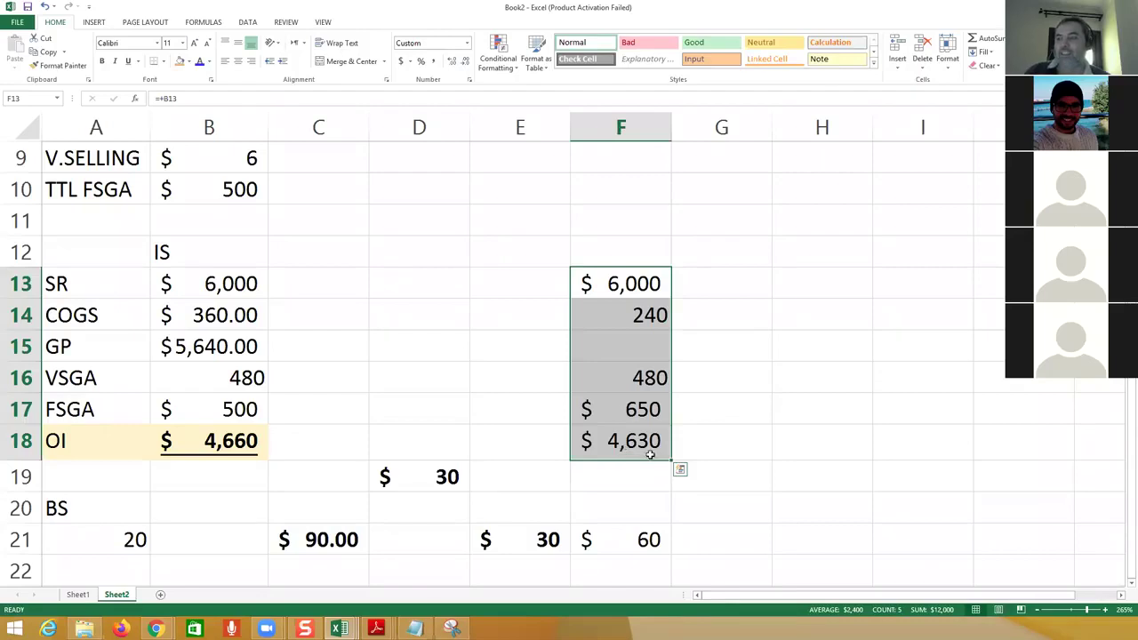
left_click(233, 447)
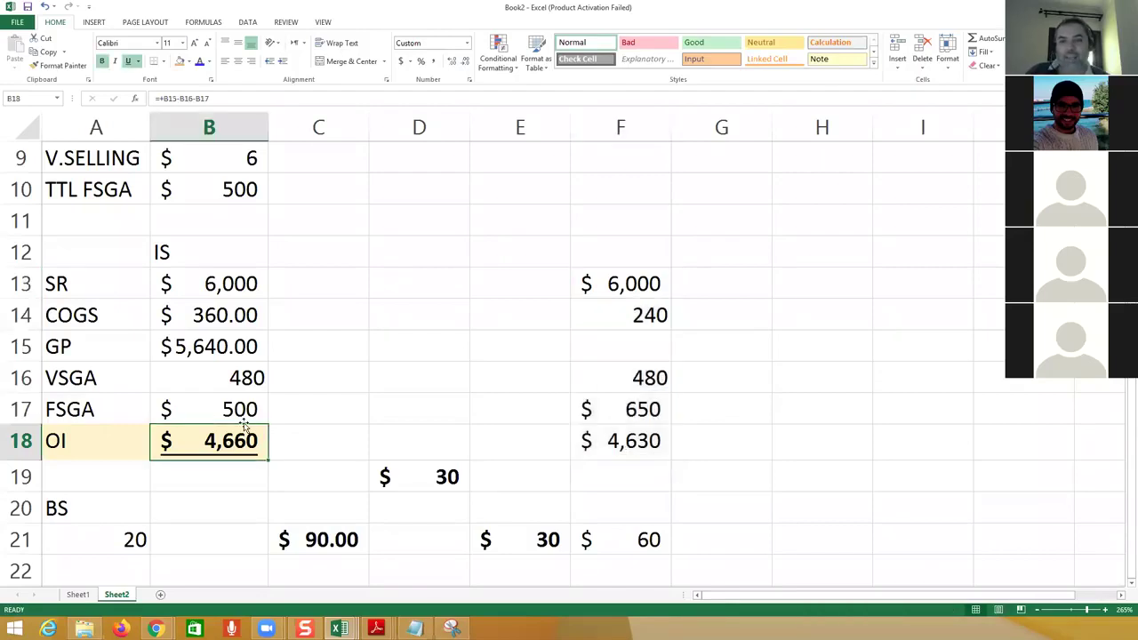
left_click(425, 473)
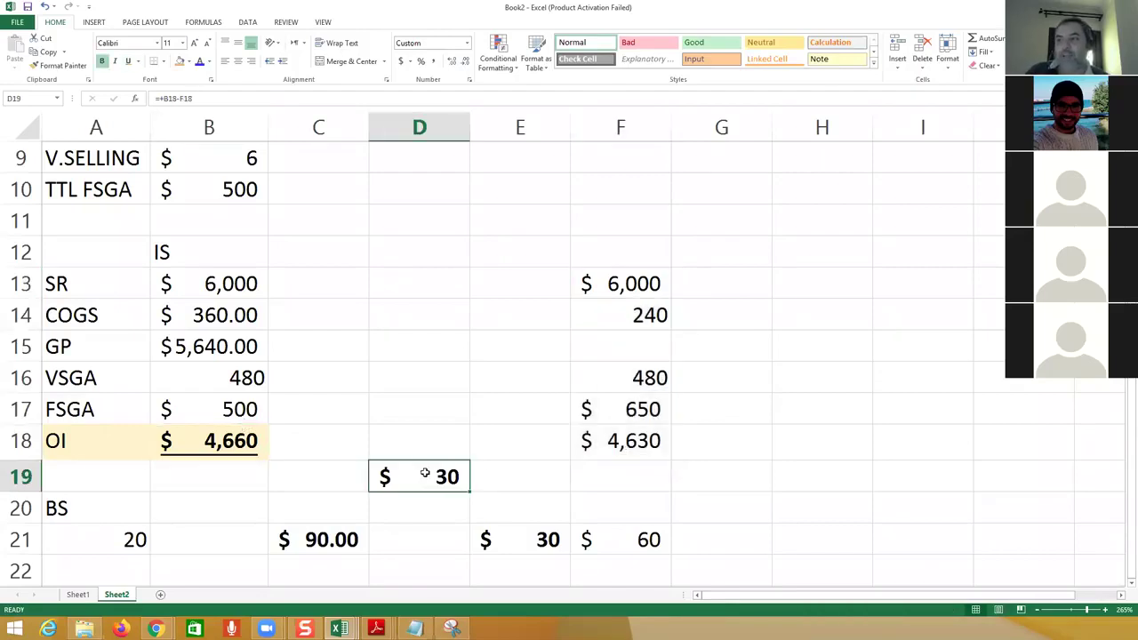
left_click(628, 445)
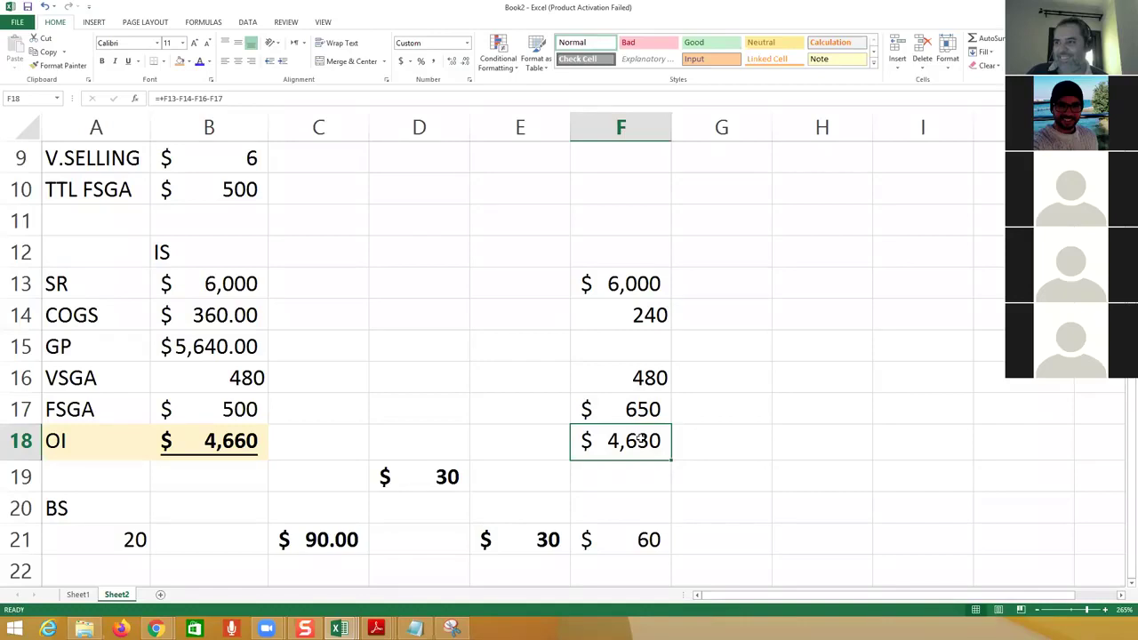
Step: Label the variable-costing income statement column VARIABLE in F12 and make the label bold
scroll(640, 438, "up", 1)
left_click(633, 348)
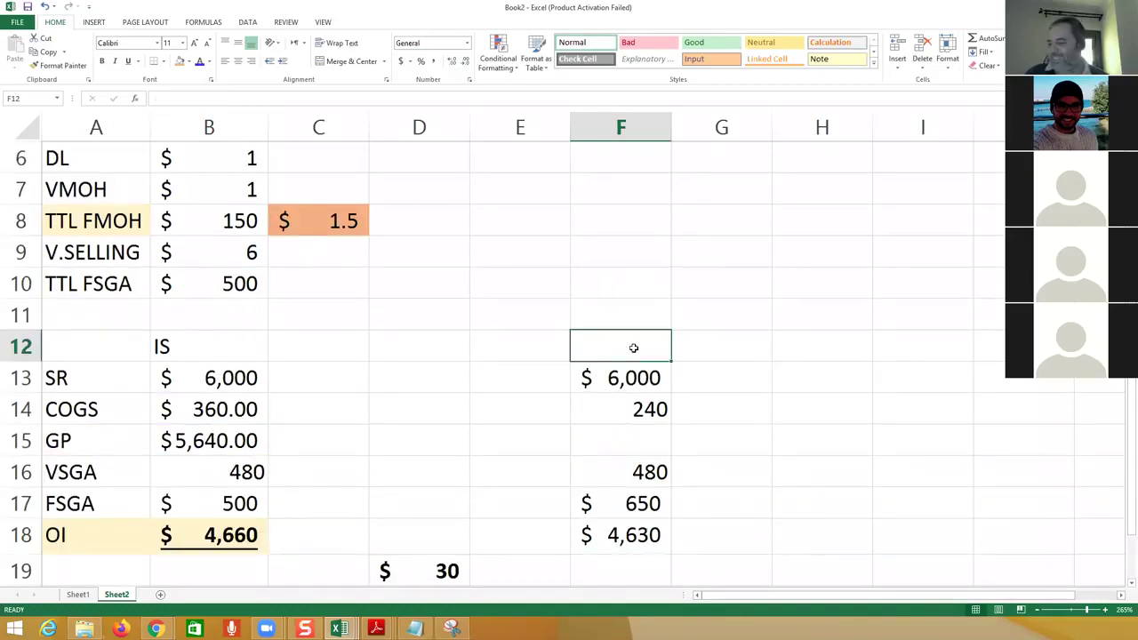
type("VAR")
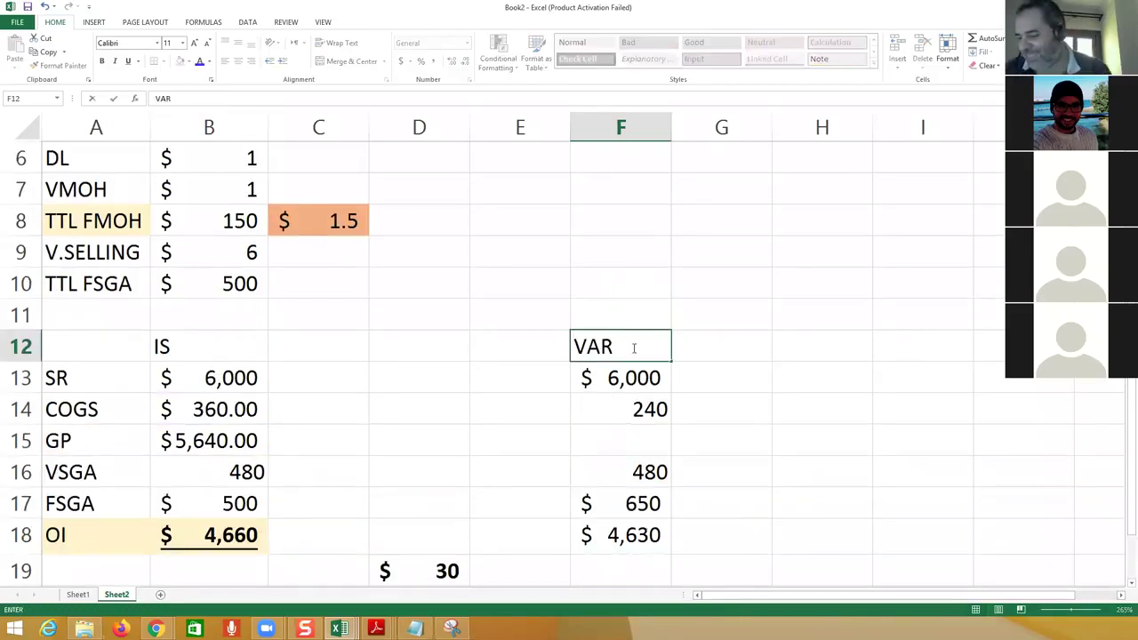
type("IABLE")
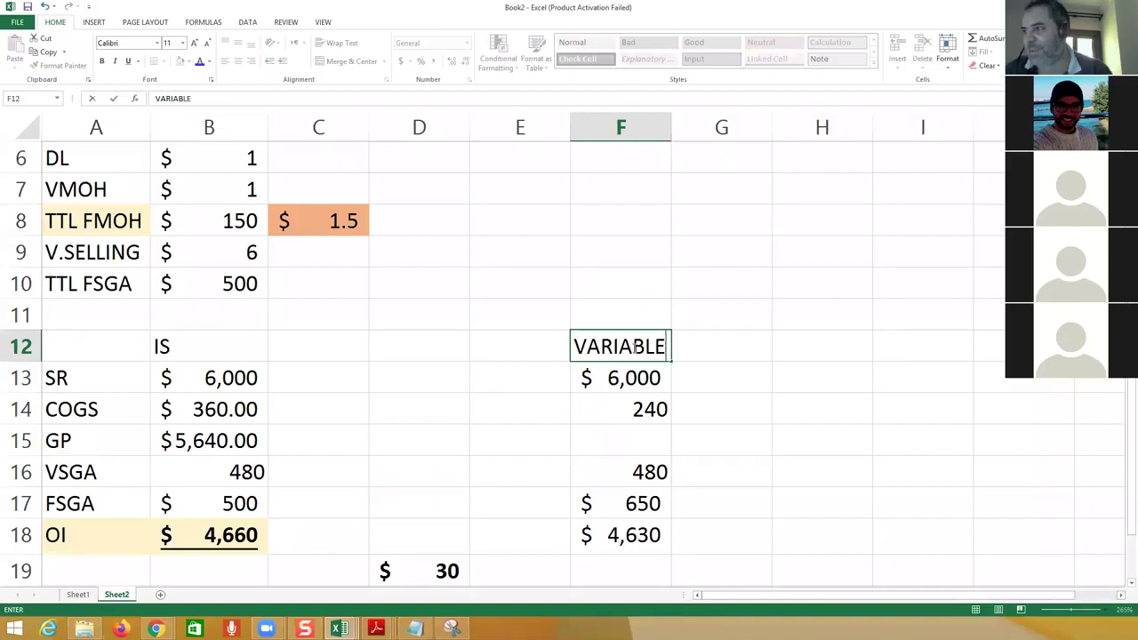
key("Tab")
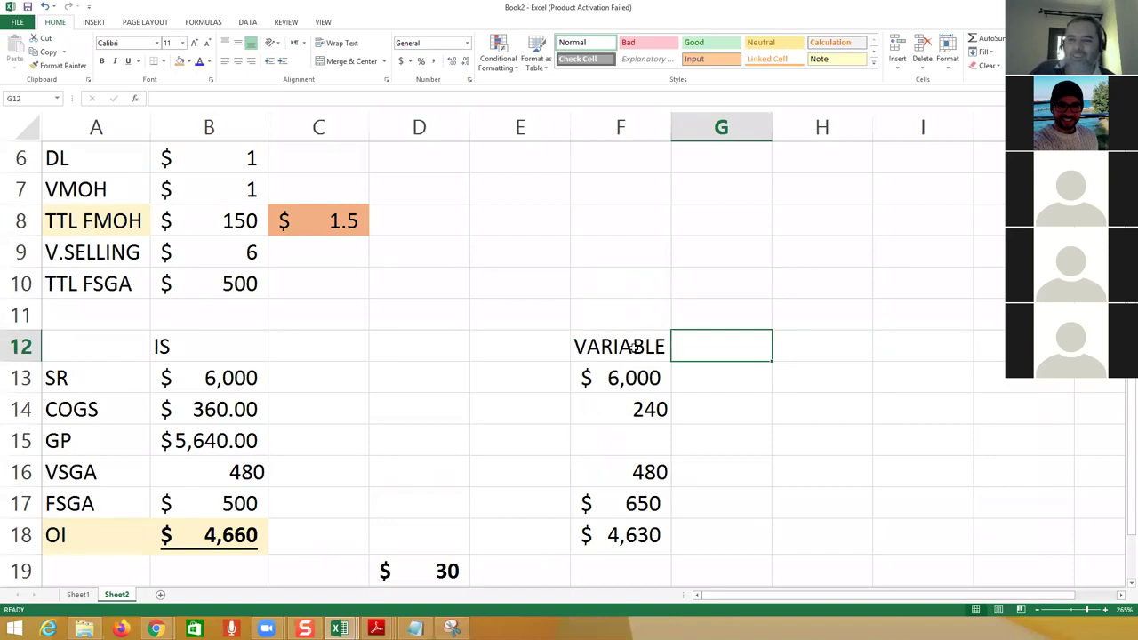
left_click(580, 343)
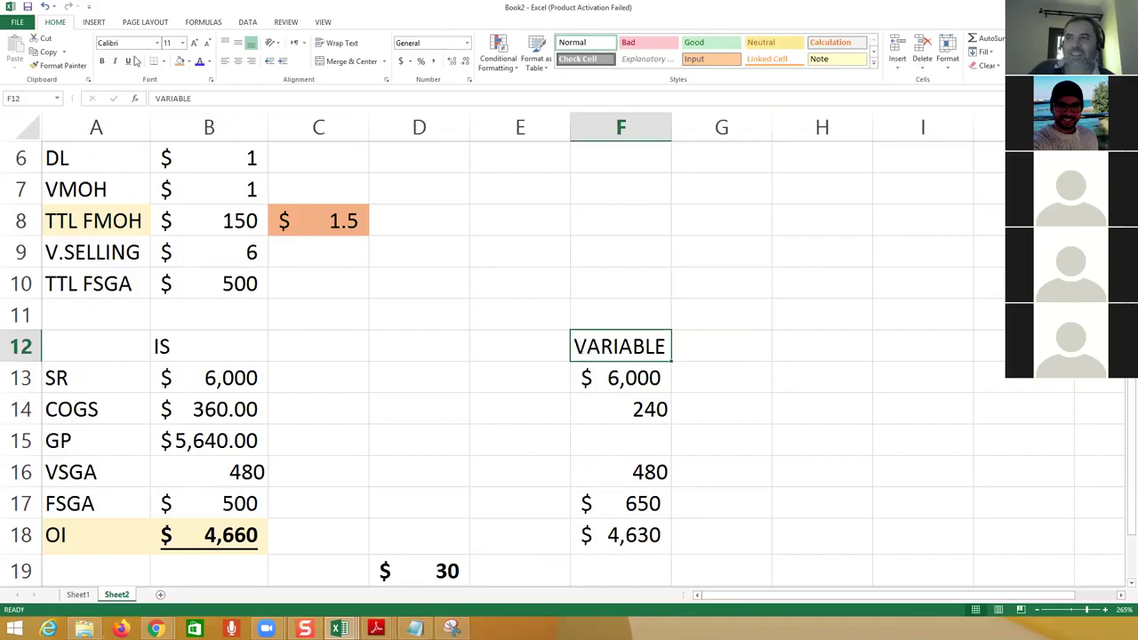
left_click(103, 61)
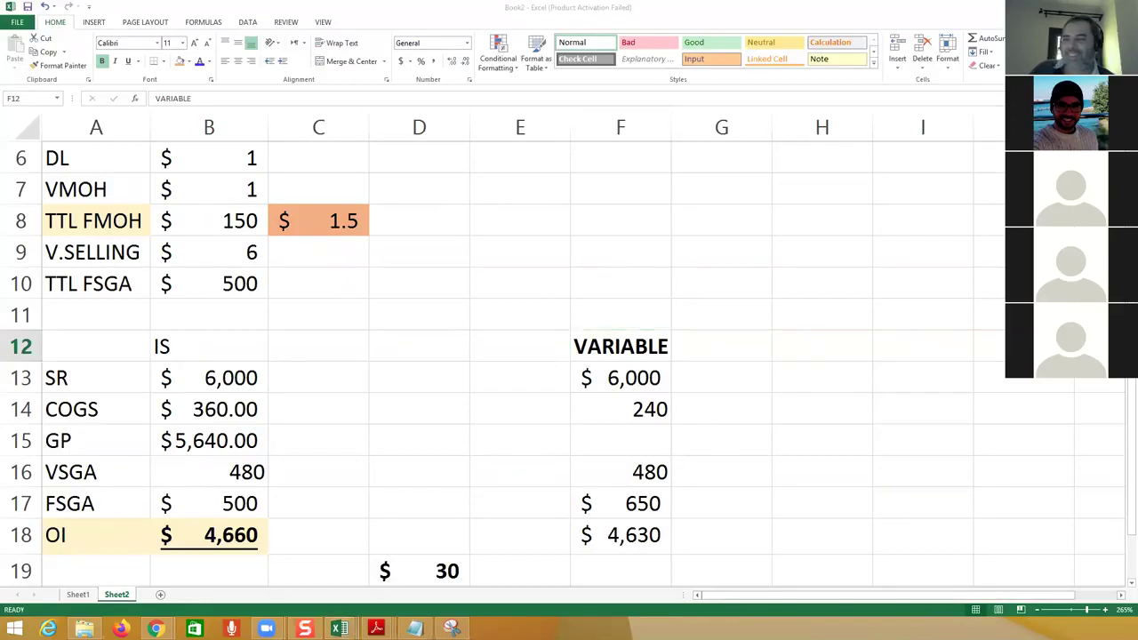
left_click(654, 366)
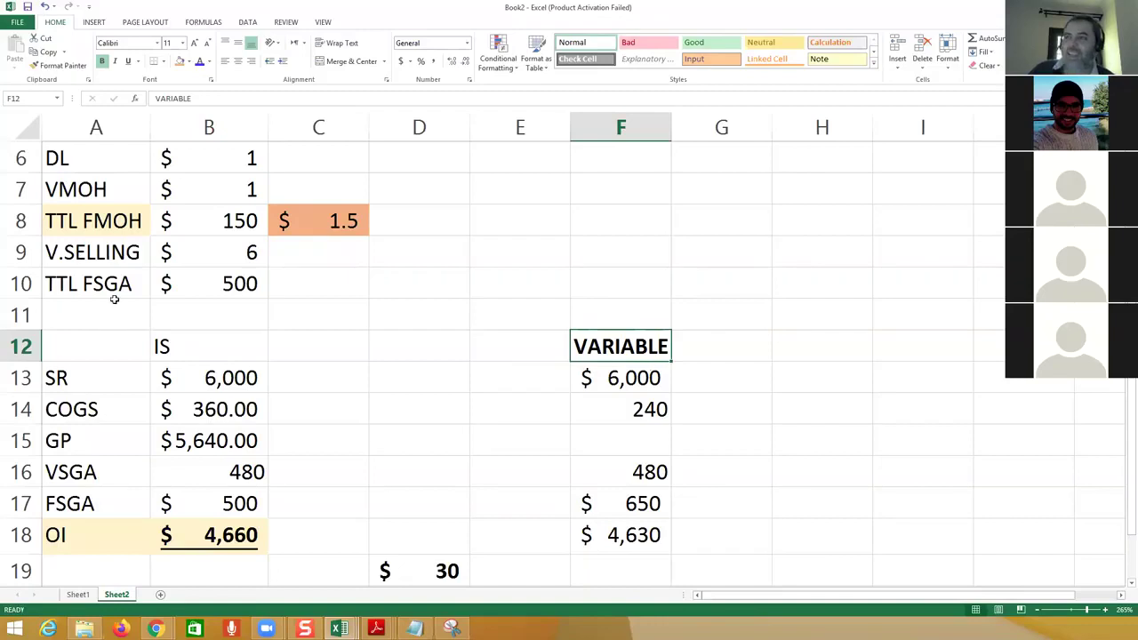
Step: Fill the V.SELLING label and its amount in A9:B9 with light green
left_click(61, 255)
left_click(175, 255, "shift")
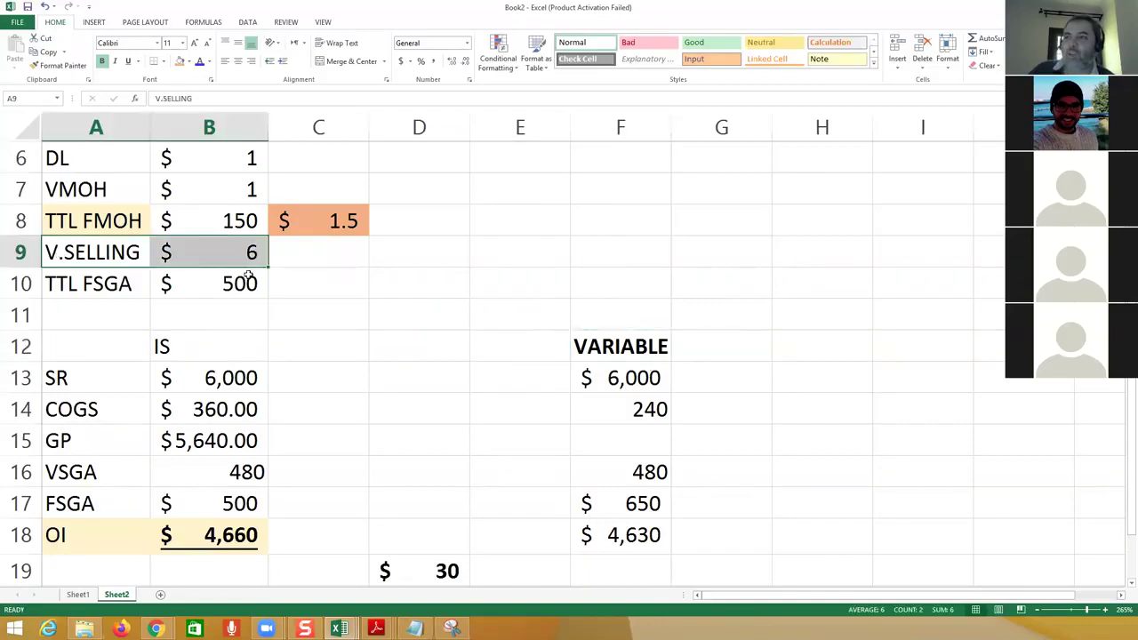
left_click(189, 61)
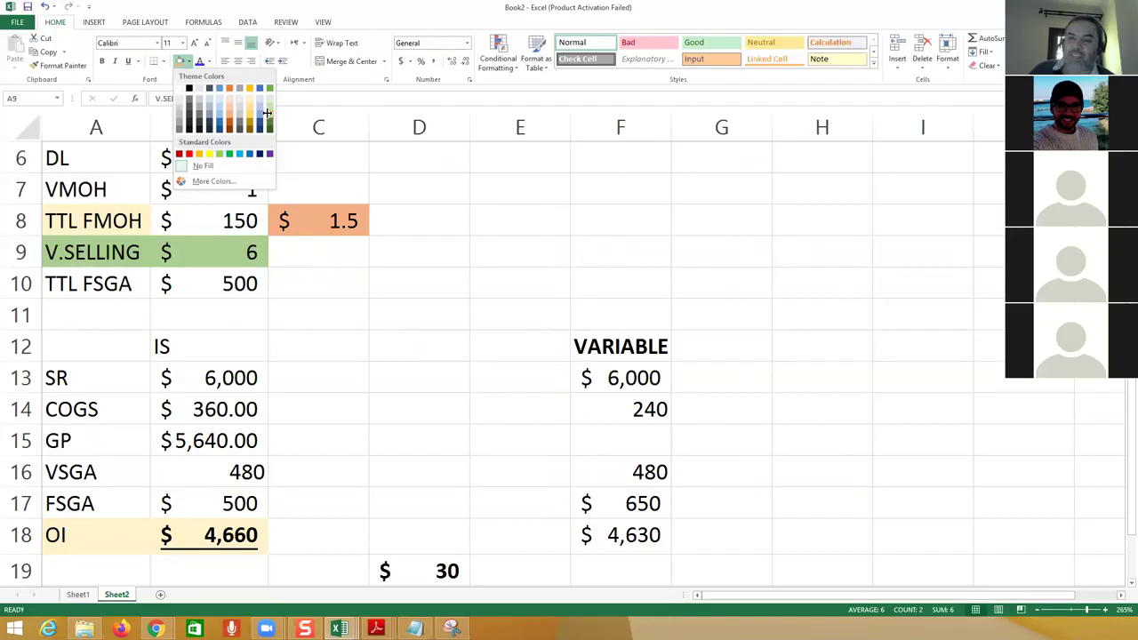
left_click(267, 113)
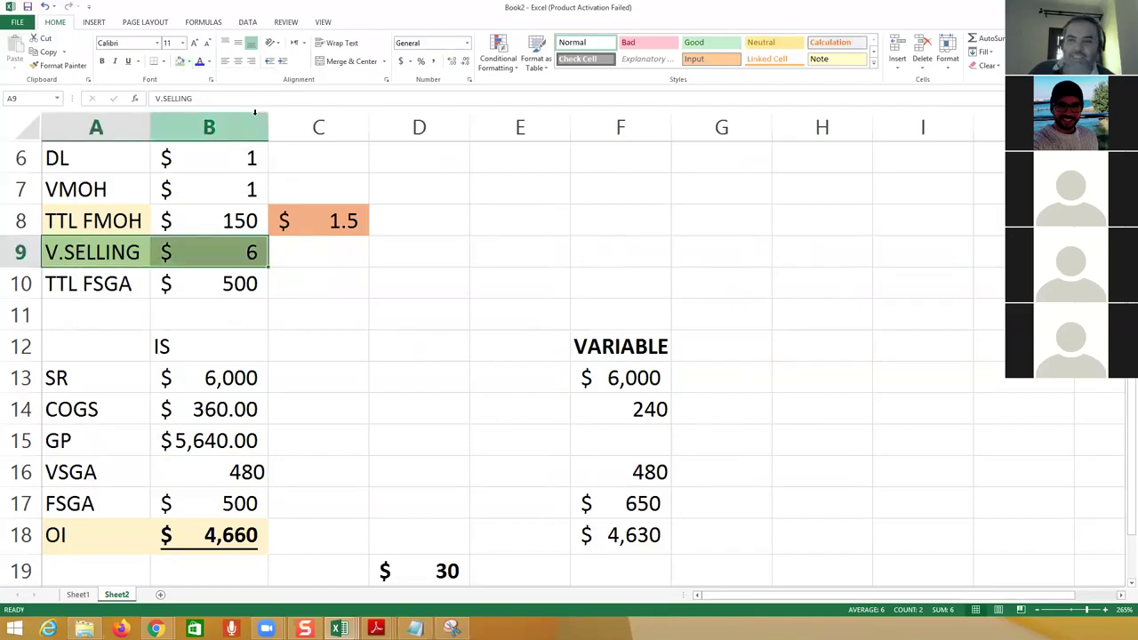
left_click(587, 335)
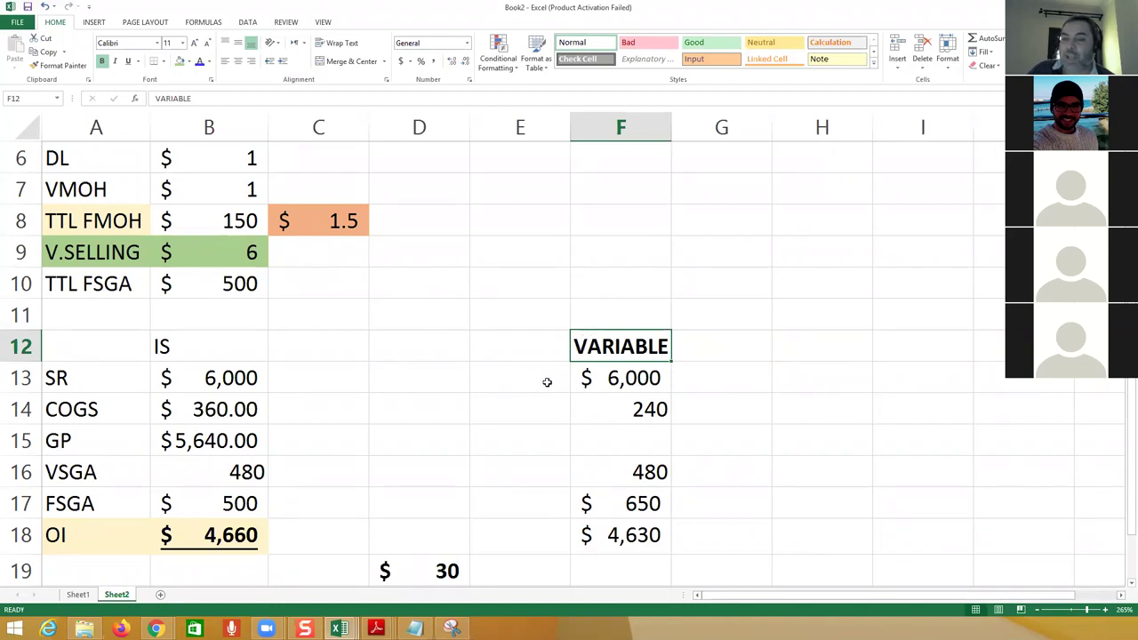
left_click(92, 251)
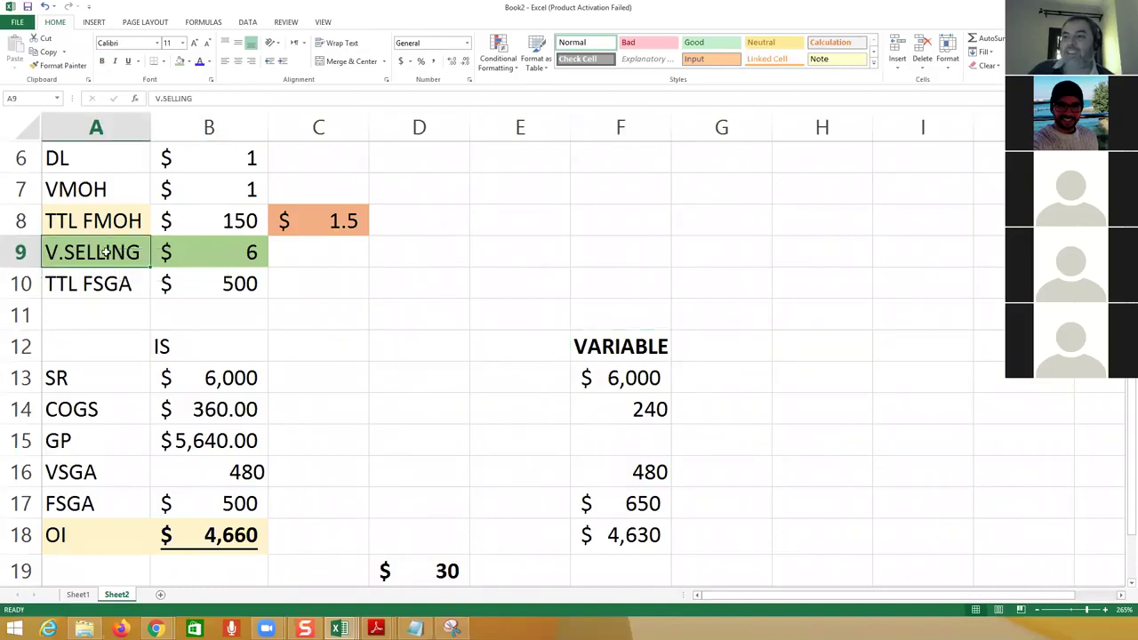
scroll(98, 266, "up", 1)
left_click_drag(85, 283, 230, 282)
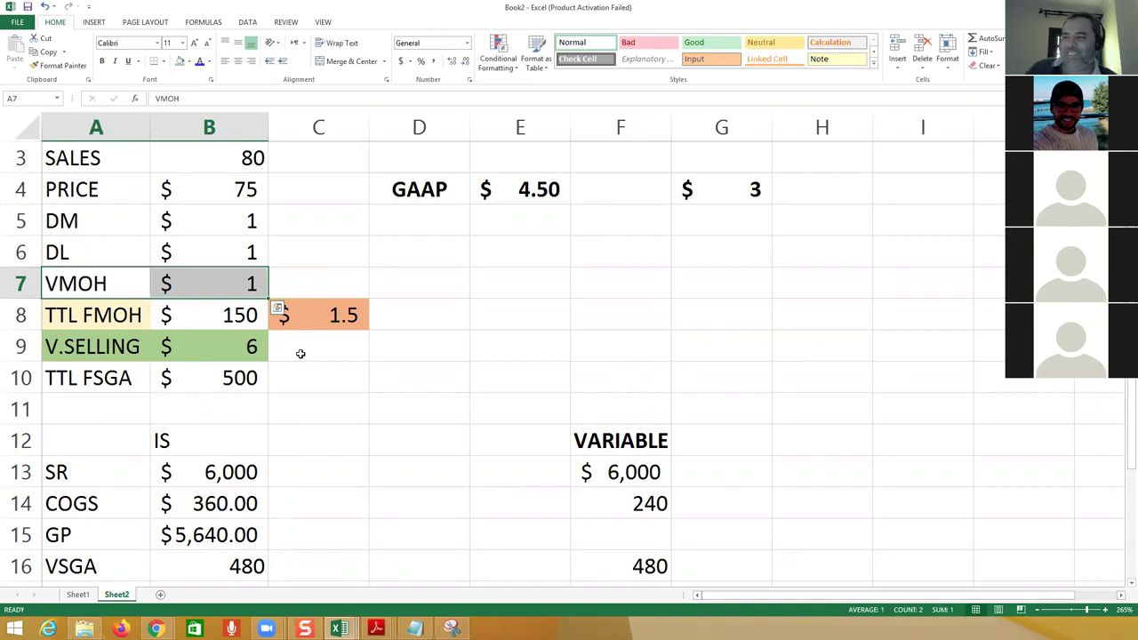
left_click(473, 292)
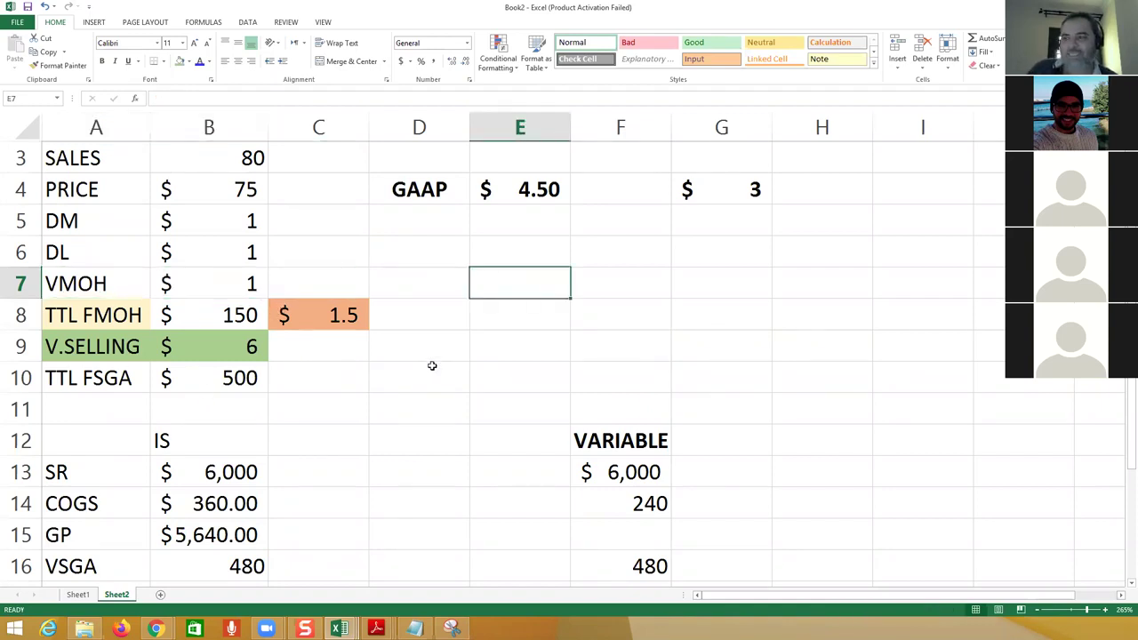
Step: Merge and center E2:F2 above the unit costs and outline the merged cell with a thick box border
scroll(433, 363, "up", 1)
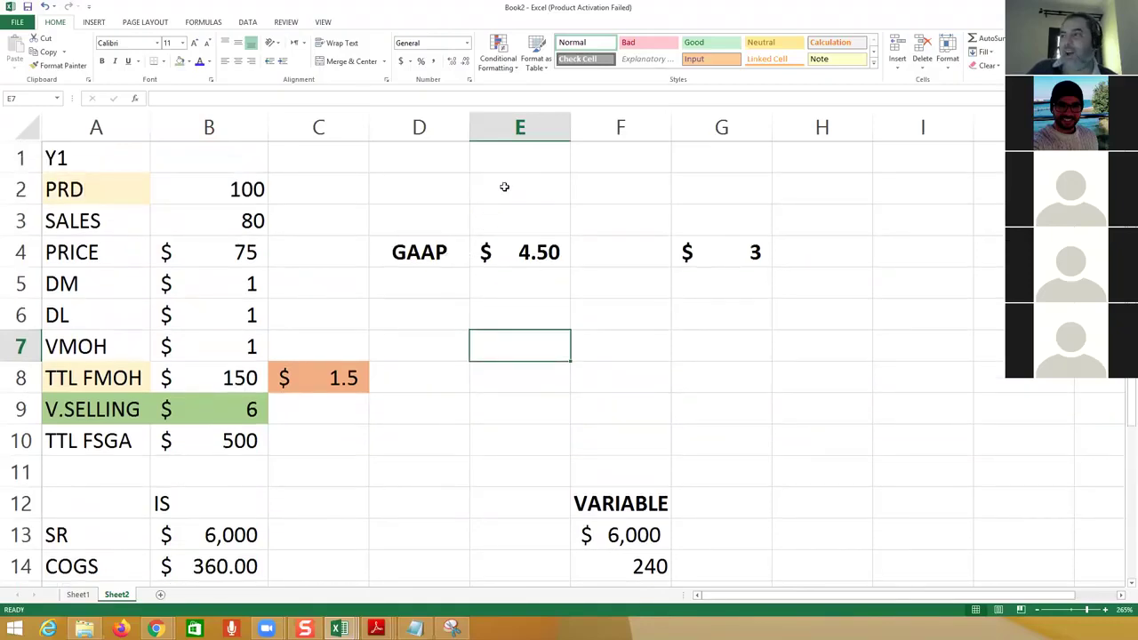
left_click_drag(504, 187, 653, 185)
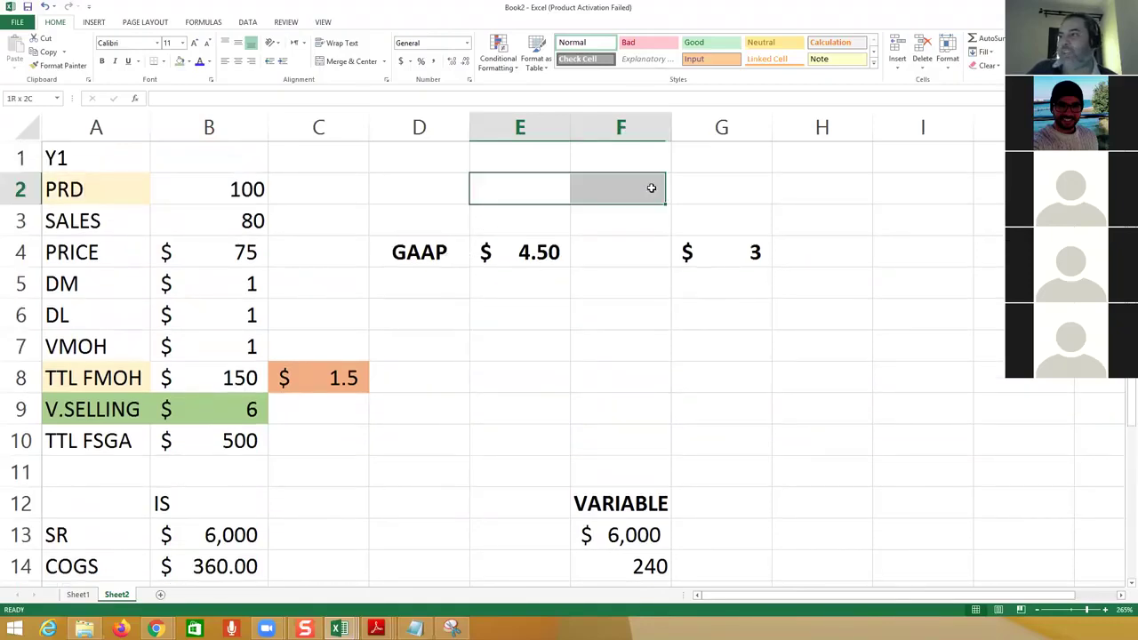
left_click(335, 64)
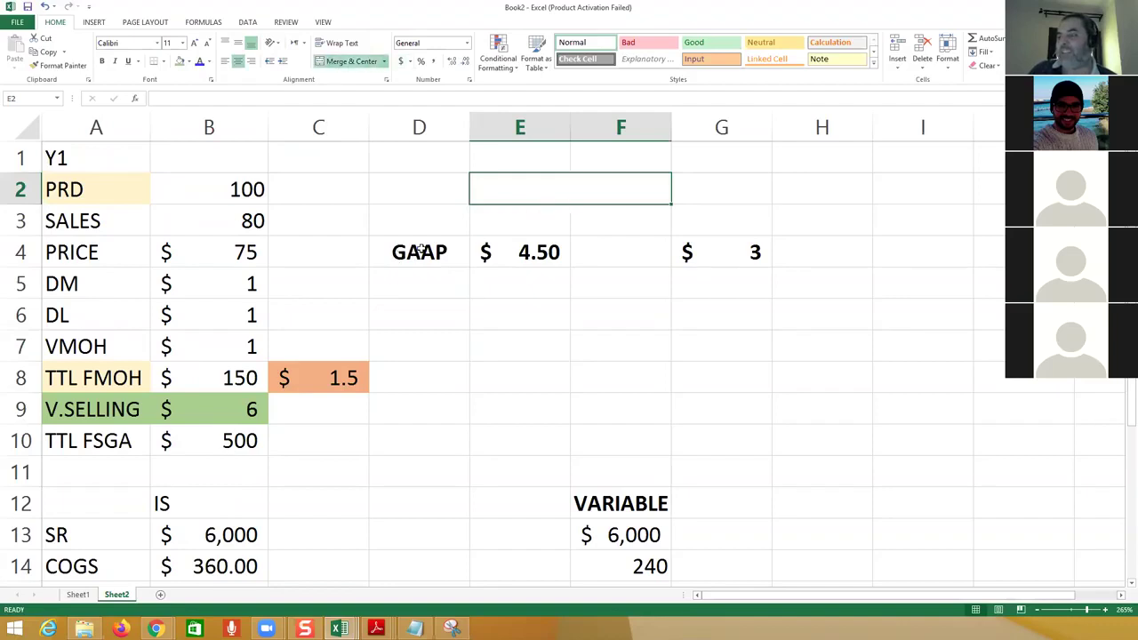
left_click_drag(414, 253, 520, 248)
left_click_drag(738, 254, 833, 254)
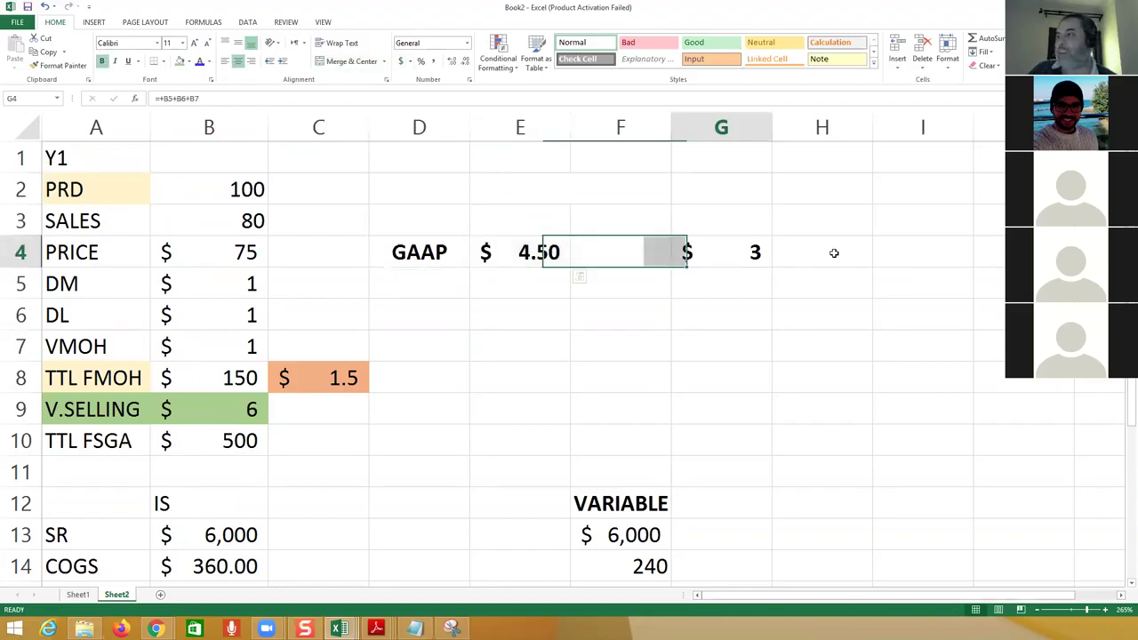
left_click(543, 191)
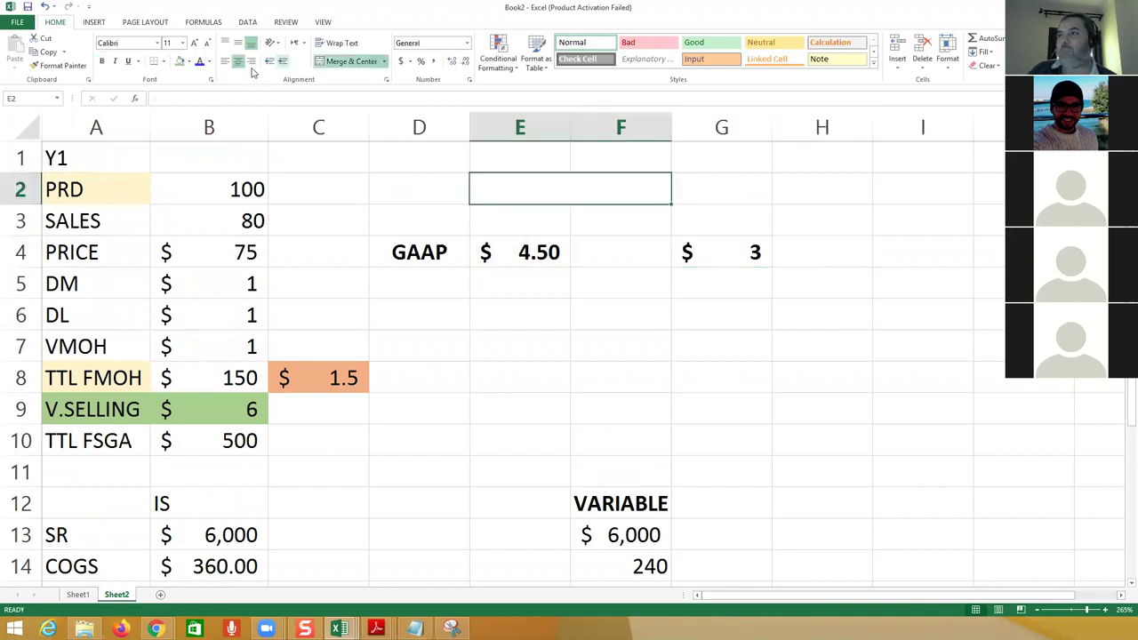
left_click(163, 60)
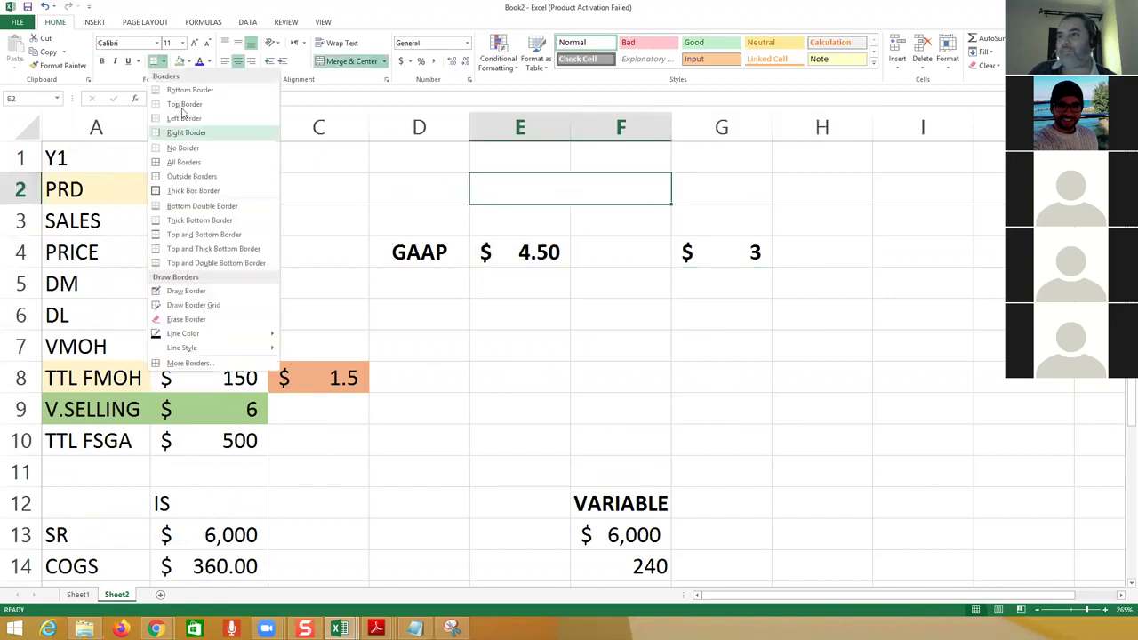
left_click(182, 192)
left_click(550, 391)
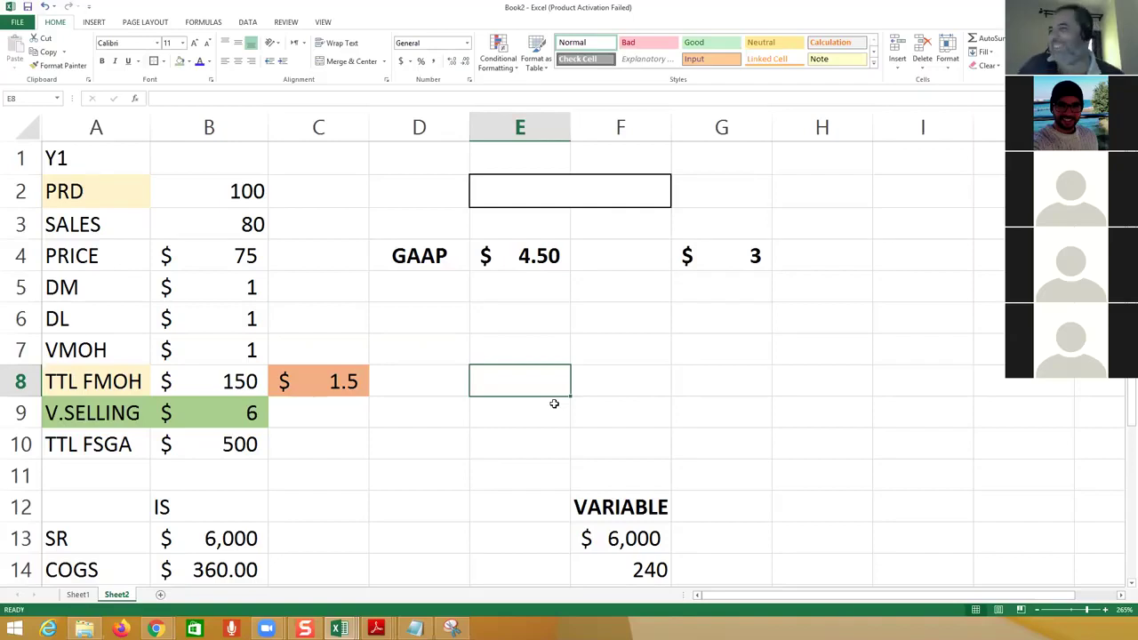
Step: Add a new worksheet to the workbook and enter COT in D2
left_click(160, 595)
scroll(436, 199, "up", 10)
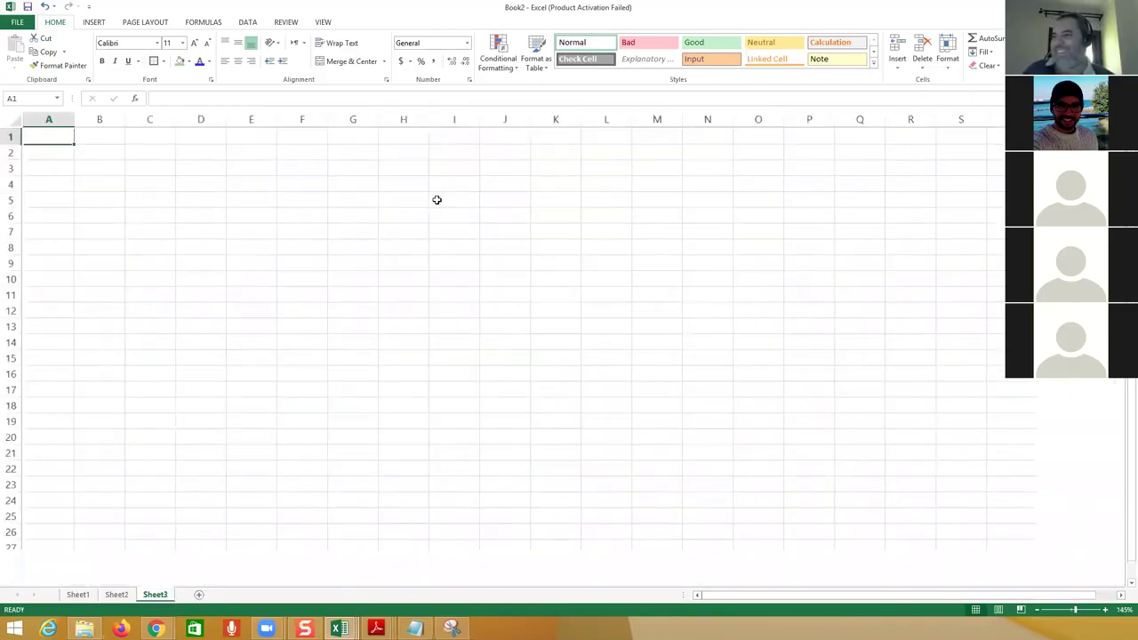
left_click(411, 195)
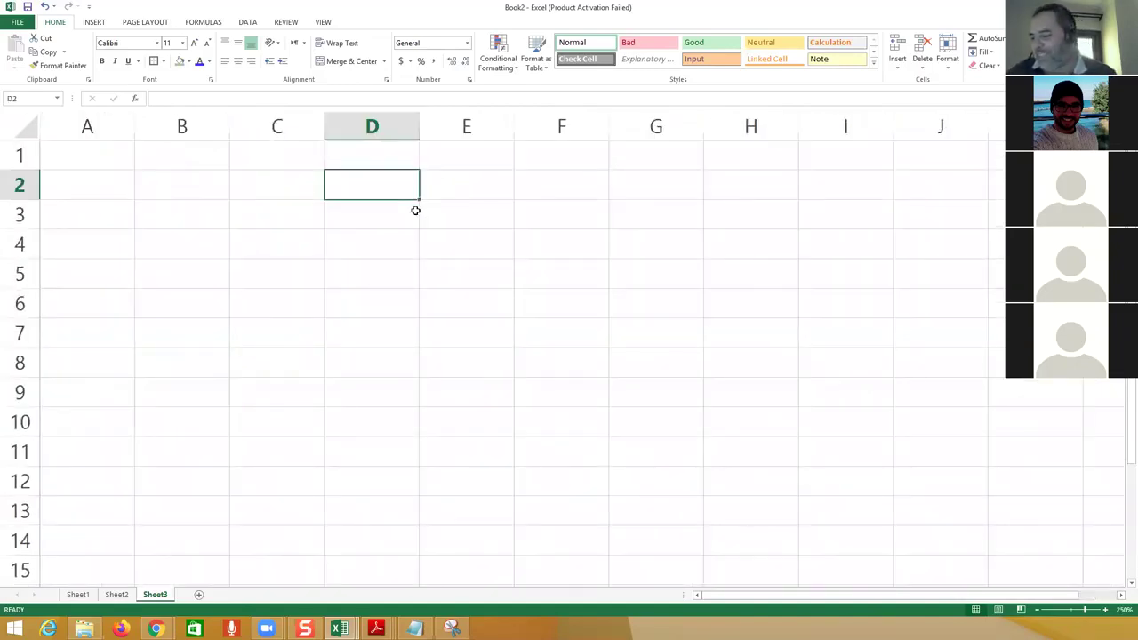
type("COT")
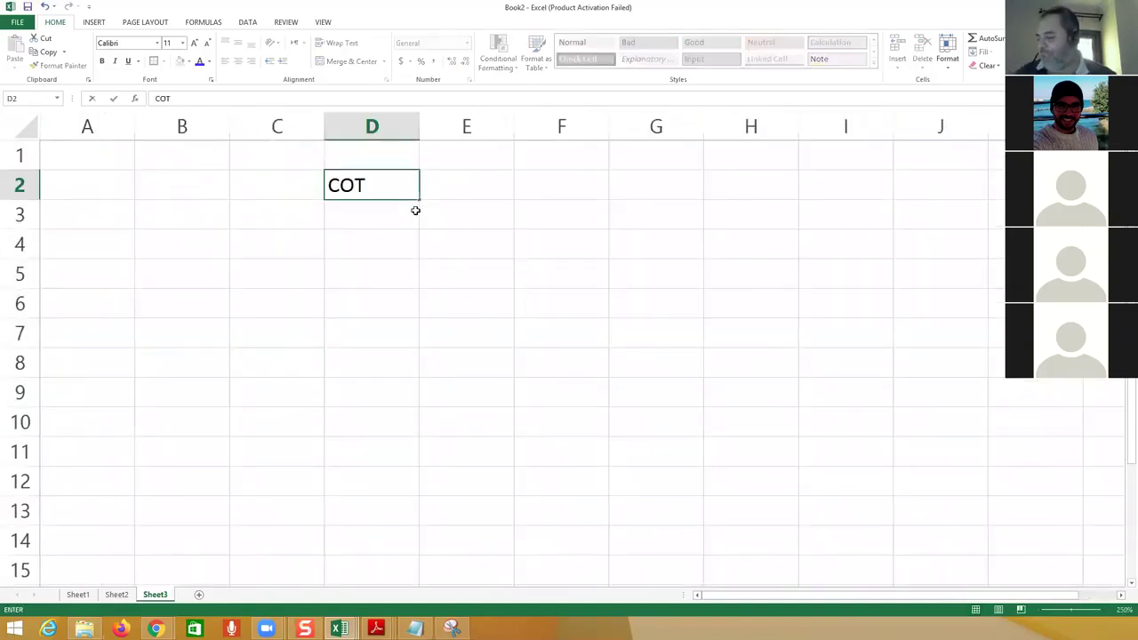
key("Return")
key("Left")
key("Right")
key("Right")
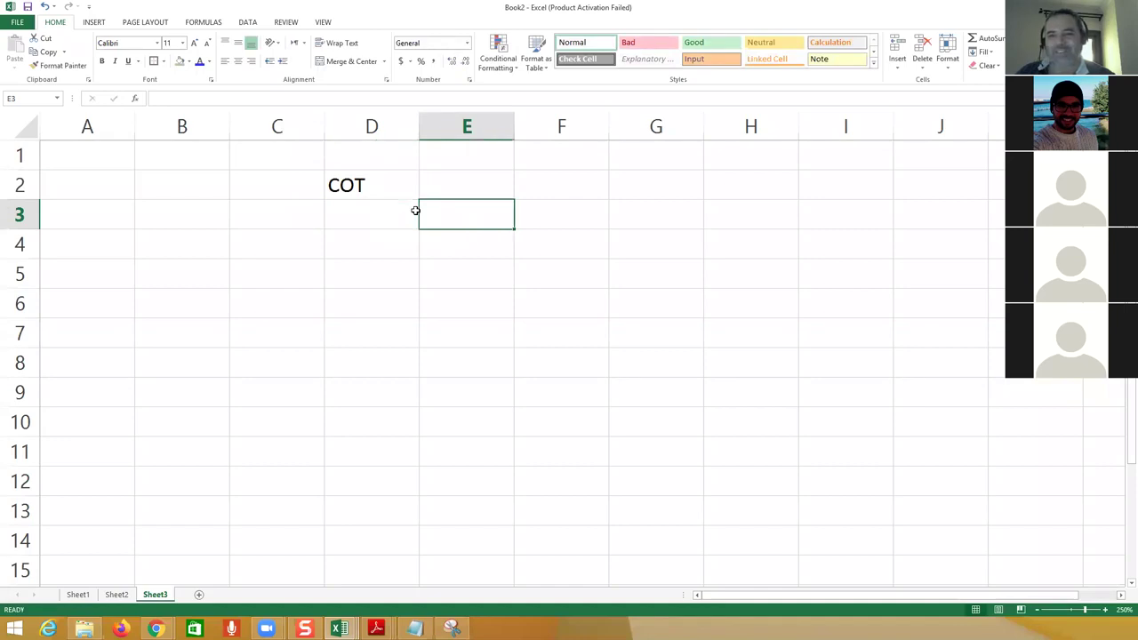
key("Down")
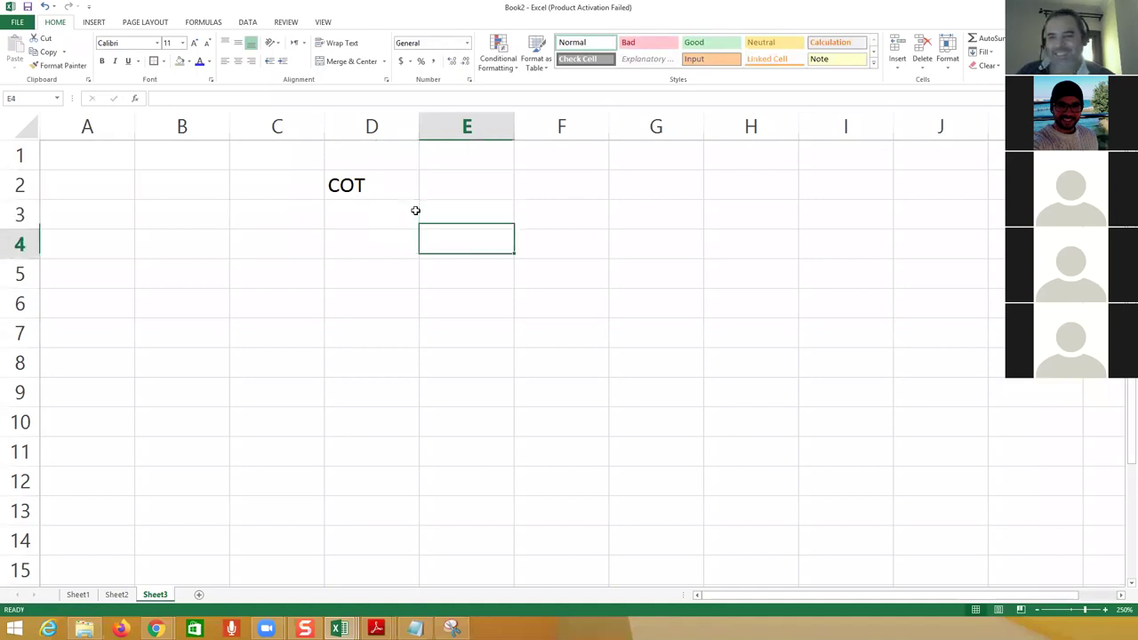
key("Left")
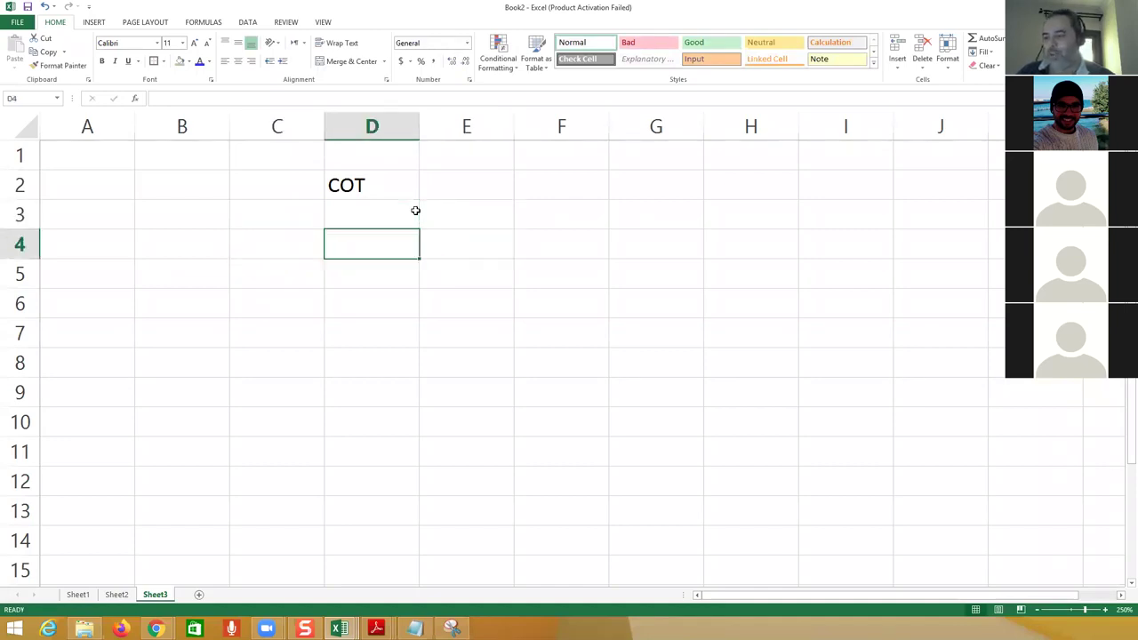
key("Down")
key("Left")
key("Right")
key("Right")
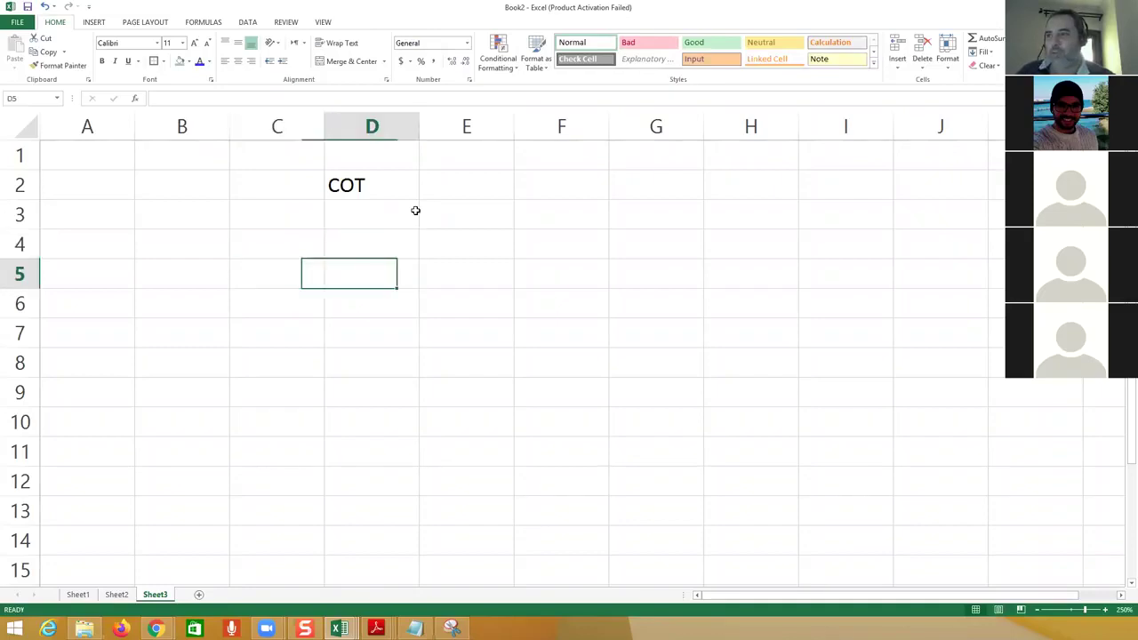
Step: Return to Sheet2 and title the outlined merged cell E2:F2 INV COST CH
left_click(116, 595)
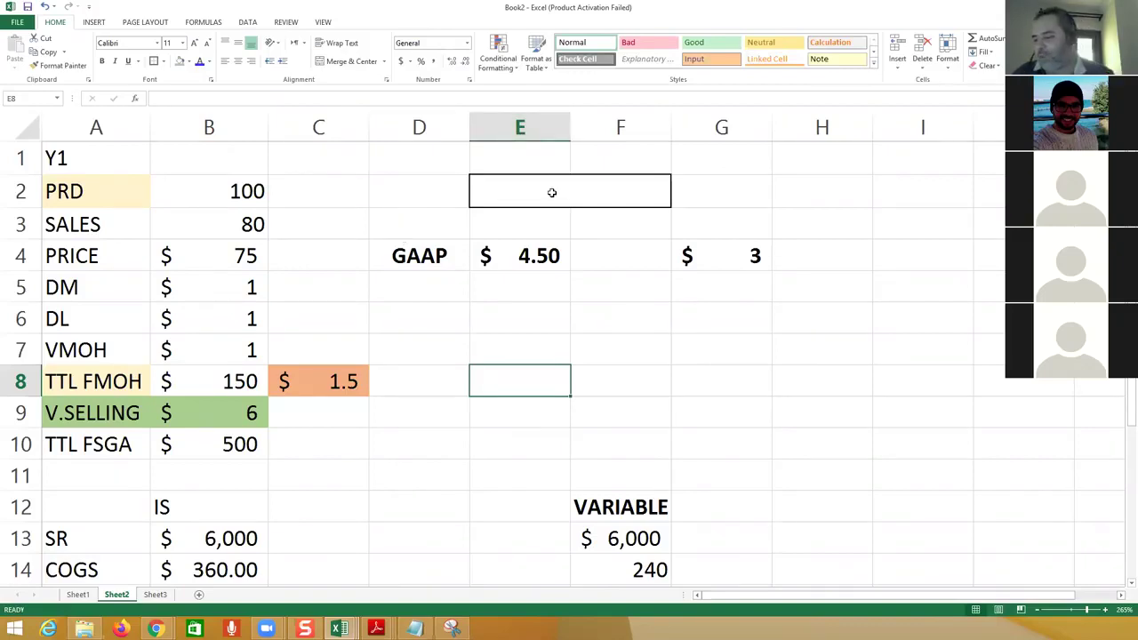
type("INV")
key("Escape")
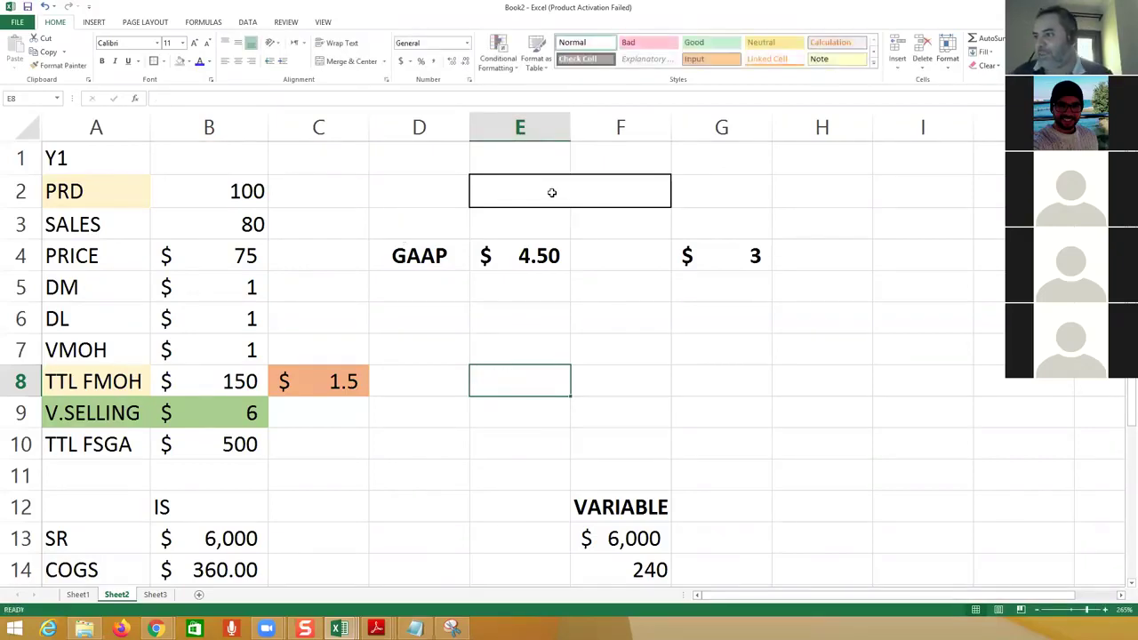
key("Up")
key("Up")
key("Up")
key("Up")
key("Up")
key("Up")
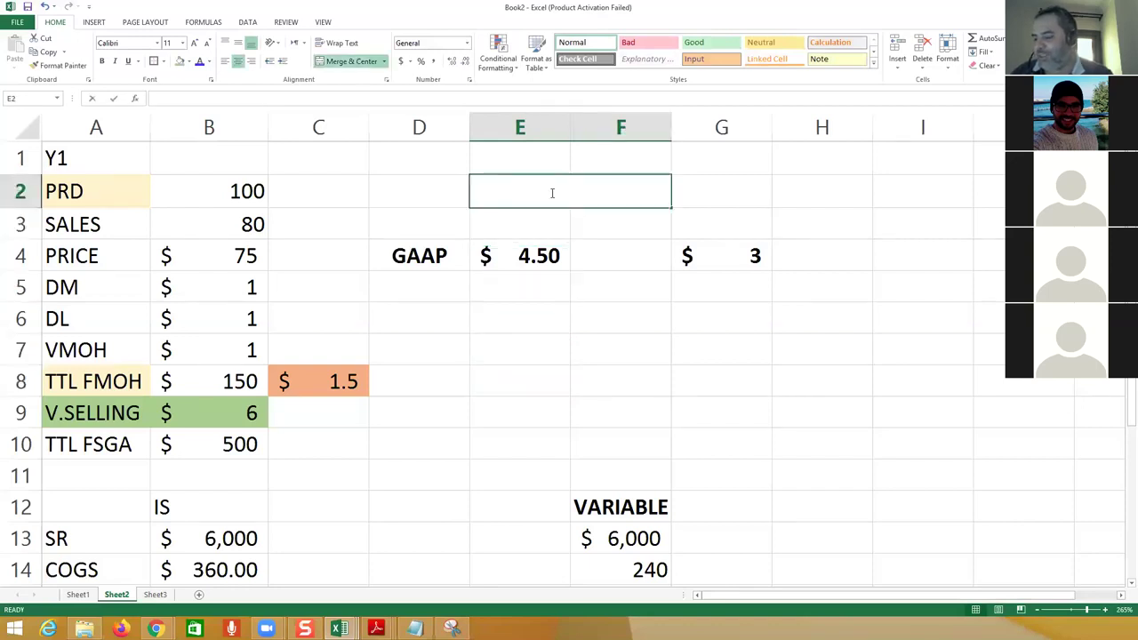
type("INV COST CH")
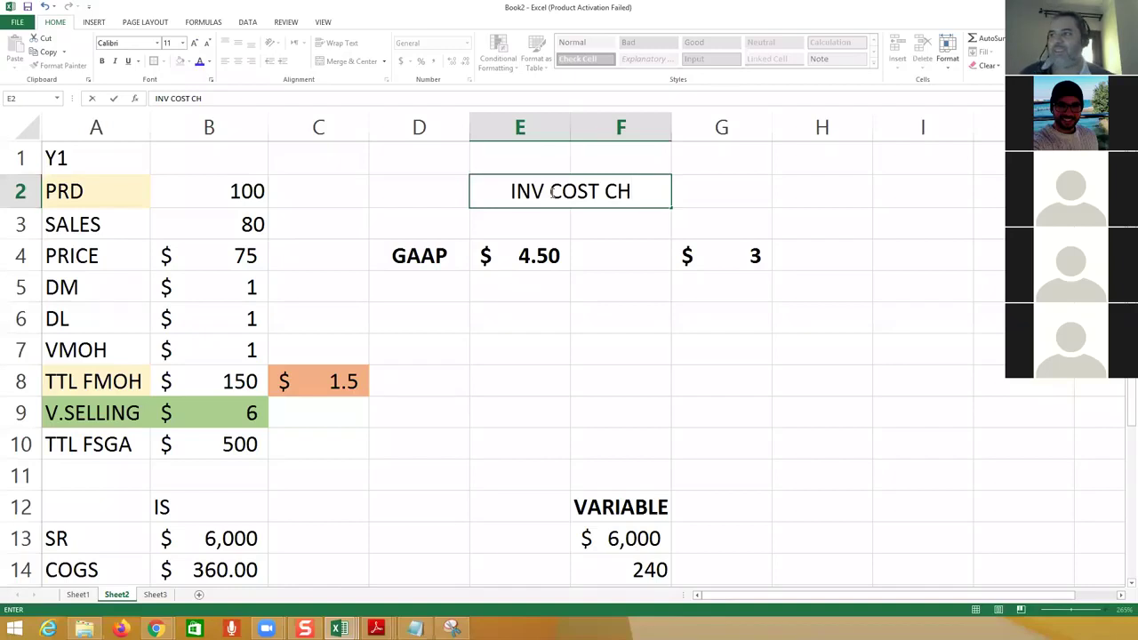
key("Return")
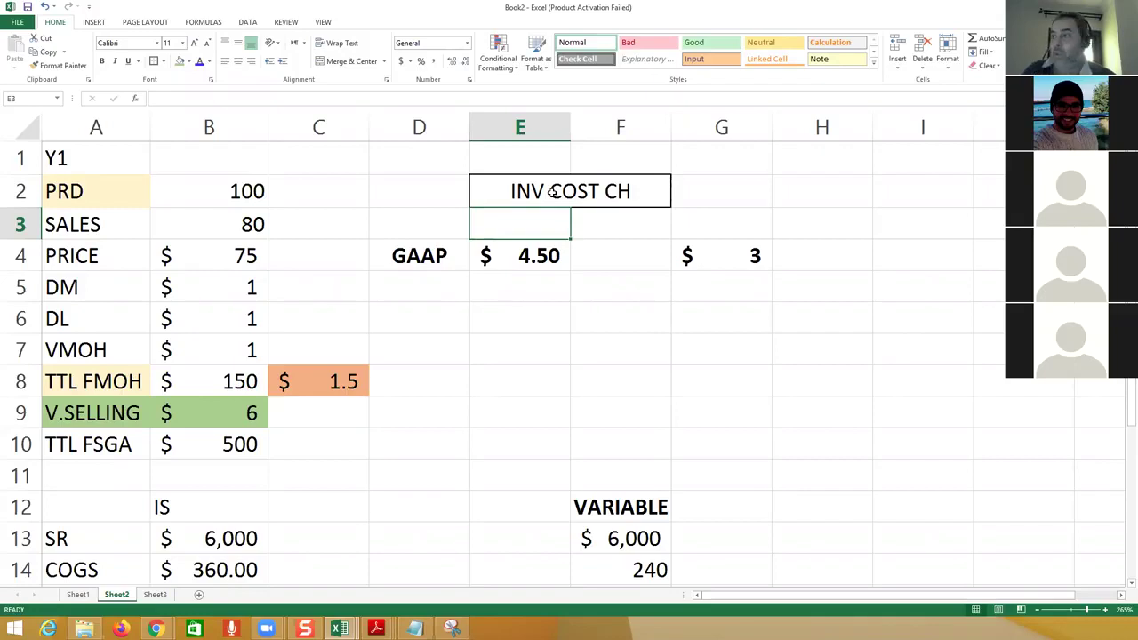
Step: Review the variable unit cost in G4, then compare the SR, VSGA and FSGA rows across both income statements
left_click(703, 260)
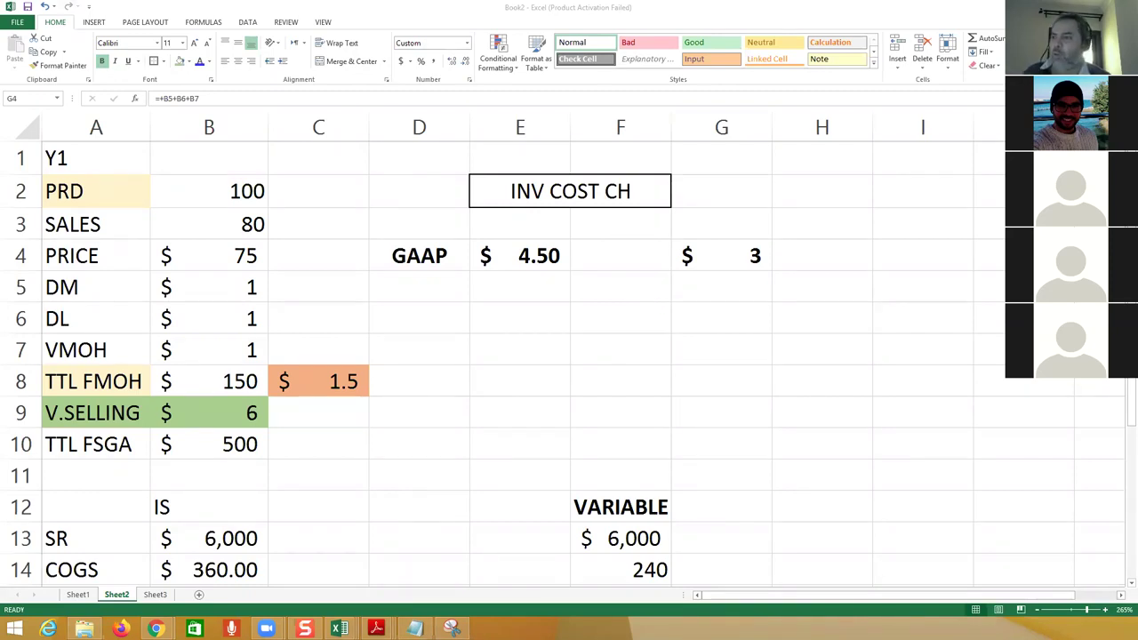
left_click_drag(578, 531, 116, 539)
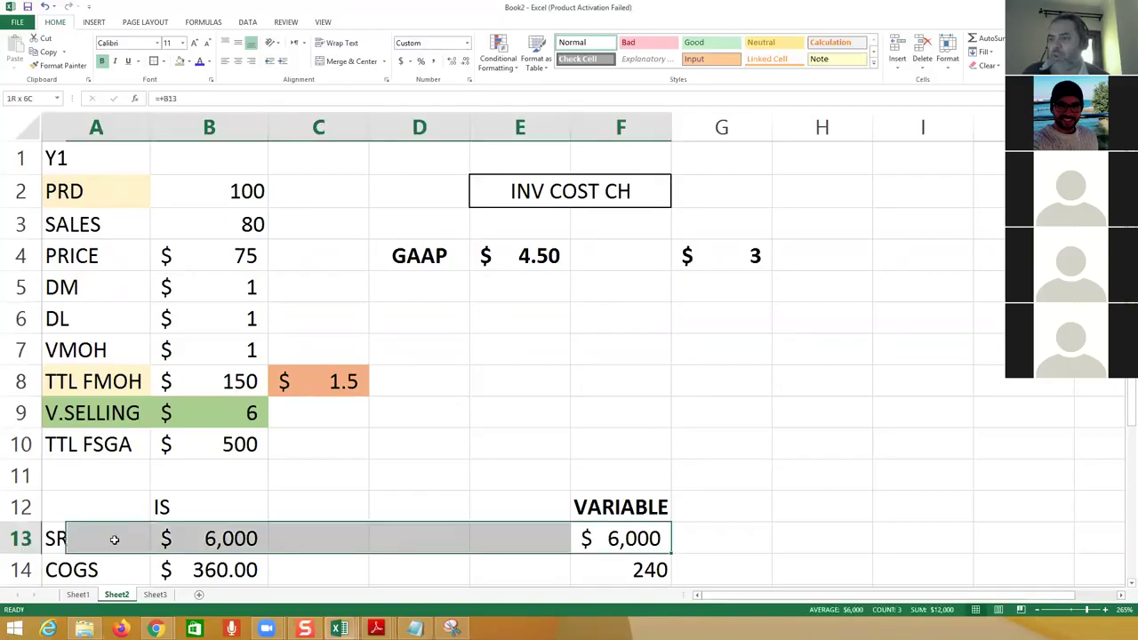
scroll(223, 455, "down", 4)
left_click_drag(91, 259, 555, 292)
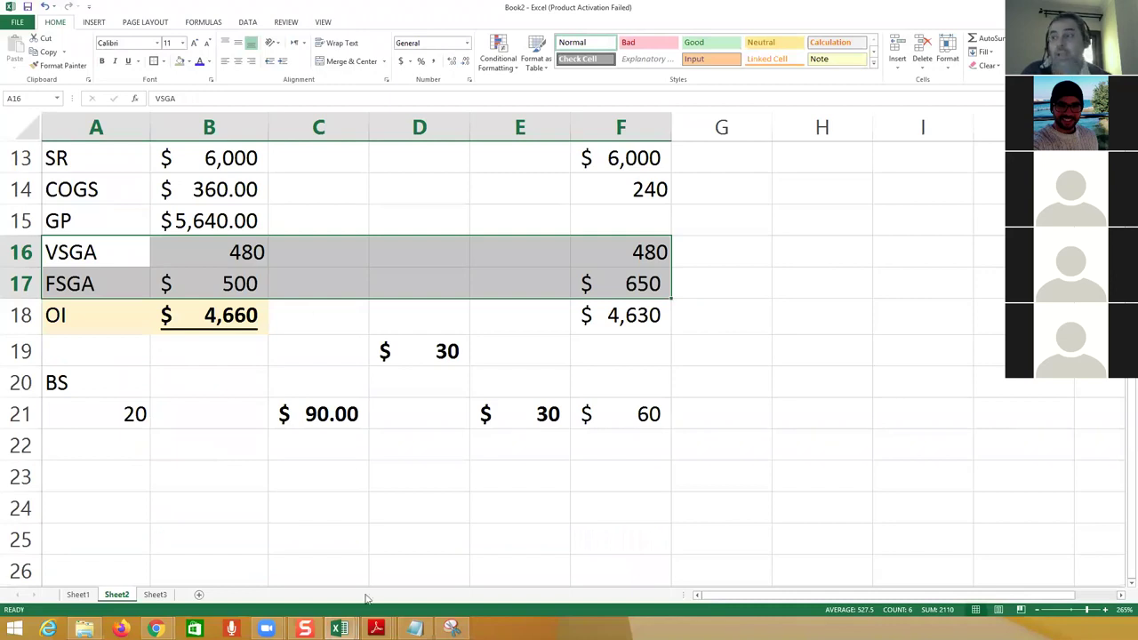
Step: Switch to Section D Cost Accounting.pdf in Adobe Reader and find the absorption versus variable costing diagram on page 62
mouse_move(376, 629)
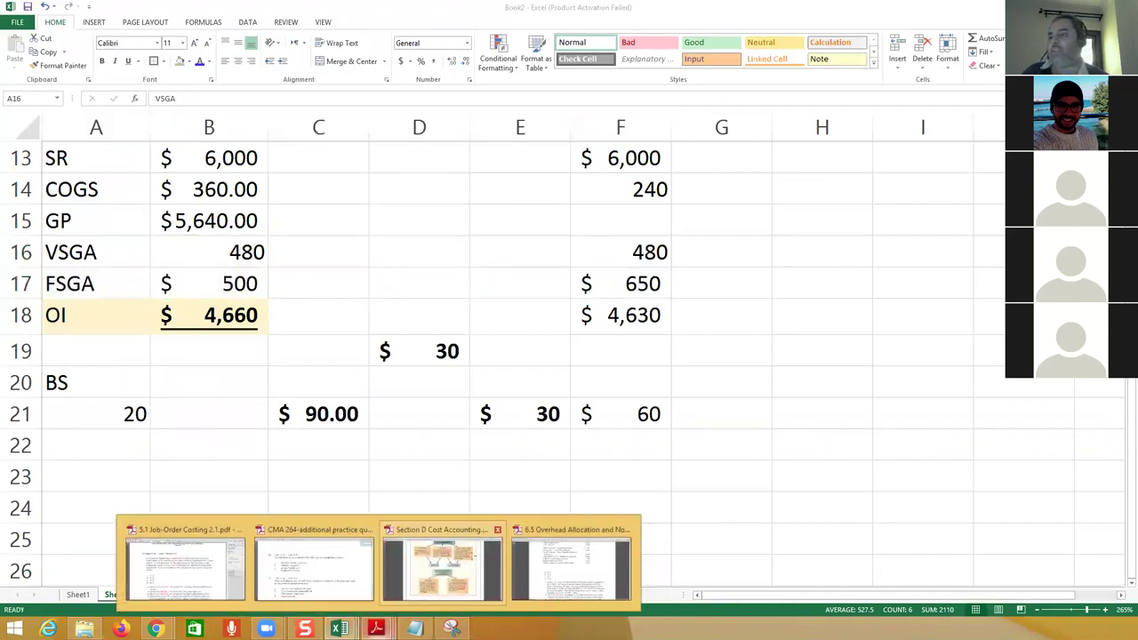
left_click(444, 560)
scroll(537, 505, "down", 20)
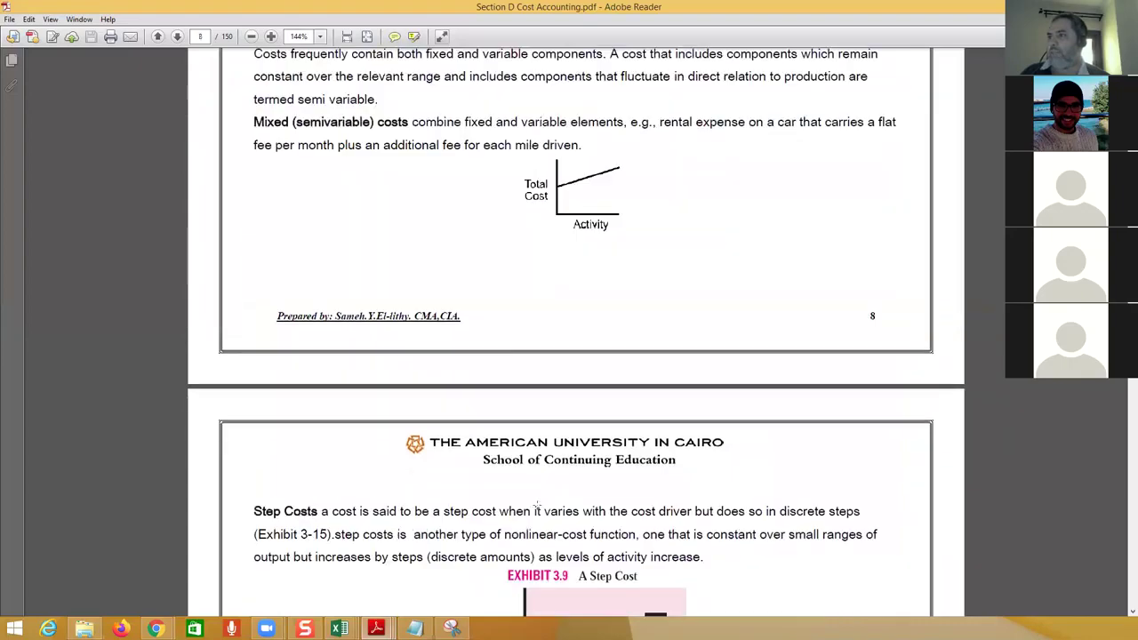
scroll(537, 505, "down", 20)
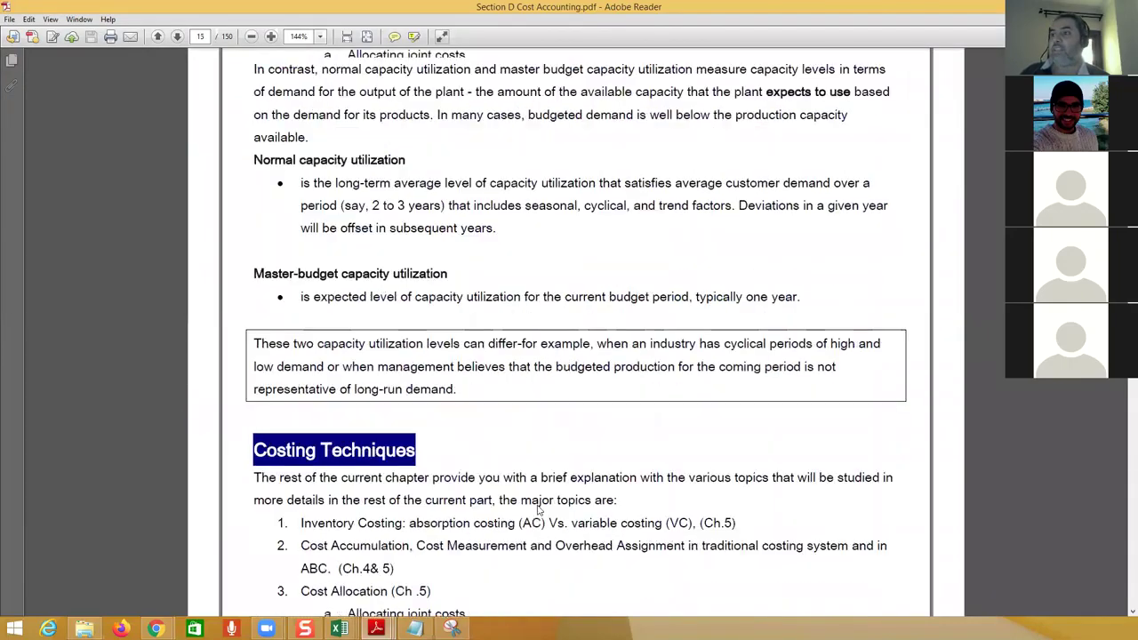
scroll(537, 505, "down", 20)
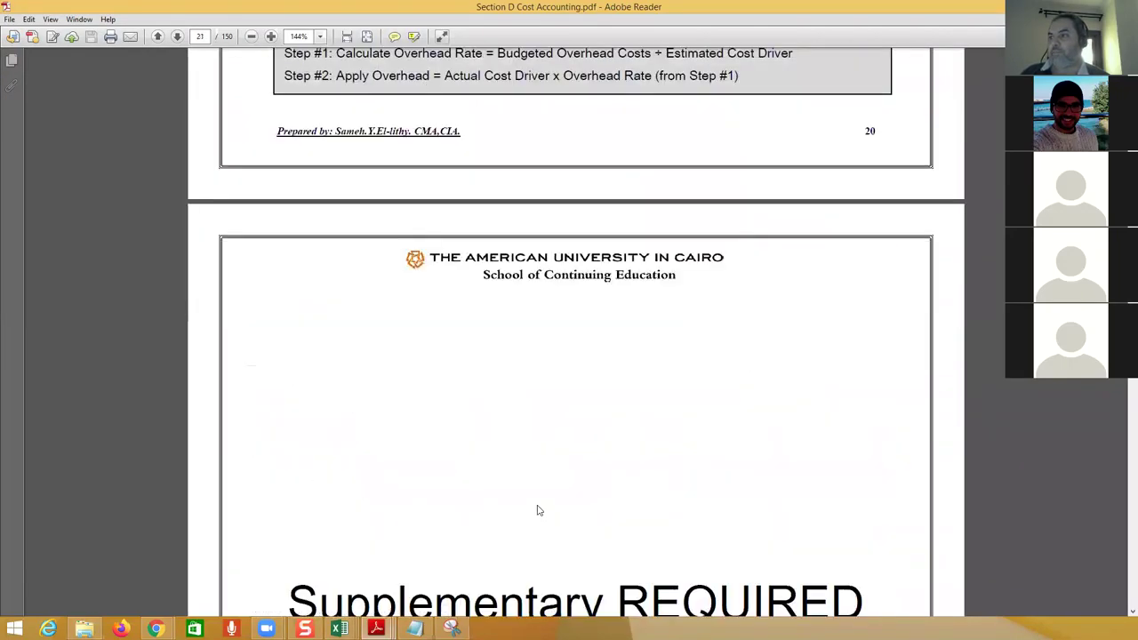
scroll(537, 505, "down", 10)
scroll(537, 505, "down", 20)
scroll(538, 505, "down", 20)
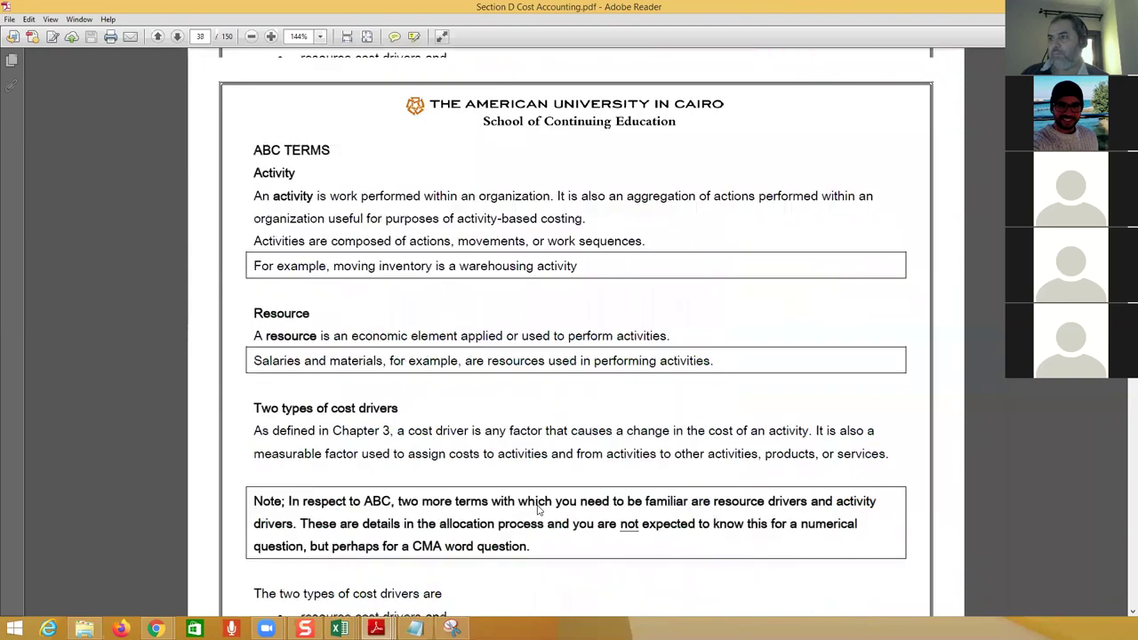
scroll(537, 505, "down", 20)
scroll(537, 509, "down", 10)
scroll(537, 505, "down", 20)
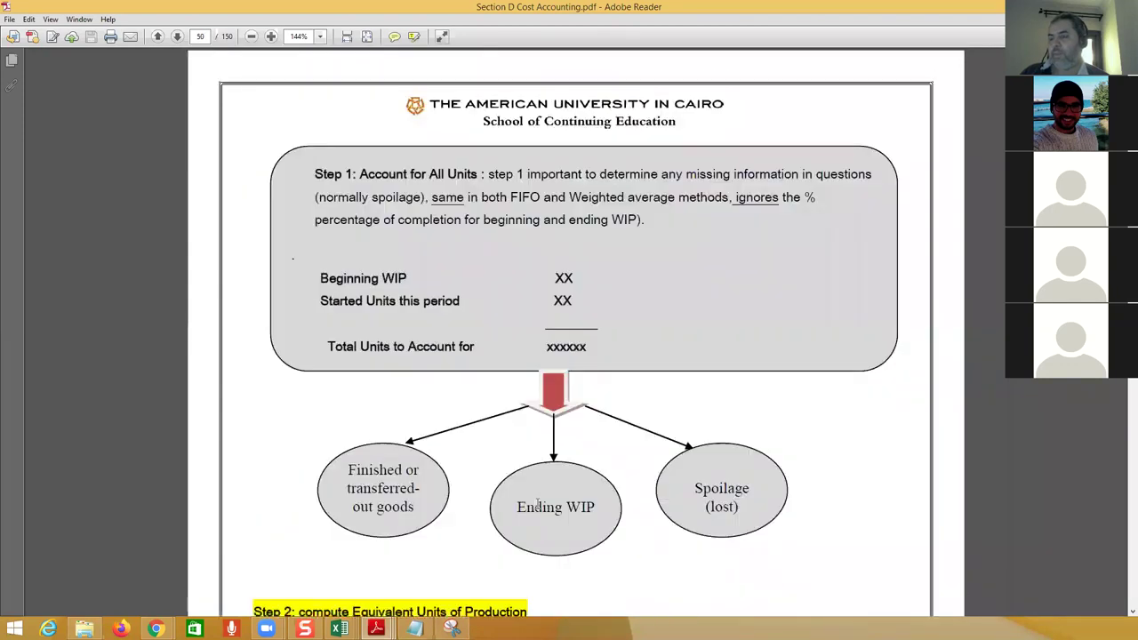
scroll(537, 508, "down", 20)
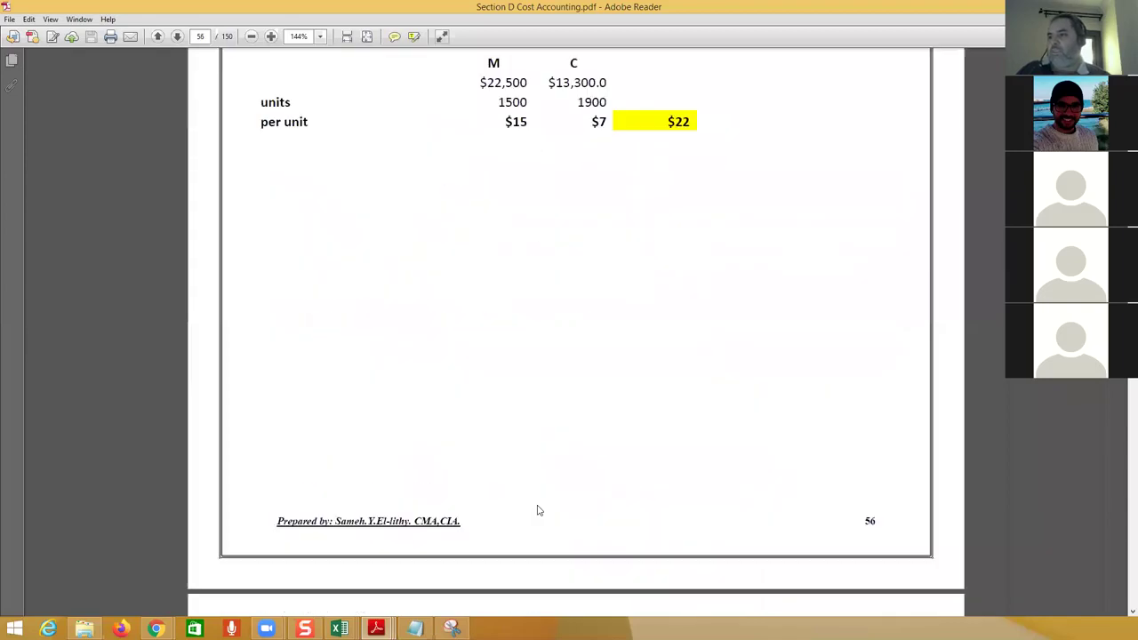
scroll(537, 507, "down", 12)
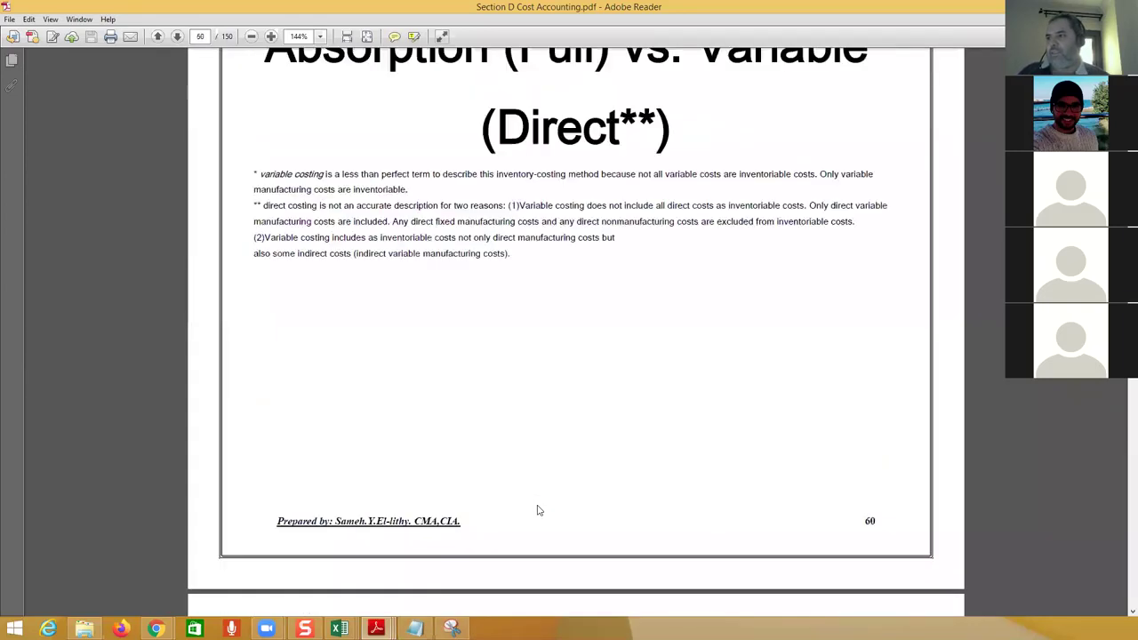
scroll(537, 509, "down", 10)
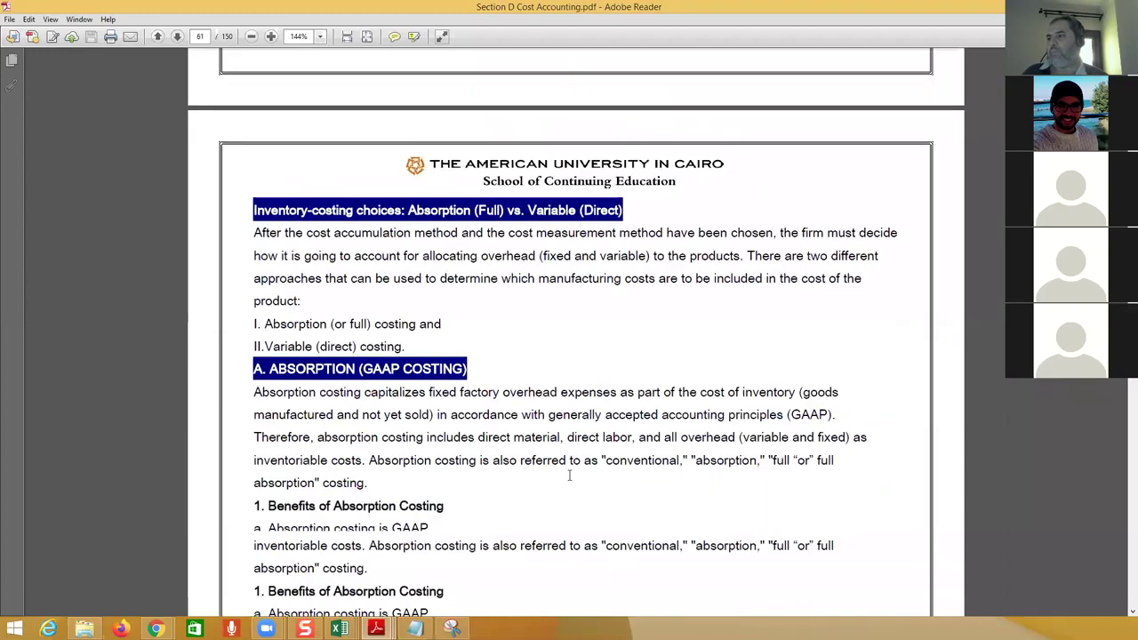
scroll(572, 473, "down", 15)
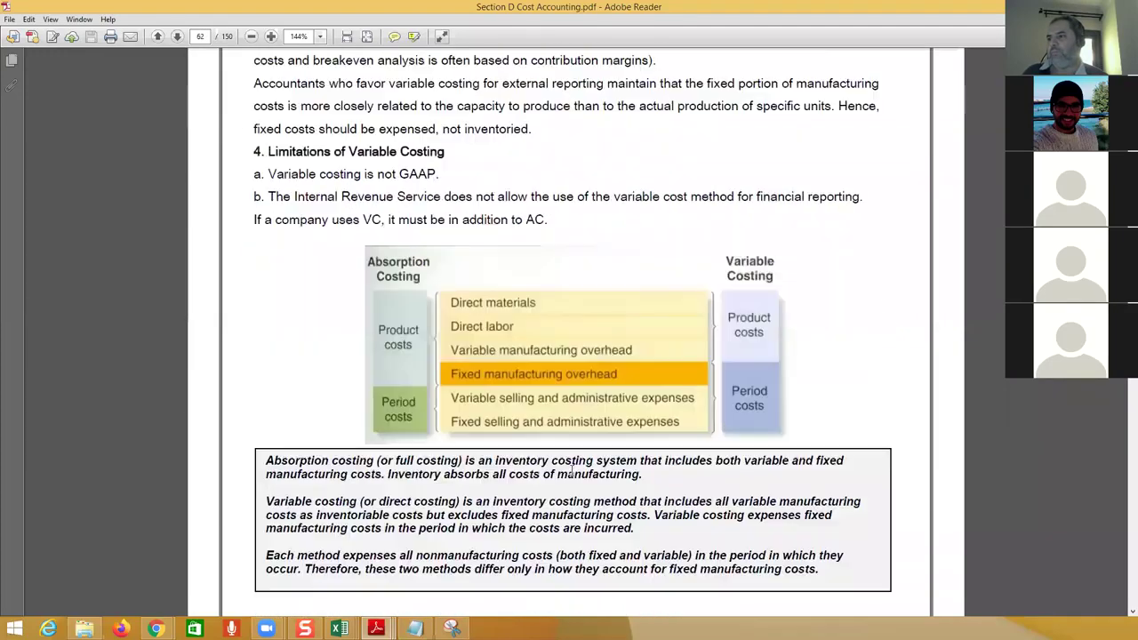
Step: Examine the diagram's product and period costs, marking the variable product costs, fixed manufacturing overhead and the selling and administrative expenses
scroll(754, 380, "up", 3)
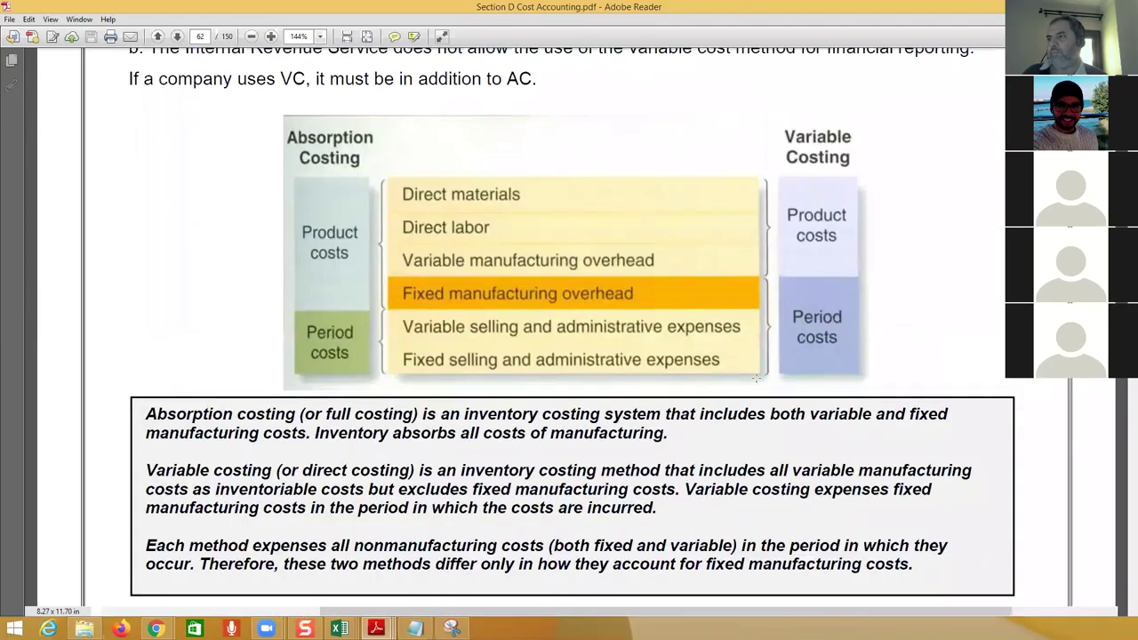
scroll(678, 526, "up", 2)
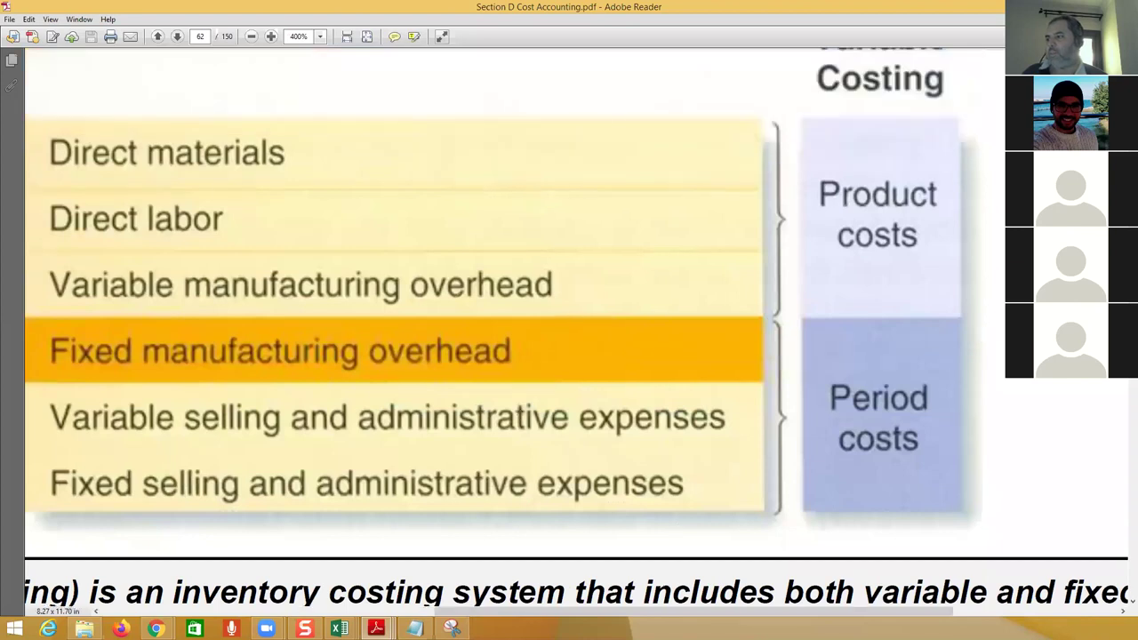
scroll(599, 514, "left", 4)
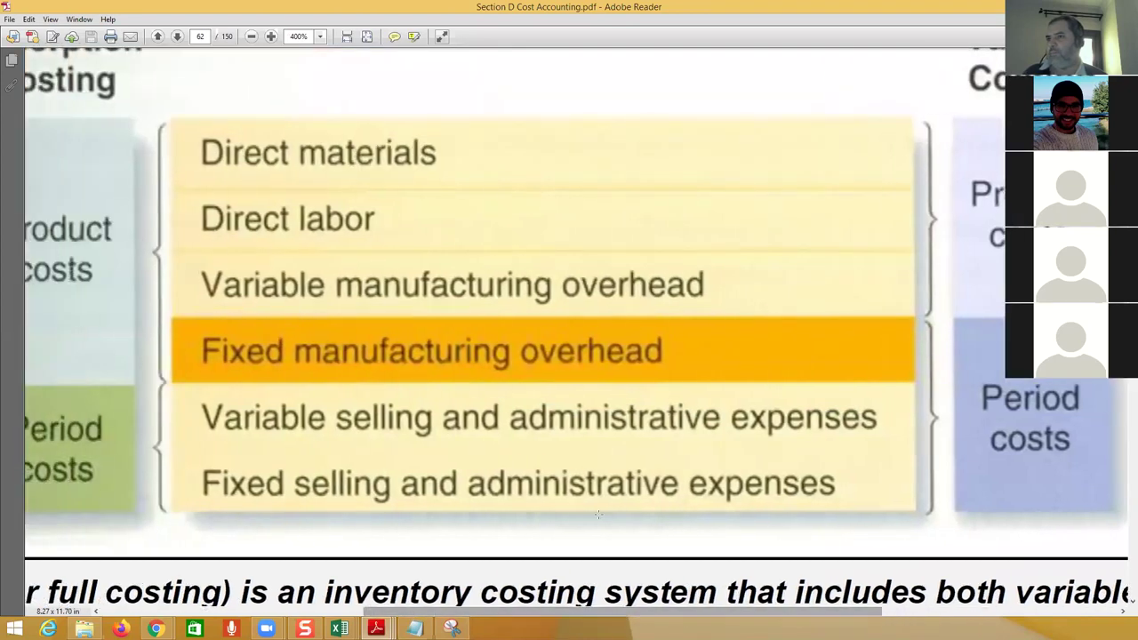
scroll(598, 514, "down", 1)
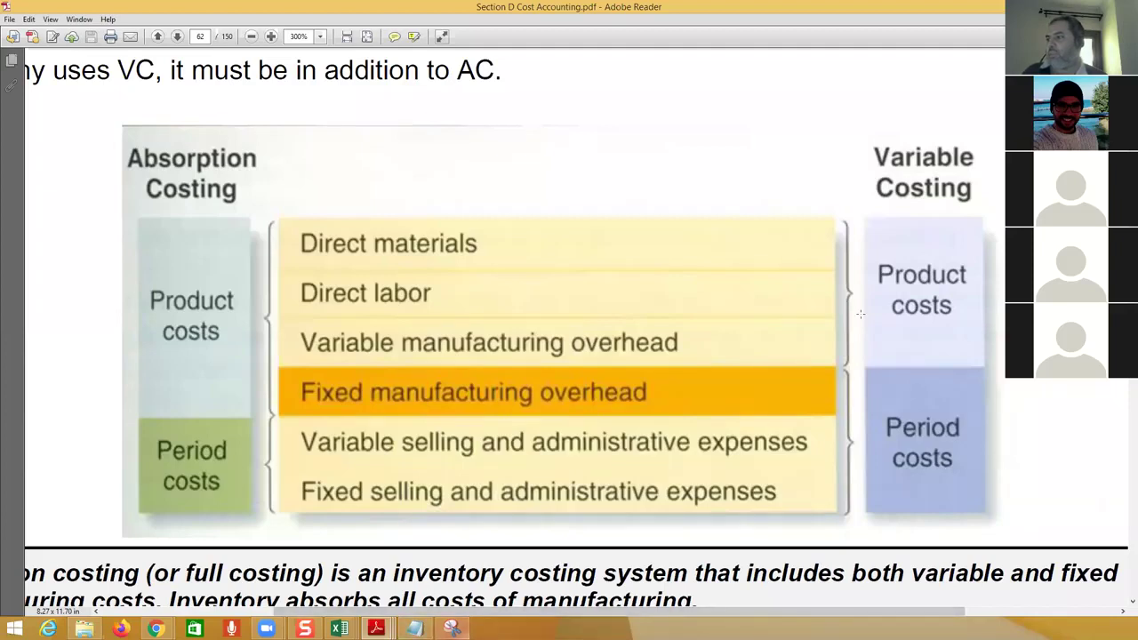
left_click_drag(984, 233, 846, 348)
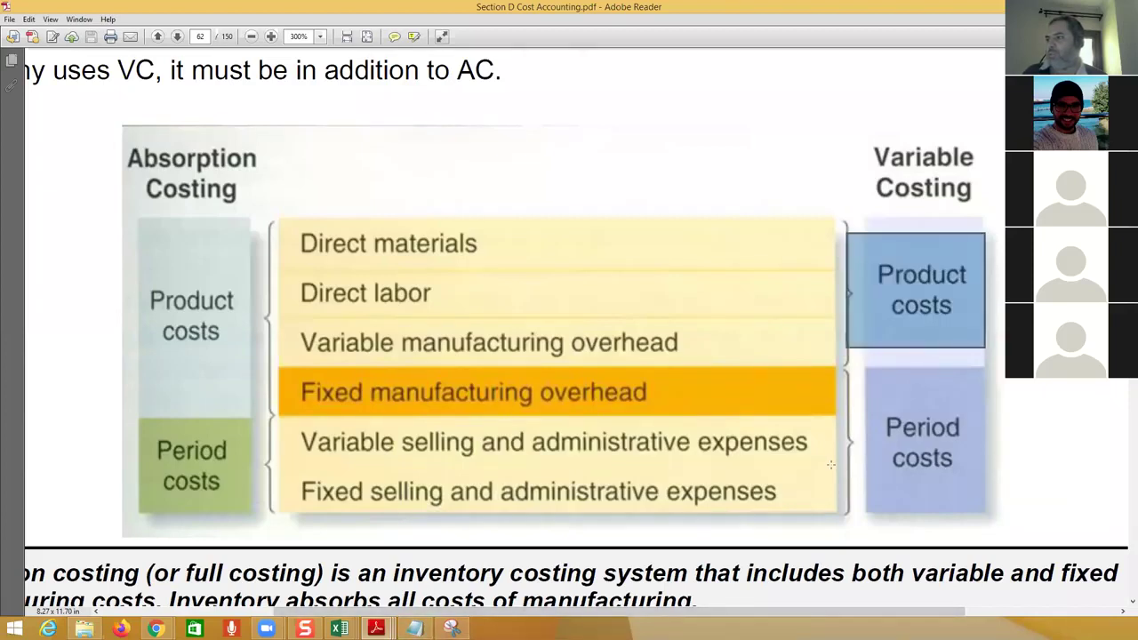
left_click_drag(300, 225, 322, 355)
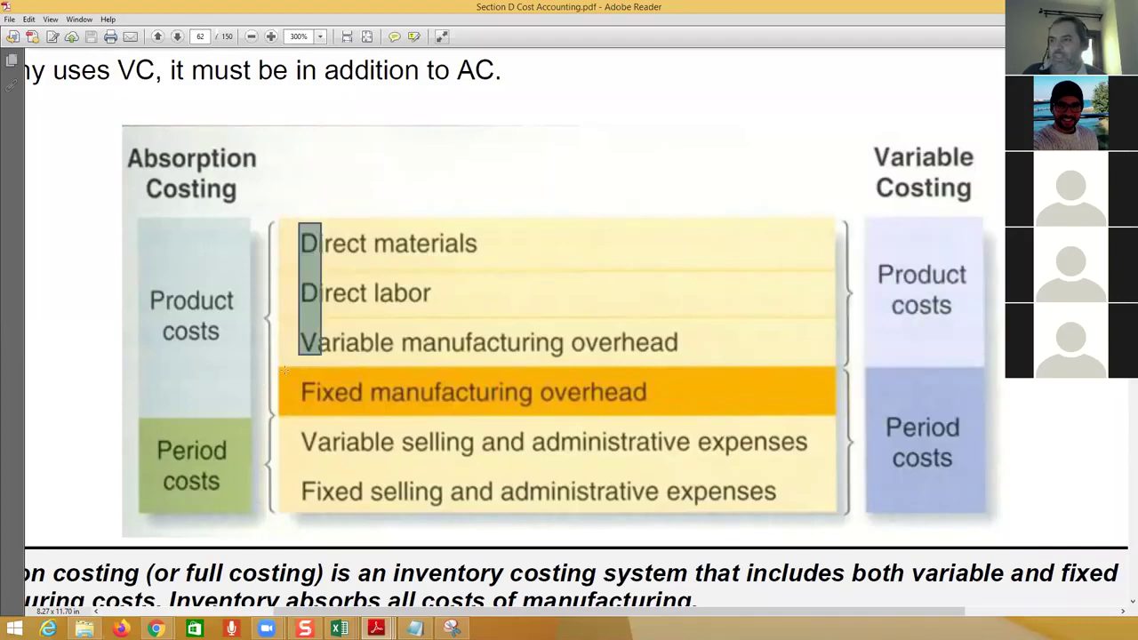
left_click_drag(655, 415, 654, 442)
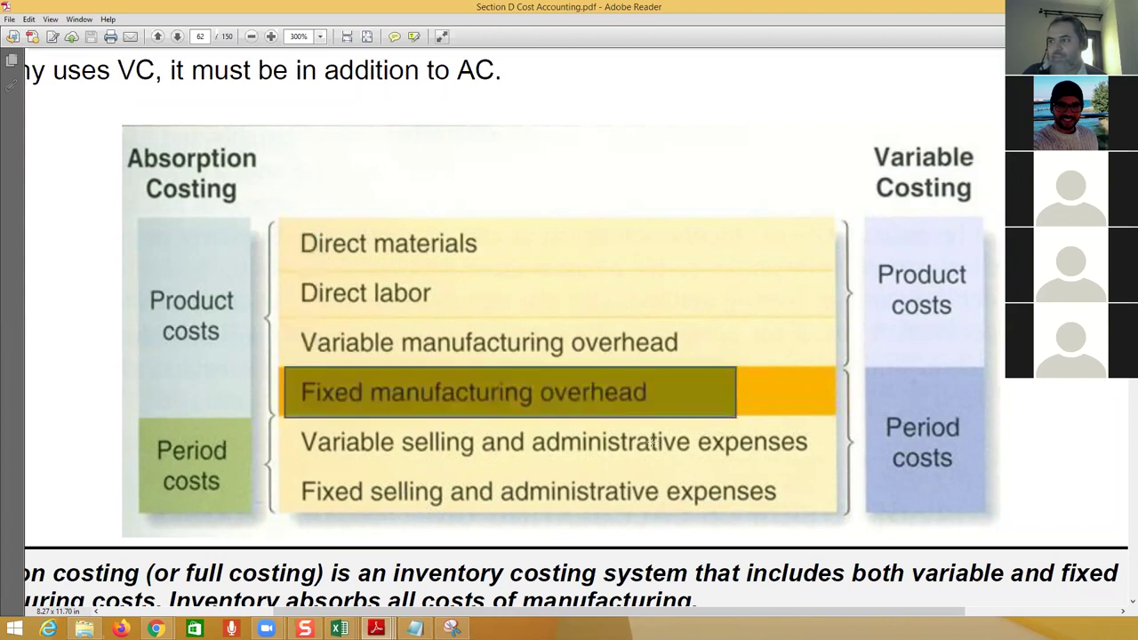
left_click_drag(159, 420, 947, 510)
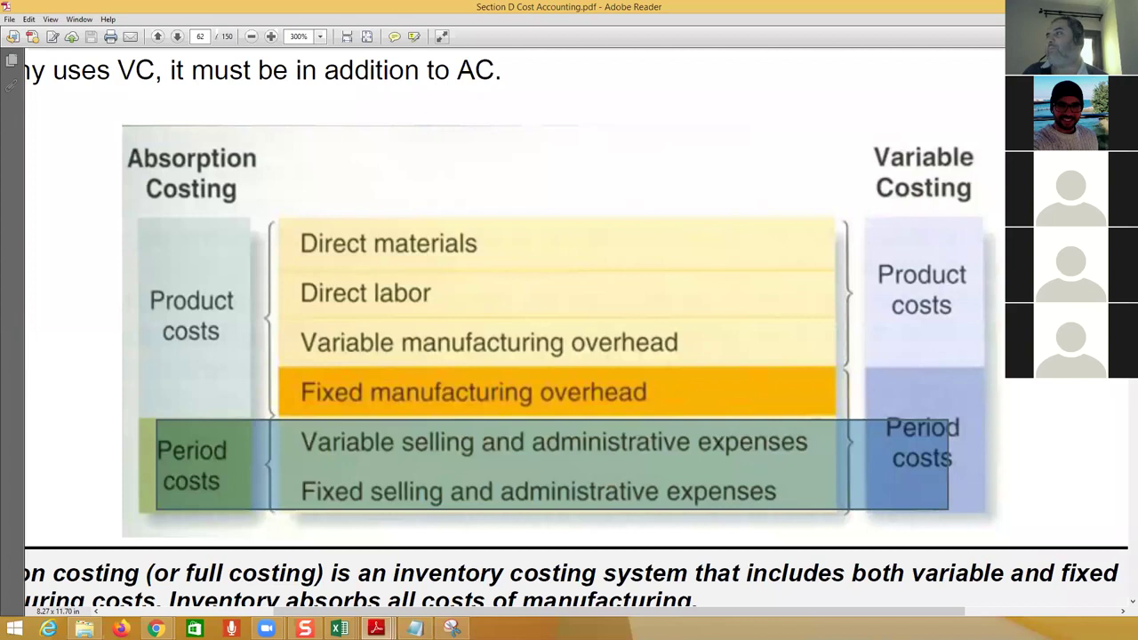
Step: Switch back to the Excel workbook and review the unit costs in row 4 and both income statements on Sheet2
key("alt+Tab")
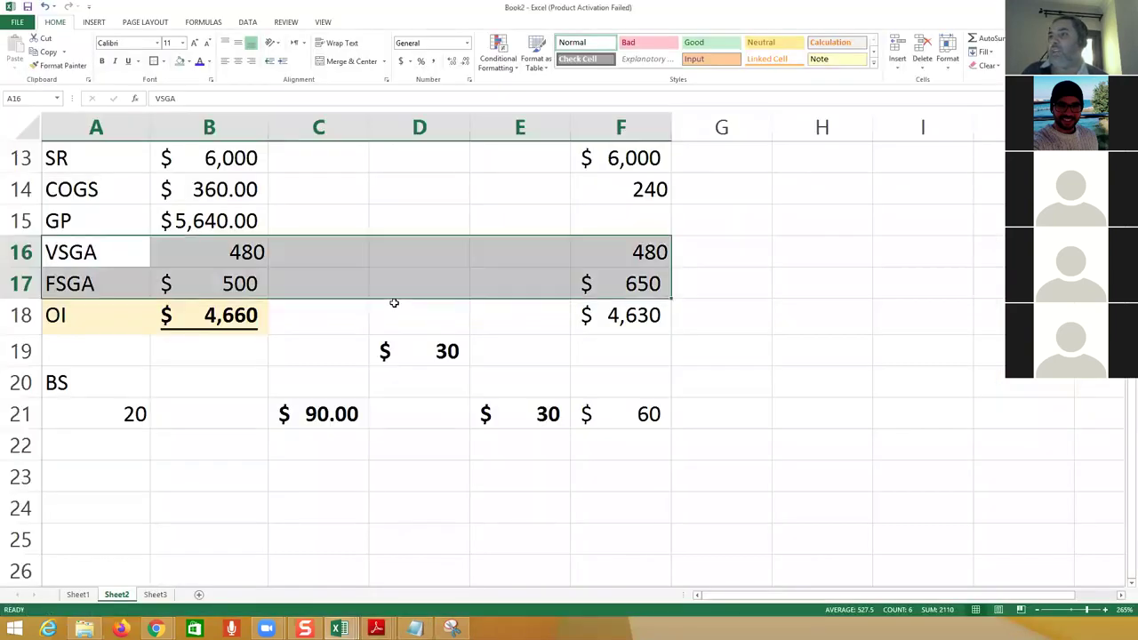
left_click(394, 303)
scroll(445, 246, "up", 4)
left_click(440, 253)
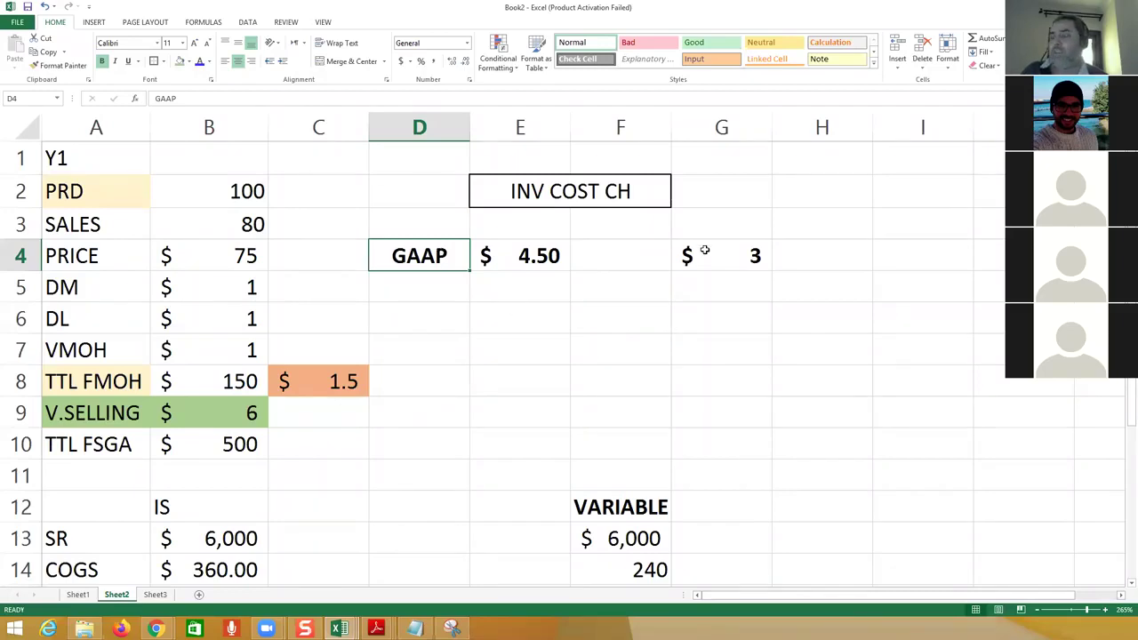
left_click(693, 252)
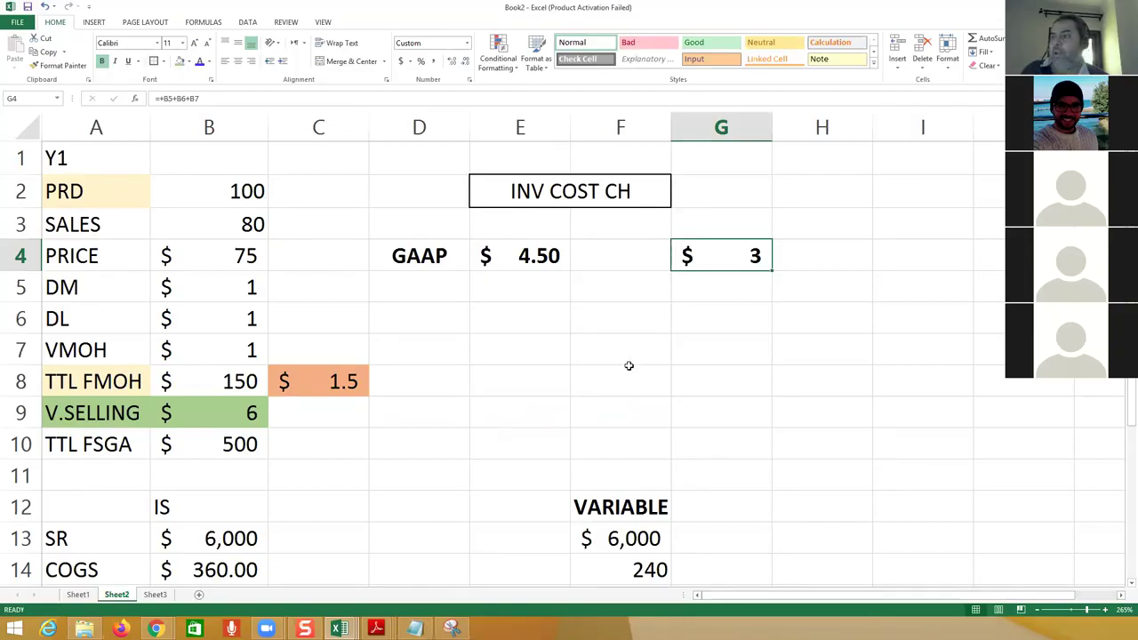
scroll(611, 358, "down", 3)
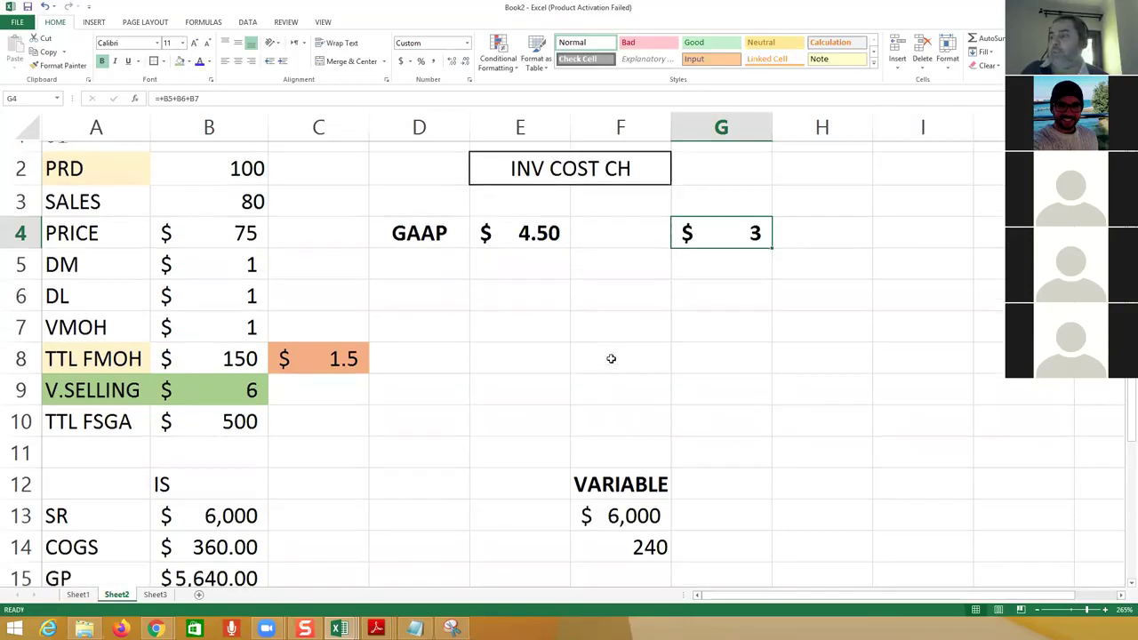
scroll(611, 358, "up", 2)
scroll(611, 358, "up", 1)
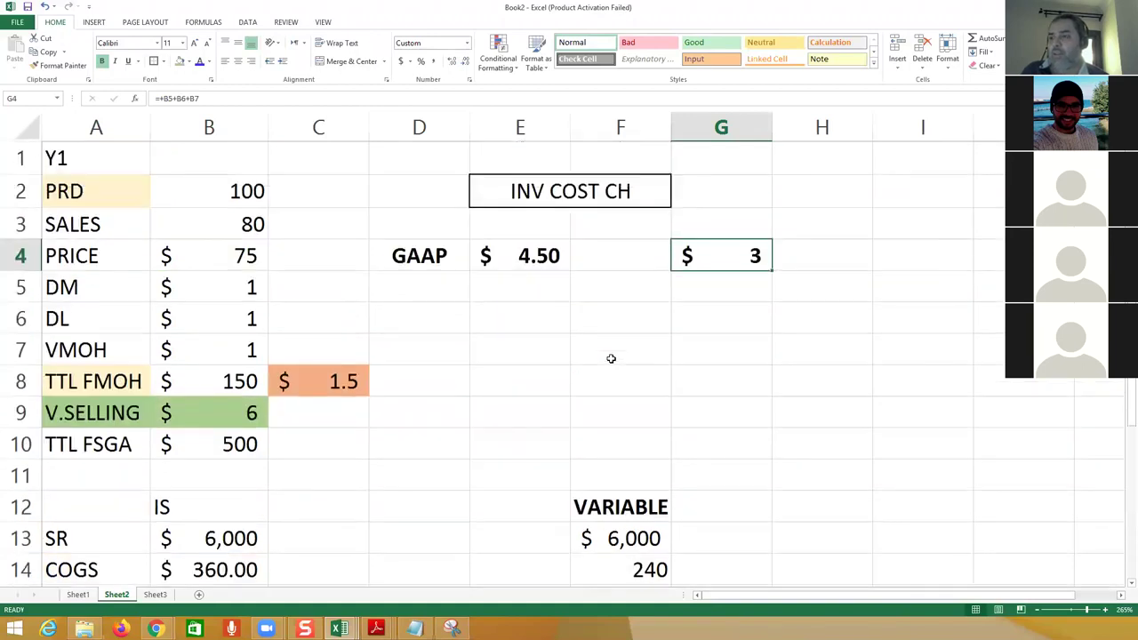
scroll(425, 347, "down", 1)
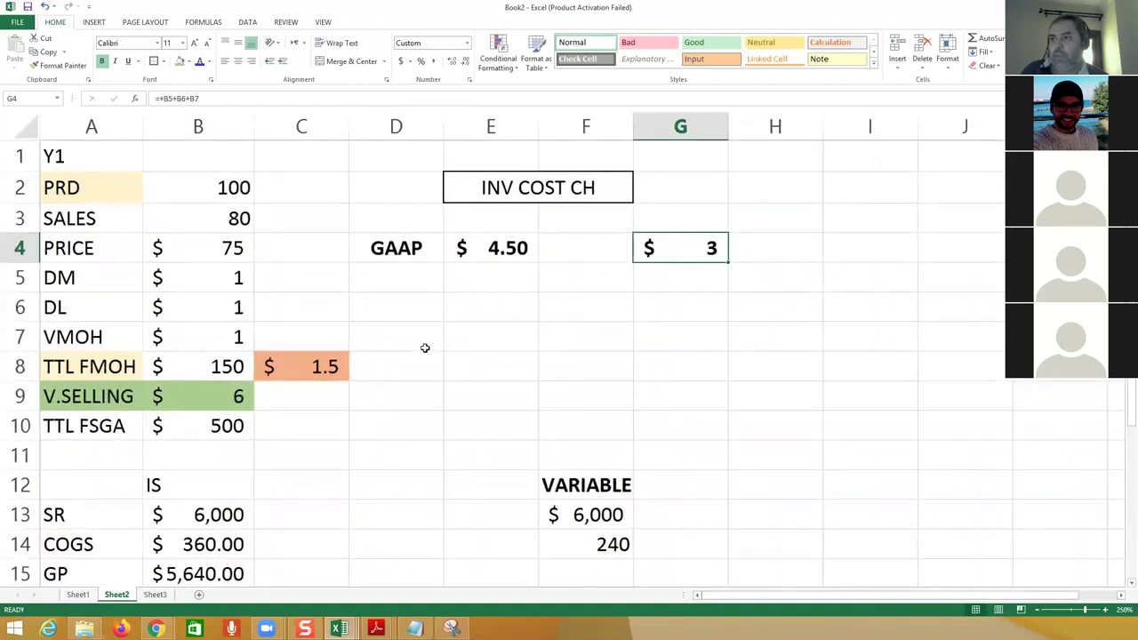
scroll(425, 347, "down", 3)
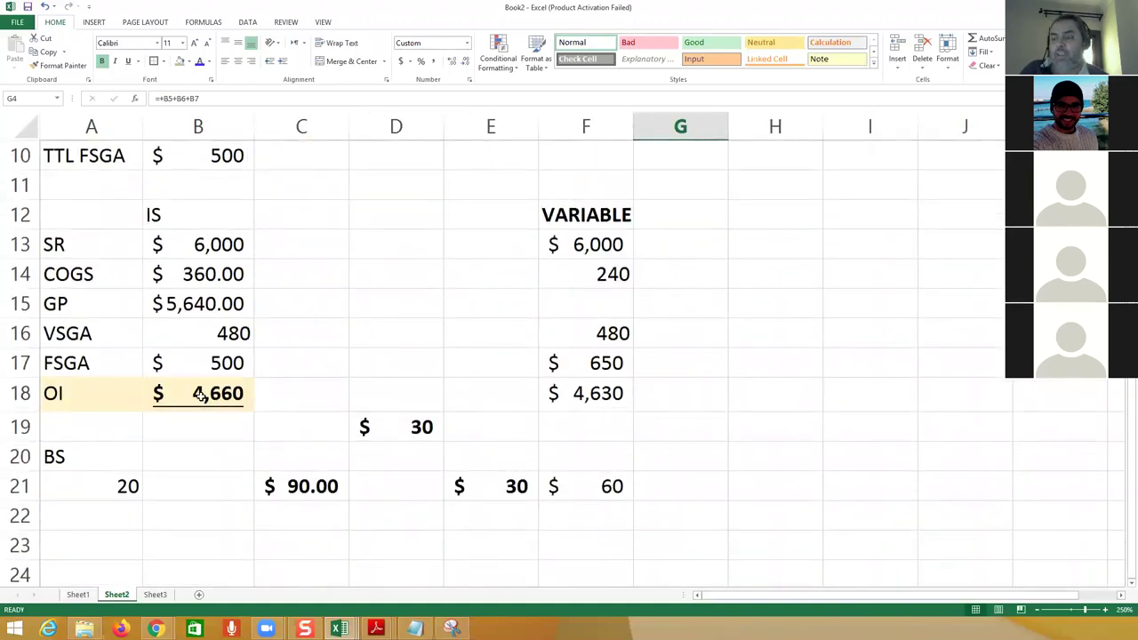
Step: Compare the GAAP and variable operating incomes in row 18, their difference in D19, the ending inventory in row 21 and the unit costs
left_click(202, 397)
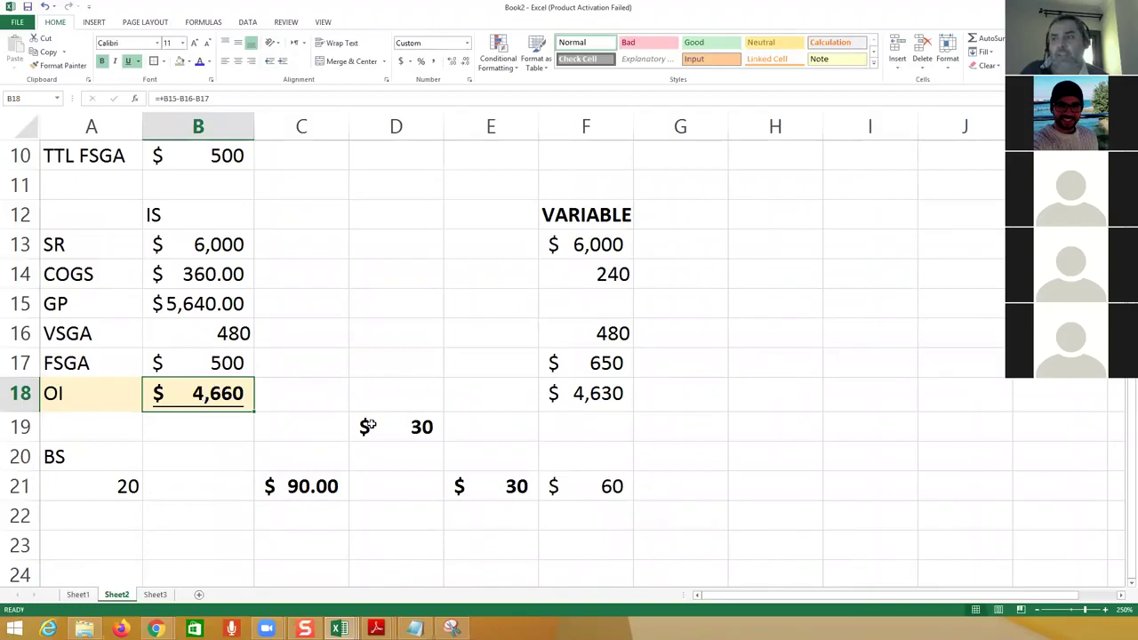
left_click(413, 431)
left_click(578, 399)
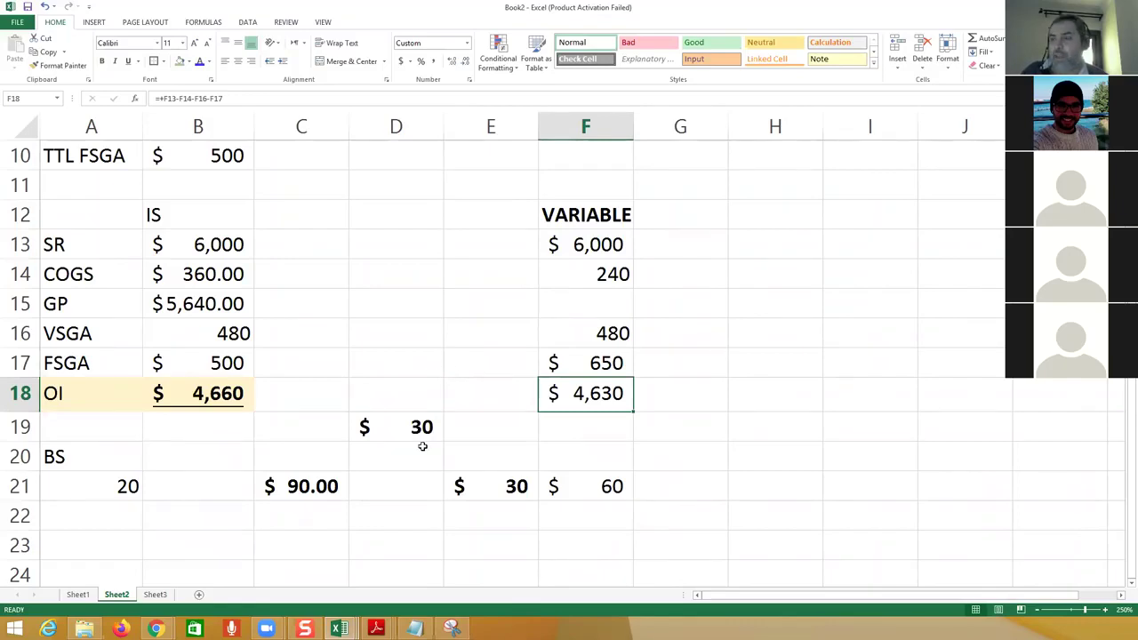
left_click(372, 434)
left_click_drag(106, 488, 315, 480)
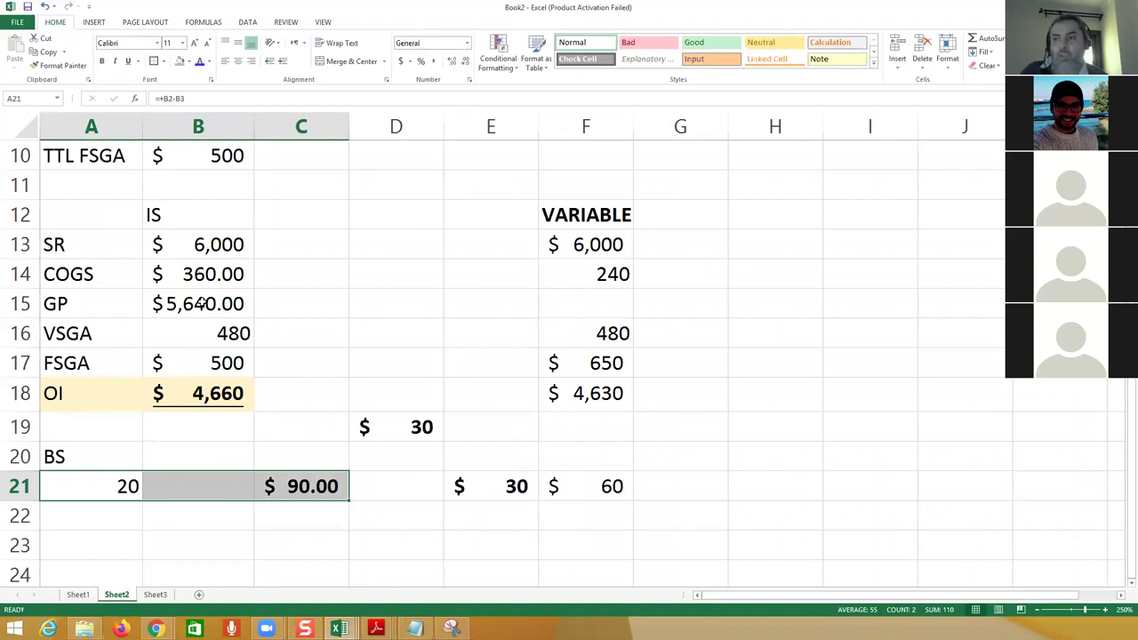
scroll(193, 365, "up", 3)
left_click(304, 369)
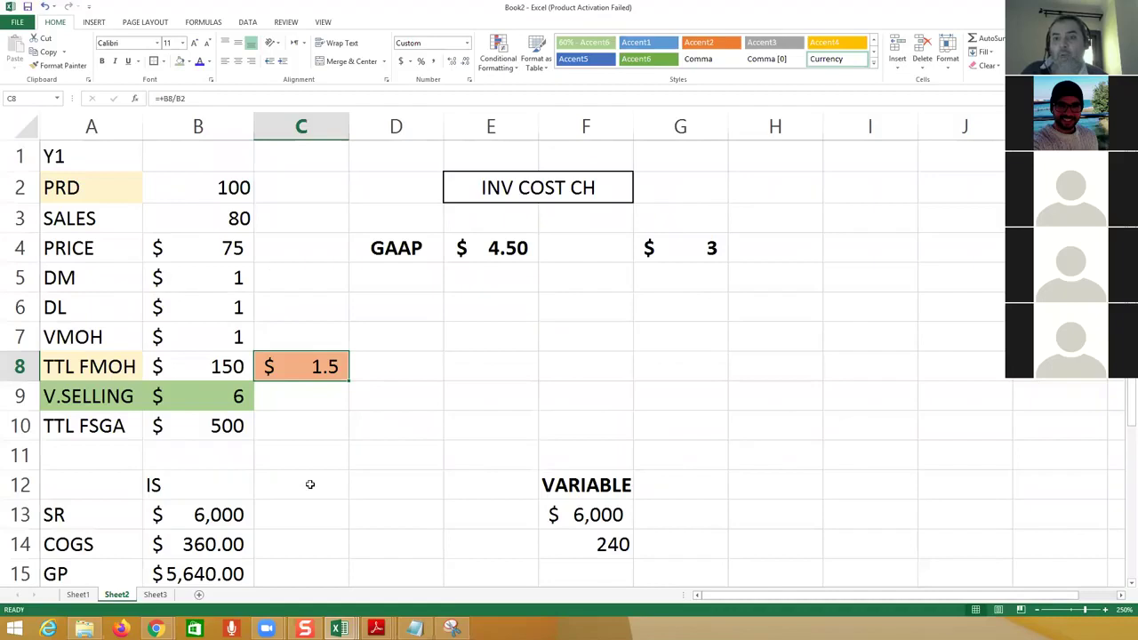
left_click_drag(694, 231, 566, 556)
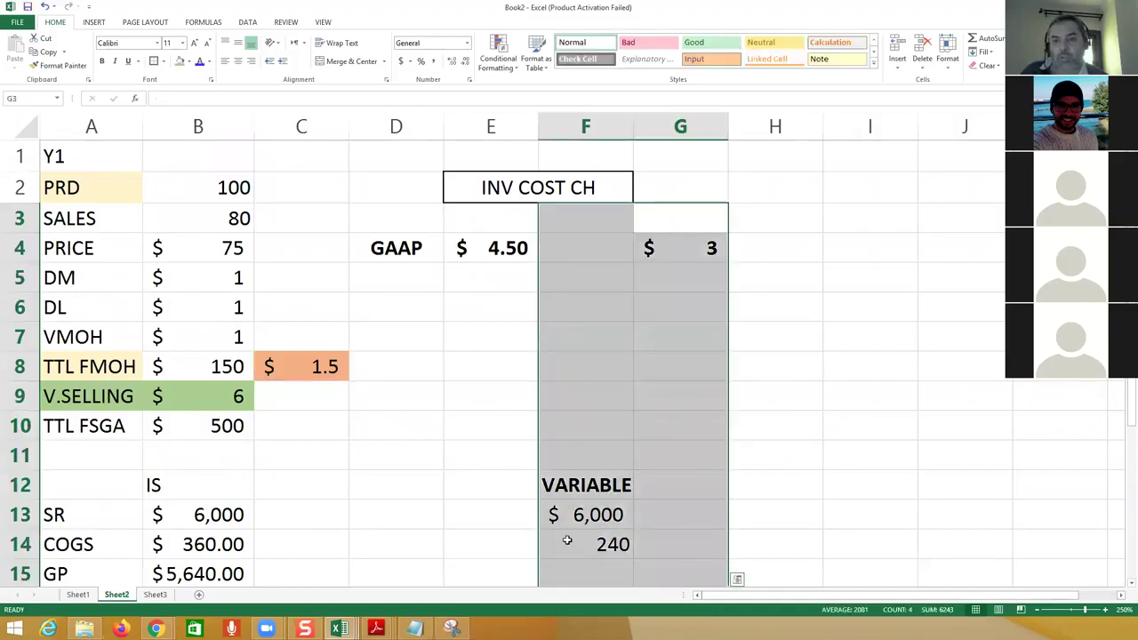
scroll(567, 540, "down", 3)
left_click(354, 426)
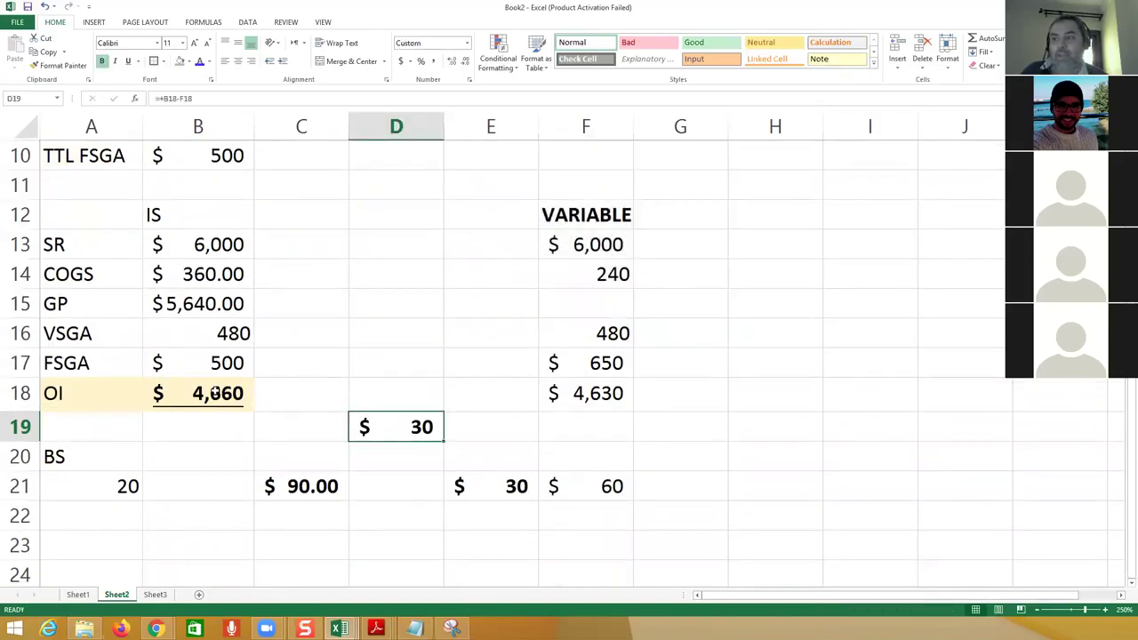
left_click(215, 393)
left_click(576, 395)
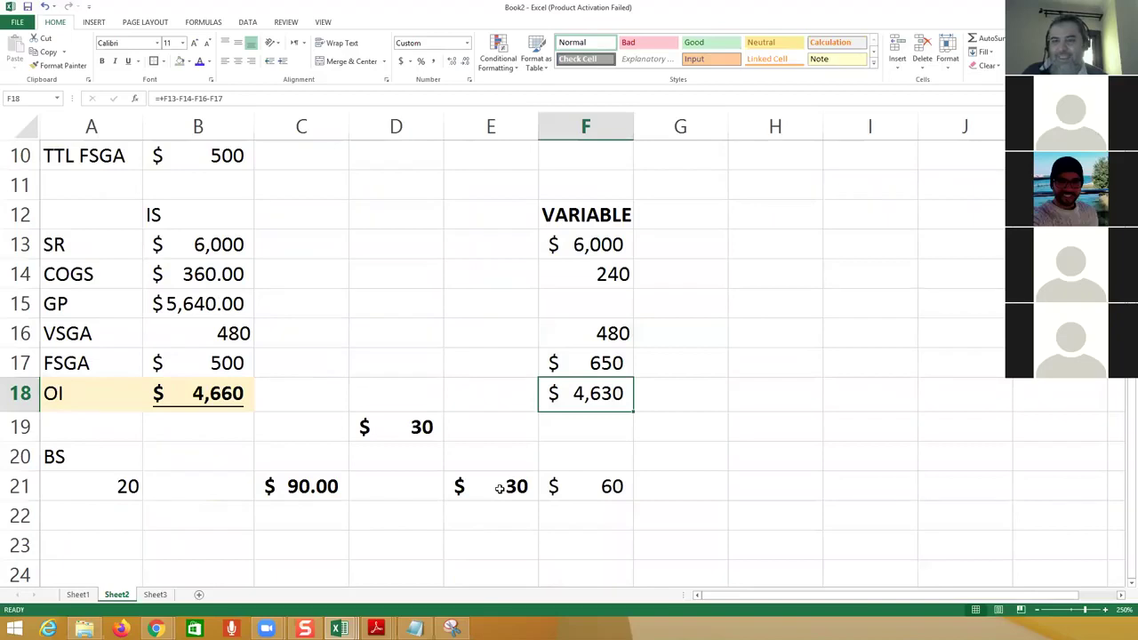
Step: Set the Y1 sales quantity in B3 to 100 and inspect the operating income difference formula in D19
scroll(557, 461, "up", 3)
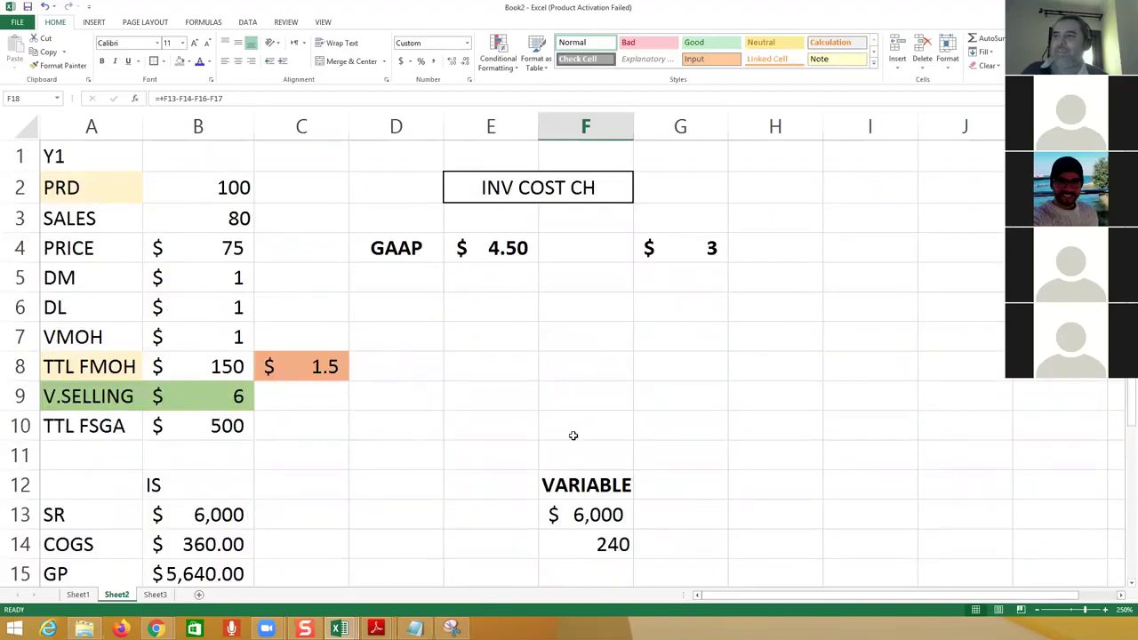
left_click(242, 223)
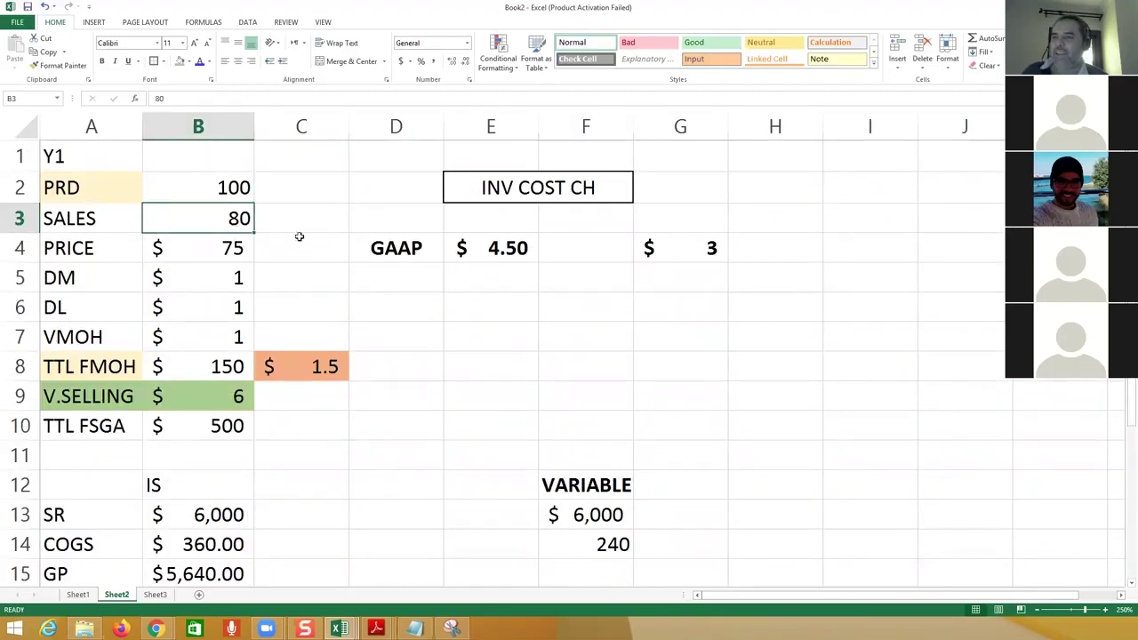
type("100")
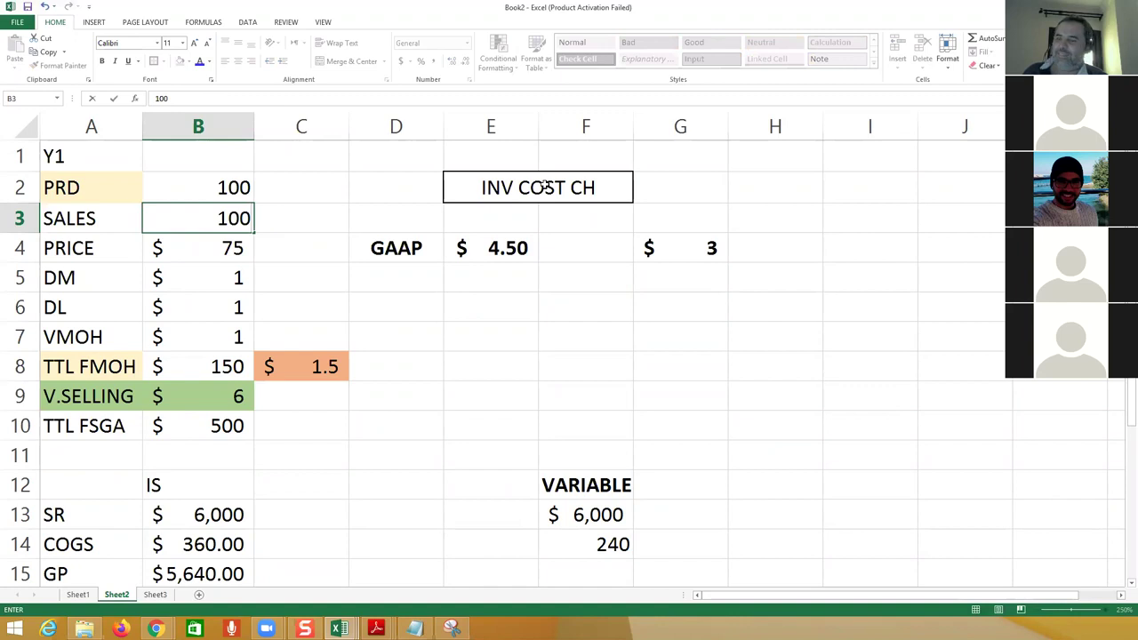
key("Return")
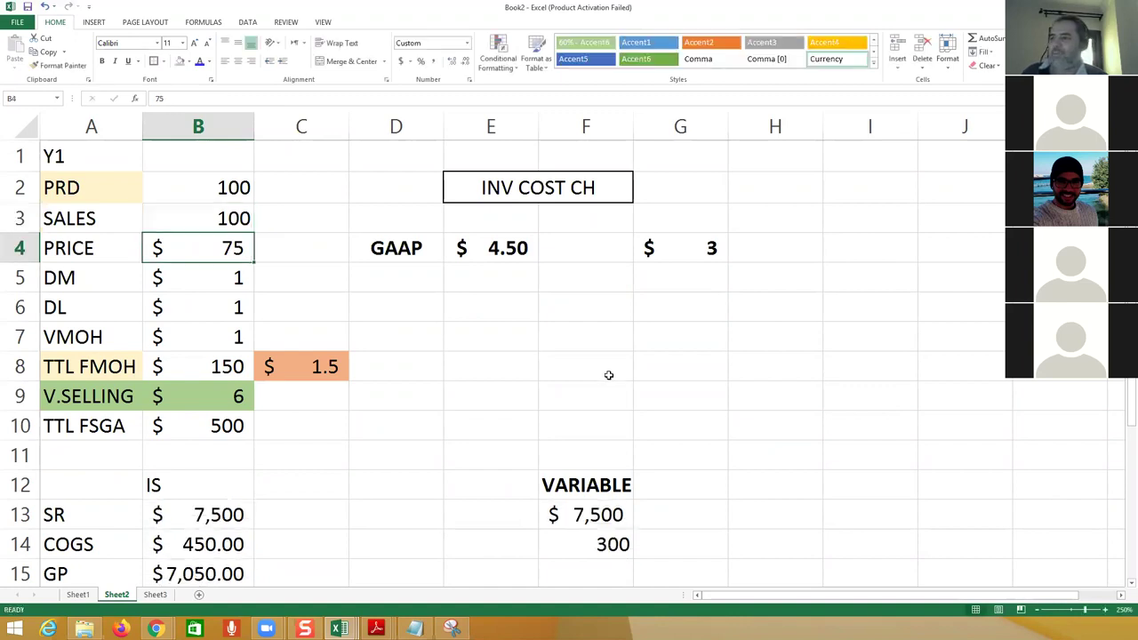
scroll(614, 372, "down", 1)
scroll(613, 372, "down", 2)
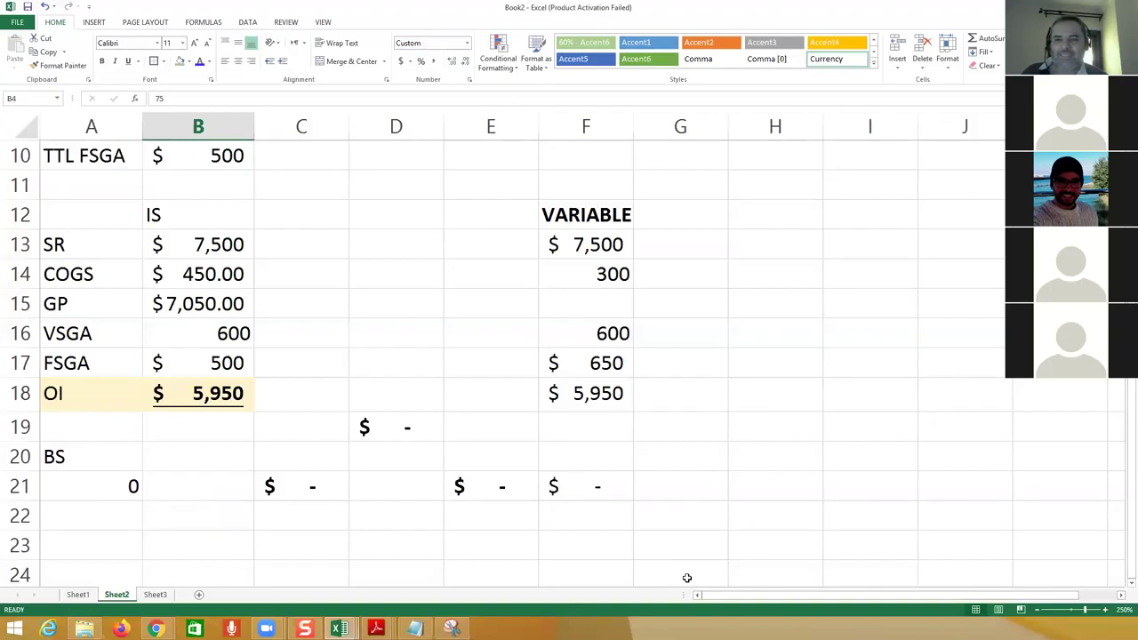
double_click(392, 427)
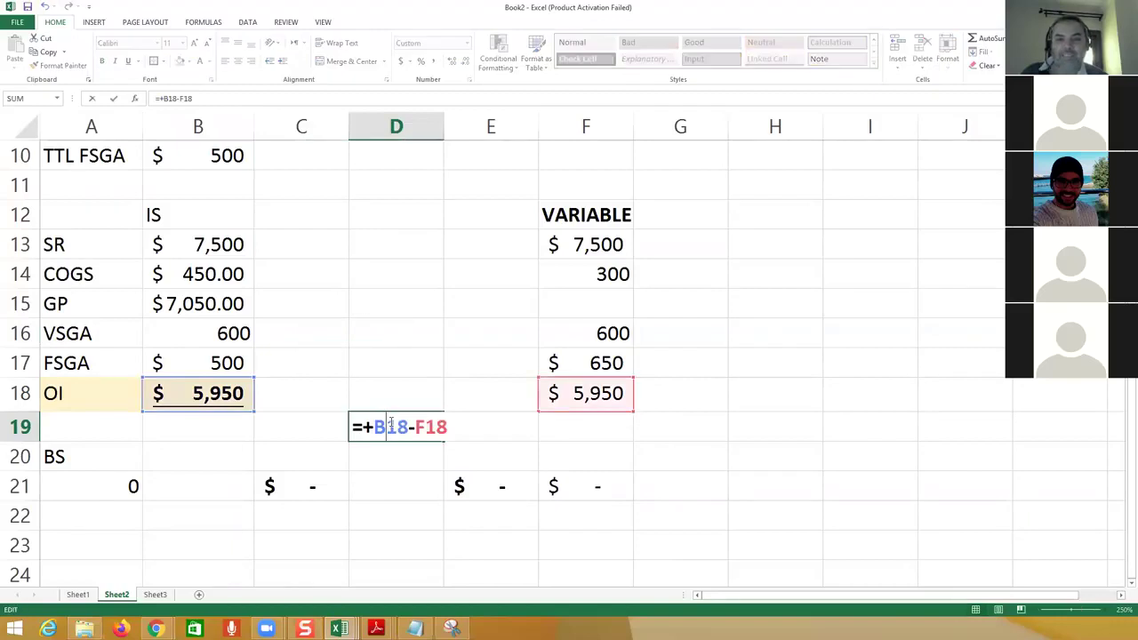
key("ctrl+Return")
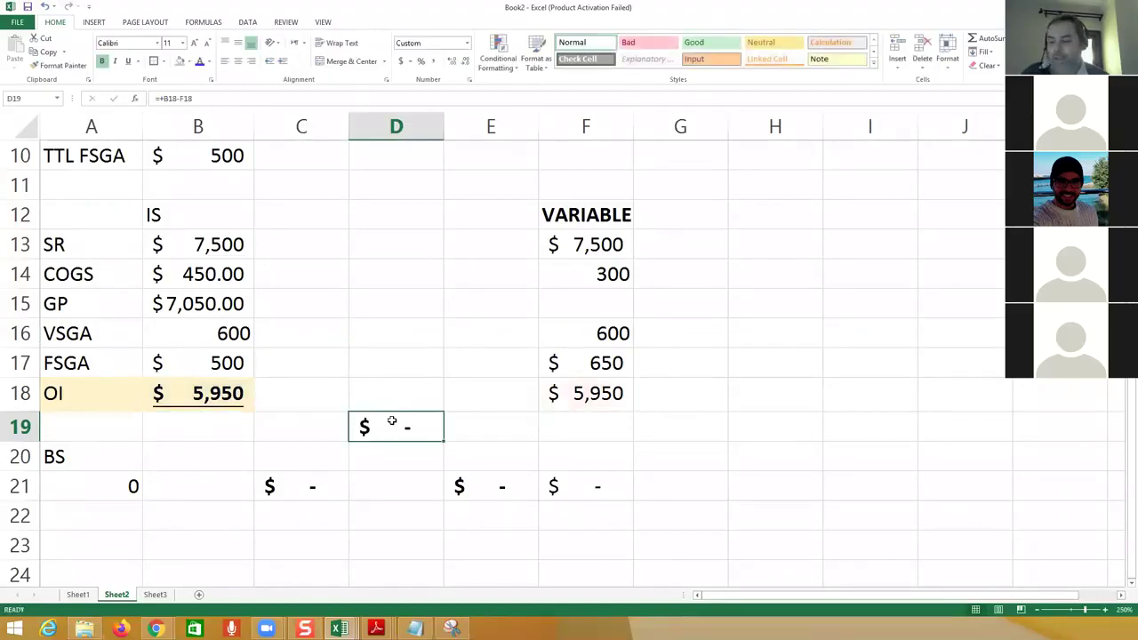
Step: Compare the COGS formulas in B14 and F14, and undo the Y1 sales quantity change
scroll(397, 396, "up", 3)
left_click_drag(122, 480, 272, 558)
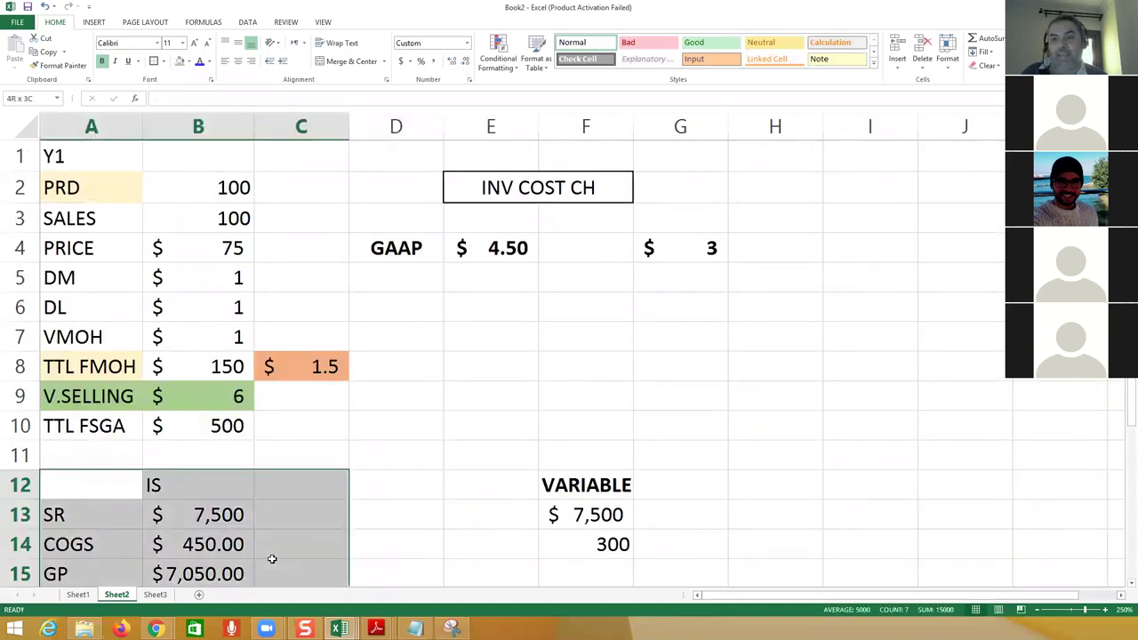
scroll(287, 537, "down", 1)
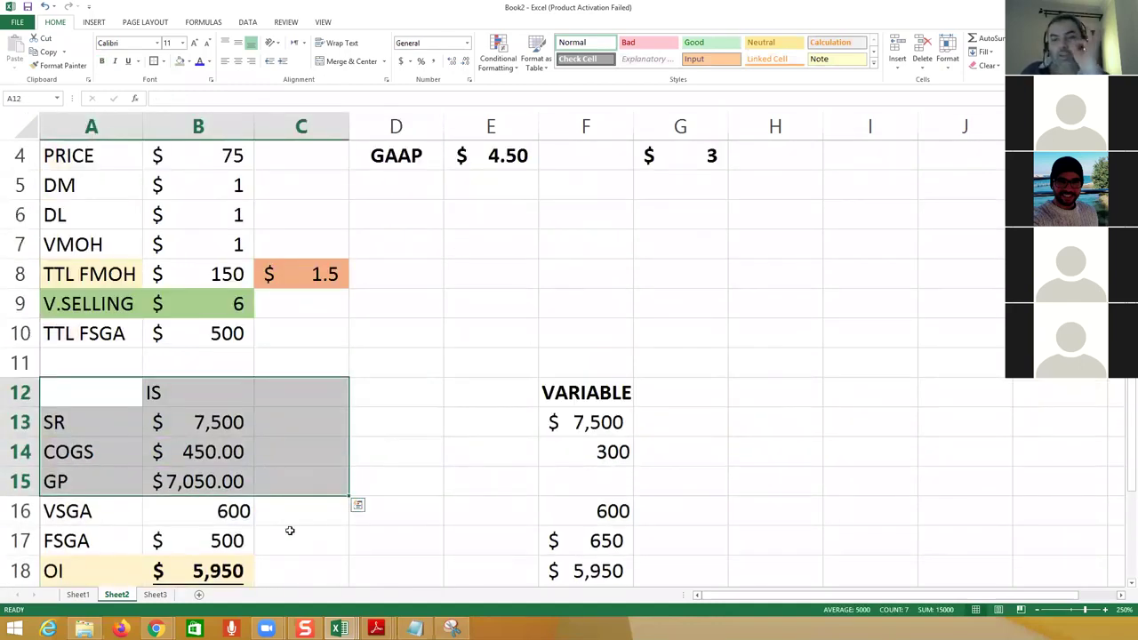
left_click(208, 459)
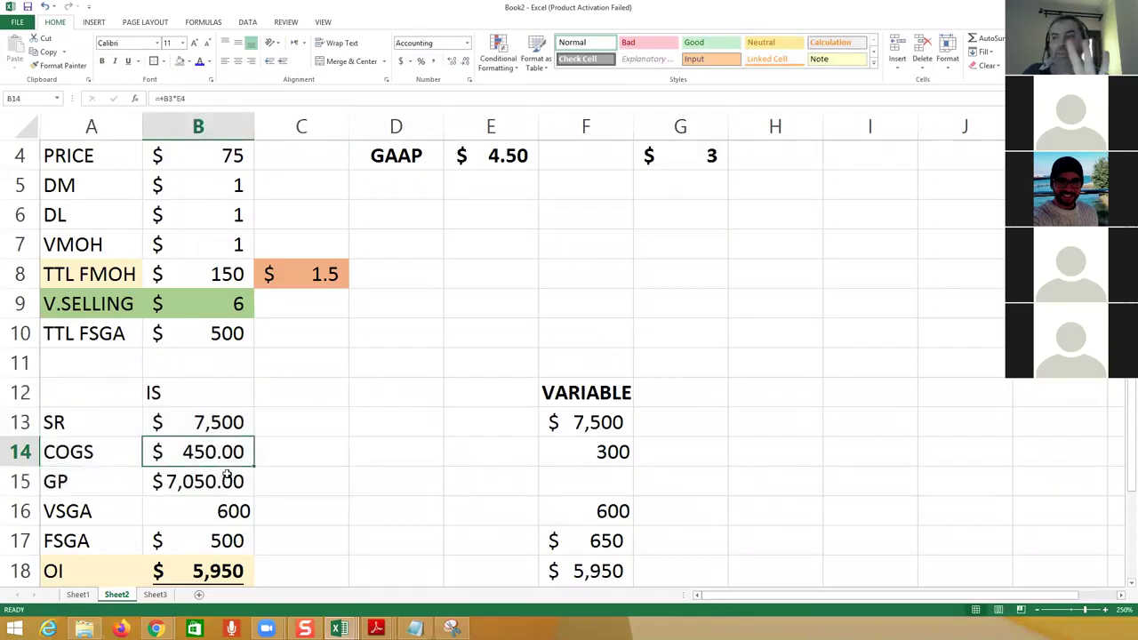
left_click(570, 454)
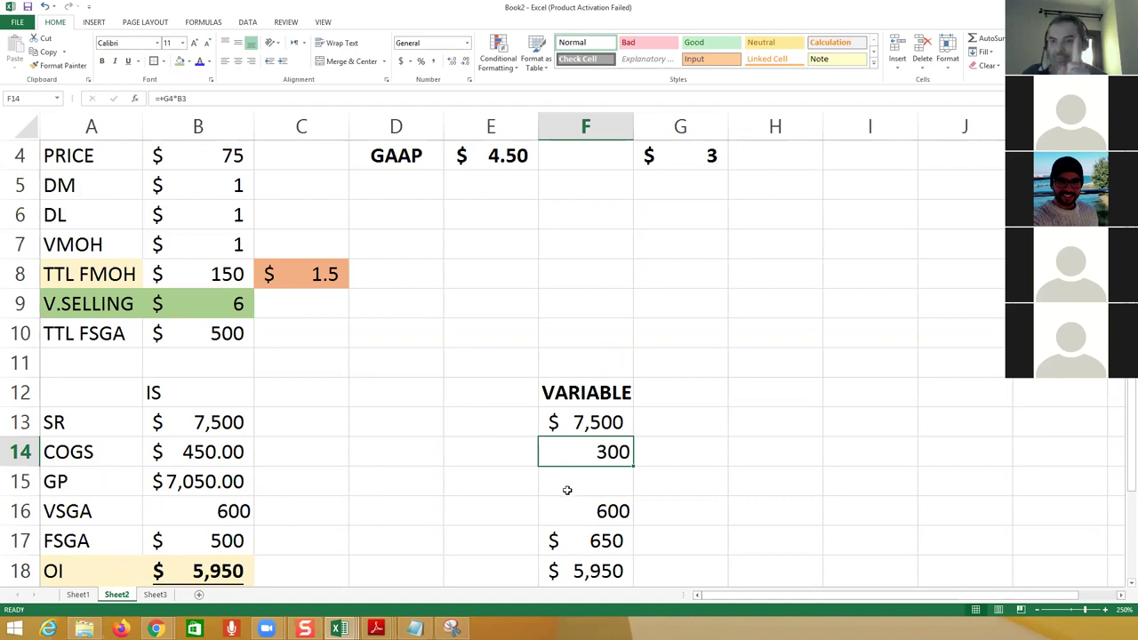
scroll(567, 490, "up", 1)
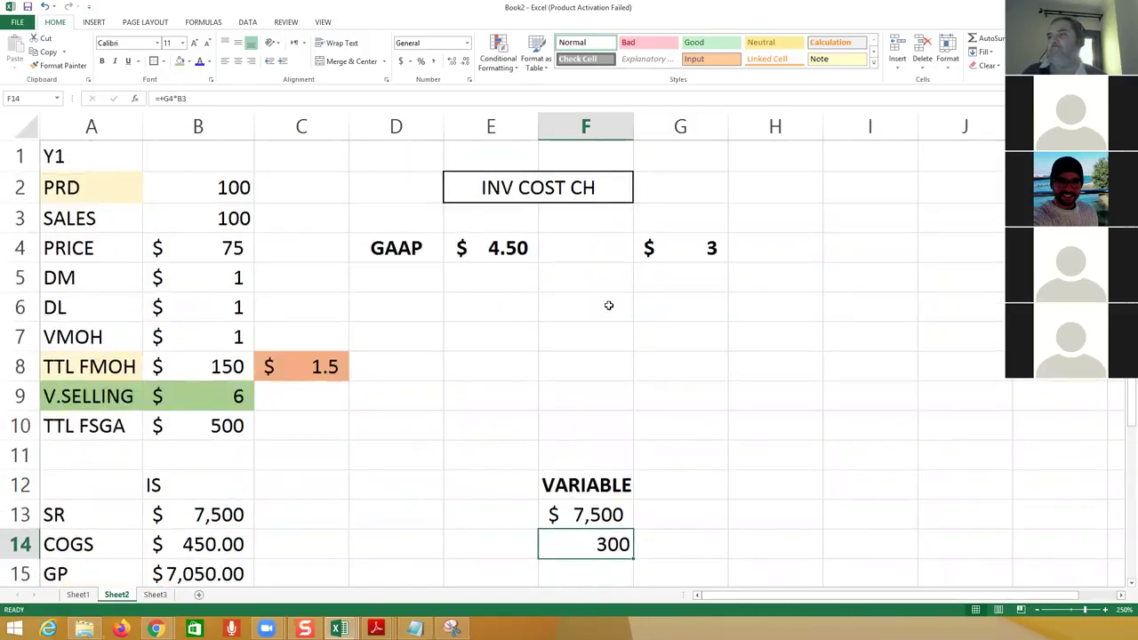
key("ctrl+z")
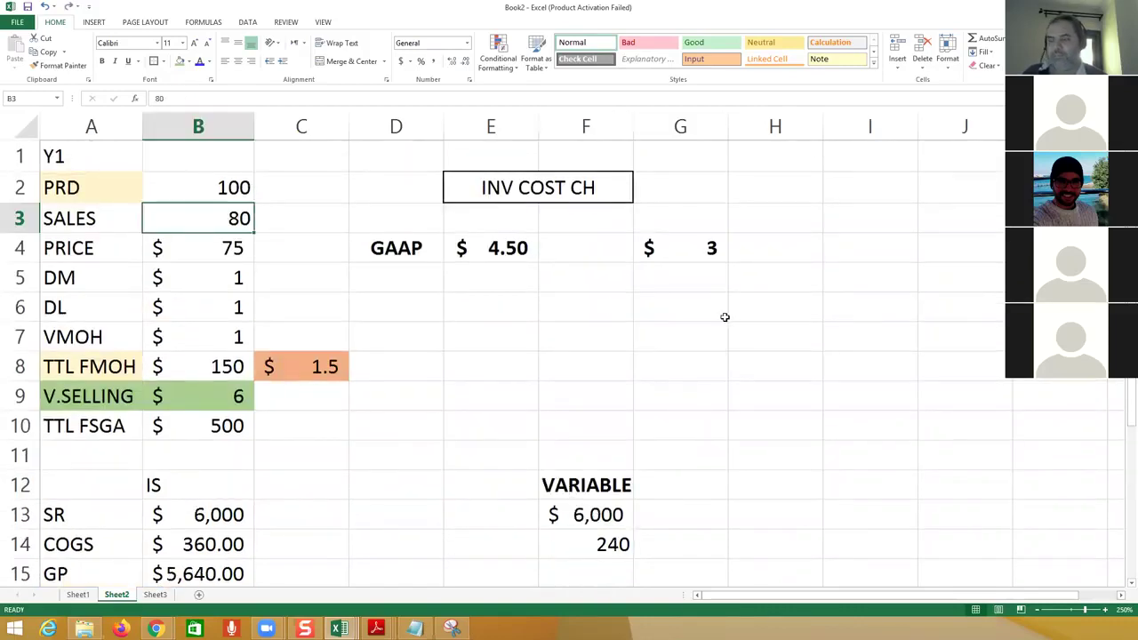
Step: Enter the note "P>S" in cell H6
left_click(755, 302)
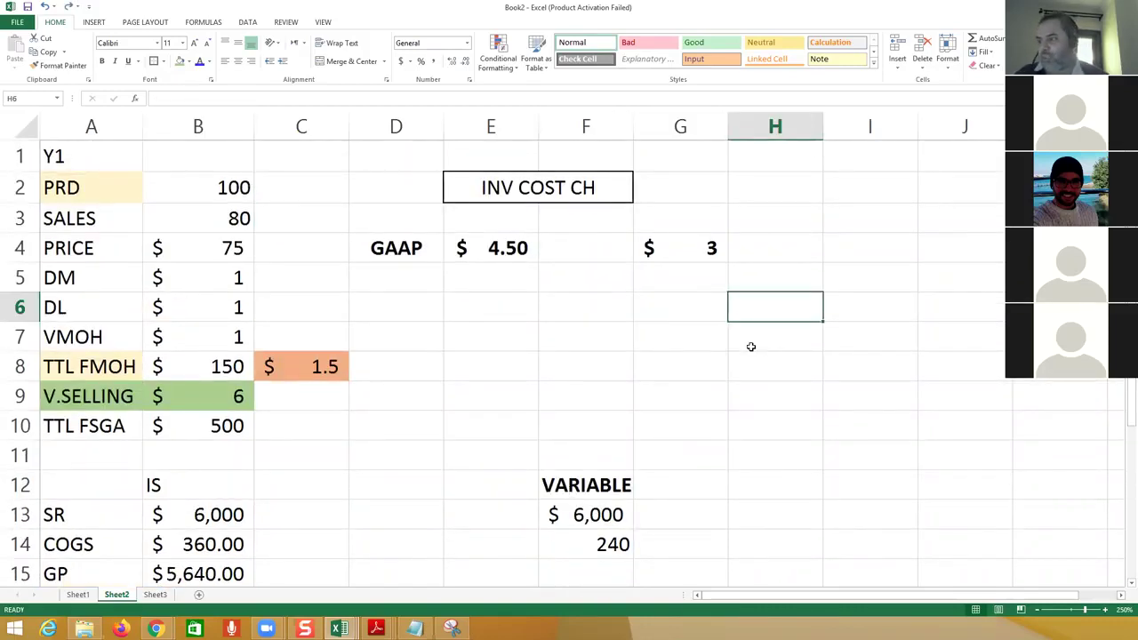
type("P[")
key("BackSpace")
type(">S")
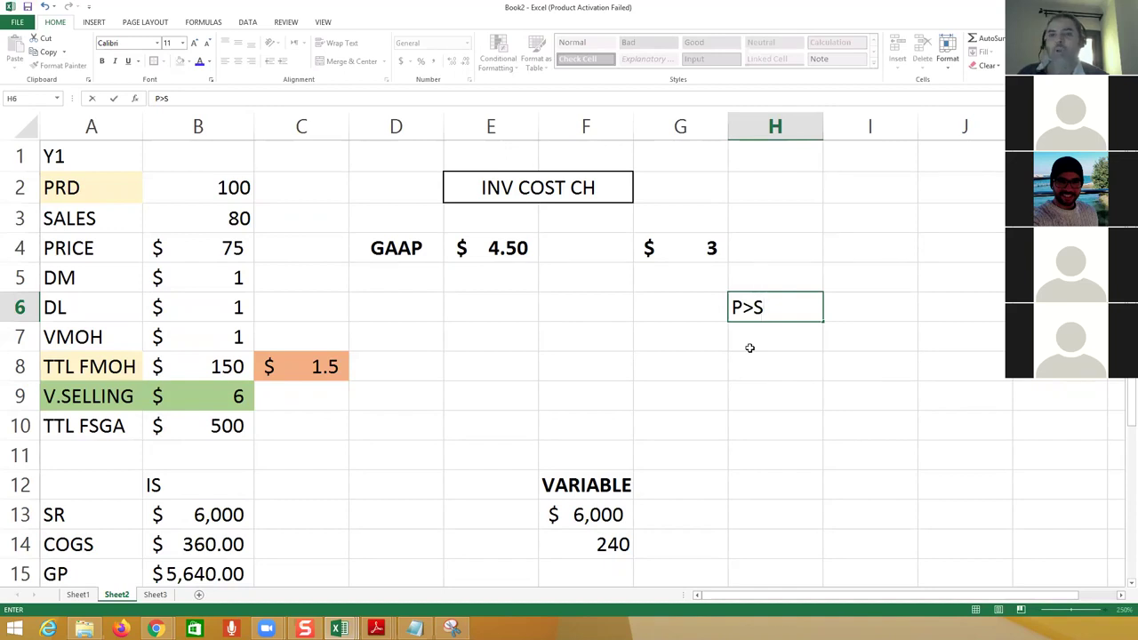
key("Return")
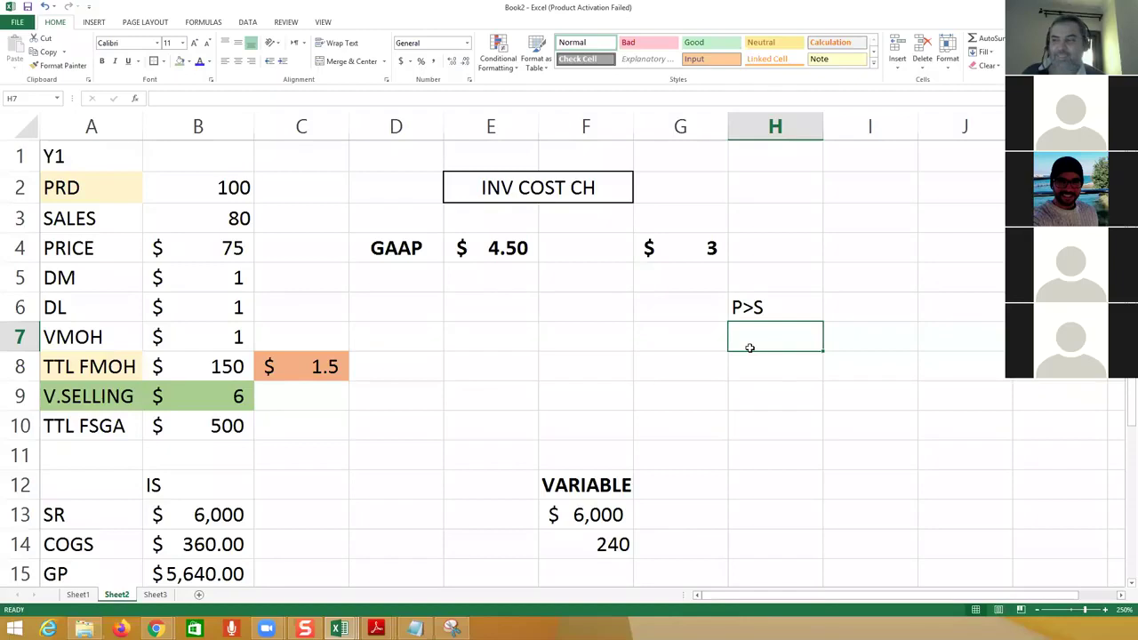
Step: Add the heading "Y2" in cell A23, below the BS section
scroll(212, 400, "down", 4)
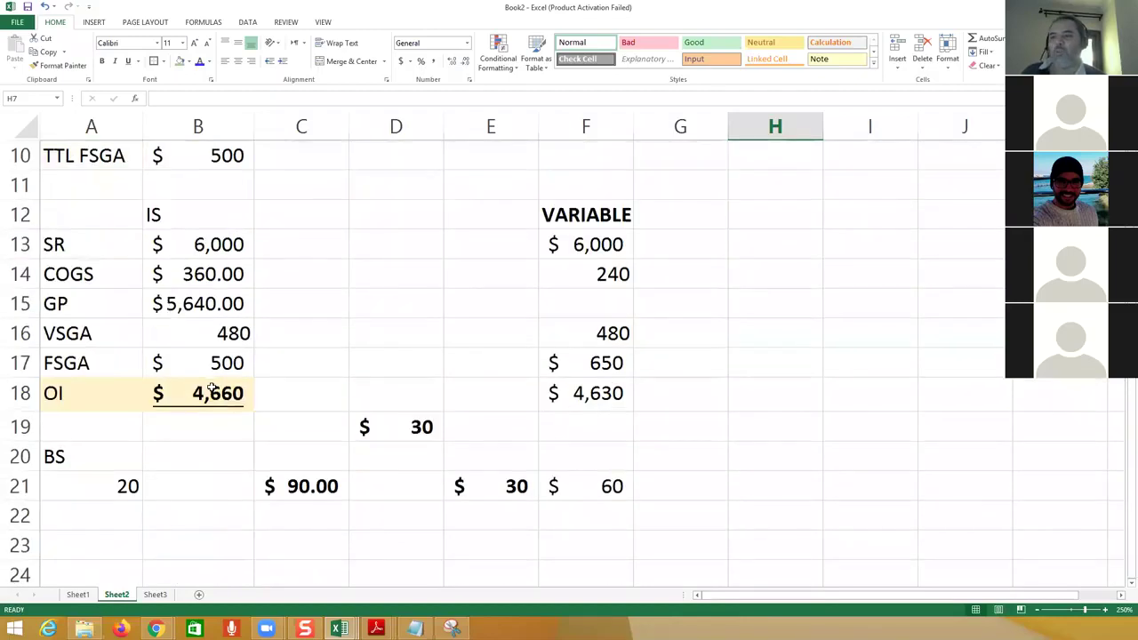
left_click(103, 454)
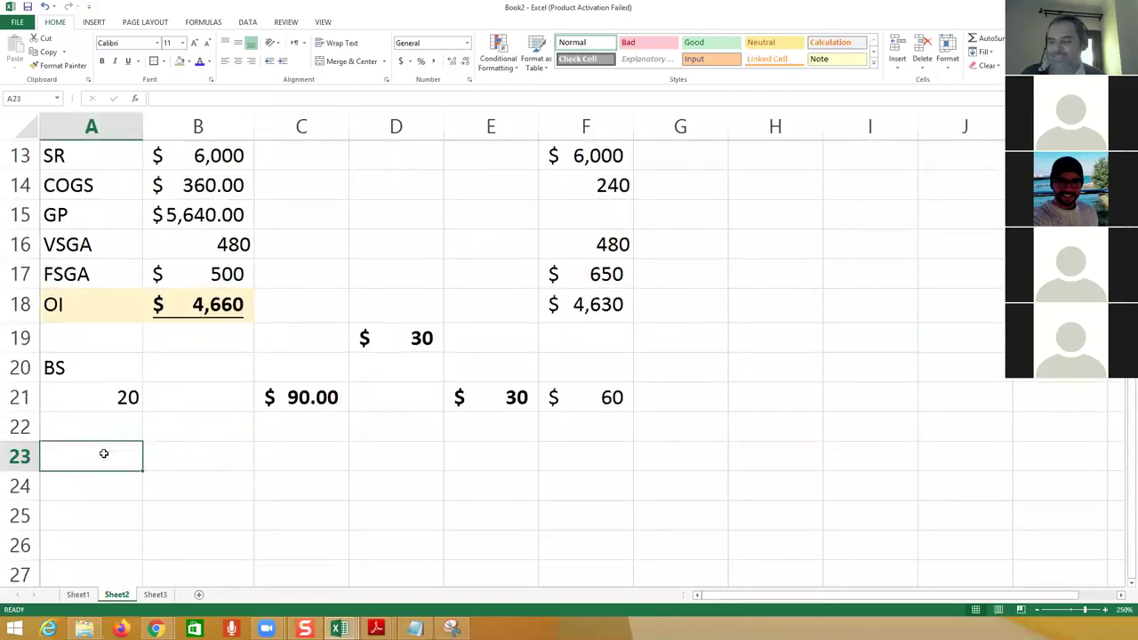
type("Y2")
key("Return")
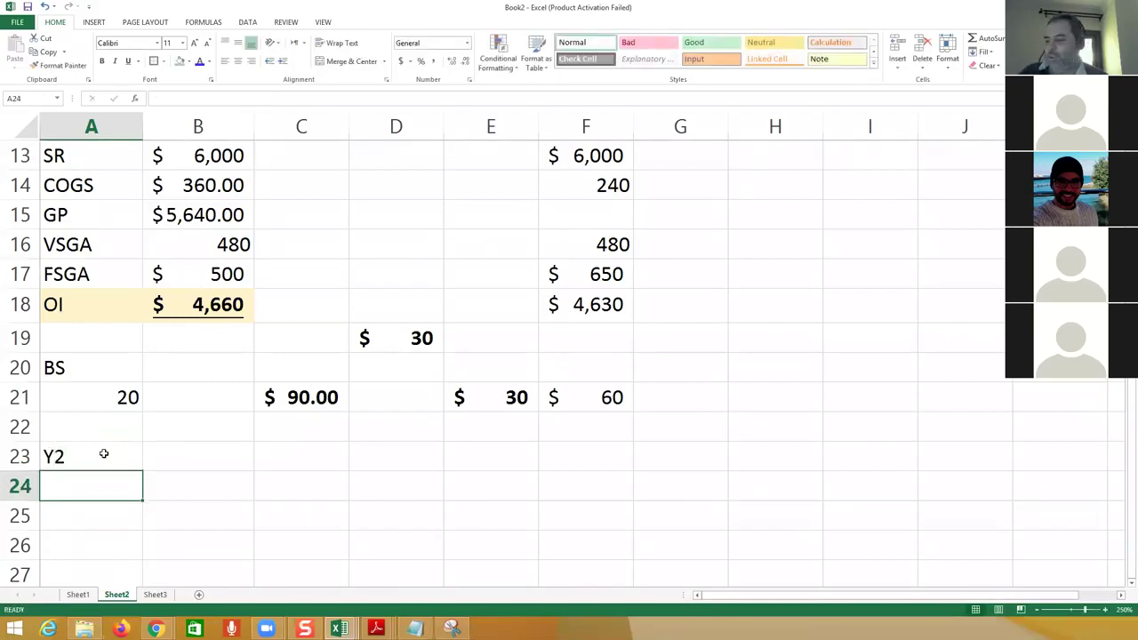
Step: Fill in the Y2 quantities under the heading: PRD 104 in row 24 and SALES 100 in row 25
type("PRD")
key("Tab")
type("104")
key("Return")
key("Left")
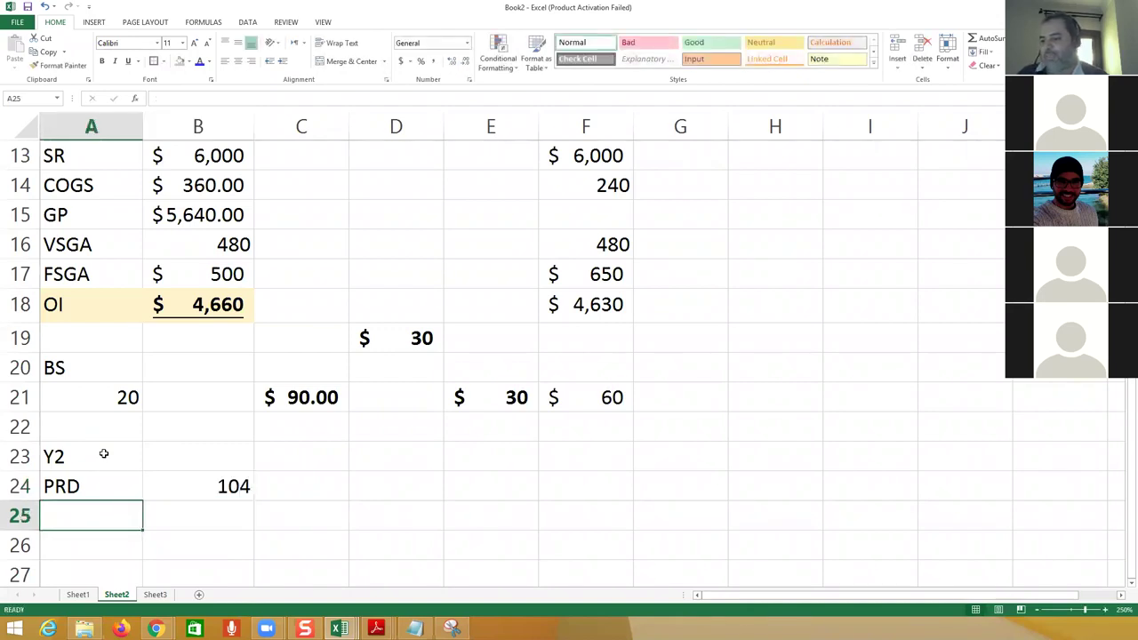
type("SALES")
key("Tab")
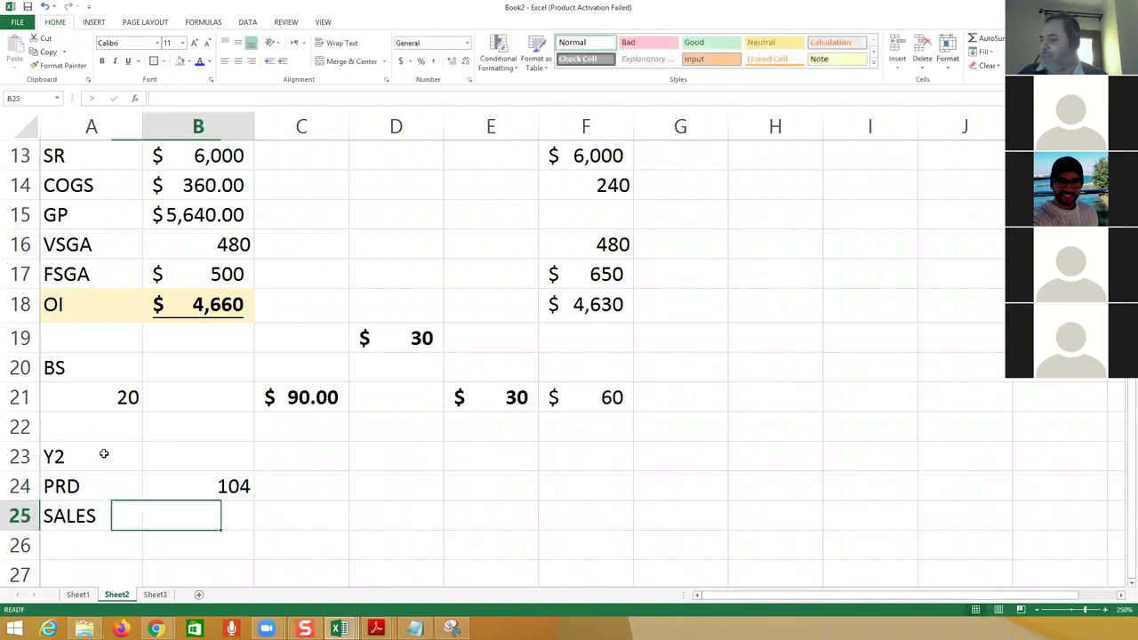
type("100")
key("Return")
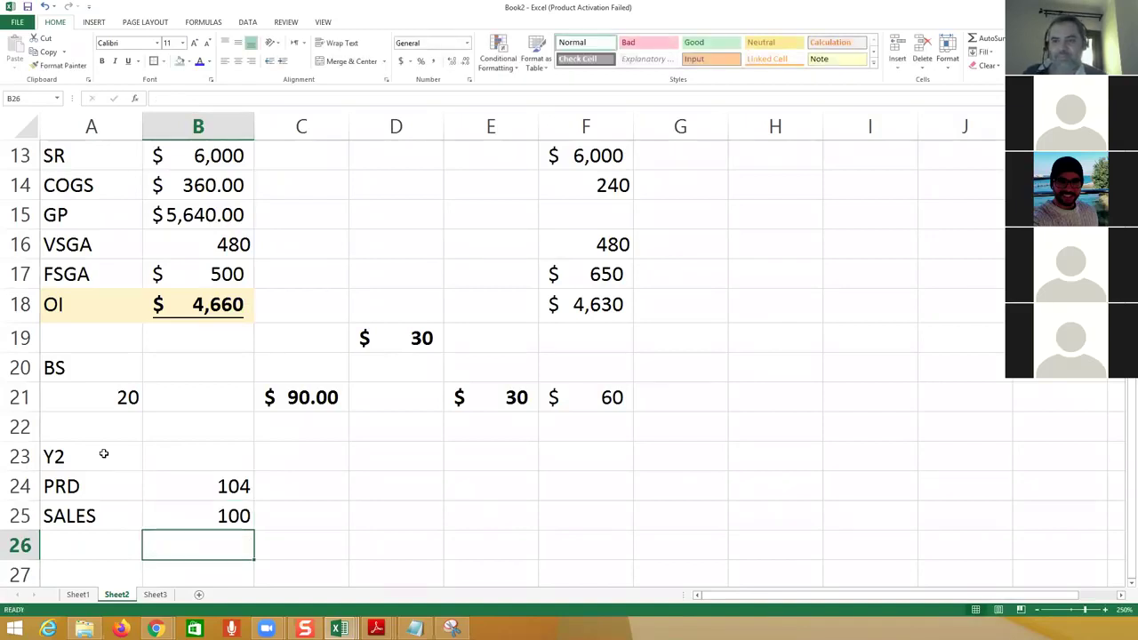
Step: Review the Y1 operating incomes of both methods, the assumptions in A3:B10 and the ending inventory units in A21
left_click_drag(233, 304, 41, 304)
left_click(604, 308)
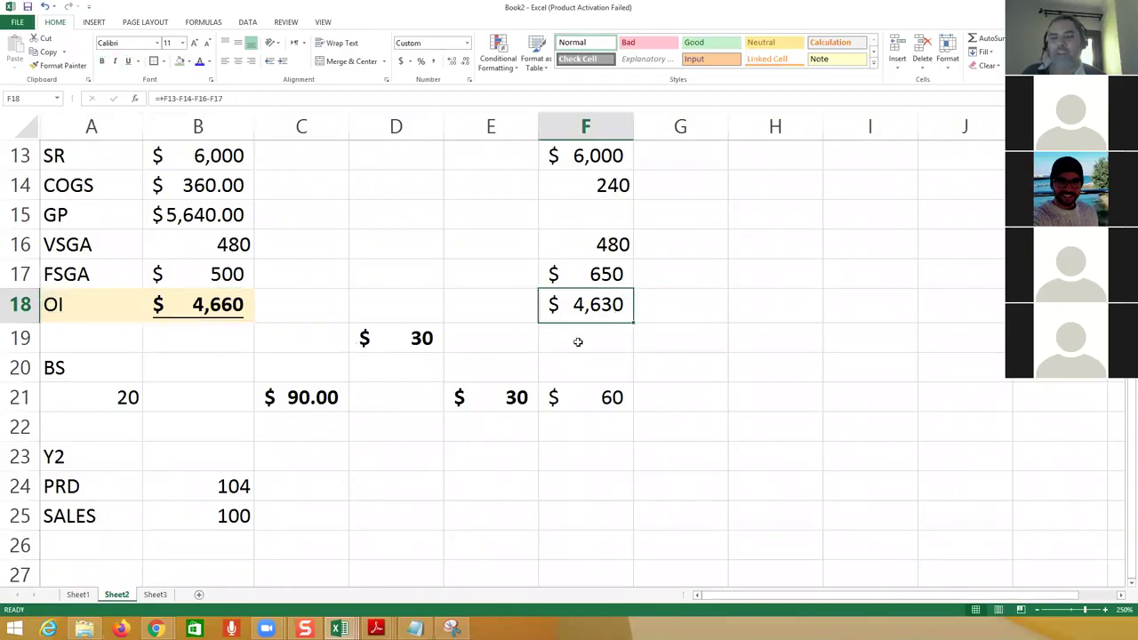
scroll(525, 355, "up", 4)
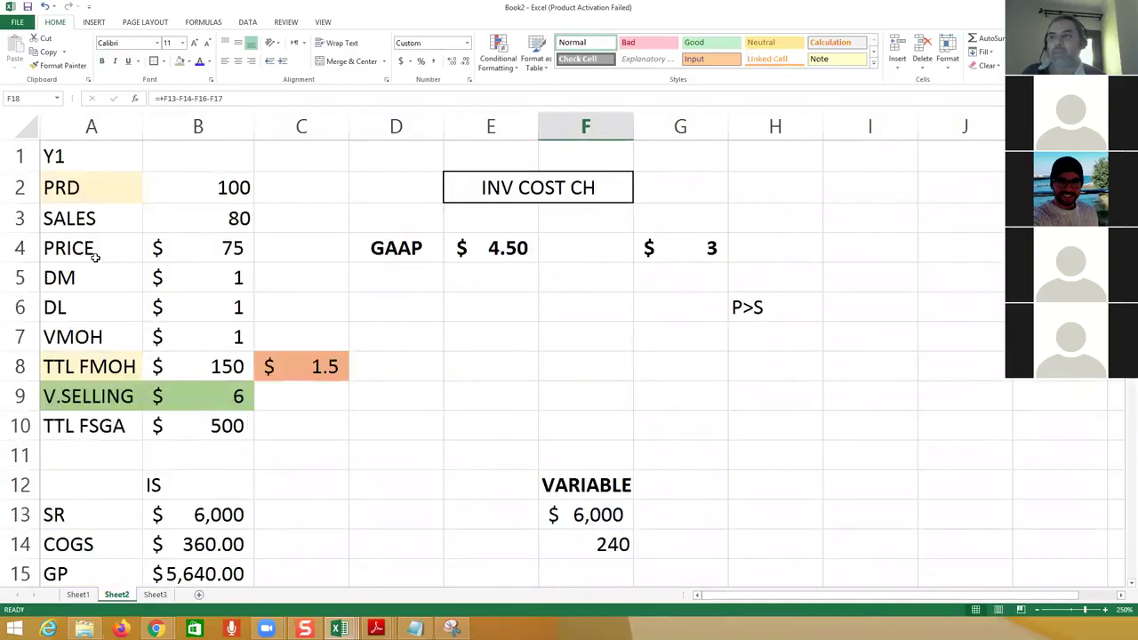
left_click_drag(65, 221, 223, 424)
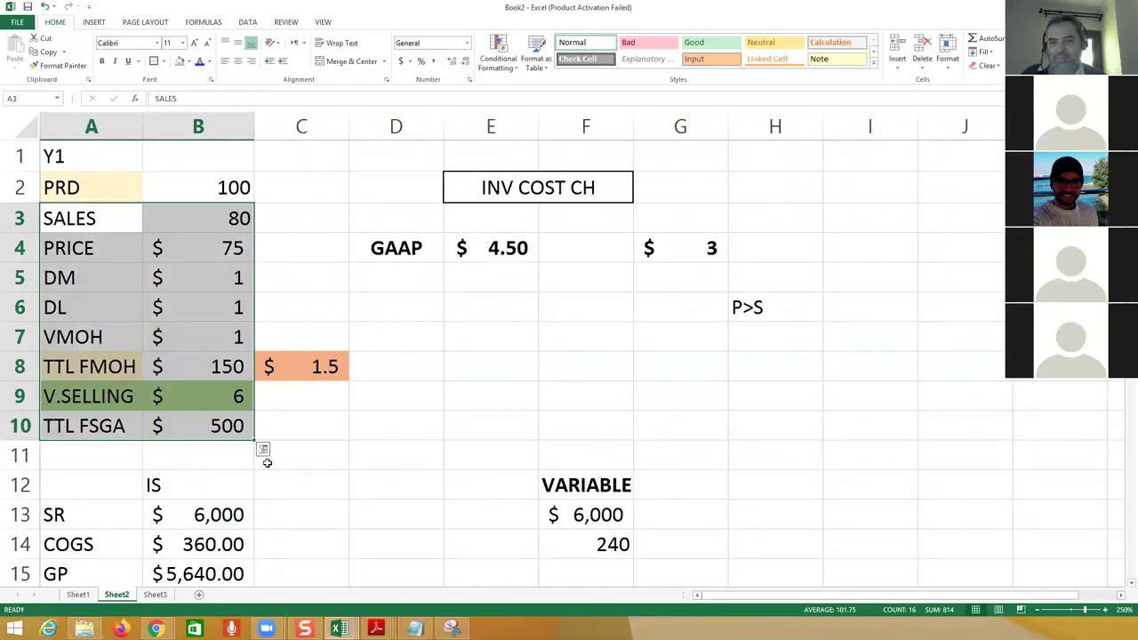
scroll(267, 462, "down", 4)
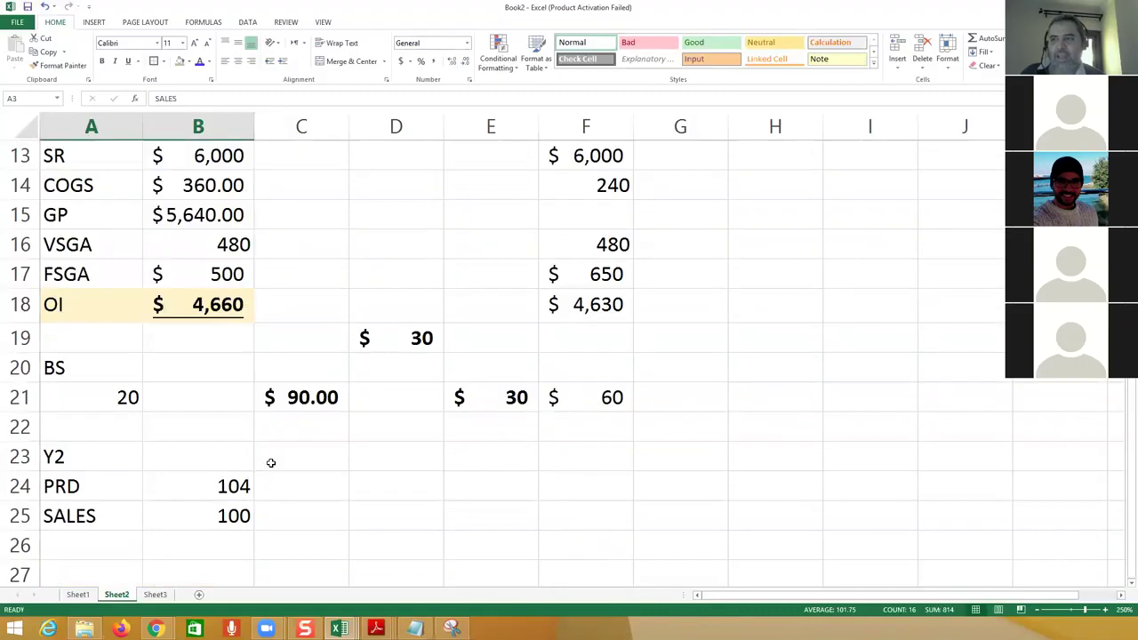
left_click(59, 458)
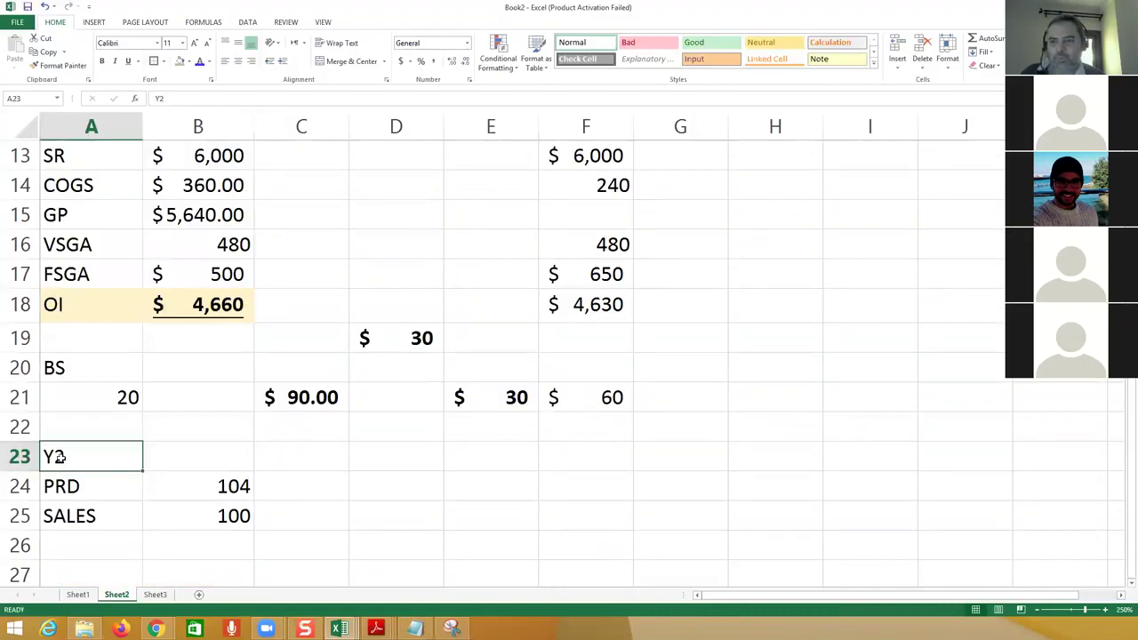
left_click(101, 399)
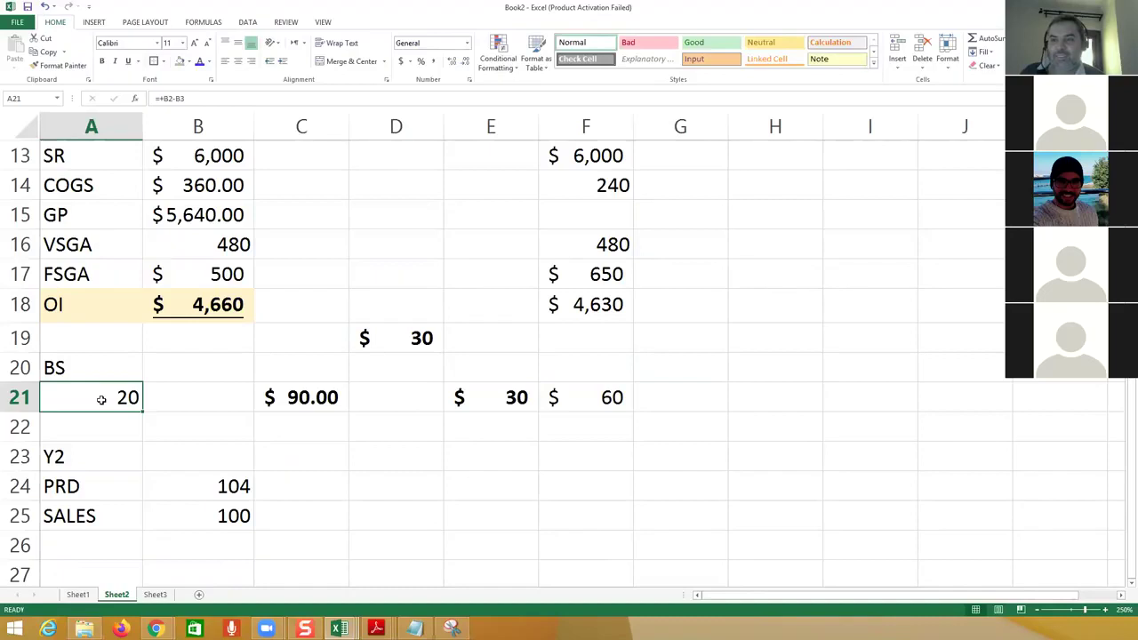
Step: Inspect the ending inventory formulas of both methods in C21 and F21
scroll(229, 393, "up", 2)
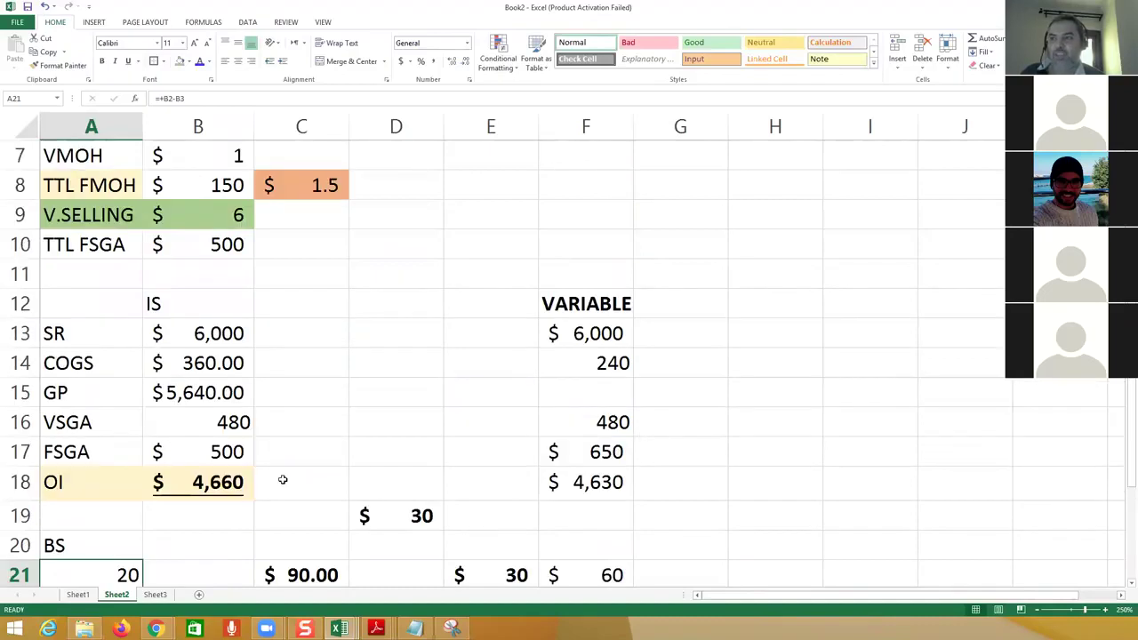
scroll(283, 480, "down", 1)
left_click(316, 484)
type("=+A21*E4")
left_click(577, 486)
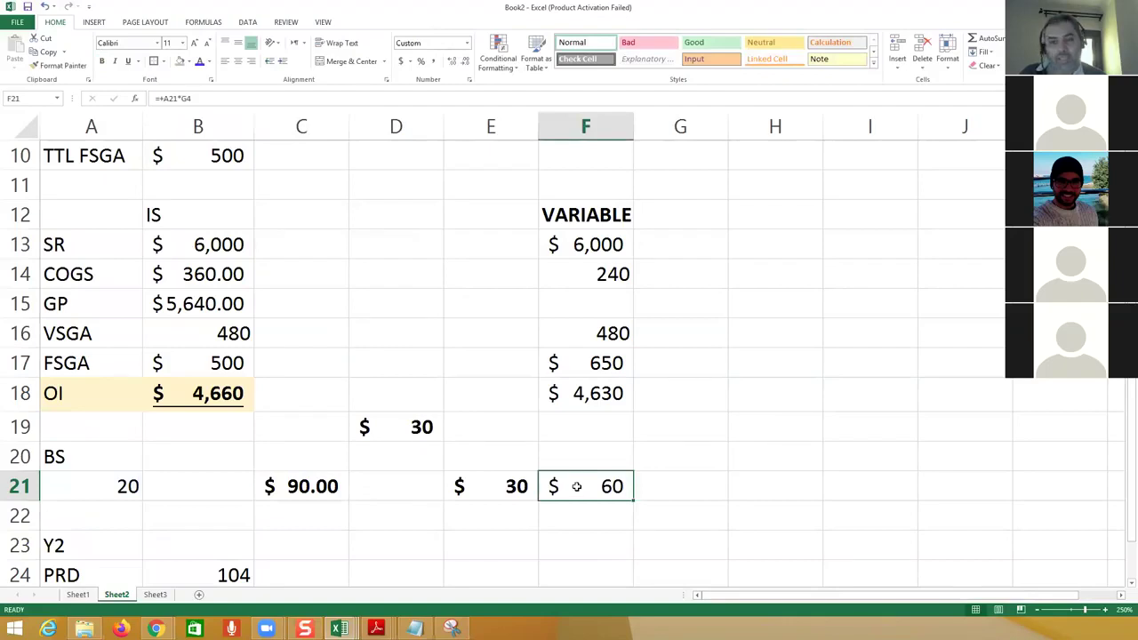
Step: Change the Y2 quantities to PRD 100 in B24 and SALES 104 in B25
left_click_drag(101, 498, 262, 493)
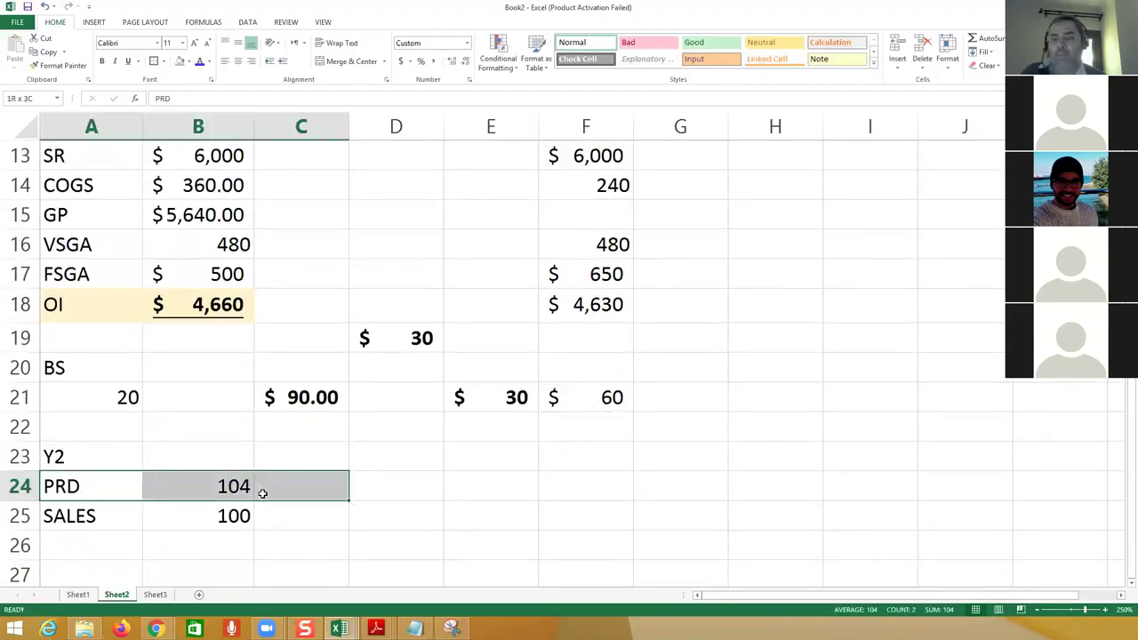
left_click(200, 494)
type("100")
key("Return")
key("F2")
key("BackSpace")
type("4")
key("Return")
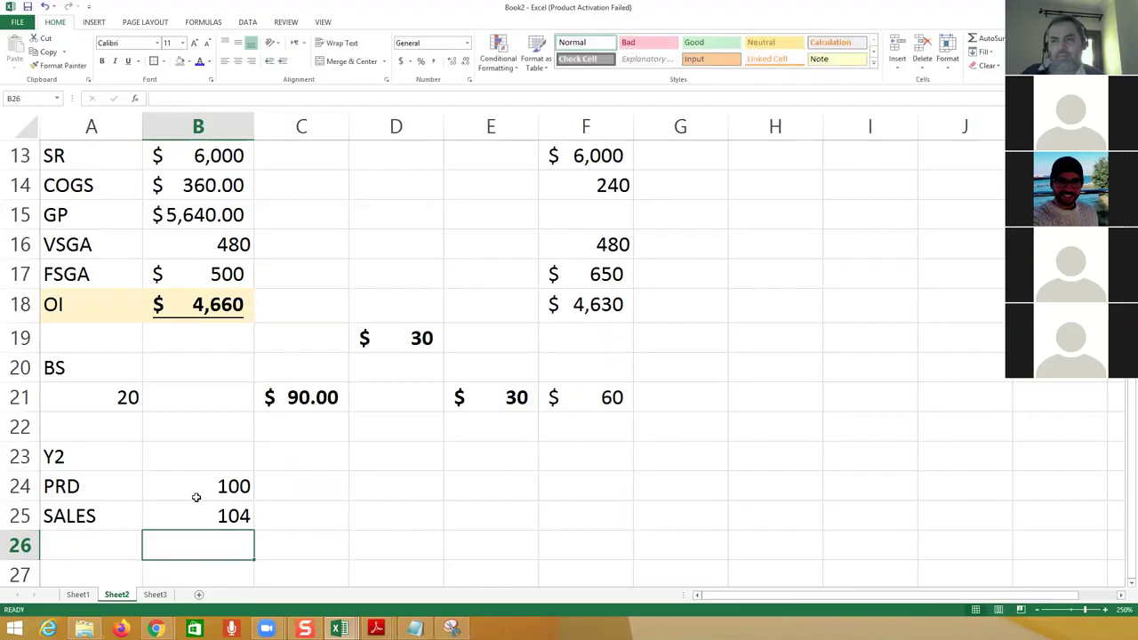
Step: Review the Y2 quantities, the Y1 operating incomes in B18 and F18, and the Y1 assumptions in rows 2 to 10
left_click(233, 486)
left_click(210, 528)
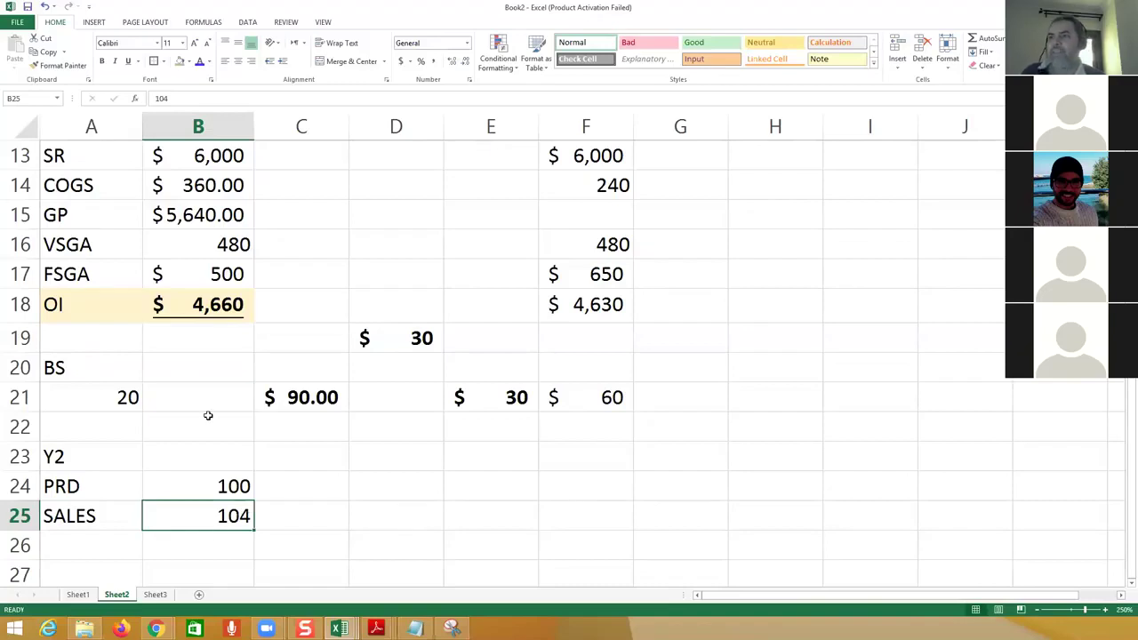
left_click(204, 302)
left_click(603, 311)
scroll(547, 409, "up", 4)
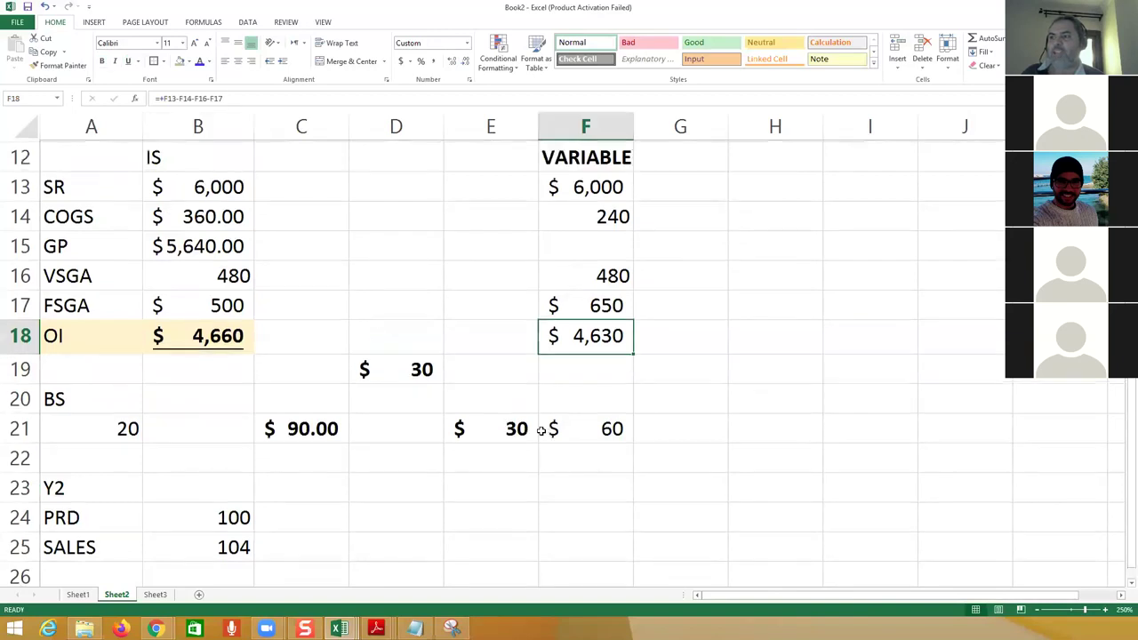
left_click_drag(114, 222, 200, 323)
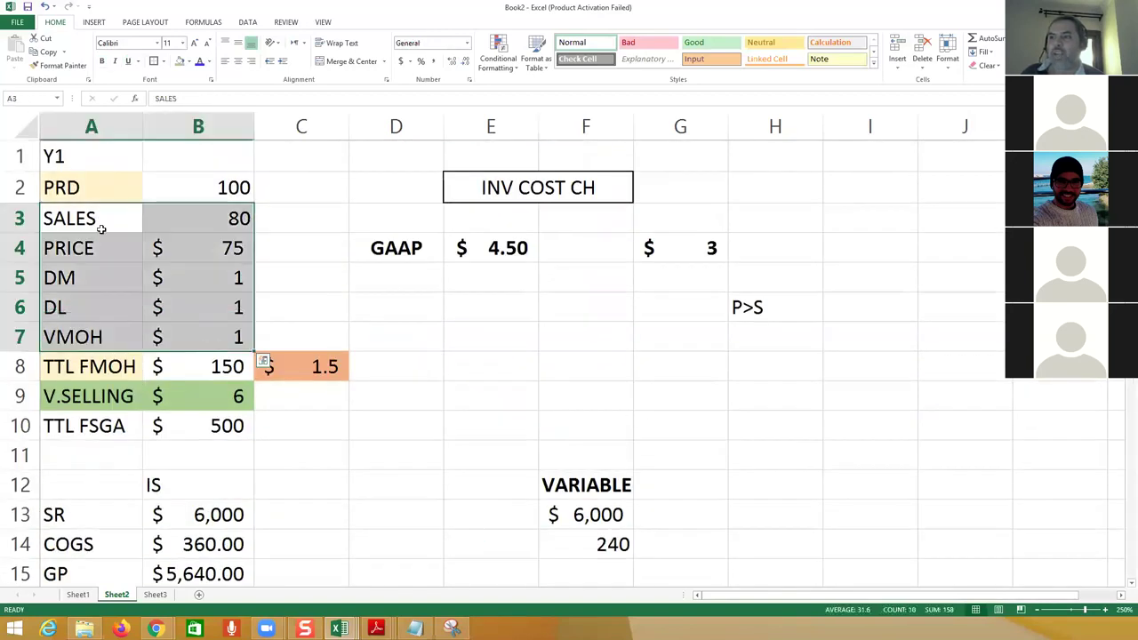
left_click(91, 193)
left_click(91, 246)
left_click_drag(122, 269, 283, 422)
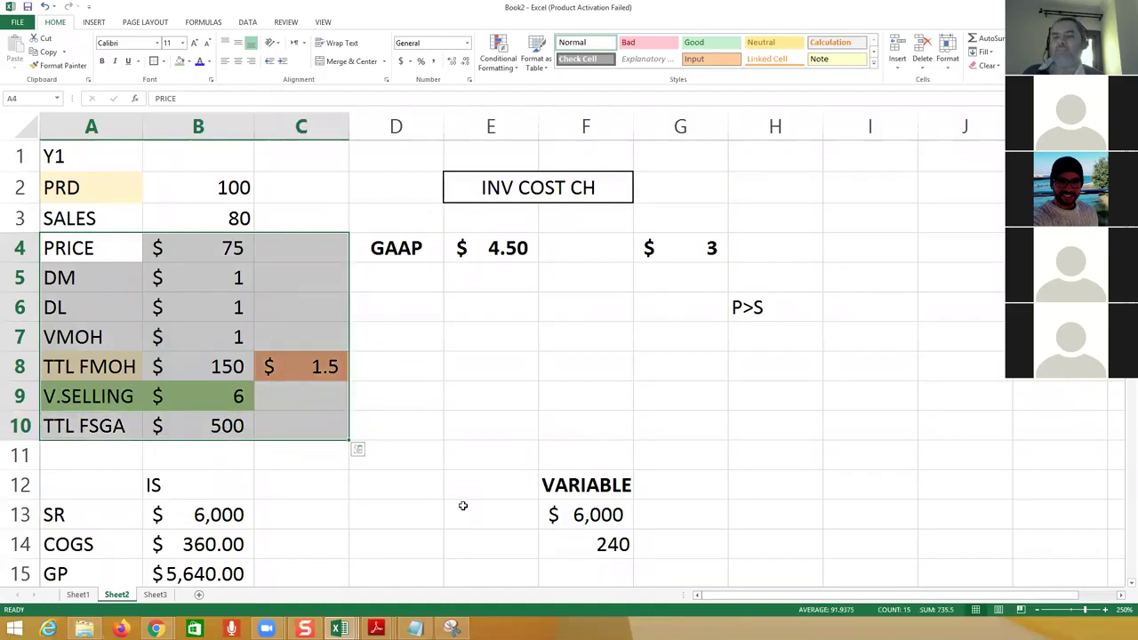
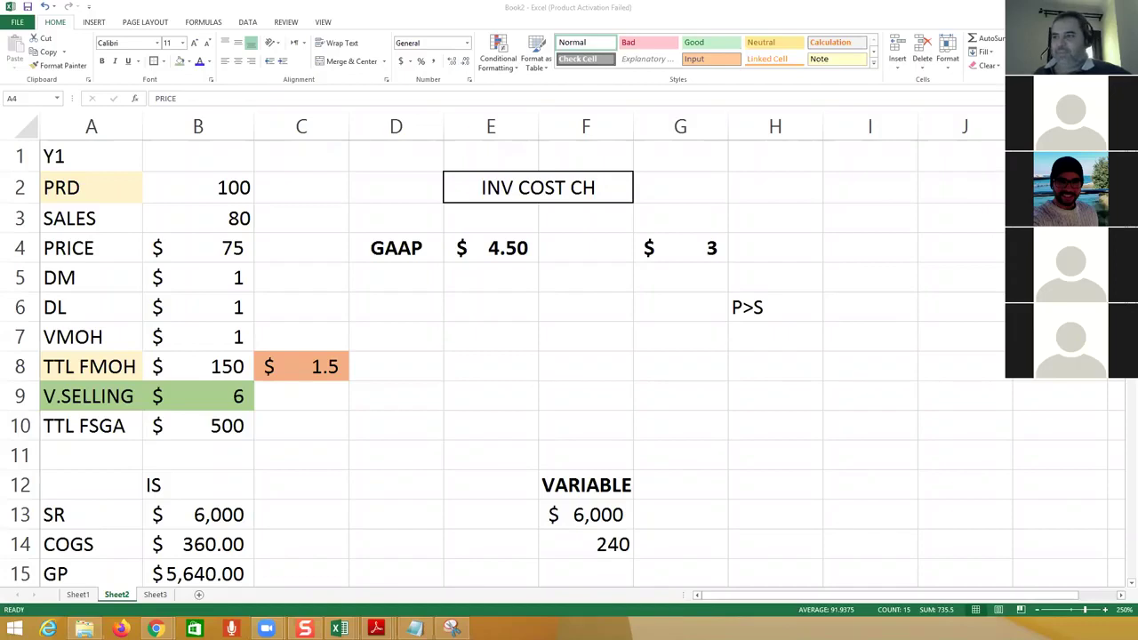
left_click_drag(91, 248, 301, 426)
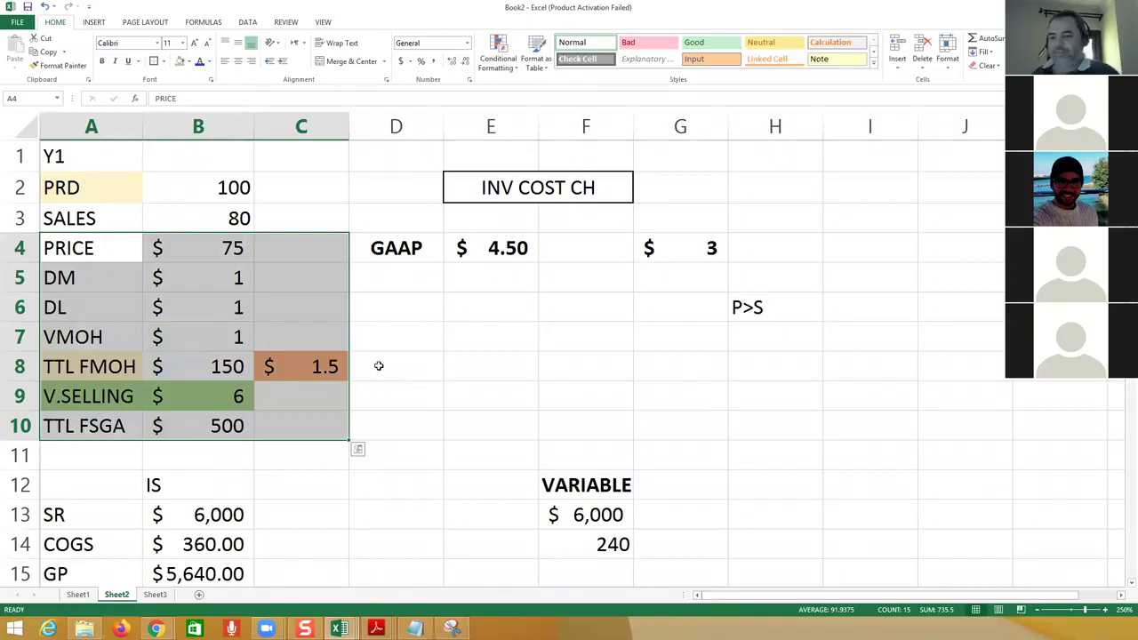
left_click(341, 432)
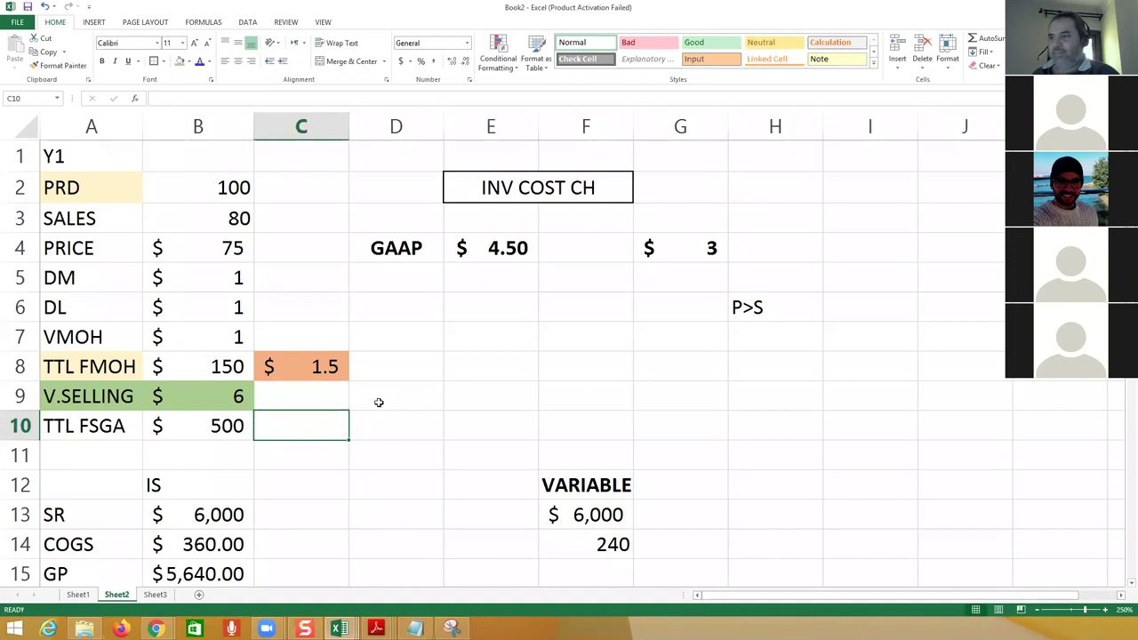
left_click(364, 401)
scroll(364, 402, "down", 2)
scroll(364, 402, "down", 1)
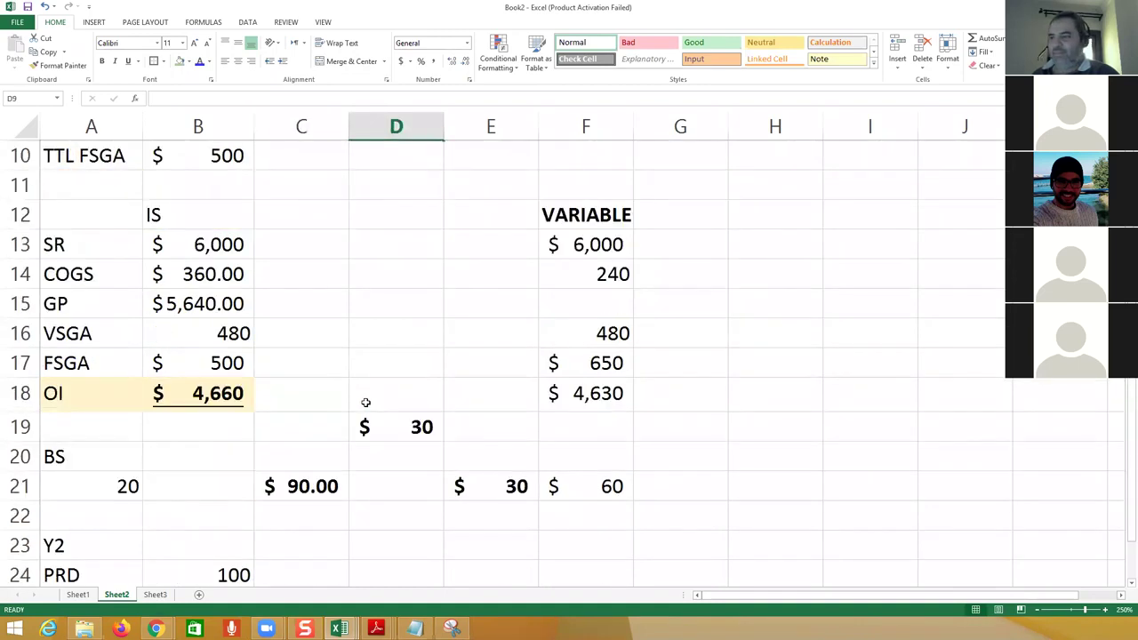
scroll(365, 402, "down", 3)
scroll(383, 400, "up", 2)
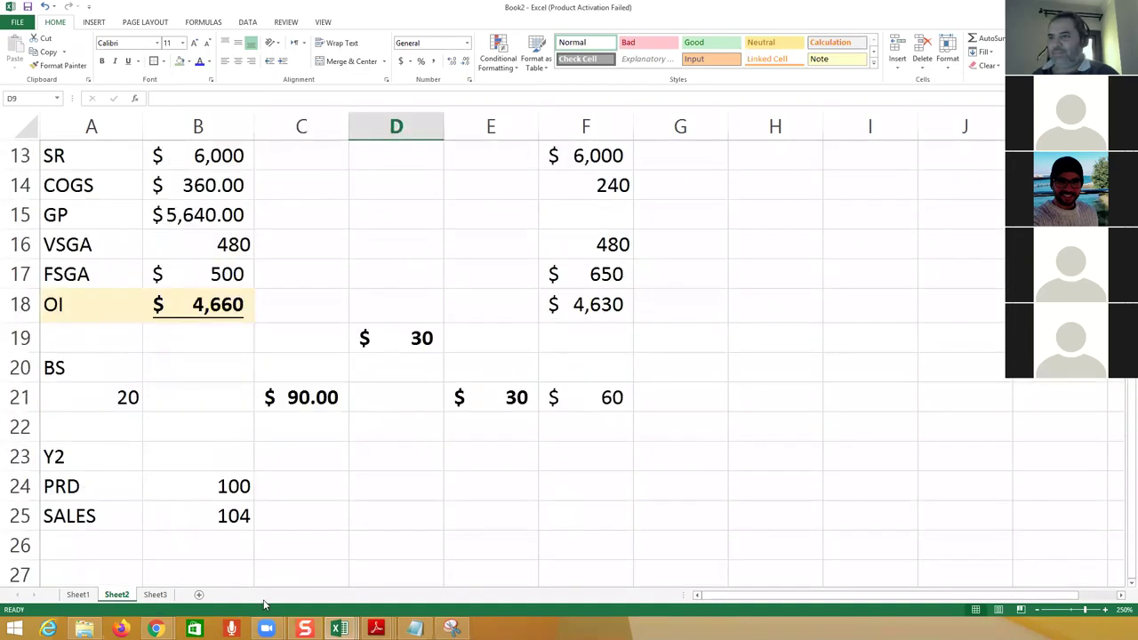
scroll(374, 401, "up", 1)
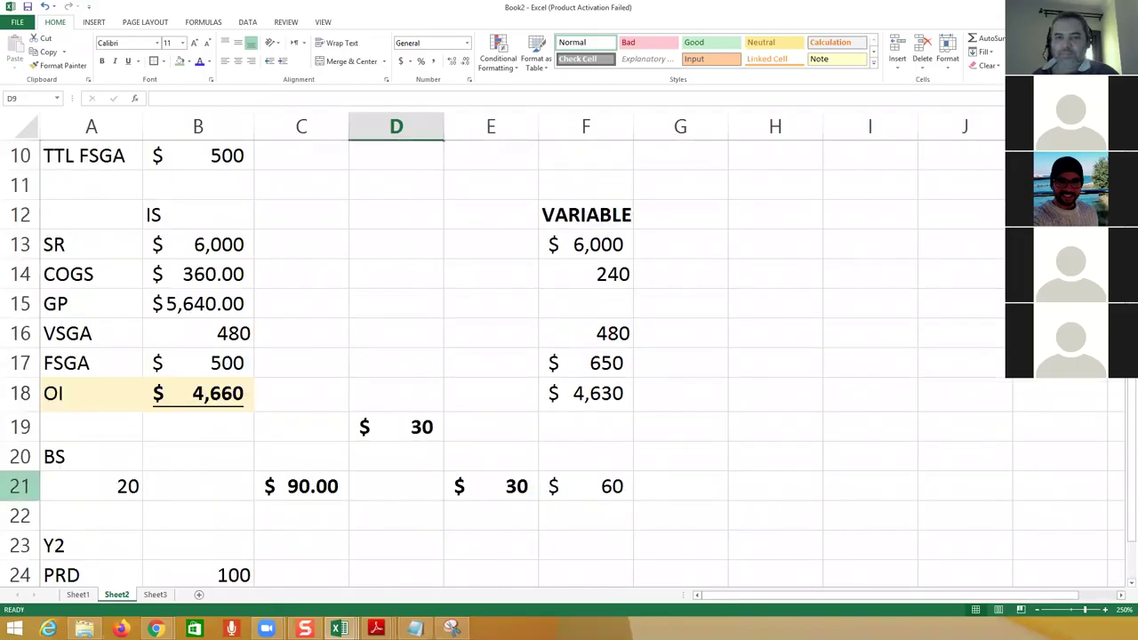
key("alt+Tab")
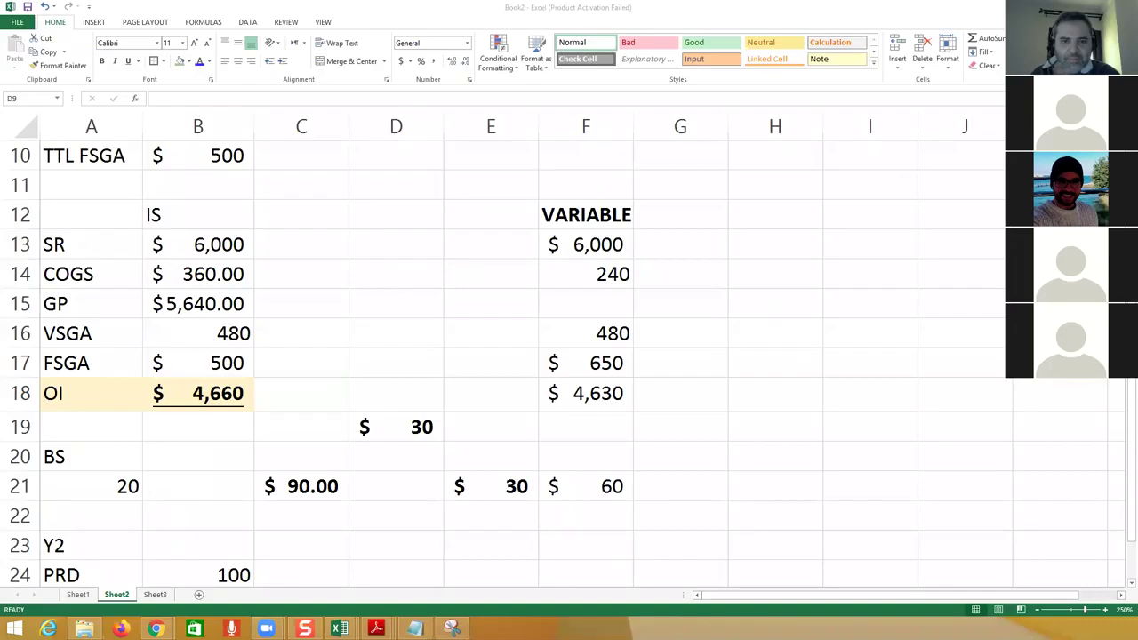
Step: Start the Y2 income statement in A27 with a reference to the SR label in A13
scroll(242, 283, "down", 2)
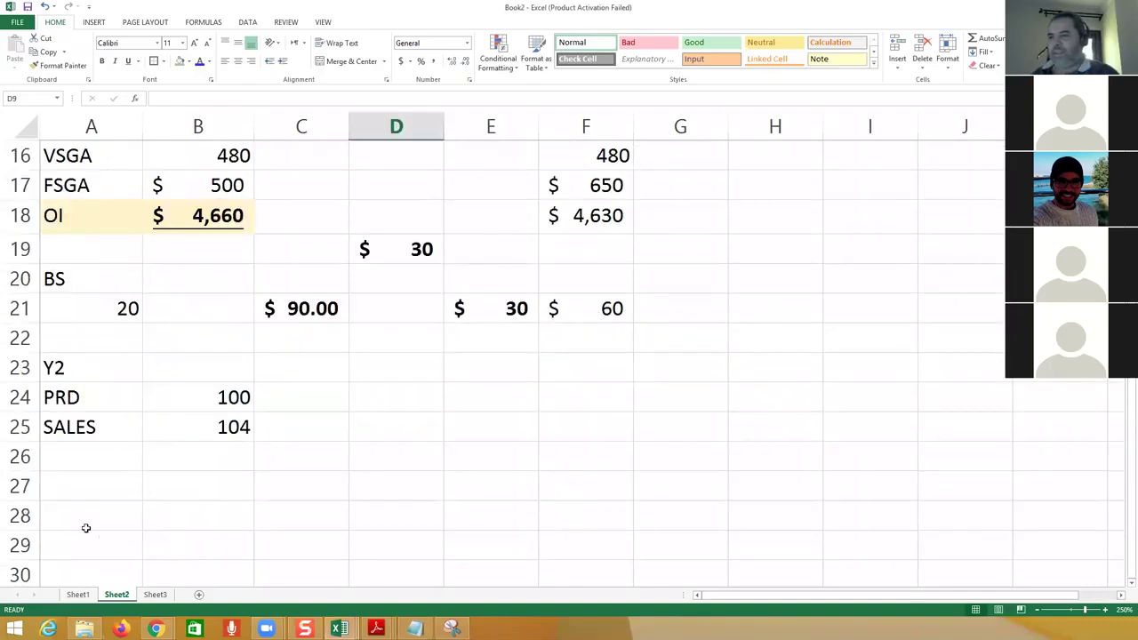
left_click(112, 455)
left_click(114, 481)
type("+")
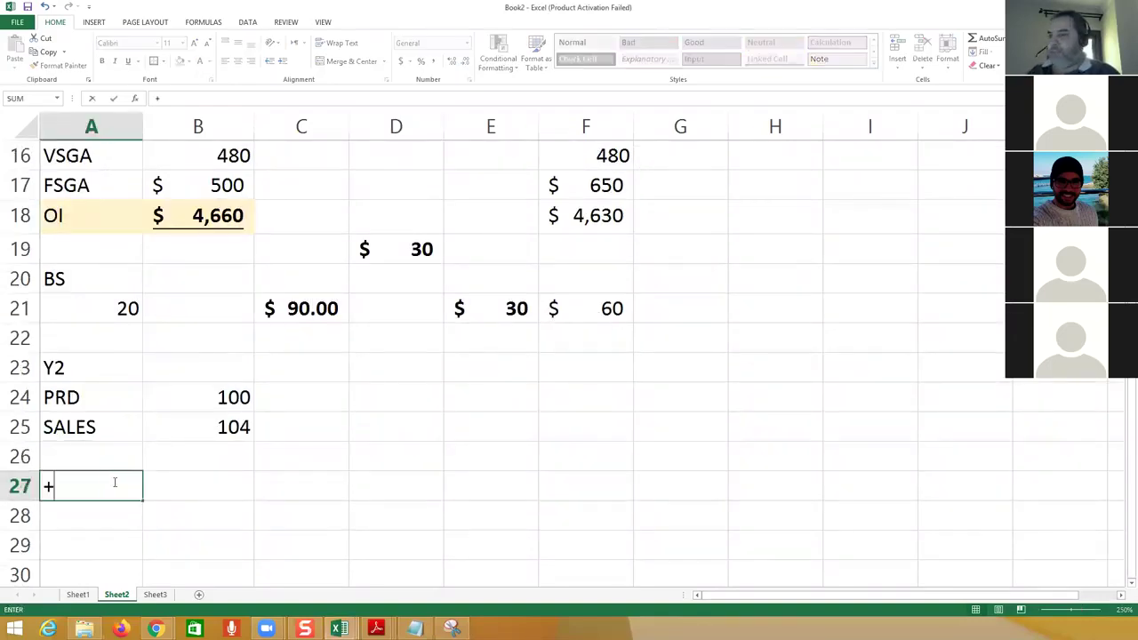
scroll(200, 252, "up", 2)
left_click(131, 253)
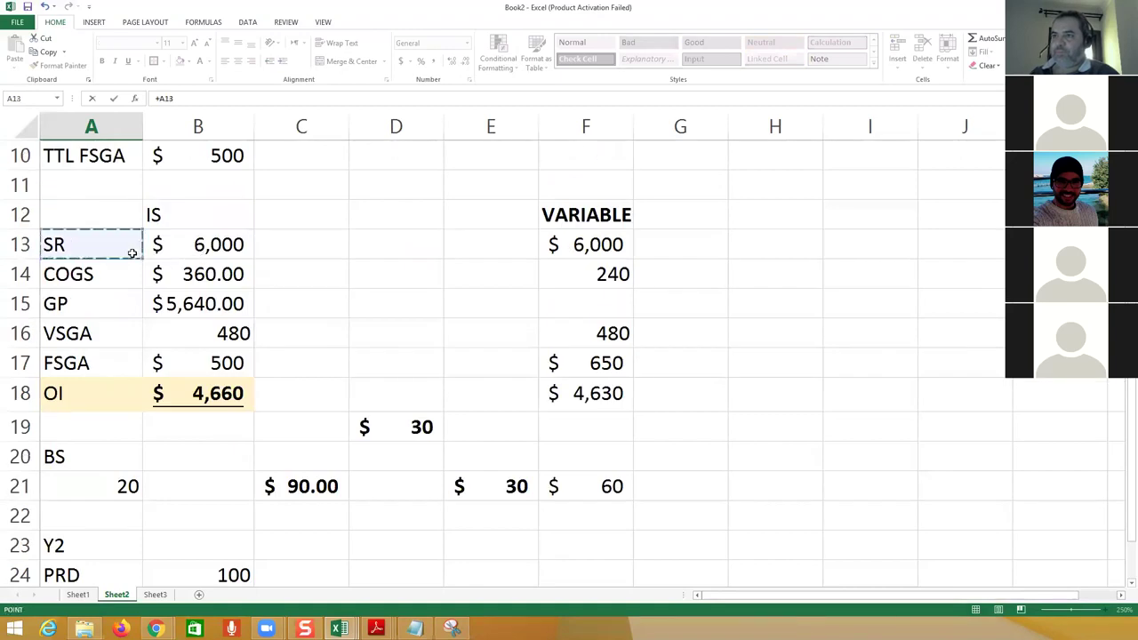
key("Return")
Step: Copy the label reference in A27 down through A32 to fill in the remaining income statement lines
key("ctrl+c")
key("shift+Down")
key("shift+Down")
key("shift+Down")
key("shift+Down")
key("shift+Down")
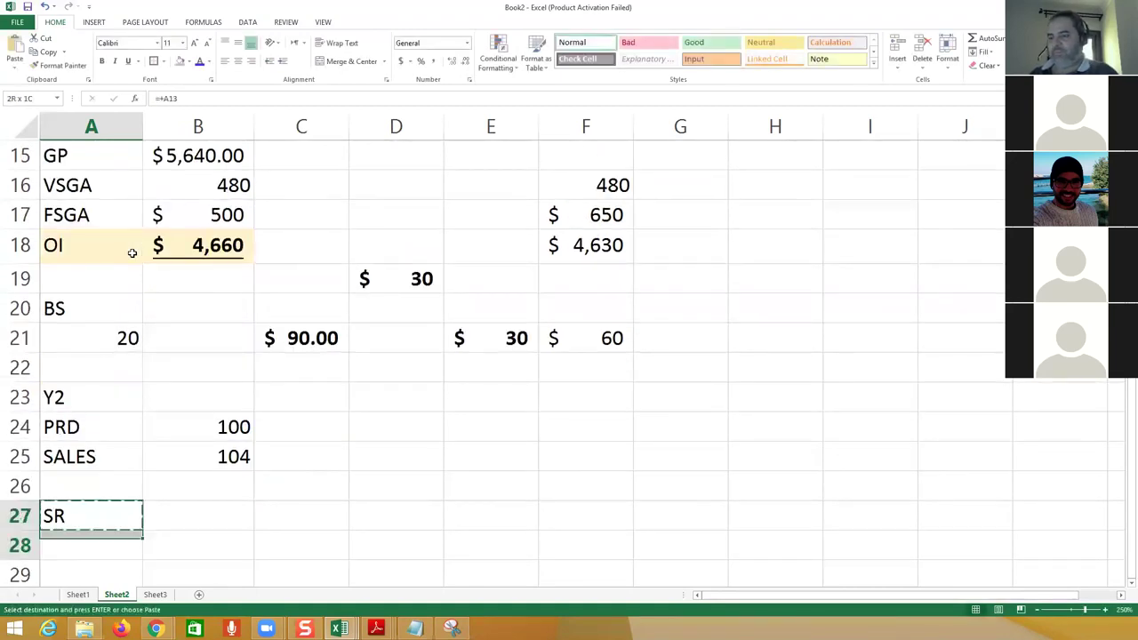
key("Return")
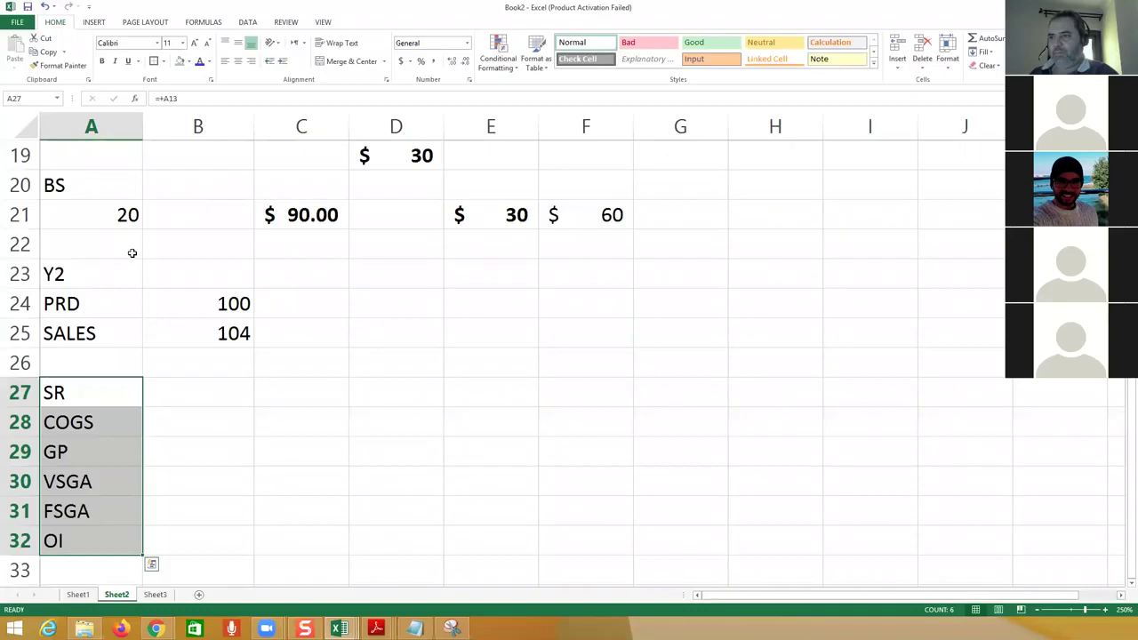
Step: Calculate the Y2 sales revenue in B27 as Y2 sales times price with the formula +B25*B4
key("Right")
type("+")
scroll(148, 250, "up", 1)
scroll(148, 250, "up", 6)
scroll(163, 247, "down", 3)
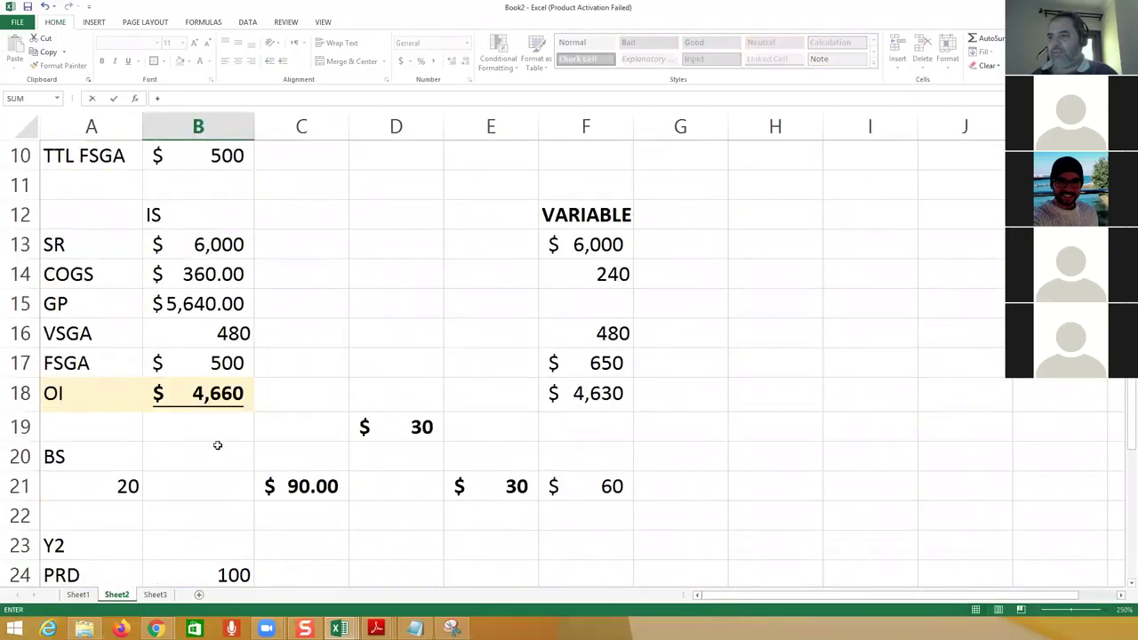
scroll(217, 445, "down", 1)
left_click(222, 516)
type("*")
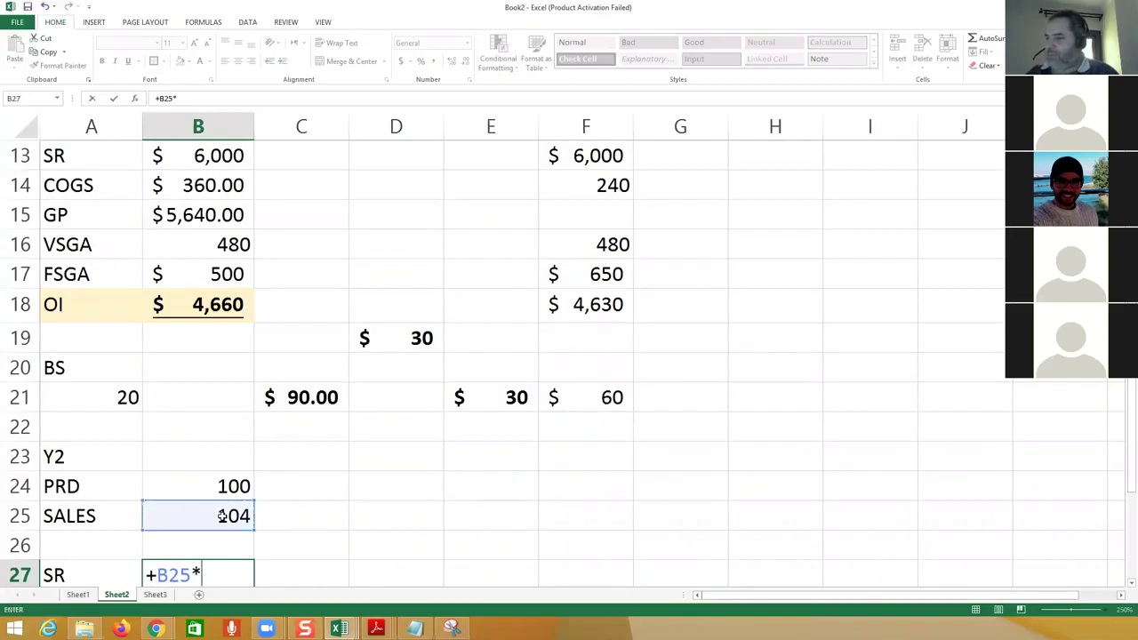
scroll(325, 459, "up", 2)
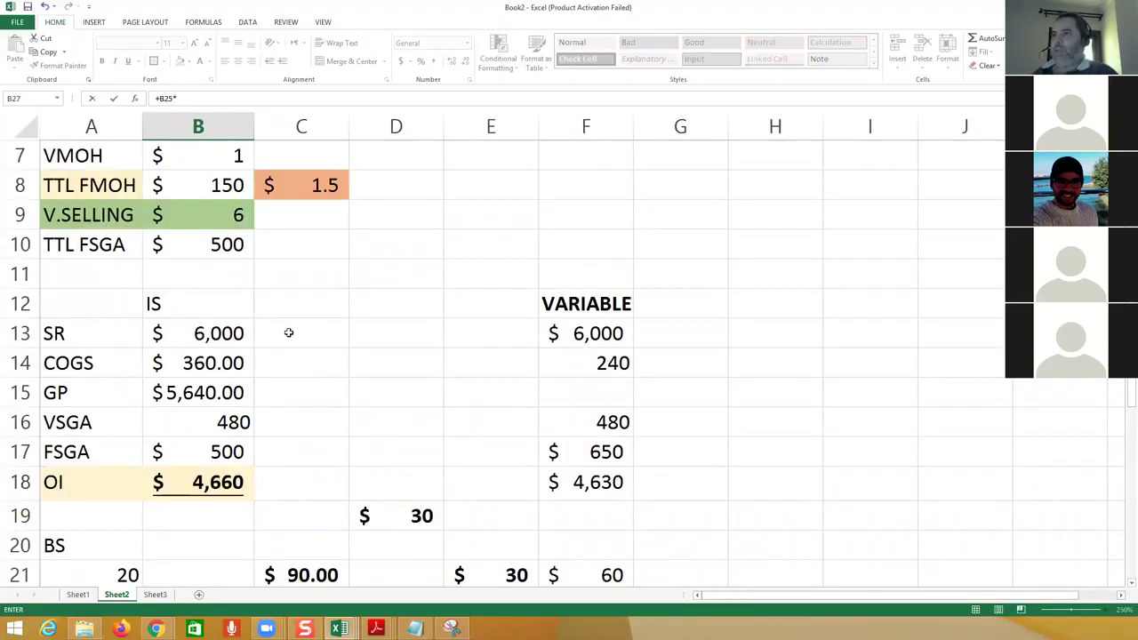
scroll(290, 332, "up", 2)
left_click(234, 248)
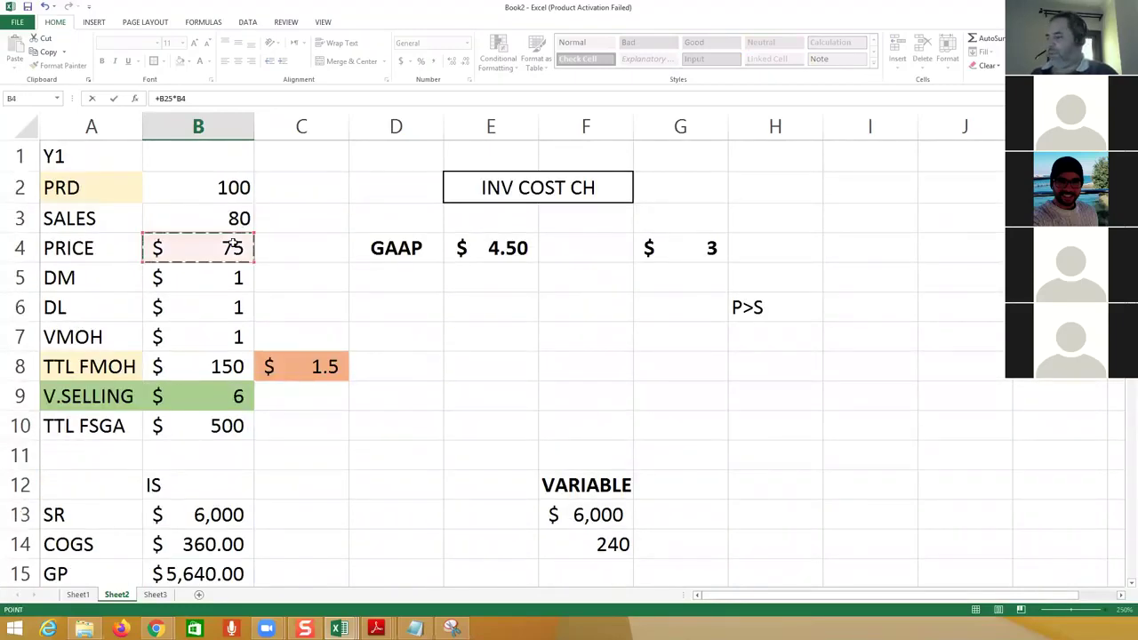
key("Return")
Step: Link the variable costing sales revenue in F27 to B27
key("Up")
key("Right")
key("Right")
key("Right")
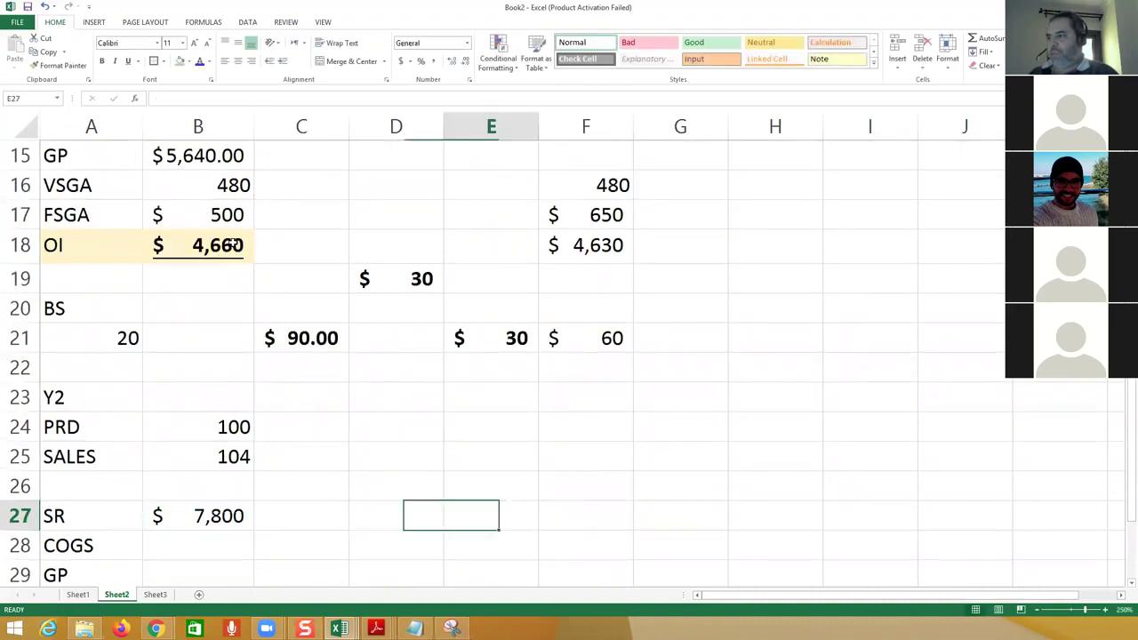
key("Right")
type("+")
key("Left")
key("Left")
key("Left")
key("Left")
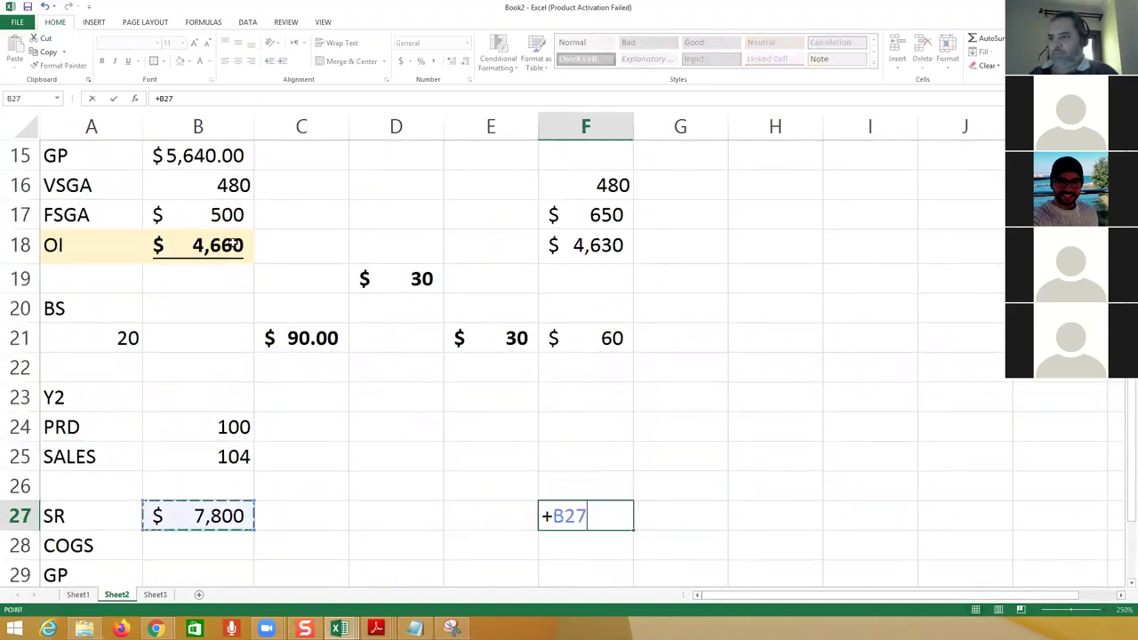
key("Return")
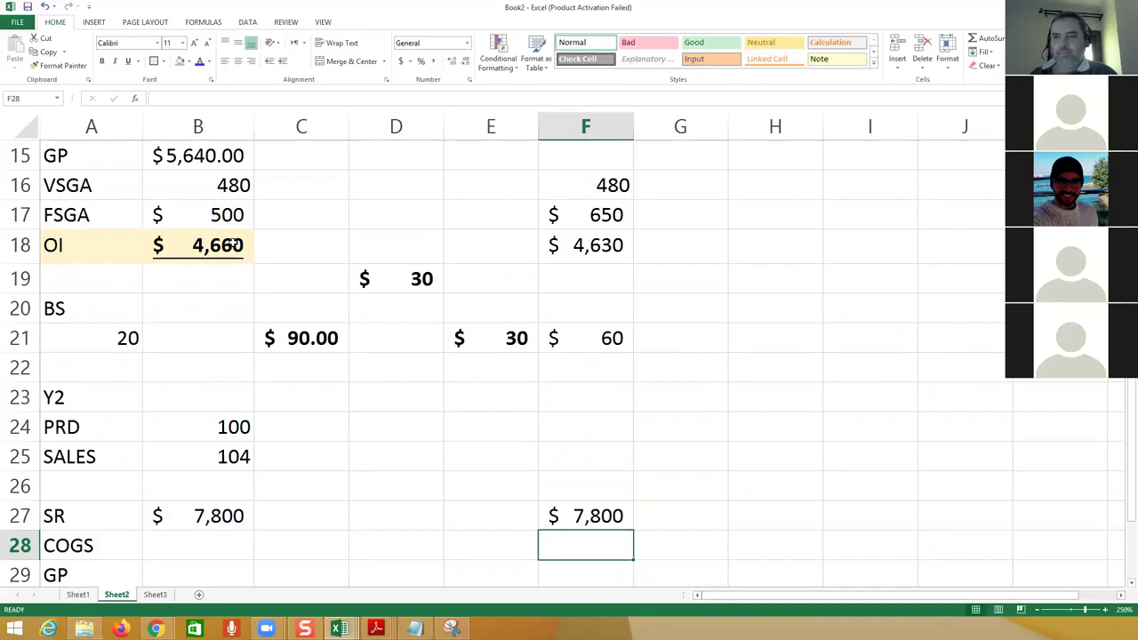
Step: Calculate the Y2 GAAP COGS in B28 as Y2 sales times the GAAP unit cost with +B25*E4
key("Left")
key("Left")
key("Left")
key("Left")
type("+")
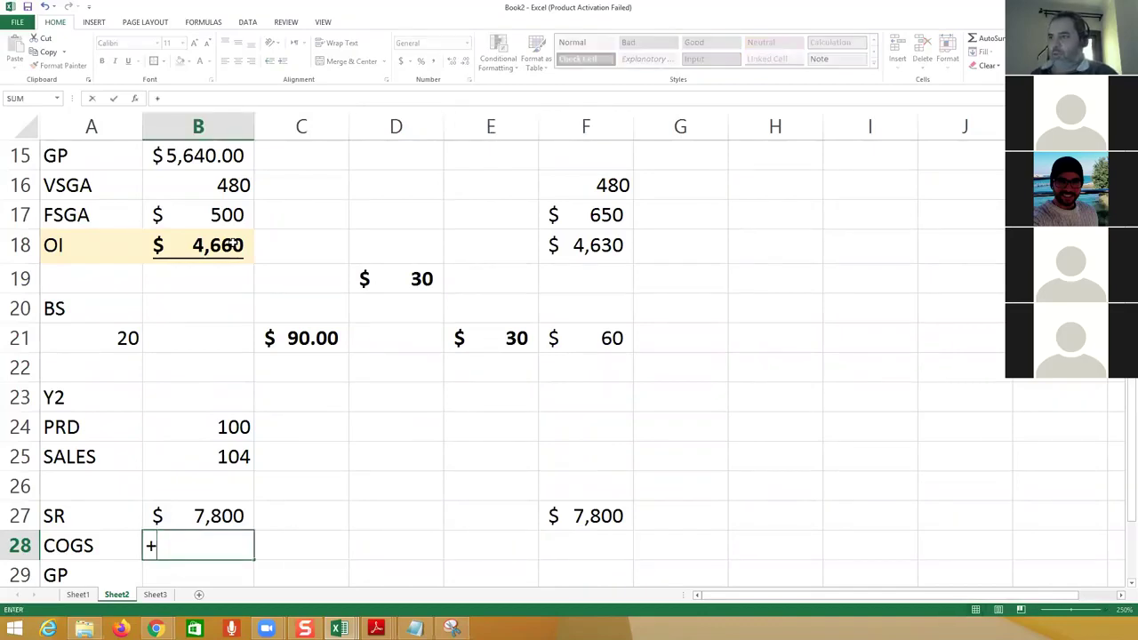
left_click(218, 459)
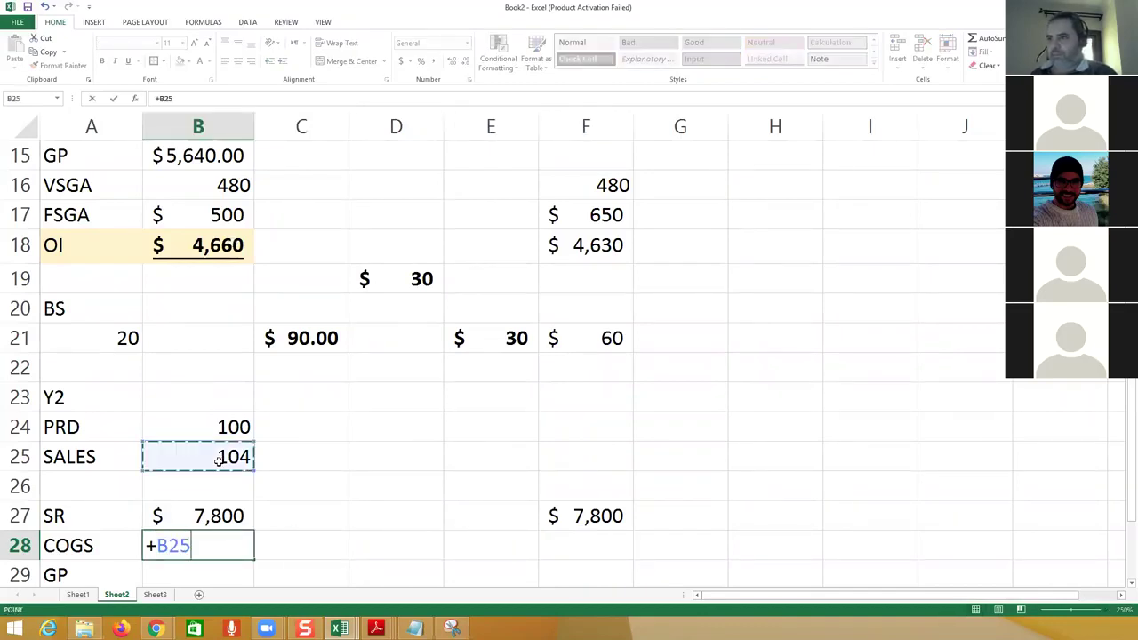
type("*")
scroll(524, 406, "up", 5)
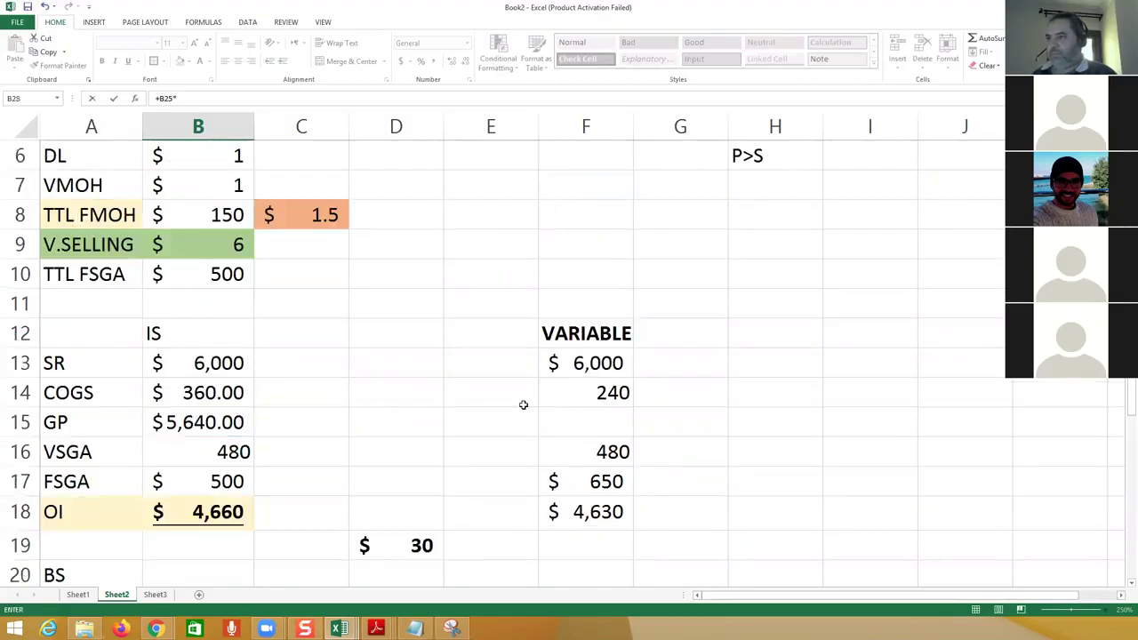
left_click(507, 245)
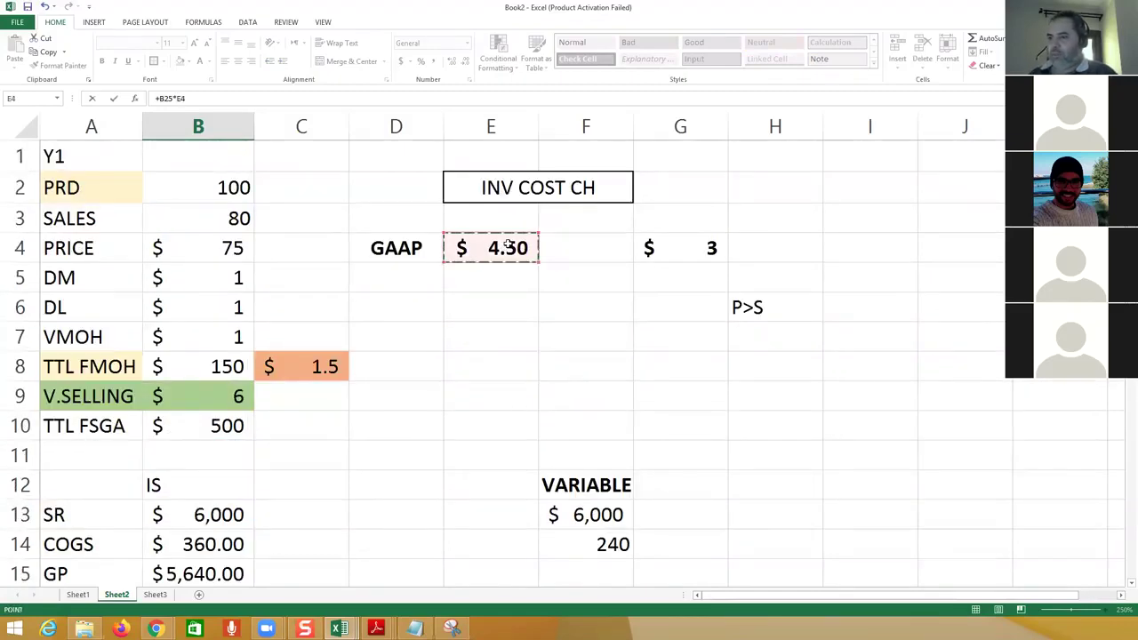
key("Return")
Step: Calculate the Y2 variable costing COGS in F28 as Y2 sales times the variable unit cost with +B25*G4
scroll(508, 246, "down", 1)
key("Up")
key("Right")
key("Right")
key("Right")
key("Right")
type("+")
key("Left")
key("Left")
key("Left")
key("Left")
key("Up")
key("Up")
key("Up")
type("*")
key("Up")
key("Up")
key("Up")
key("Up")
key("Up")
key("Up")
key("Up")
key("Up")
key("Up")
key("Up")
key("Up")
key("Up")
key("Up")
key("Up")
key("Up")
key("Up")
key("Up")
key("Up")
key("Up")
key("Up")
key("Up")
key("Up")
key("Up")
key("Up")
key("Right")
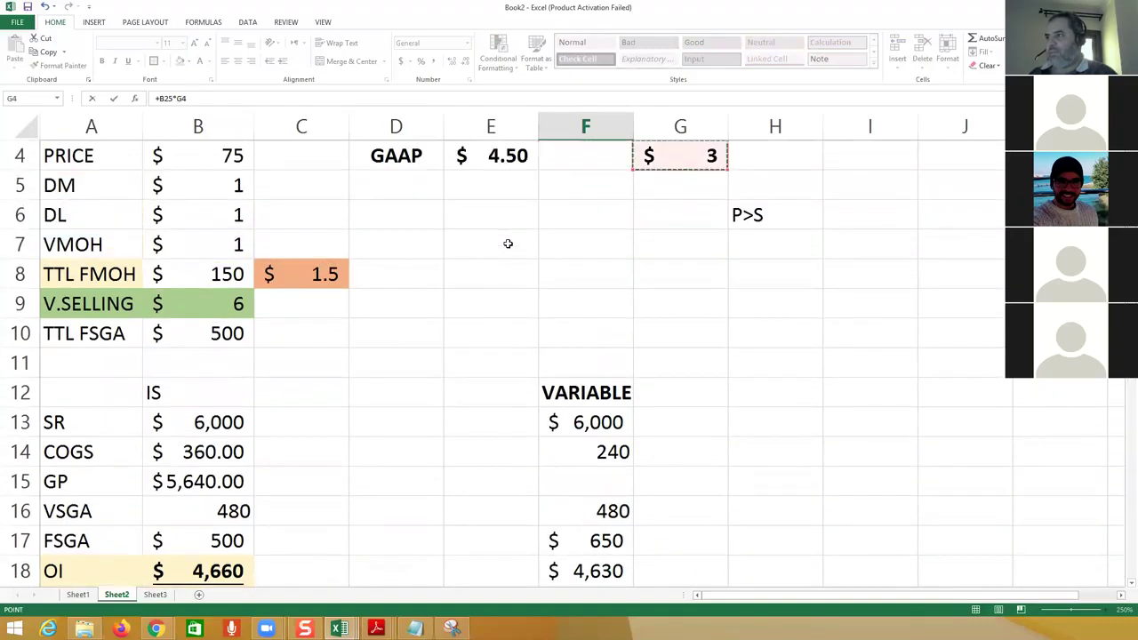
key("Return")
Step: Calculate the Y2 VSGA in B30 as Y2 sales in B25 times the V.SELLING rate in B9
key("Down")
key("Left")
key("Left")
key("Left")
key("Left")
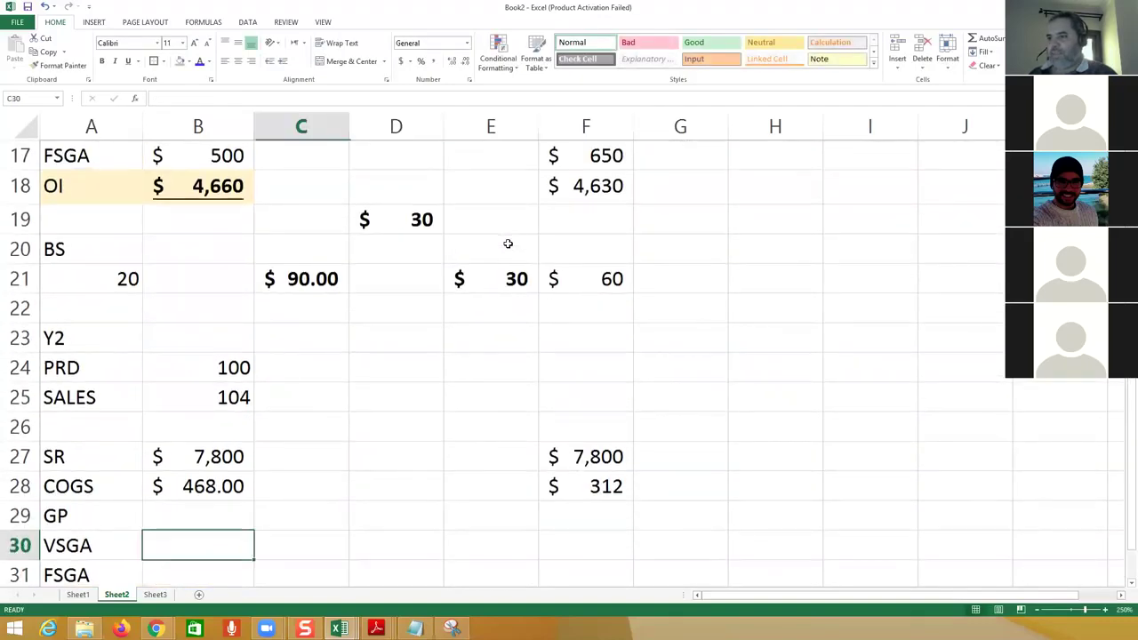
type("+")
left_click(166, 392)
type("*")
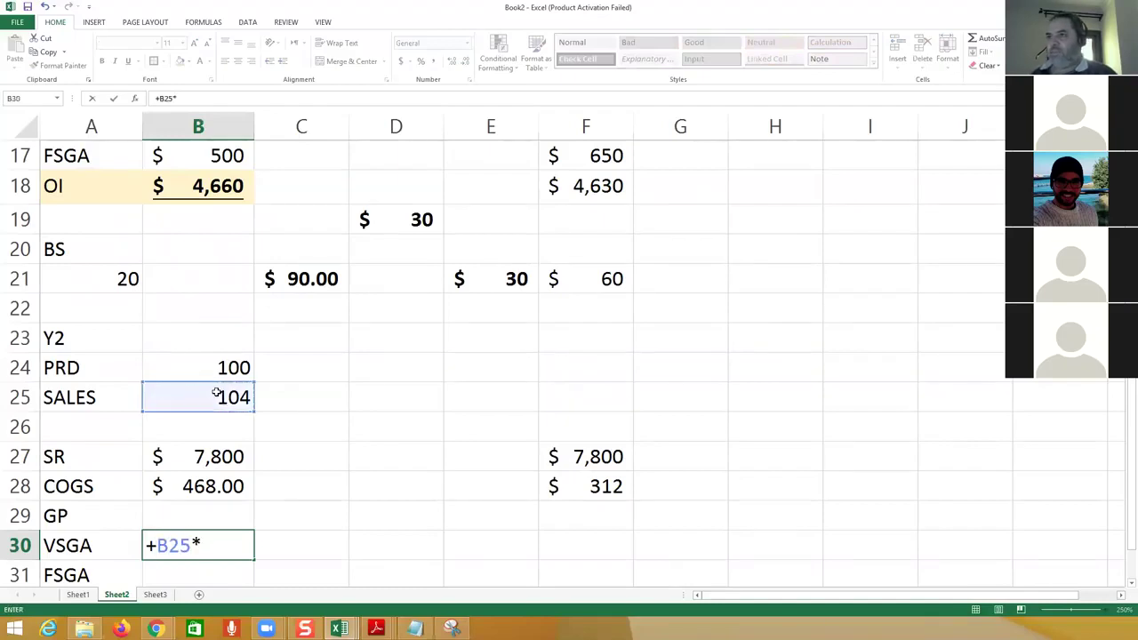
scroll(209, 225, "up", 1)
scroll(214, 215, "up", 4)
left_click(231, 362)
key("ctrl+Return")
Step: Link the variable costing VSGA in F30 to the GAAP VSGA in B30
key("Right")
key("Right")
key("Right")
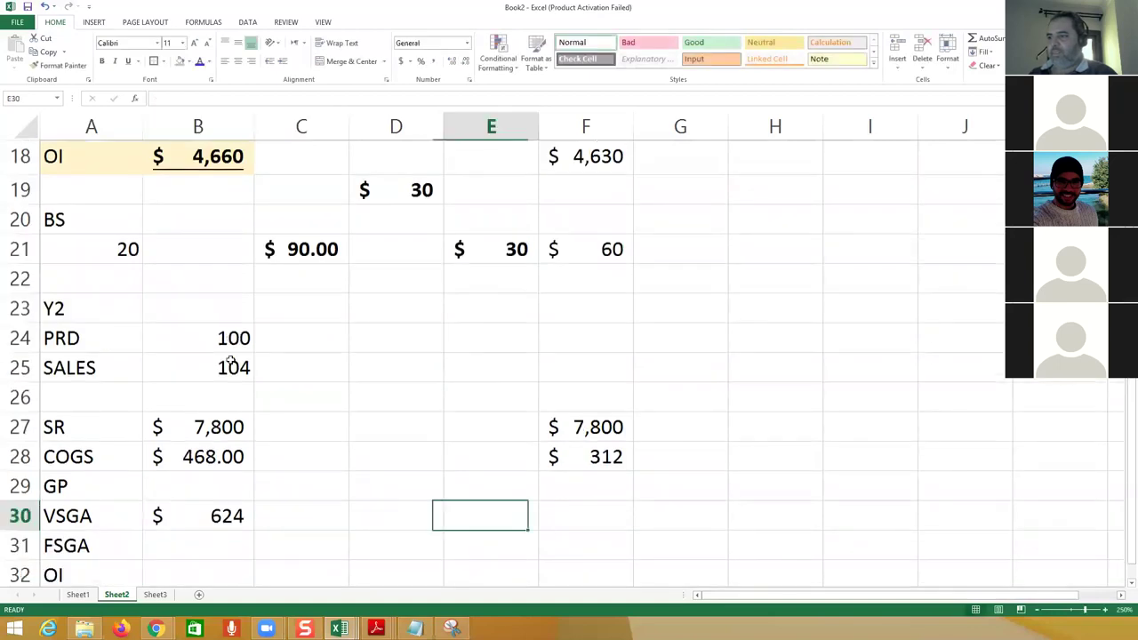
type("0")
key("Escape")
key("Right")
type("+")
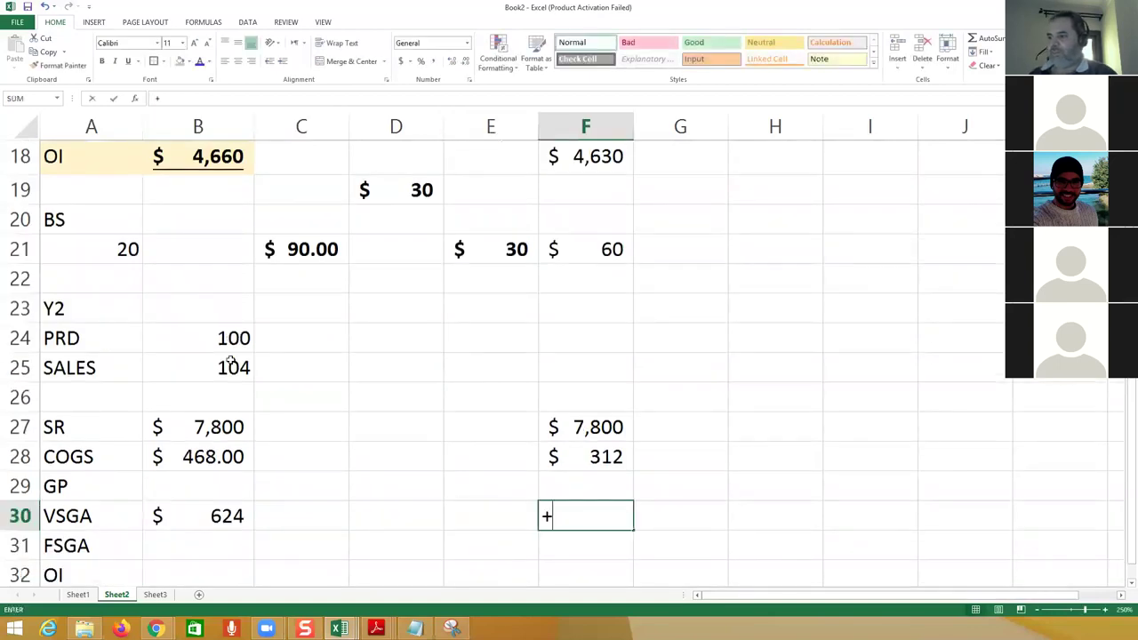
key("Left")
key("Left")
key("Left")
key("Left")
key("Return")
Step: Link the Y2 GAAP FSGA in B31 to the TTL FSGA amount in B10
key("Left")
key("Left")
key("Left")
key("Left")
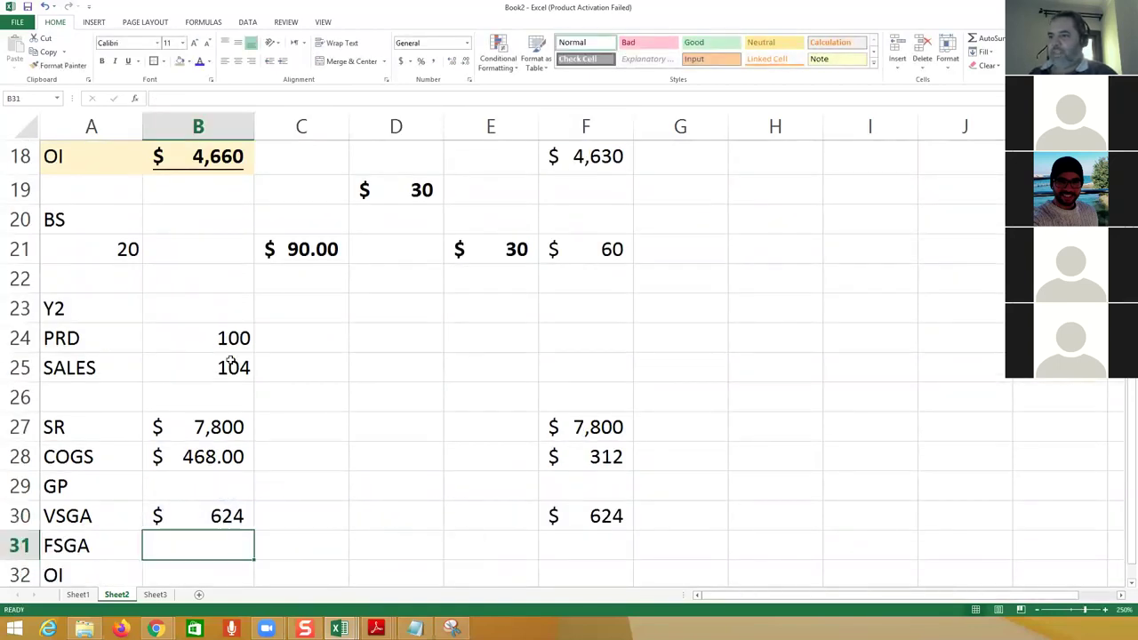
type("+")
scroll(227, 361, "up", 4)
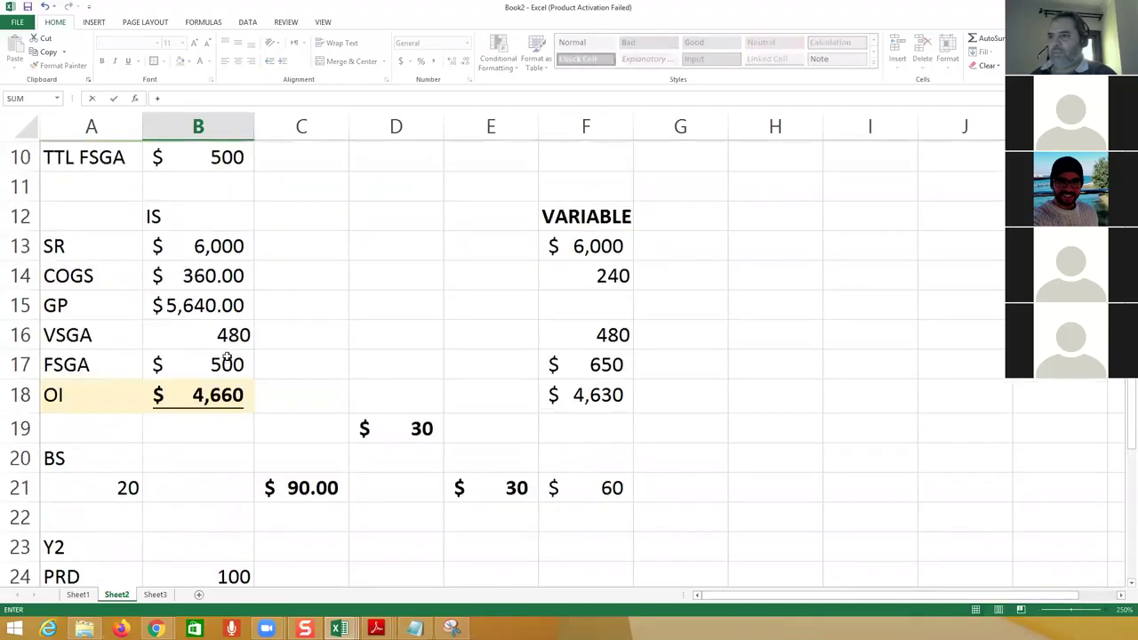
left_click(215, 280)
key("Return")
Step: Calculate the variable costing FSGA in F31 as the GAAP FSGA in B31 plus the TTL FMOH in B8
key("Up")
key("Right")
key("Right")
key("Right")
key("Right")
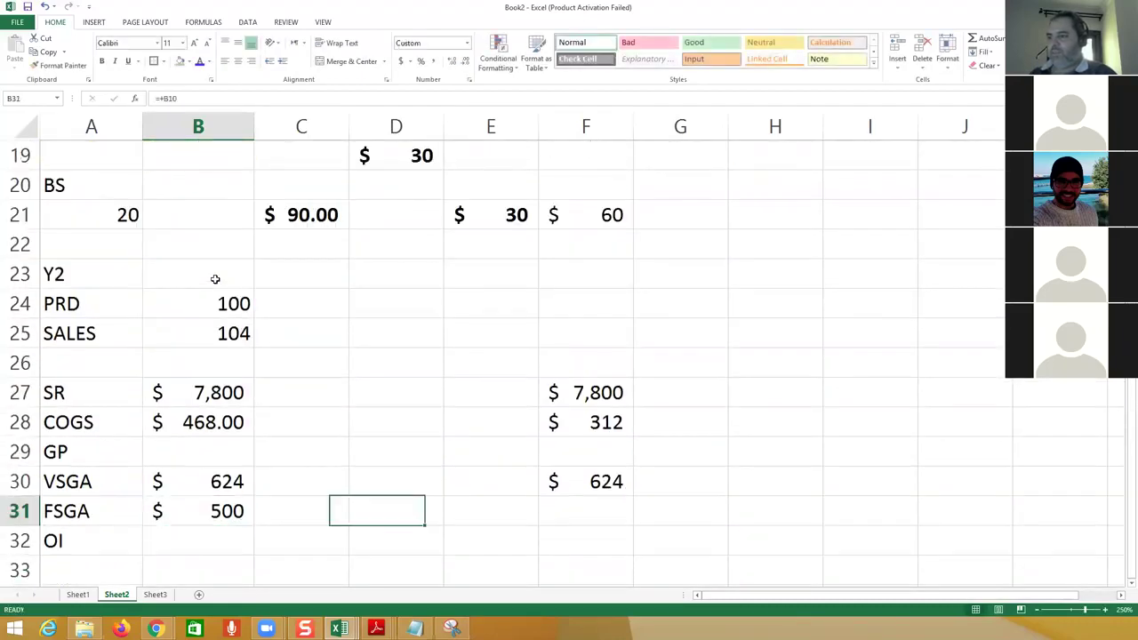
type("+B31")
key("ctrl+Return")
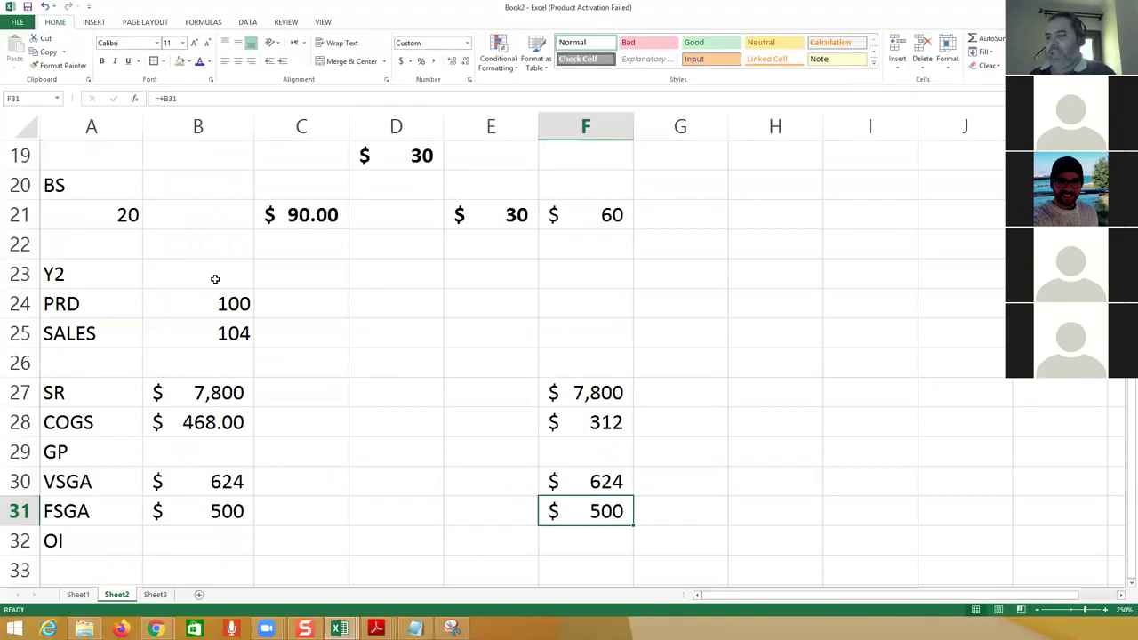
key("F2")
type("+")
scroll(216, 279, "up", 6)
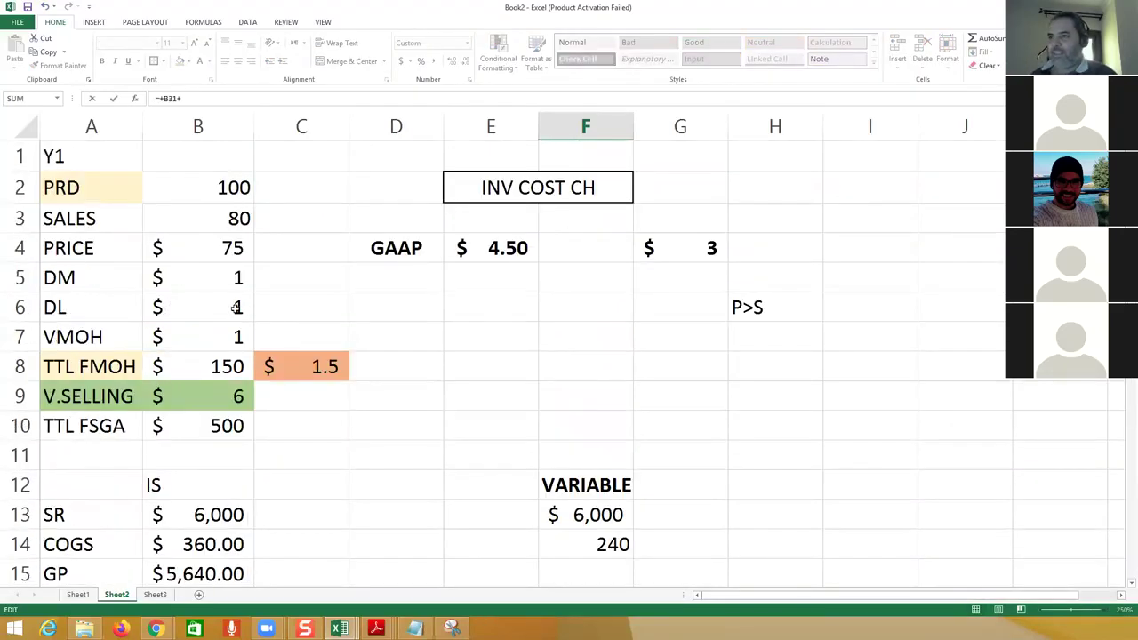
left_click(225, 360)
key("Return")
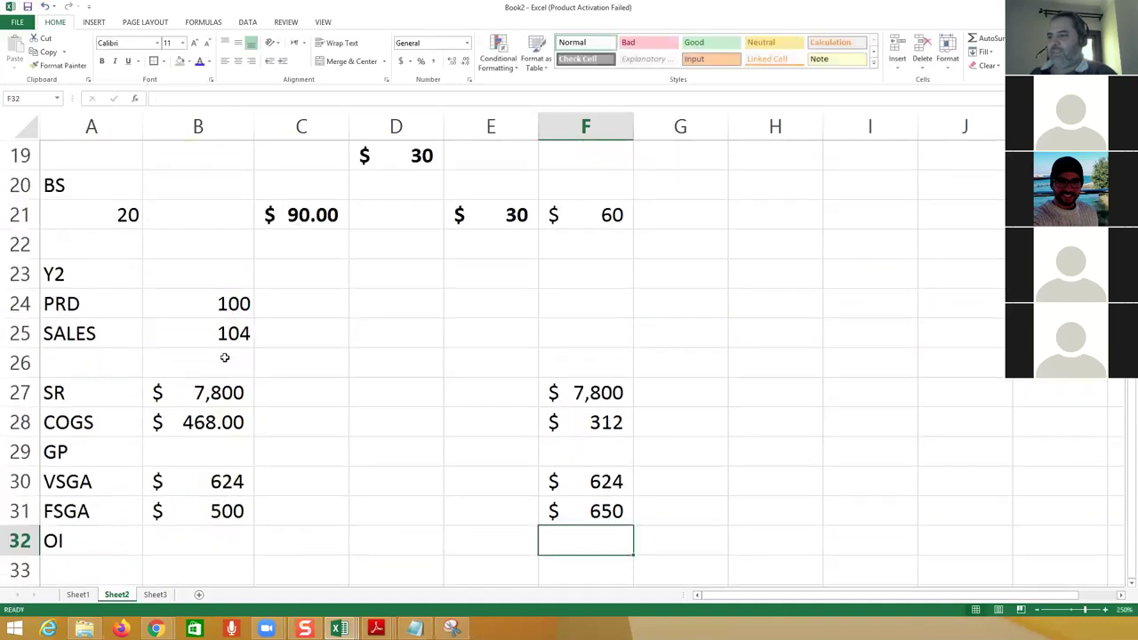
Step: Calculate the Y2 GAAP operating income in B32 with +B27-B28-B30-B31
key("Left")
key("Left")
key("Left")
key("Left")
type("+")
key("Up")
key("Up")
key("Up")
key("Up")
key("Up")
type("-")
key("Up")
key("Up")
key("Up")
key("Up")
type("-")
key("Up")
key("Up")
type("-")
key("Up")
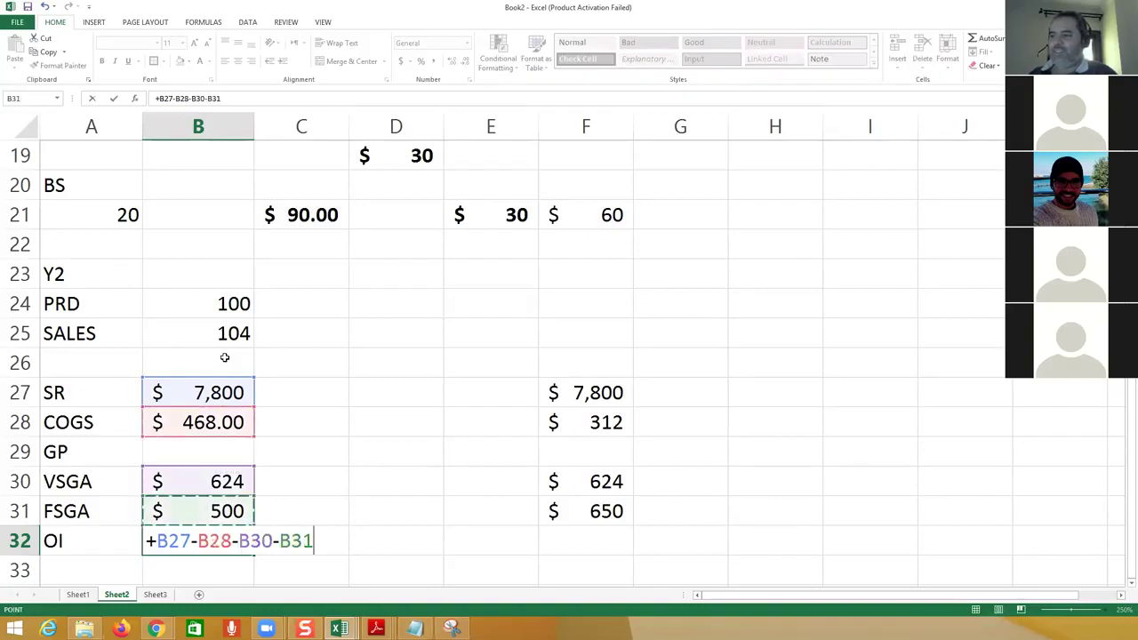
key("Return")
Step: Copy the operating income formula from B32 to F32 and autofit the width of column F
key("Up")
key("ctrl+c")
key("Right")
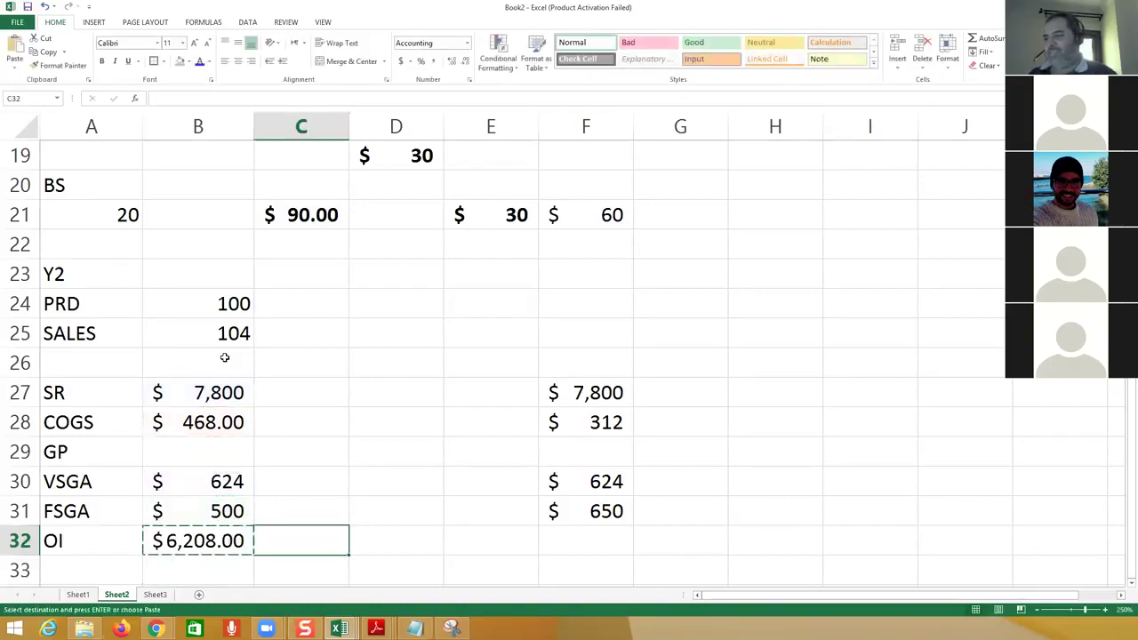
key("Right")
key("Right")
key("Right")
key("Return")
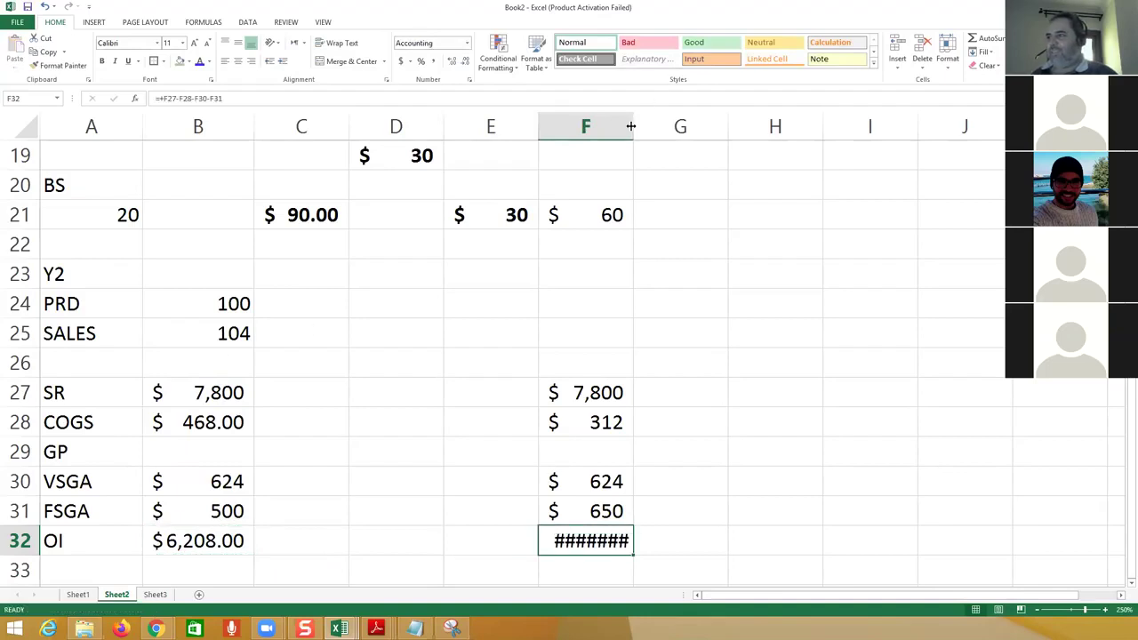
double_click(628, 129)
Step: Calculate the difference between the GAAP and variable operating incomes in D32 with +B32-F32
left_click(405, 540)
type("+")
key("Left")
key("Left")
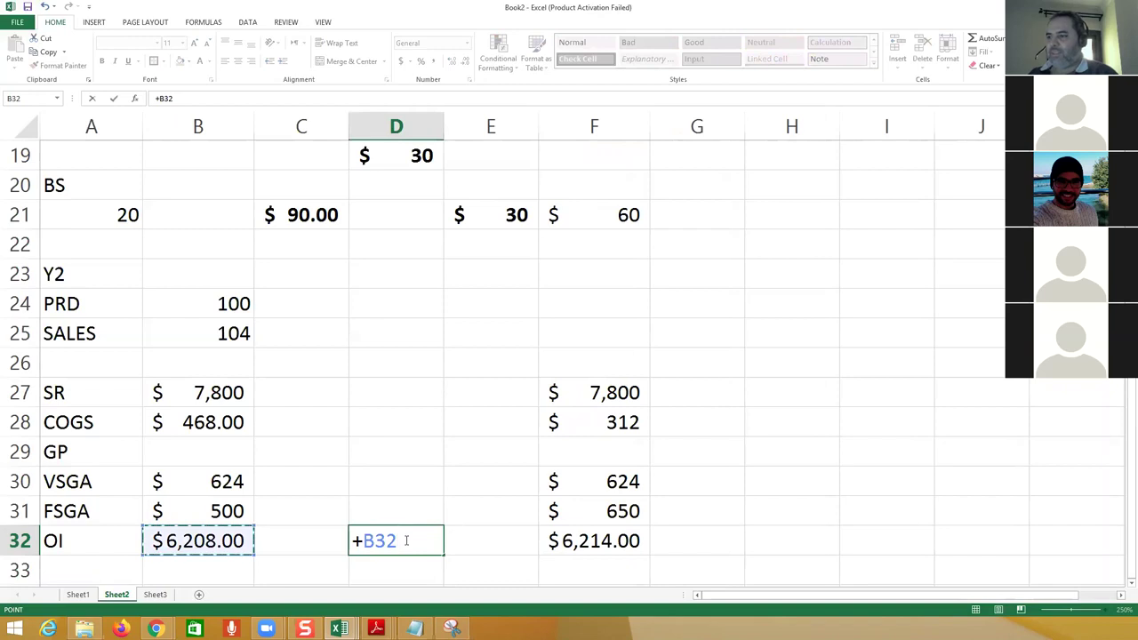
type("-")
key("Right")
key("Right")
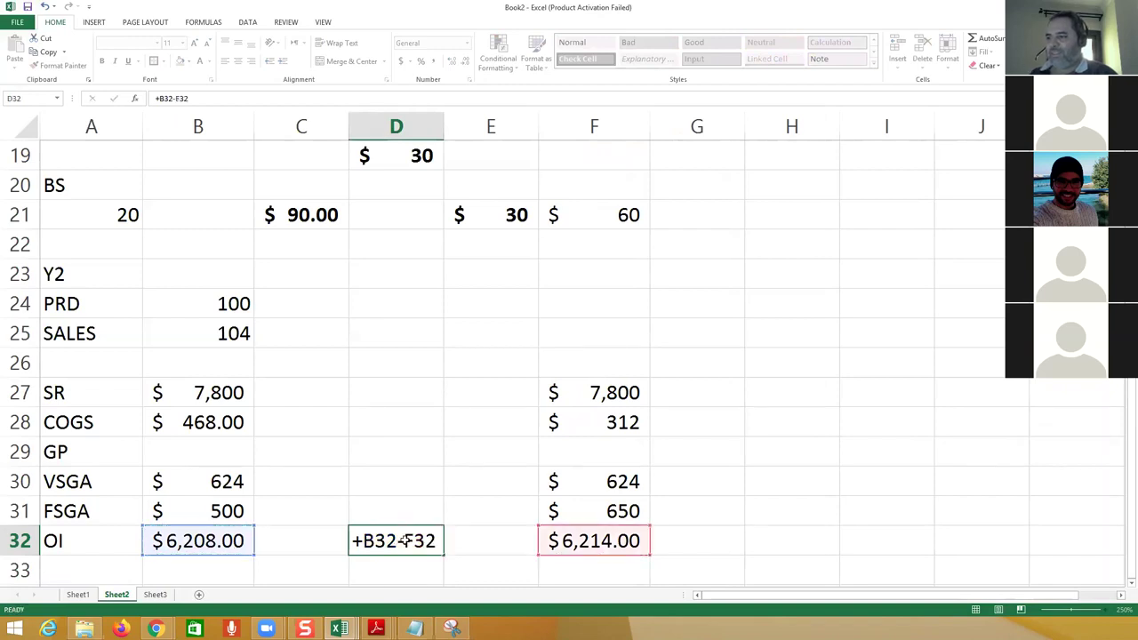
key("Return")
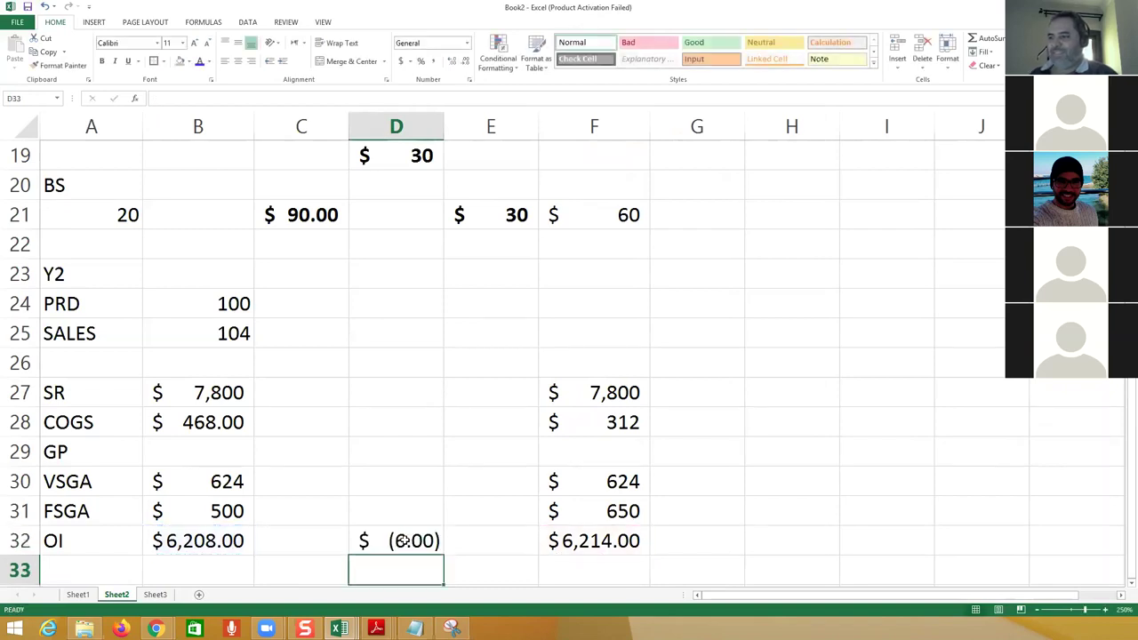
left_click(608, 551)
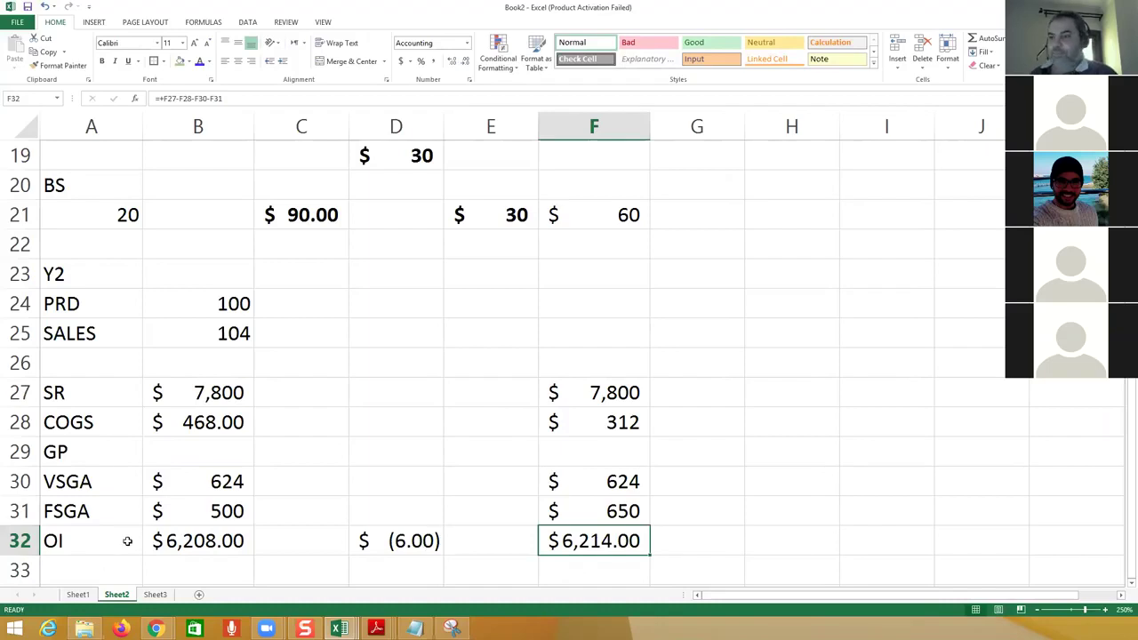
Step: Label A34 as BS and calculate the Y2 ending inventory units in B34 with +A21+B24-B25
scroll(125, 542, "down", 1)
left_click(114, 510)
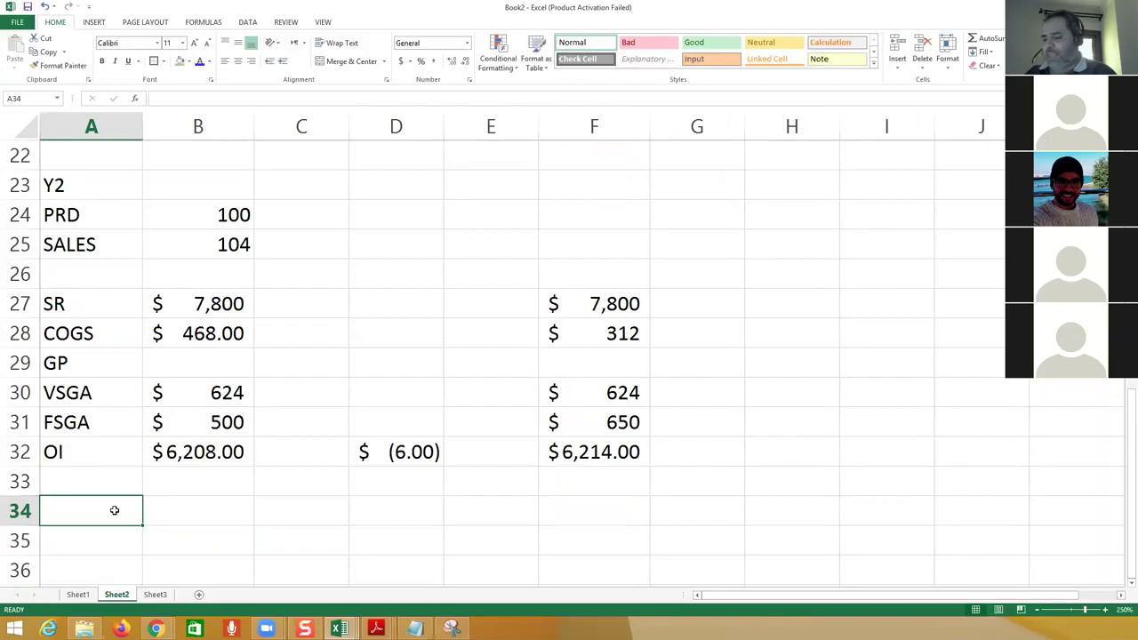
type("BS")
key("Tab")
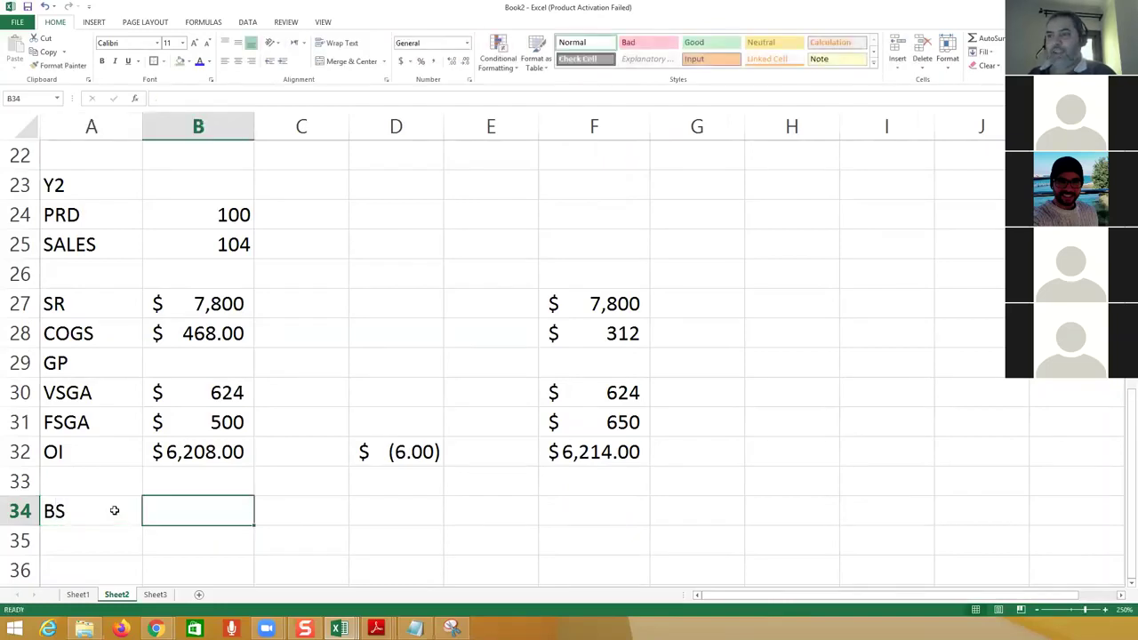
type("+")
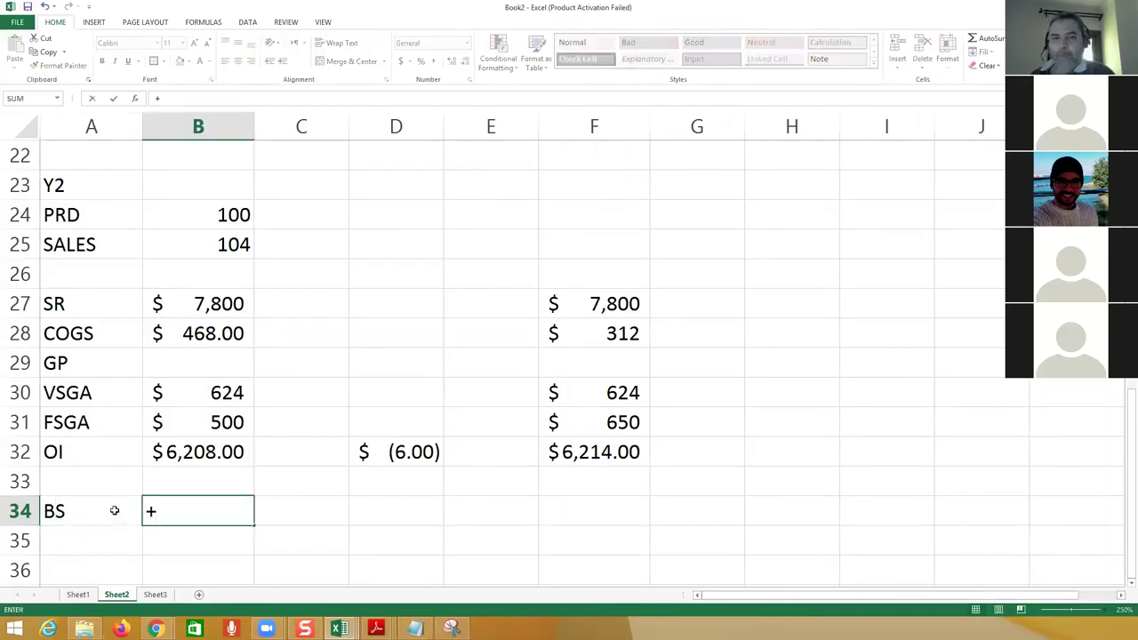
scroll(122, 242, "up", 1)
left_click(110, 217)
type("+")
left_click(181, 295)
type("-")
left_click(187, 325)
key("Return")
Step: Calculate the GAAP ending inventory value in C34 as the units in B34 times the GAAP unit cost in E4
key("Up")
key("Right")
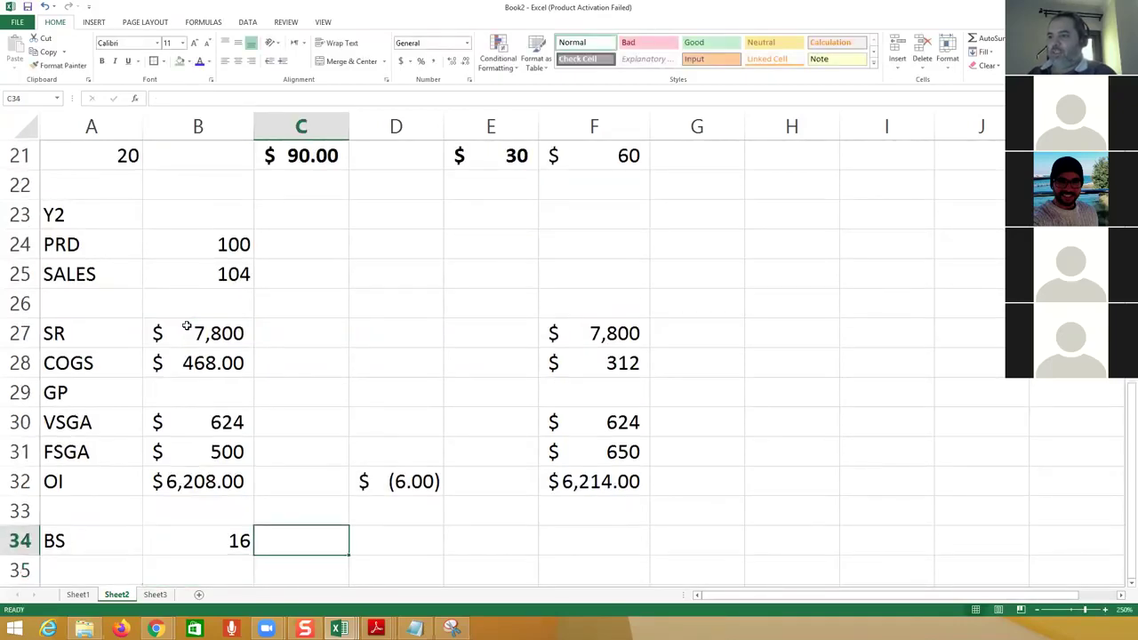
type("+")
key("Left")
type("*")
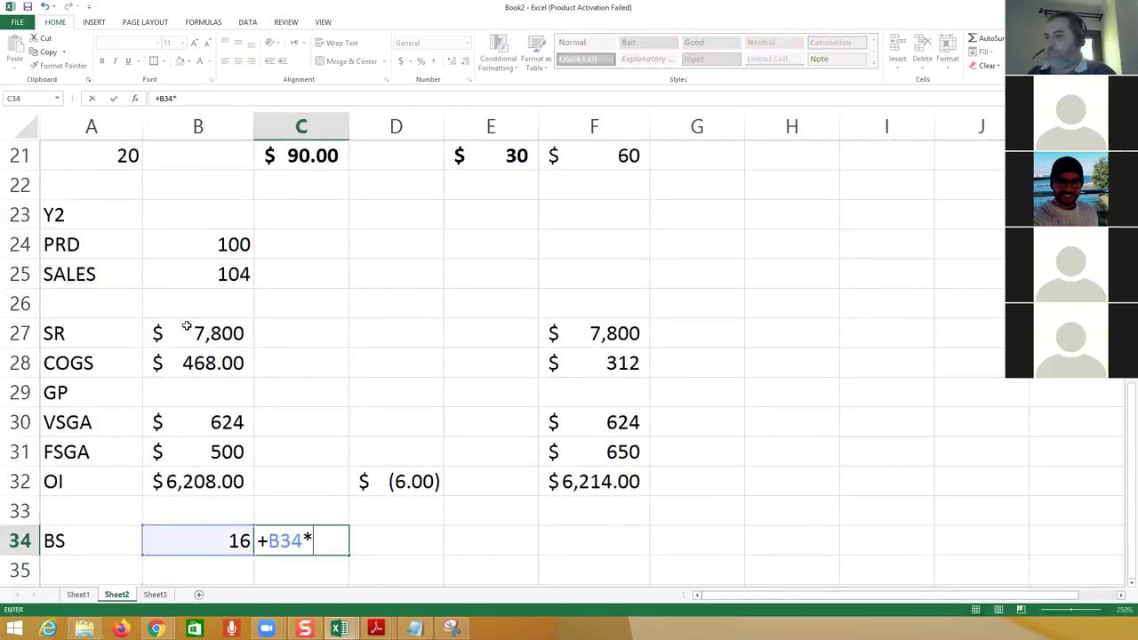
scroll(465, 313, "up", 7)
left_click(476, 249)
key("Return")
Step: Calculate the variable costing ending inventory value in F34 as the units in B34 times the variable unit cost in row 4 of column G
key("Up")
key("Right")
key("Right")
key("Right")
type("+")
key("Left")
key("Left")
key("Left")
type("*")
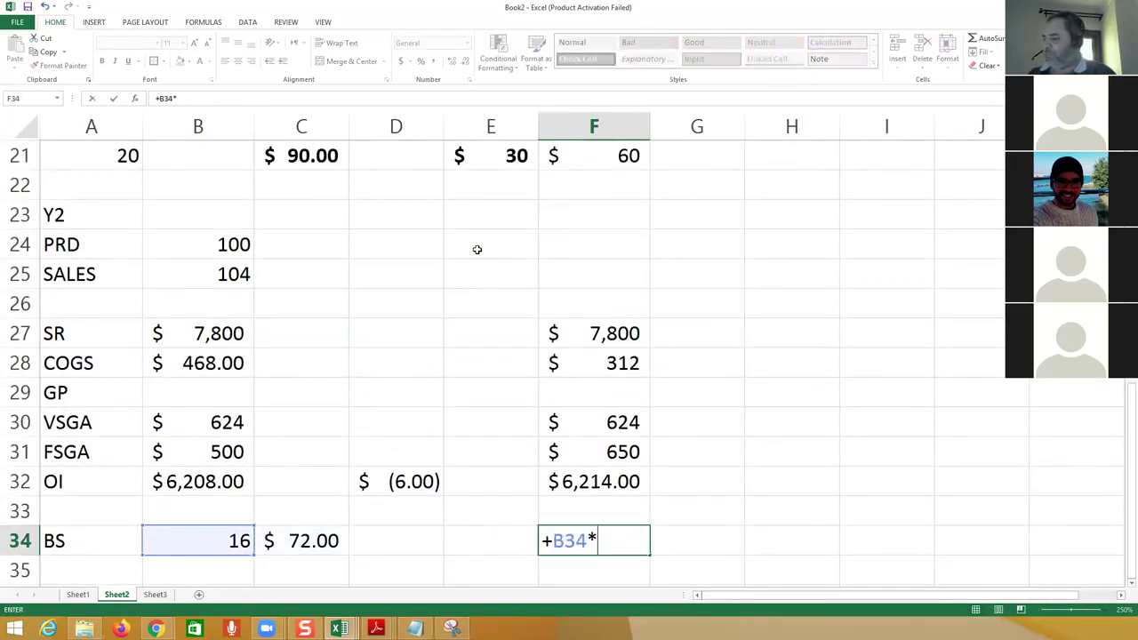
key("Up")
key("Up")
key("Up")
key("Up")
key("Up")
key("Up")
key("Up")
key("Up")
key("Up")
key("Up")
key("Up")
key("Up")
key("Up")
key("Up")
key("Up")
key("Up")
key("Up")
key("Up")
key("Up")
key("Up")
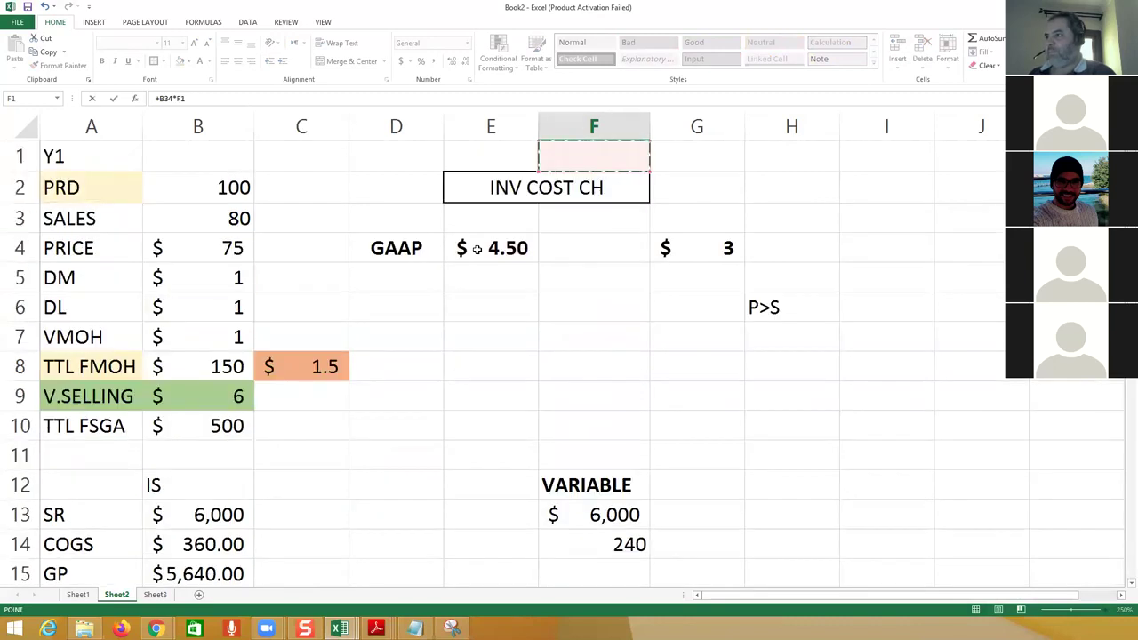
key("Right")
key("Return")
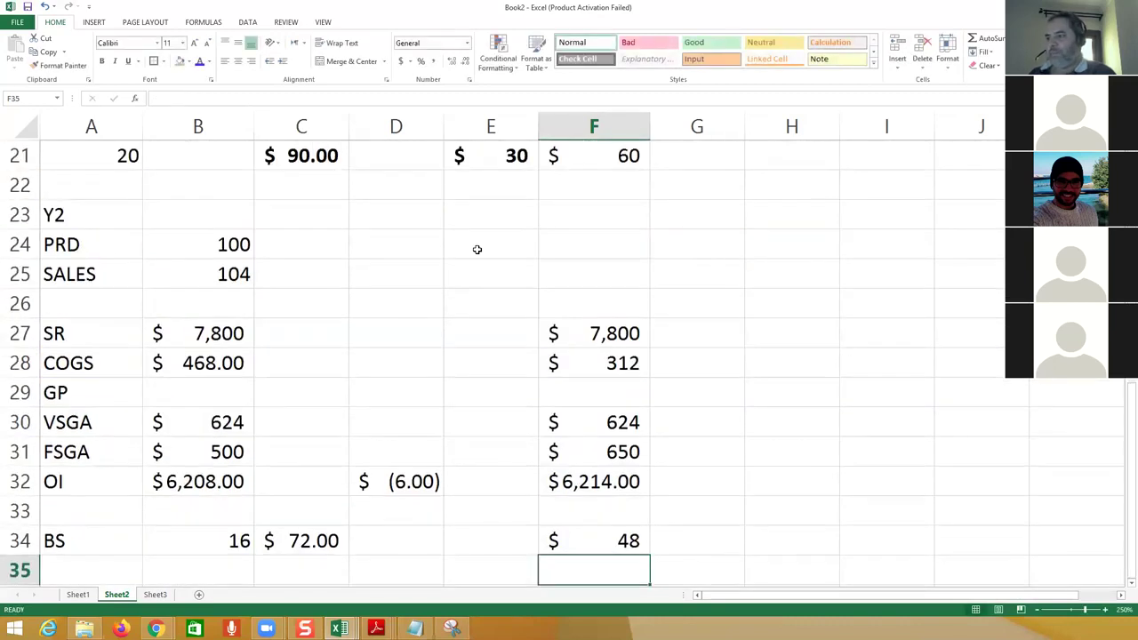
Step: Calculate the difference between the two ending inventory values in D35 with C34 minus F34
key("Left")
key("Left")
type("+")
key("Up")
key("Left")
type("-")
key("Up")
key("Right")
key("Right")
key("Return")
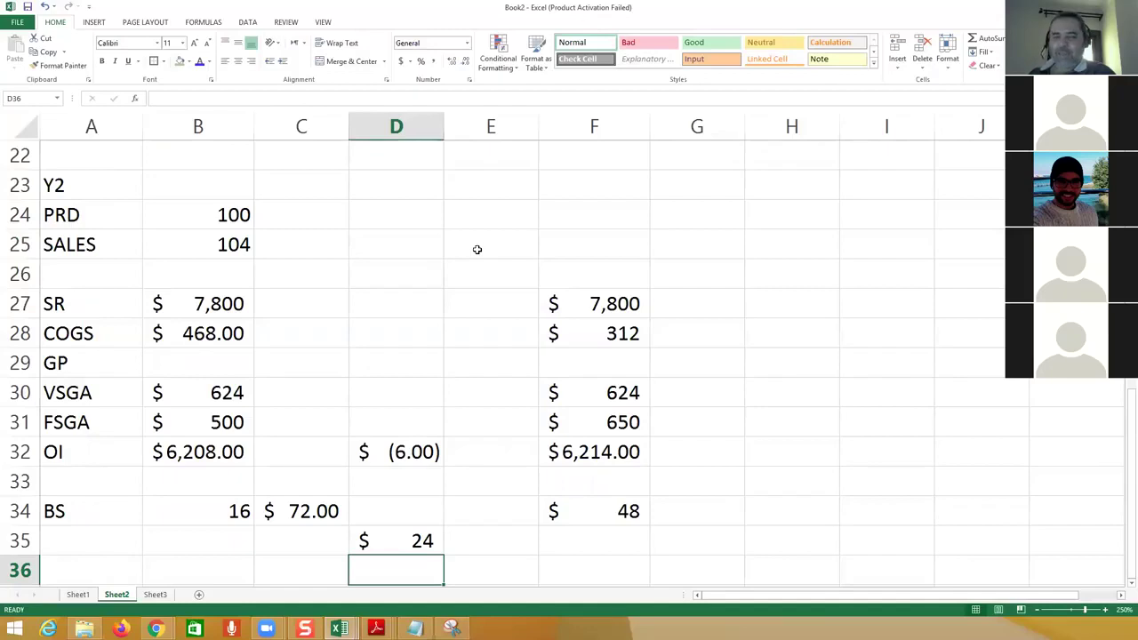
Step: Make the operating income difference in D32 bold
key("Up")
key("Up")
key("Up")
key("Up")
key("Up")
key("Down")
key("ctrl+b")
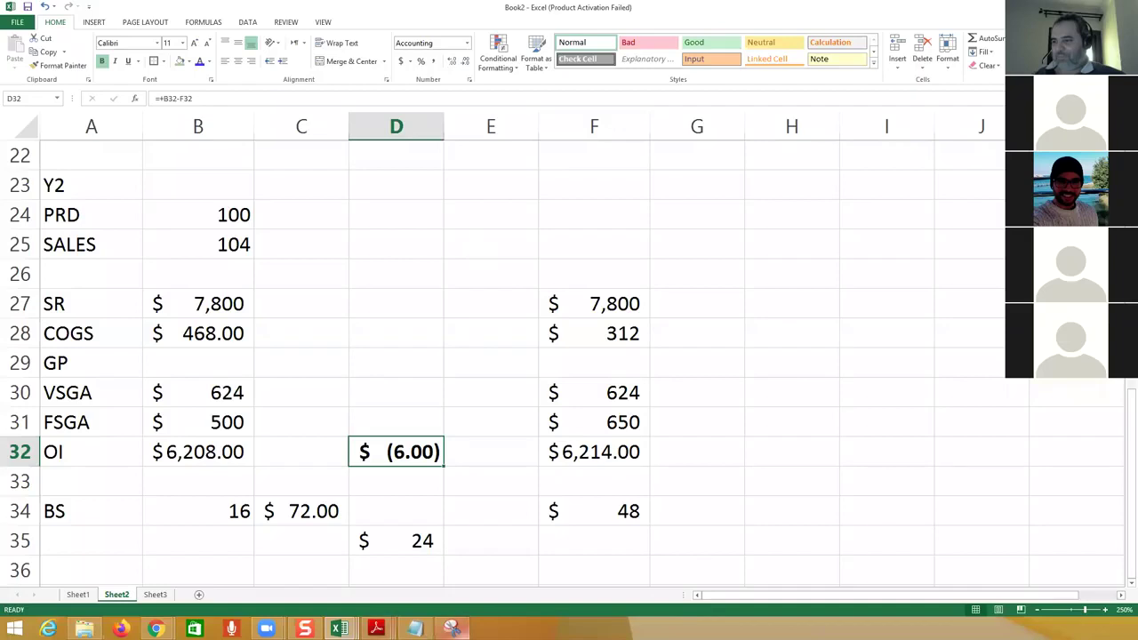
Step: Switch to Snipping Tool and capture the Y2 block from the Y2 heading down to the BS rows
left_click(452, 629)
left_click(54, 45)
left_click_drag(41, 164, 790, 561)
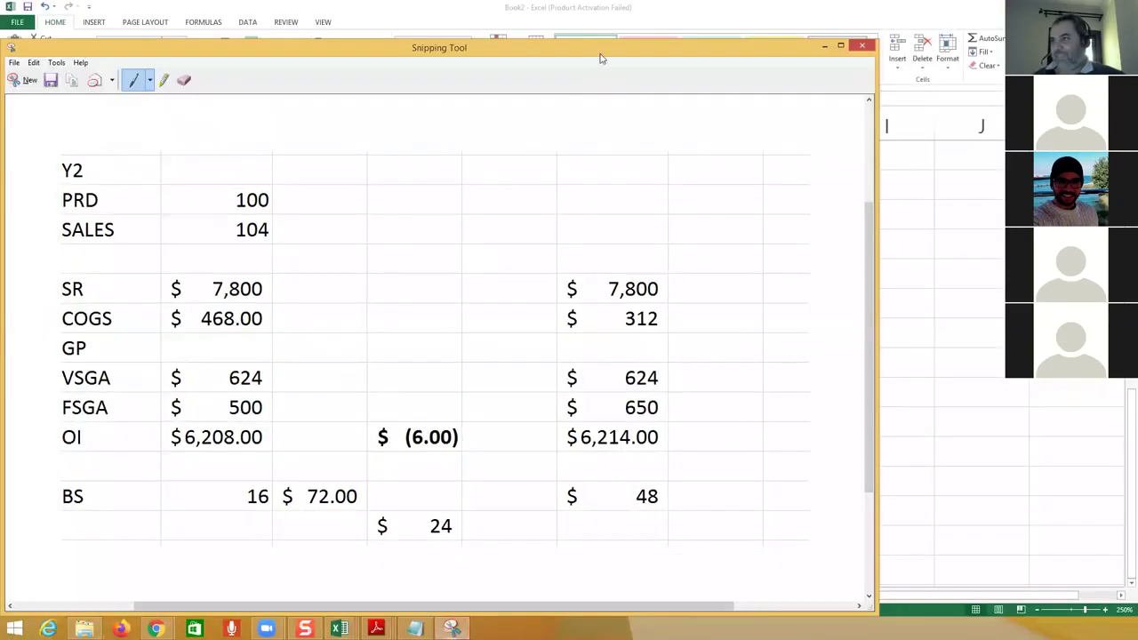
Step: Handwrite "In =" above the captured table and "+20 × 1.5" beside its upper rows, and circle the calculation
mouse_move(478, 121)
left_mouse_down()
mouse_move(503, 98)
mouse_move(564, 134)
mouse_move(630, 106)
left_mouse_up()
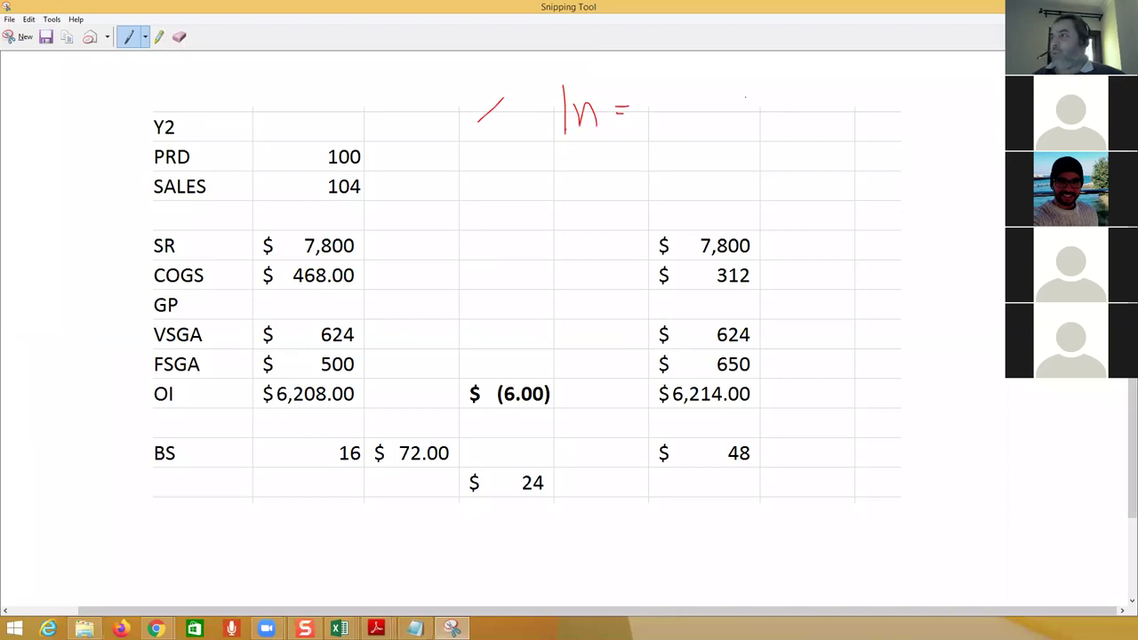
mouse_move(777, 73)
left_mouse_down()
mouse_move(763, 78)
mouse_move(786, 76)
mouse_move(761, 74)
mouse_move(861, 82)
mouse_move(894, 190)
mouse_move(834, 292)
left_mouse_up()
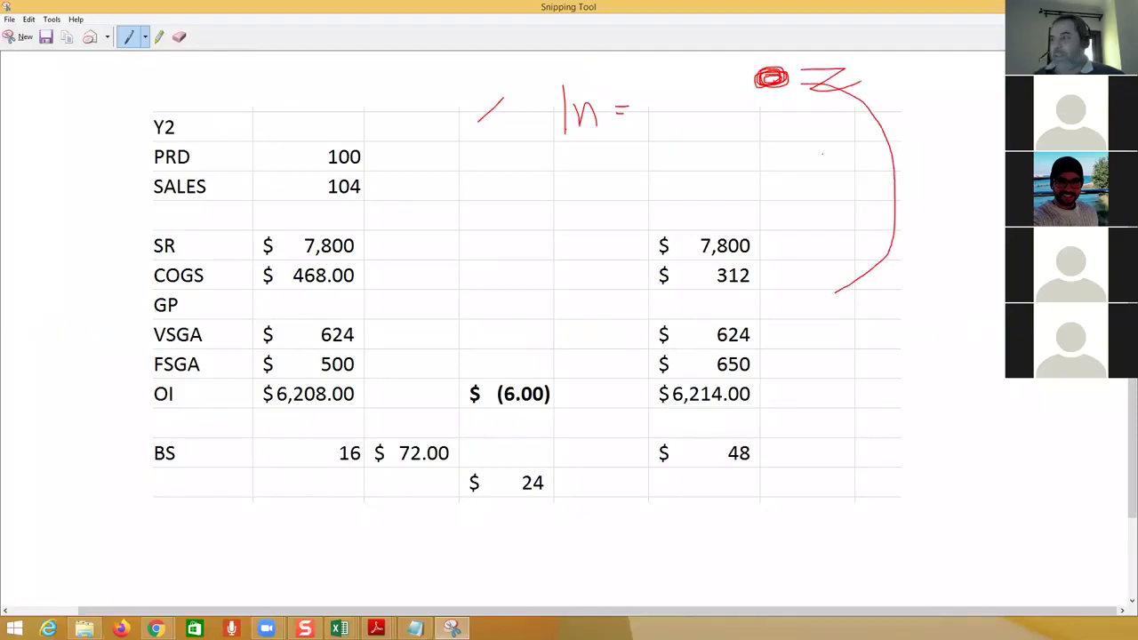
left_click_drag(778, 173, 814, 172)
mouse_move(798, 158)
left_mouse_down()
mouse_move(798, 191)
mouse_move(829, 174)
mouse_move(827, 190)
mouse_move(840, 192)
left_mouse_up()
mouse_move(846, 169)
left_mouse_down()
mouse_move(846, 191)
mouse_move(840, 170)
left_mouse_up()
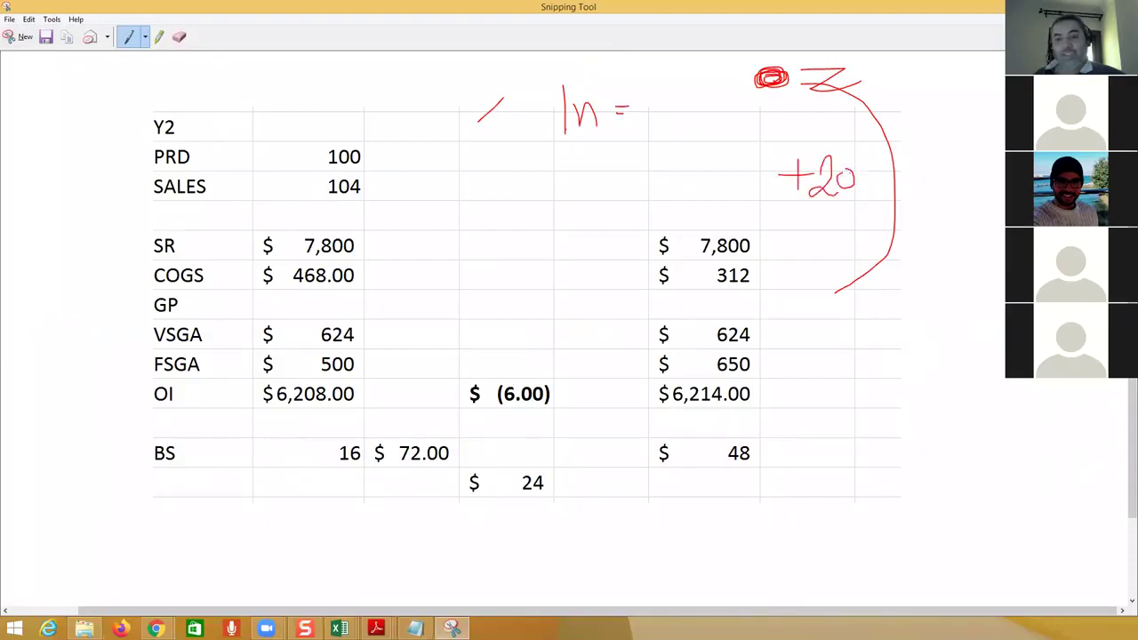
mouse_move(909, 165)
left_mouse_down()
mouse_move(935, 184)
mouse_move(901, 189)
left_mouse_up()
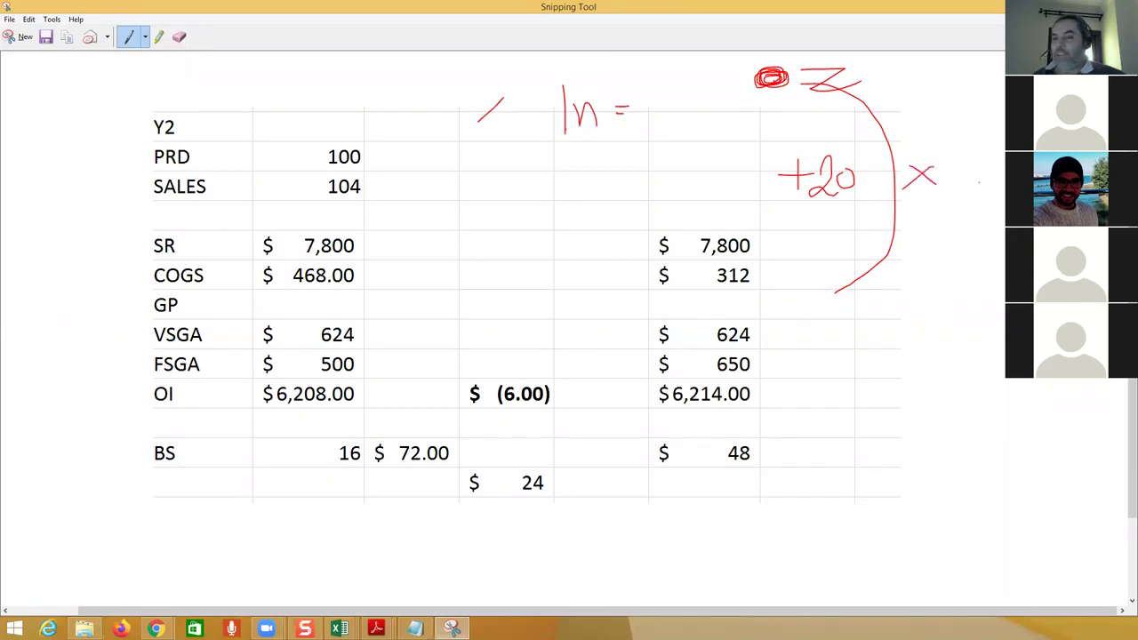
left_click_drag(951, 159, 954, 195)
left_click_drag(982, 155, 987, 189)
mouse_move(758, 155)
left_mouse_down()
mouse_move(892, 135)
mouse_move(1004, 135)
mouse_move(734, 229)
mouse_move(914, 137)
left_mouse_up()
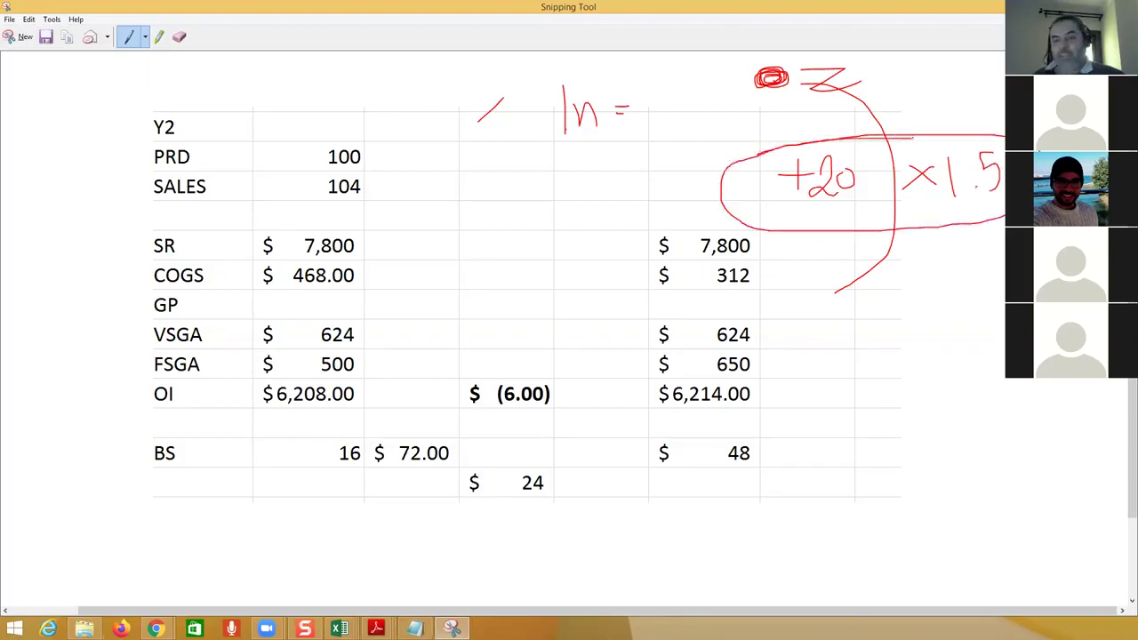
Step: Handwrite "$30" beneath the "In =" note
mouse_move(544, 167)
left_mouse_down()
mouse_move(569, 183)
mouse_move(557, 206)
left_mouse_up()
mouse_move(611, 169)
left_mouse_down()
mouse_move(605, 183)
mouse_move(614, 171)
left_mouse_up()
mouse_move(503, 170)
left_mouse_down()
mouse_move(492, 178)
mouse_move(524, 227)
left_mouse_up()
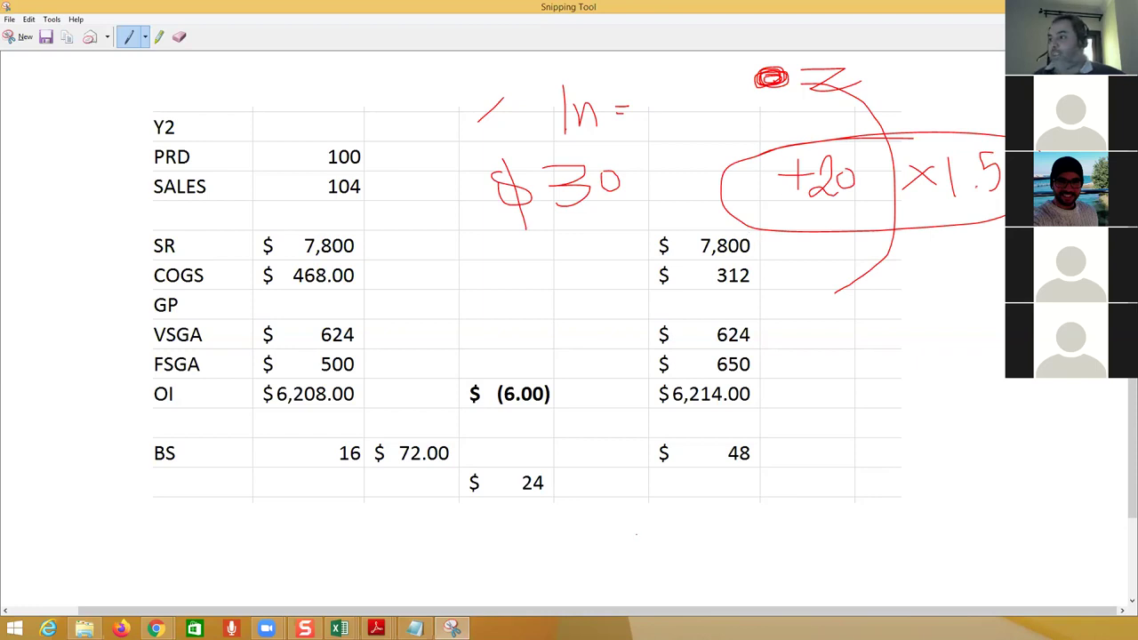
Step: Handwrite "ΔInv" below the captured table, next to the inventory difference
left_click_drag(572, 564, 633, 574)
mouse_move(646, 494)
left_mouse_down()
mouse_move(652, 560)
mouse_move(694, 560)
left_mouse_up()
mouse_move(709, 496)
left_mouse_down()
mouse_move(733, 498)
mouse_move(729, 558)
left_mouse_up()
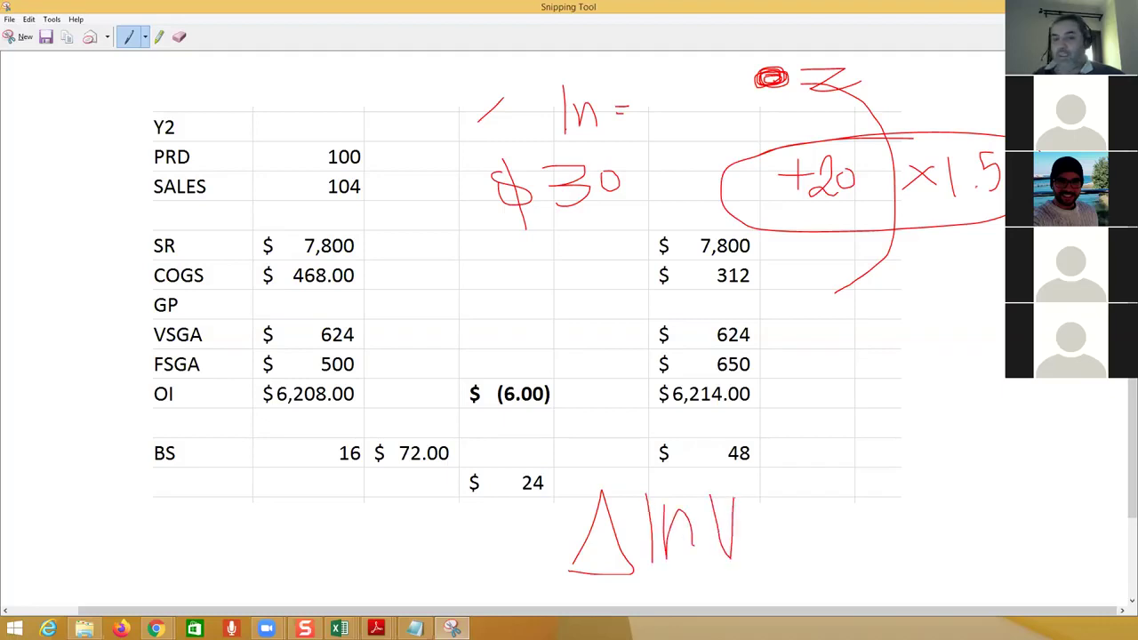
Step: Handwrite "× F" after the "ΔInv" note below the captured table
left_click_drag(770, 496, 816, 553)
left_click_drag(806, 500, 766, 540)
left_click_drag(855, 491, 853, 553)
left_click_drag(851, 511, 873, 519)
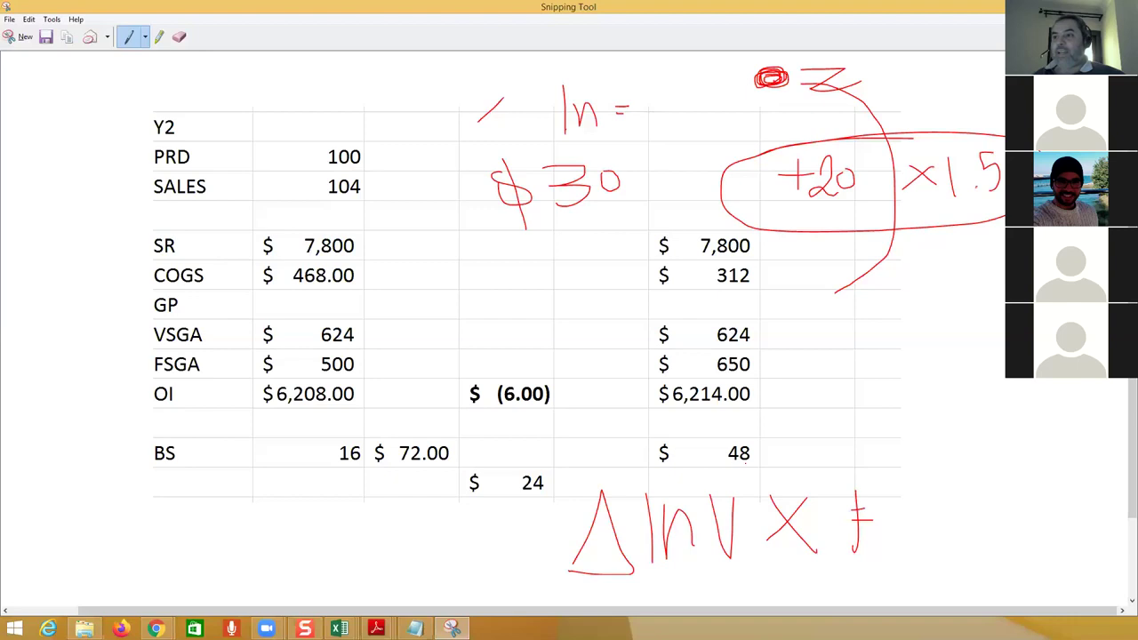
Step: Handwrite "20" with a downward arrow and "−4" above the ΔInv formula, and circle the 1.5 rate
mouse_move(899, 294)
left_mouse_down()
mouse_move(905, 322)
mouse_move(932, 333)
mouse_move(937, 313)
mouse_move(934, 532)
mouse_move(944, 505)
left_mouse_up()
left_click_drag(783, 411, 826, 412)
mouse_move(834, 374)
left_mouse_down()
mouse_move(875, 428)
mouse_move(854, 428)
mouse_move(856, 458)
left_mouse_up()
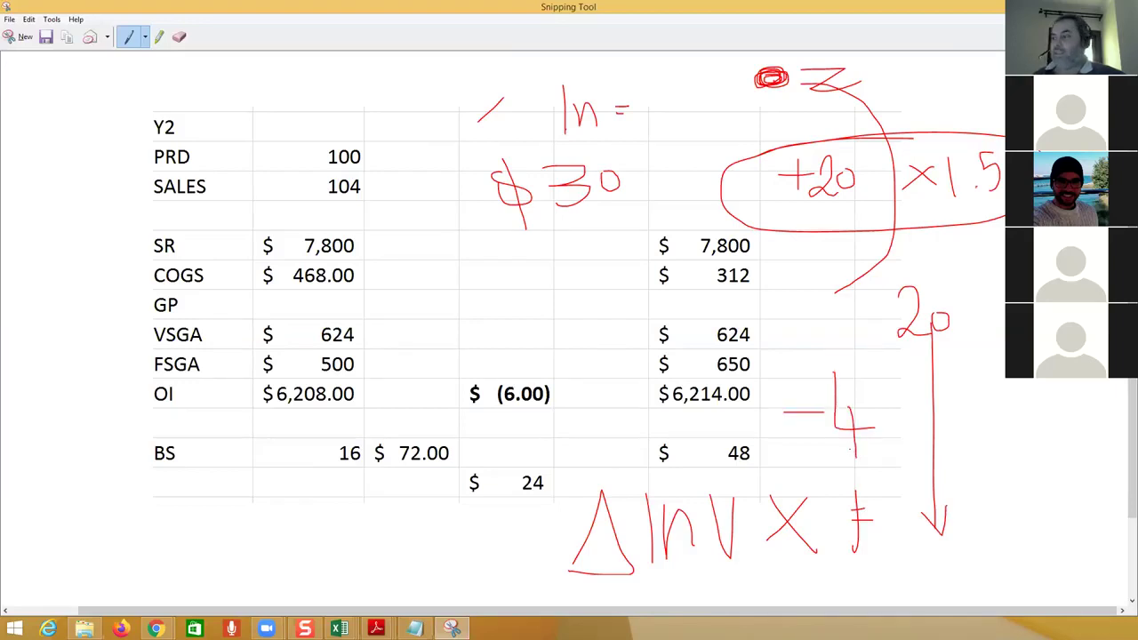
mouse_move(1005, 133)
left_mouse_down()
mouse_move(943, 160)
mouse_move(1003, 224)
left_mouse_up()
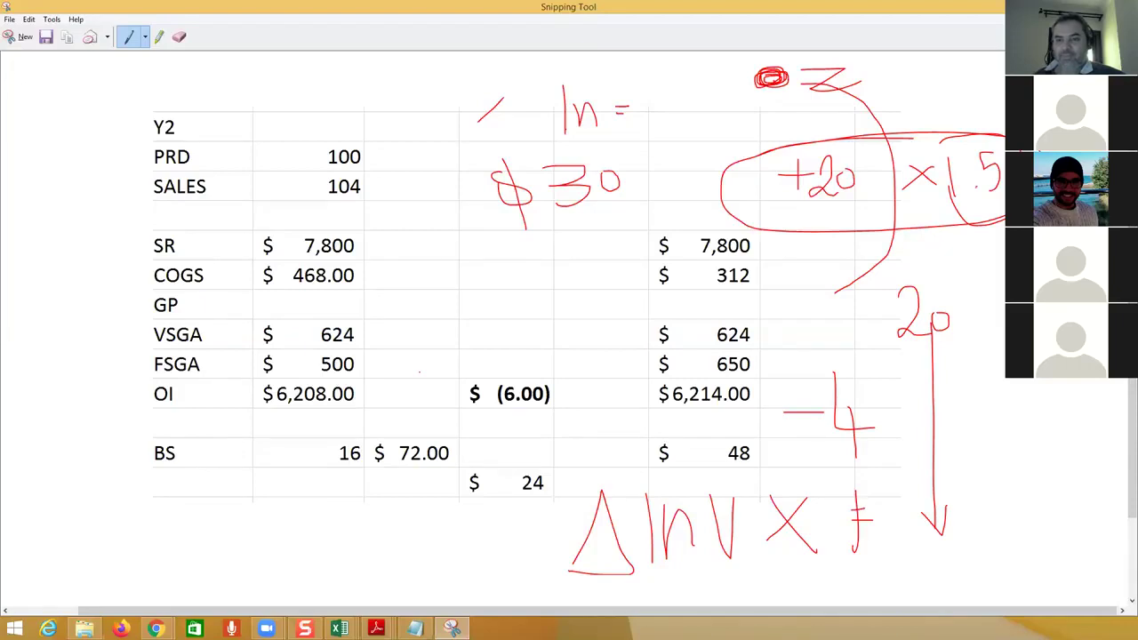
Step: Switch to the Excel workbook and check the ending inventory units of year 1 in A21 and year 2 in B34
key("alt+Tab")
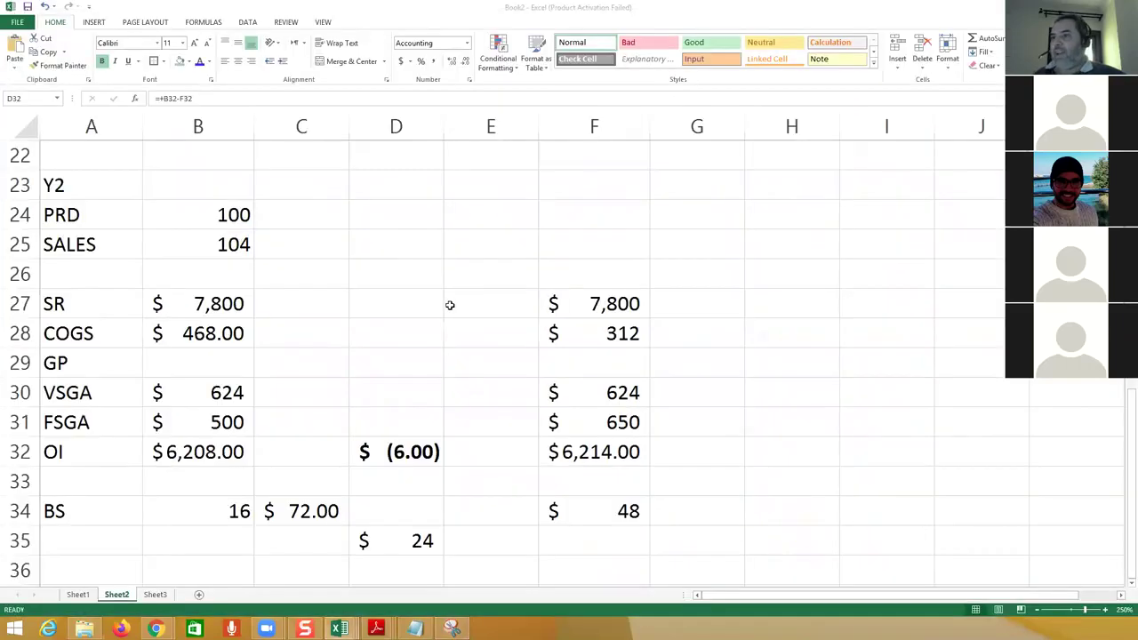
scroll(450, 305, "up", 7)
key("ctrl+Home")
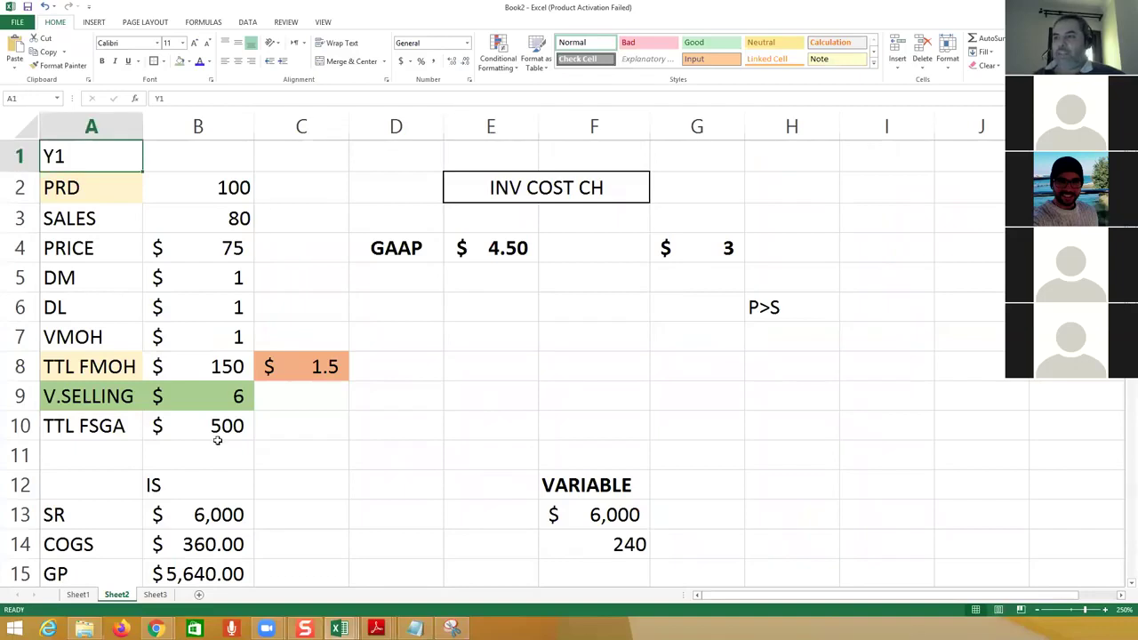
scroll(214, 508, "down", 4)
left_click(116, 399)
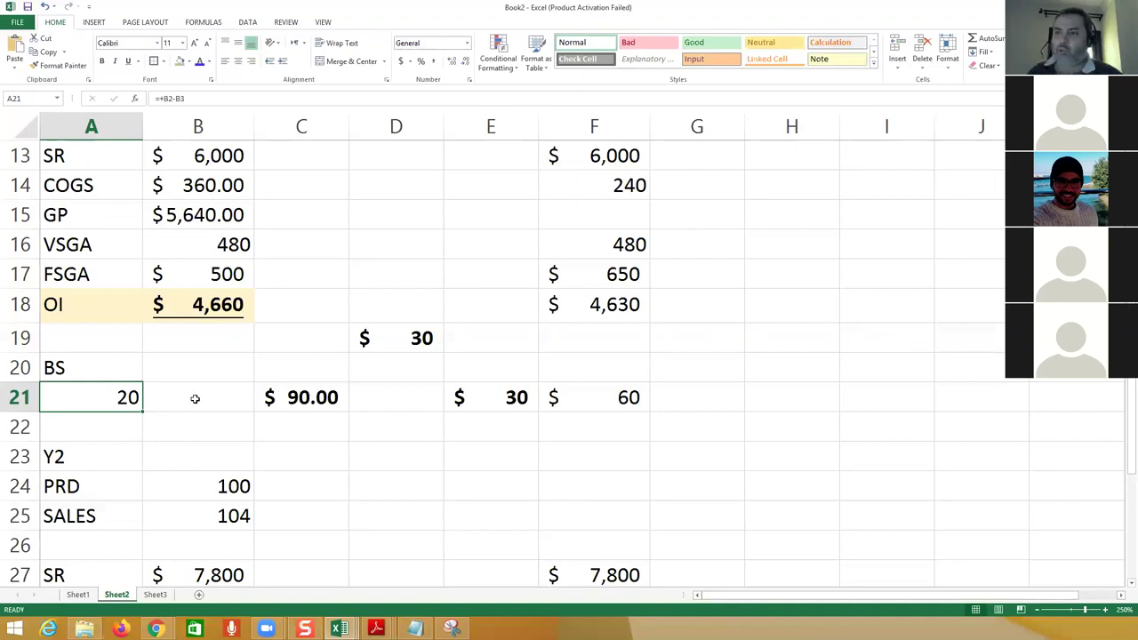
scroll(214, 394, "down", 3)
left_click(225, 508)
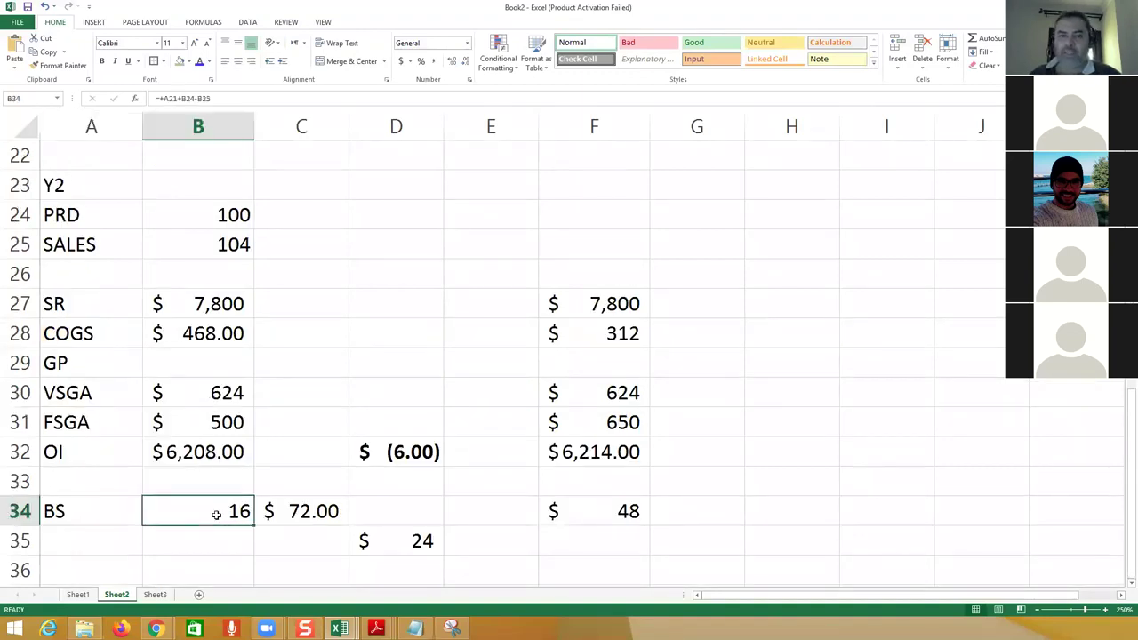
Step: Switch to Adobe Reader, find question 166 about Weisman Corporation in the practice questions, and show it at 150%
key("alt+Tab")
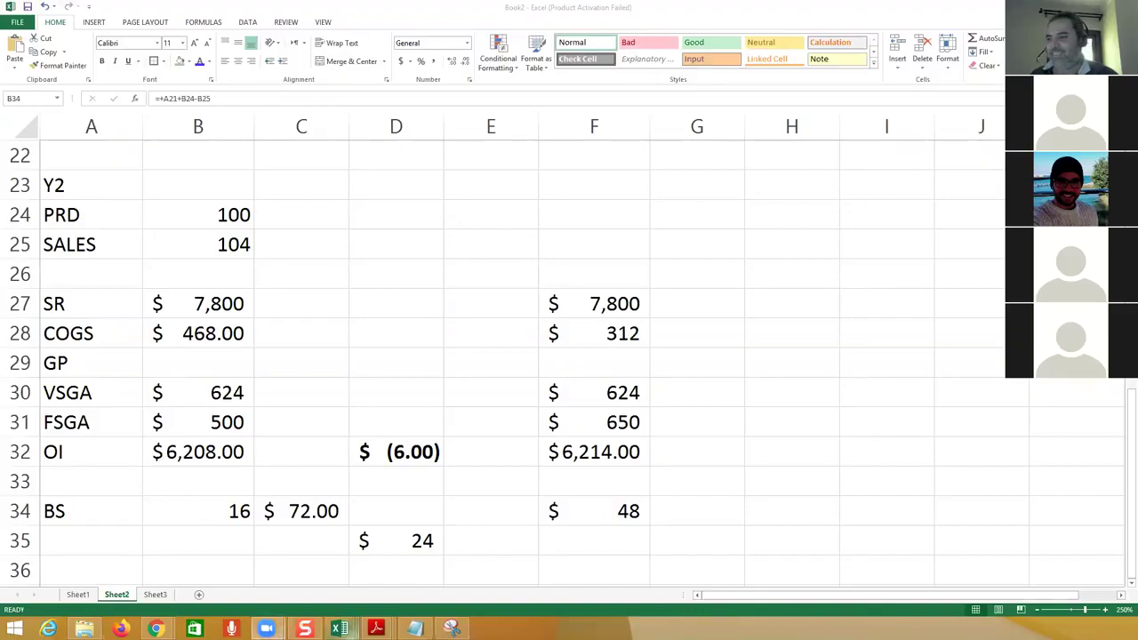
mouse_move(383, 625)
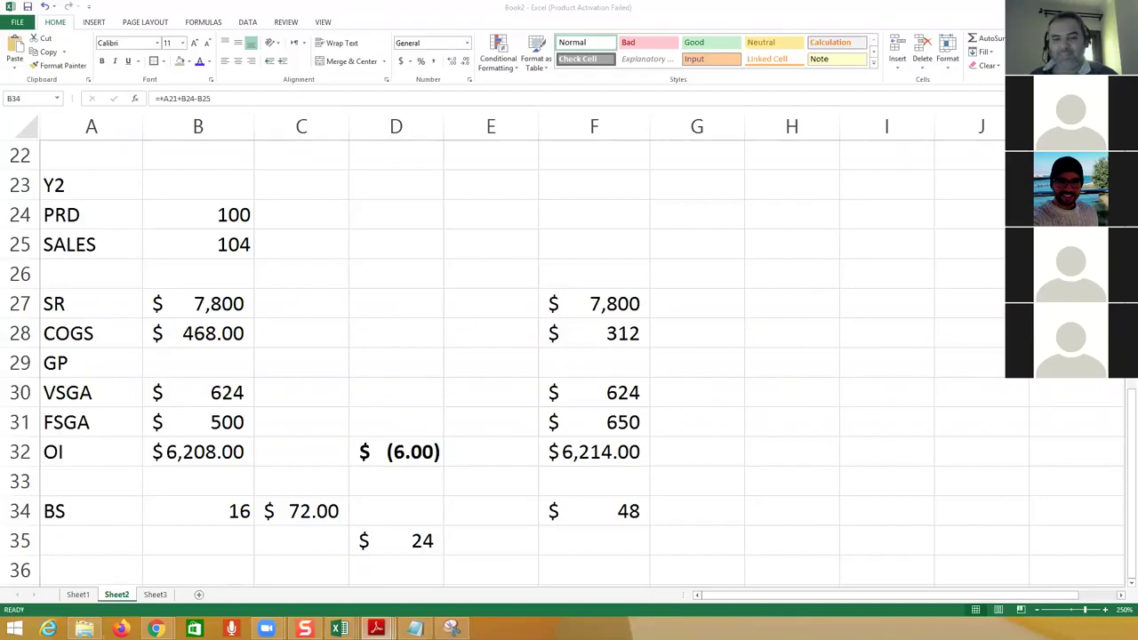
key("alt+Tab")
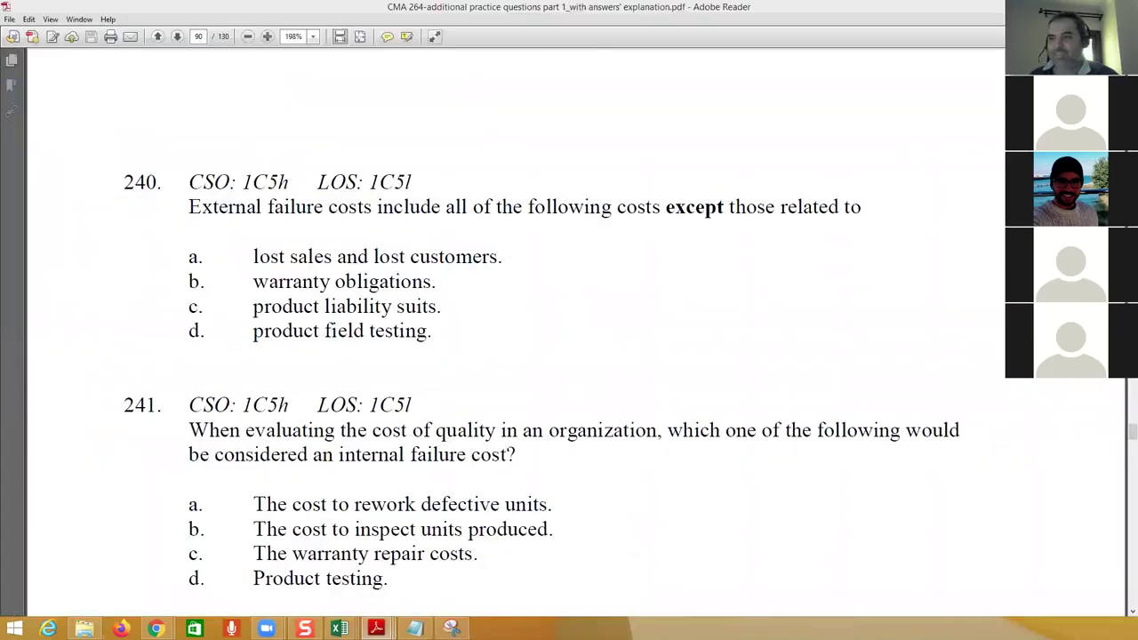
scroll(326, 338, "up", 20)
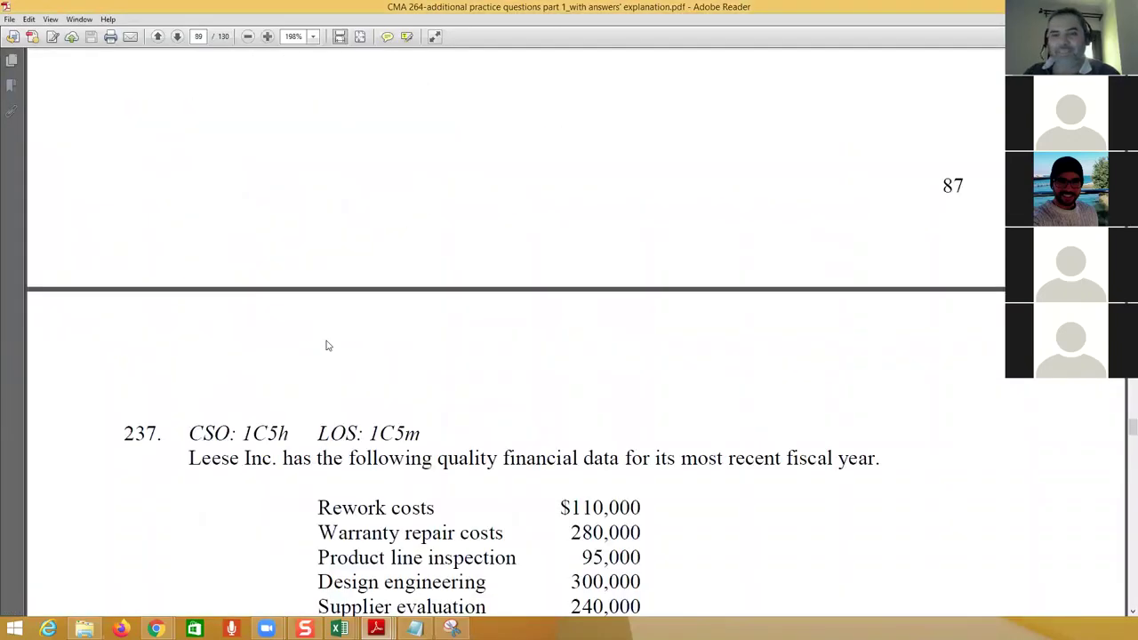
scroll(325, 338, "up", 20)
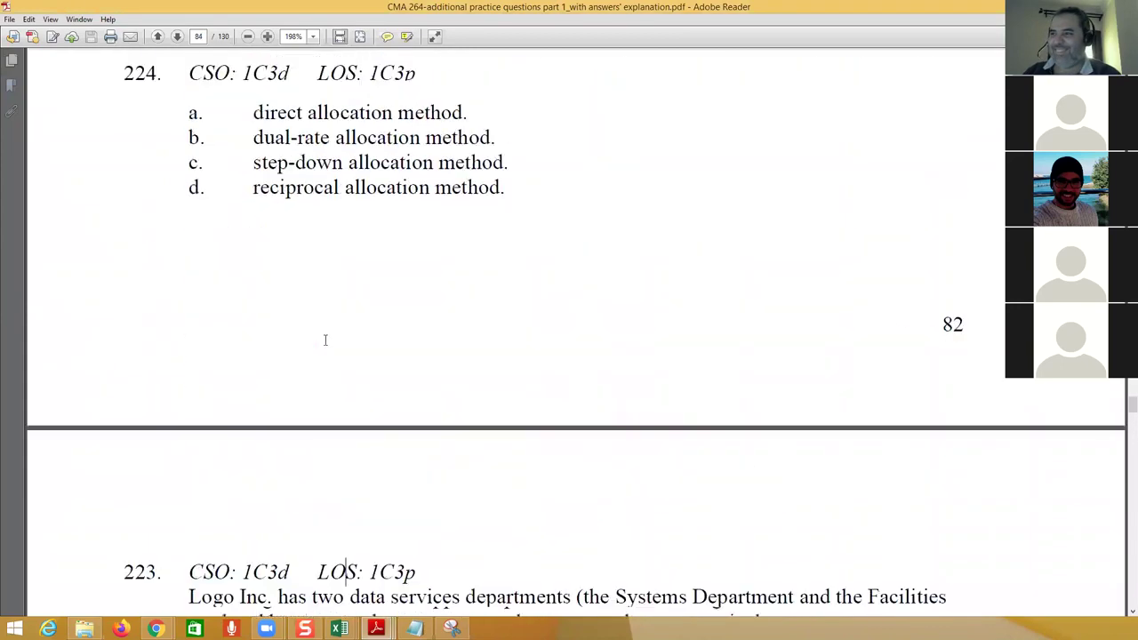
scroll(326, 340, "up", 15)
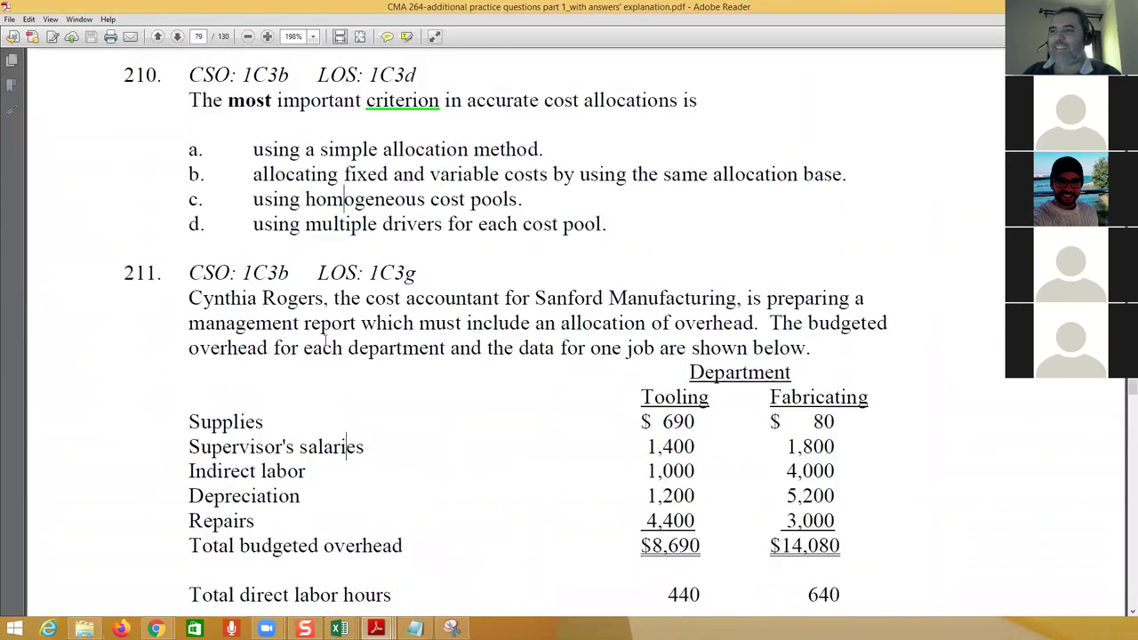
scroll(326, 340, "up", 20)
scroll(326, 340, "up", 20)
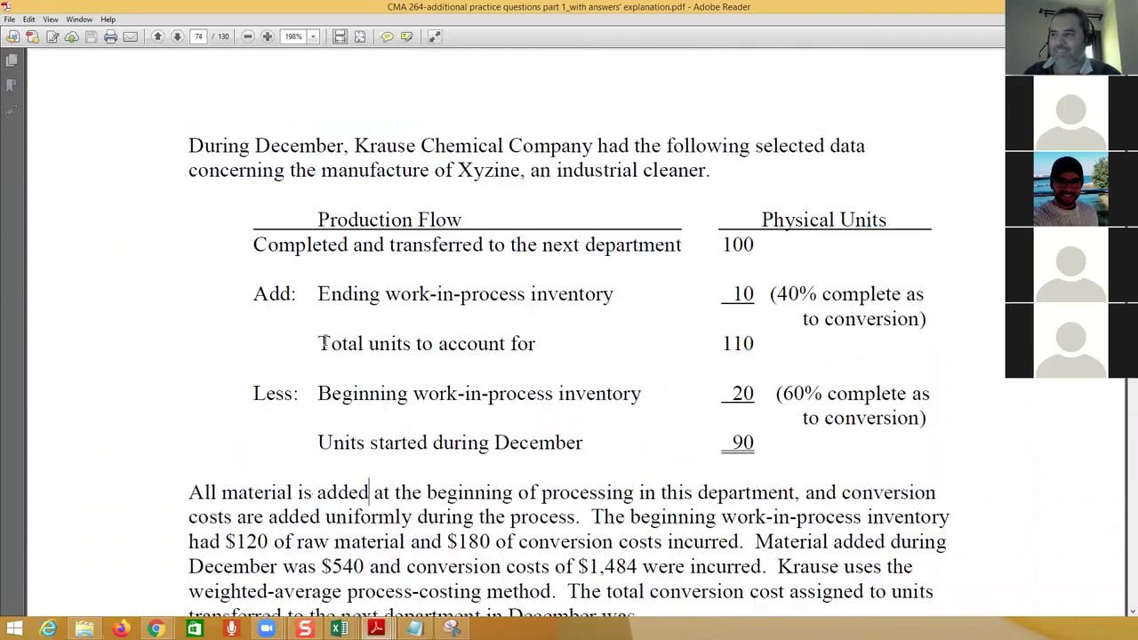
scroll(326, 340, "up", 3)
scroll(325, 340, "up", 20)
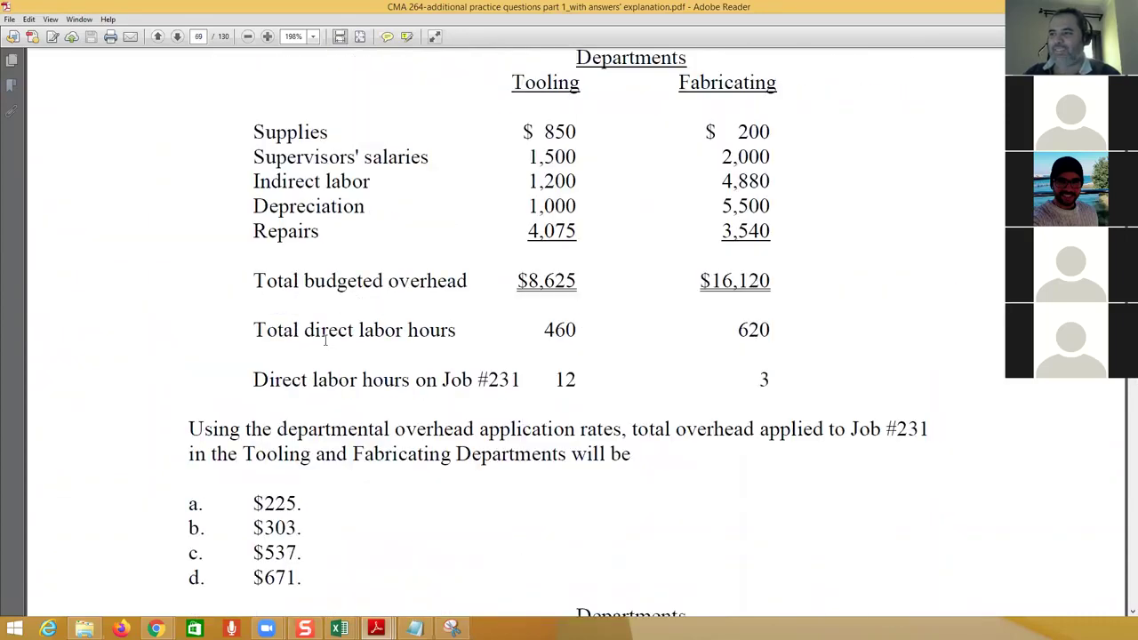
scroll(326, 341, "up", 20)
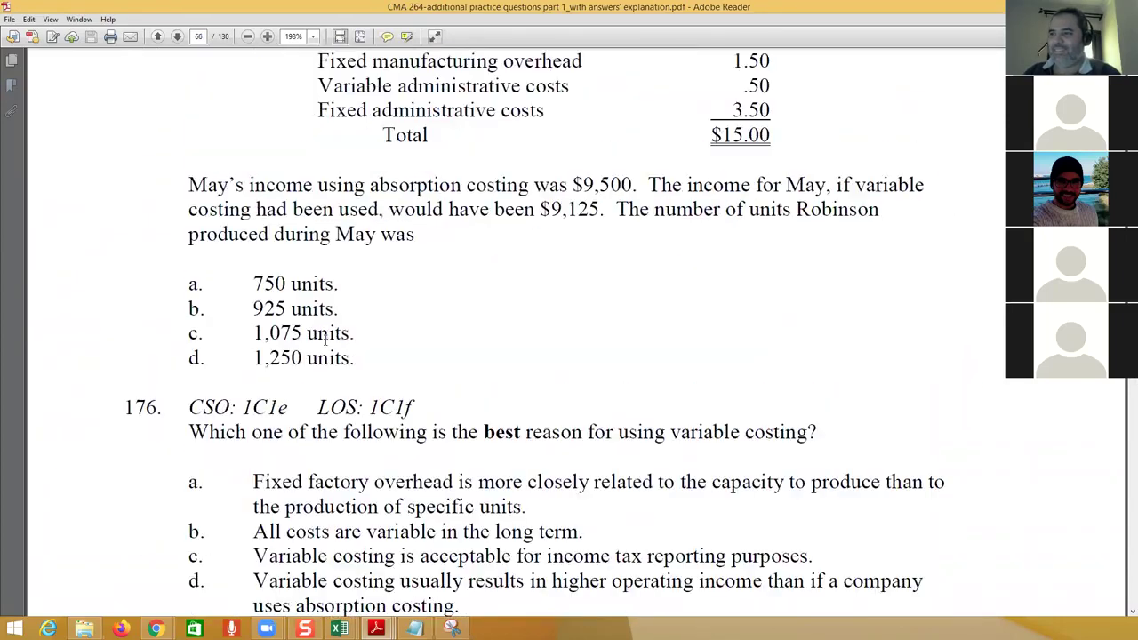
scroll(325, 340, "up", 5)
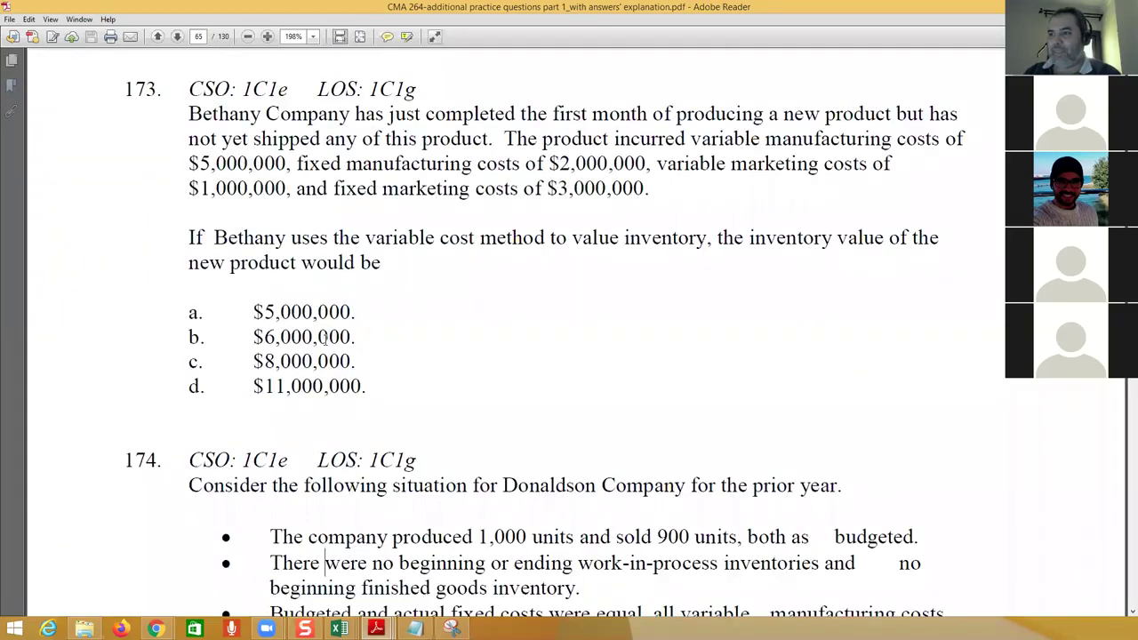
scroll(325, 341, "up", 15)
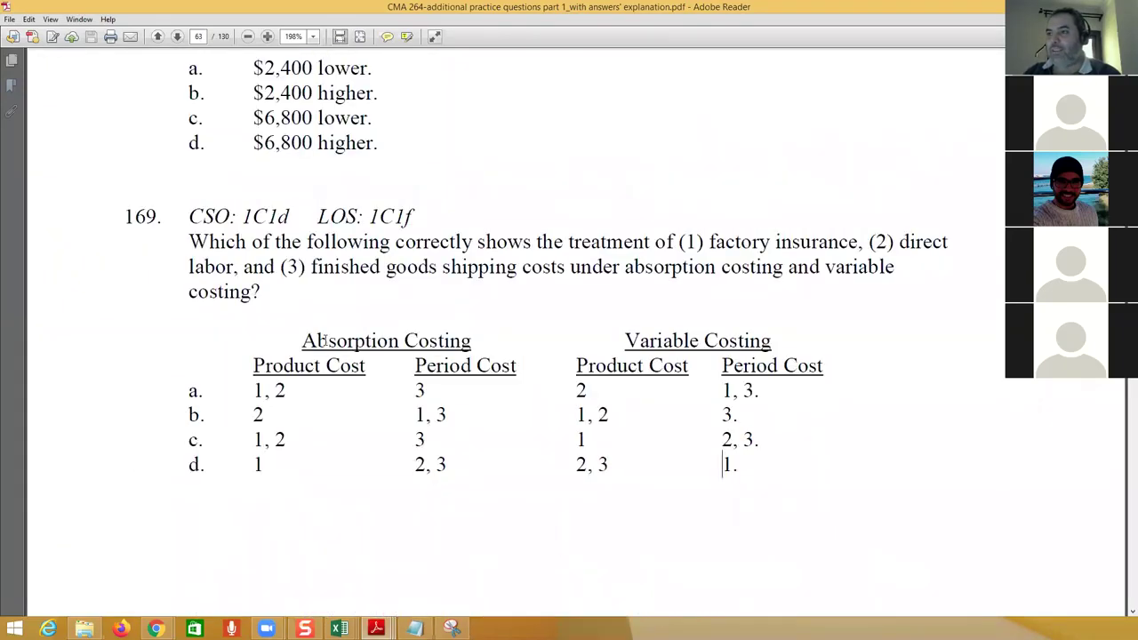
scroll(326, 342, "up", 15)
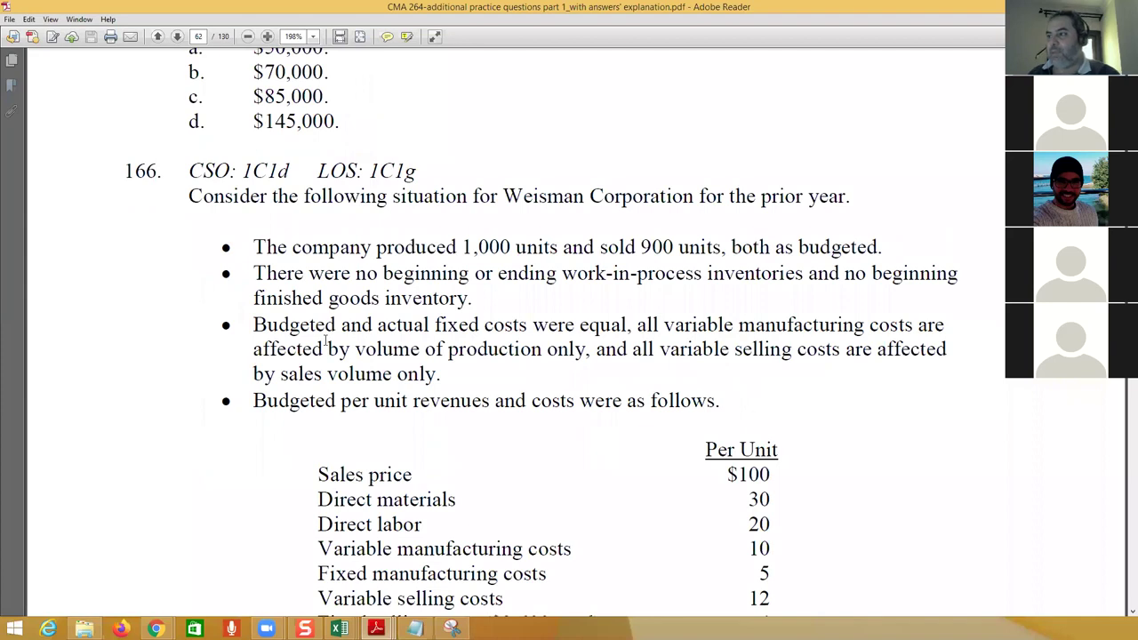
key("ctrl+minus")
scroll(348, 231, "down", 2)
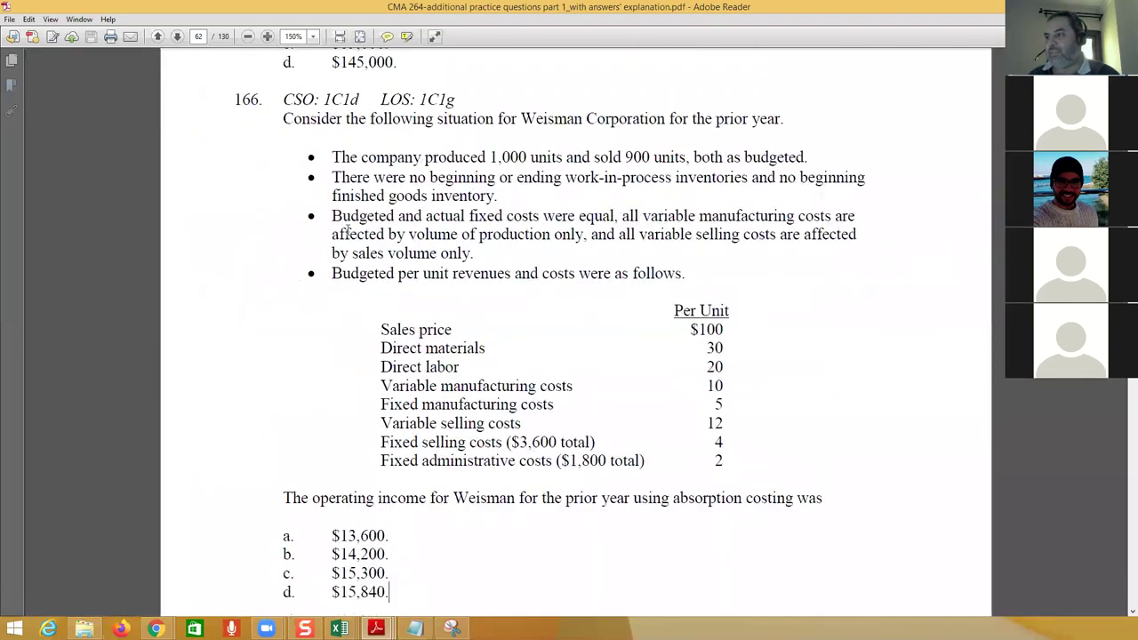
scroll(347, 227, "down", 1)
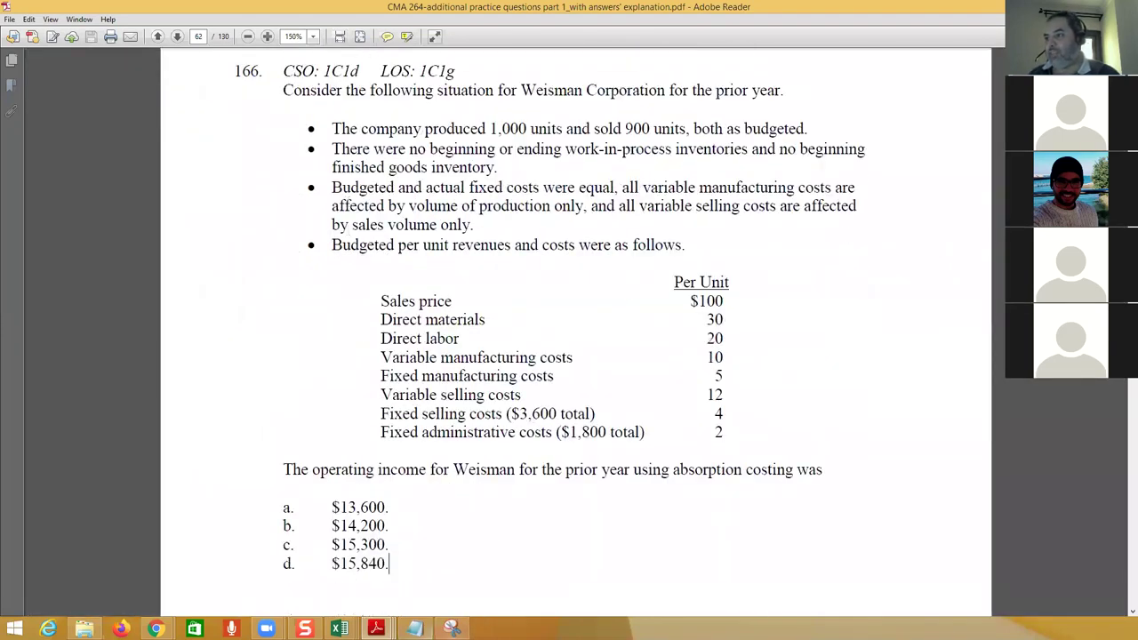
Step: Capture the whole of question 166, from its heading to answer d, with Snipping Tool and maximize the snip window
left_click(451, 628)
left_click(15, 37)
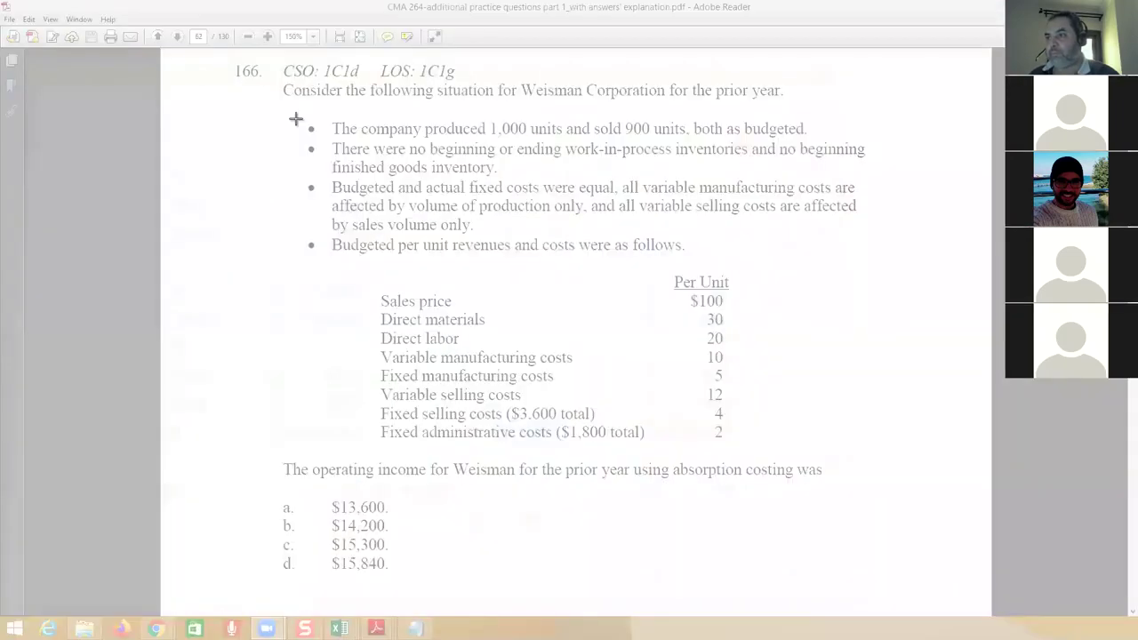
left_click_drag(223, 58, 915, 605)
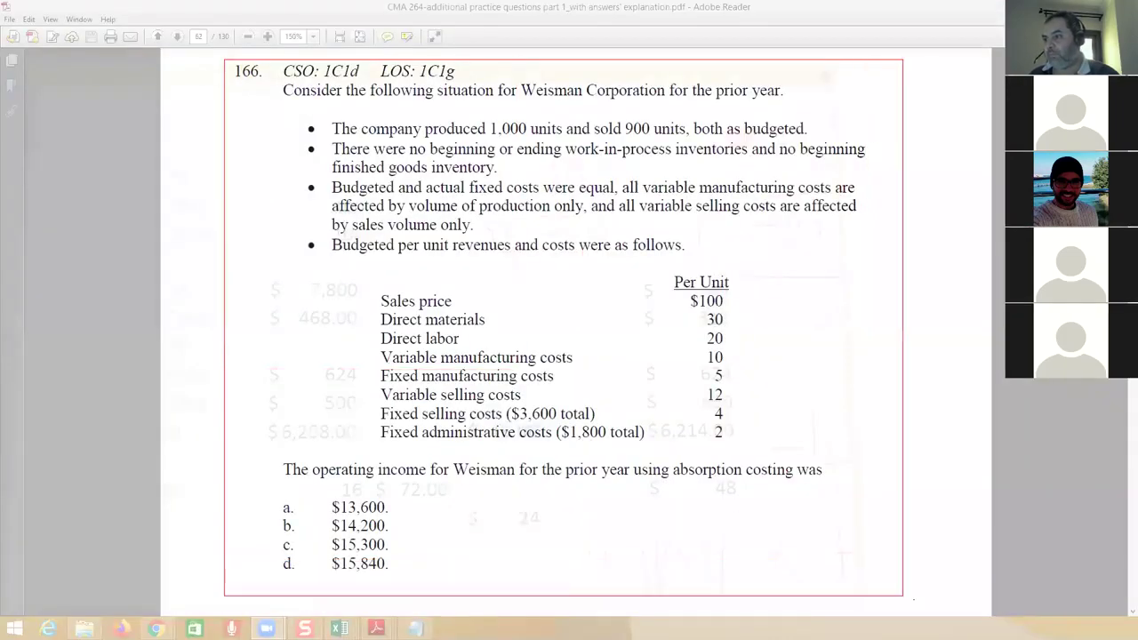
left_click(188, 42)
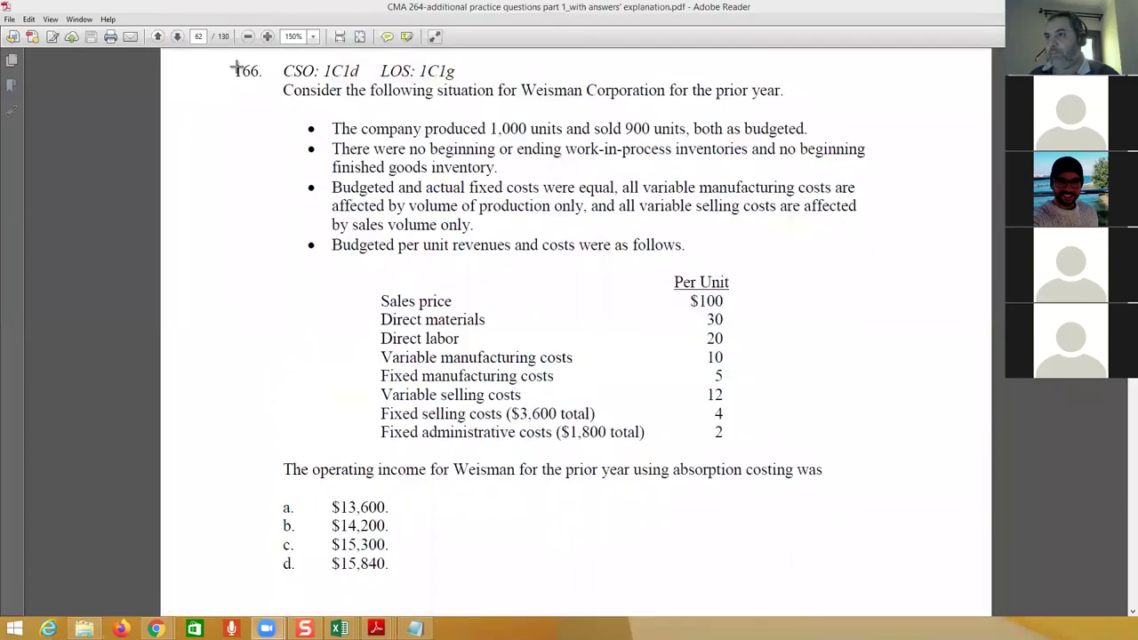
left_click_drag(225, 59, 928, 583)
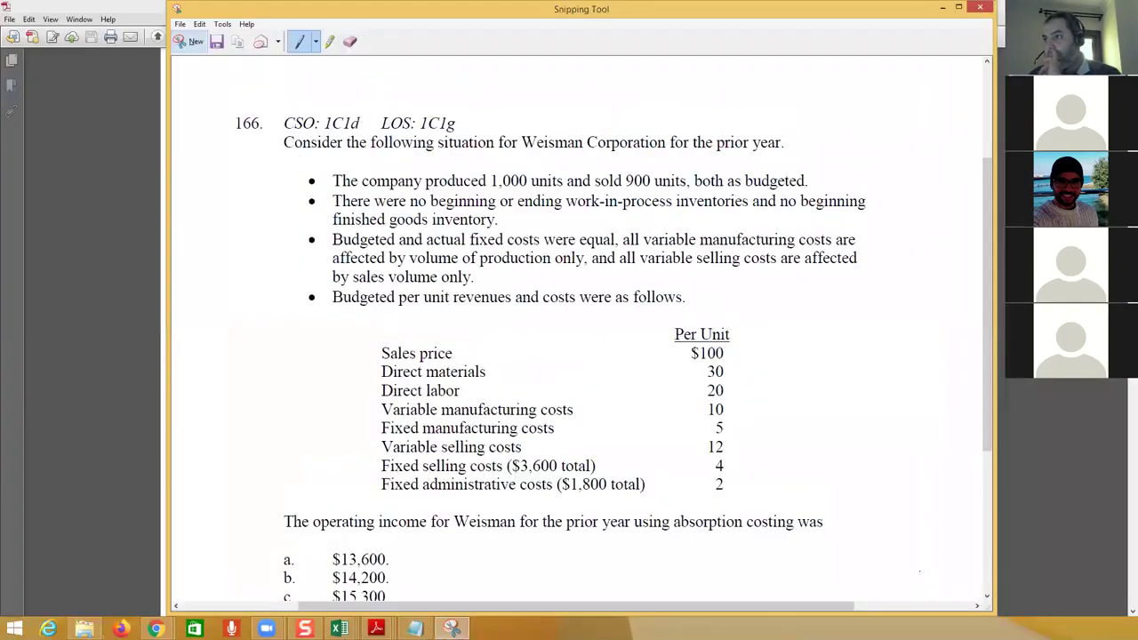
double_click(747, 13)
Step: Circle "absorption" in the question's last sentence and handwrite a circled "Var" beneath it
mouse_move(698, 530)
left_mouse_down()
mouse_move(646, 524)
mouse_move(676, 498)
mouse_move(704, 498)
mouse_move(713, 521)
mouse_move(669, 535)
mouse_move(660, 494)
mouse_move(720, 528)
mouse_move(691, 532)
left_mouse_up()
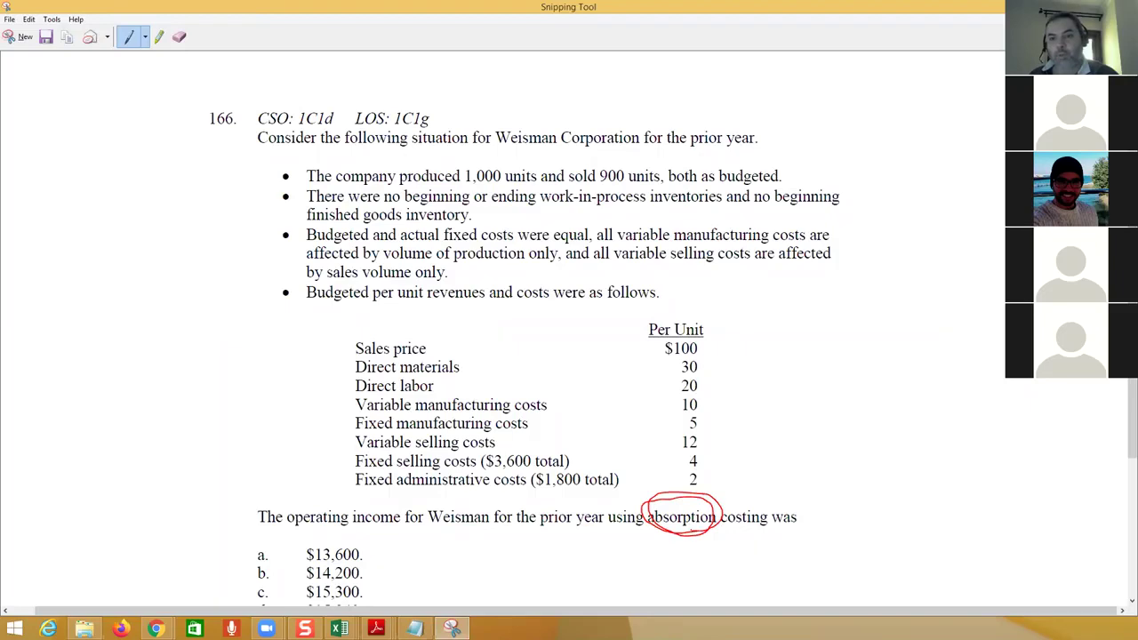
scroll(389, 567, "down", 1)
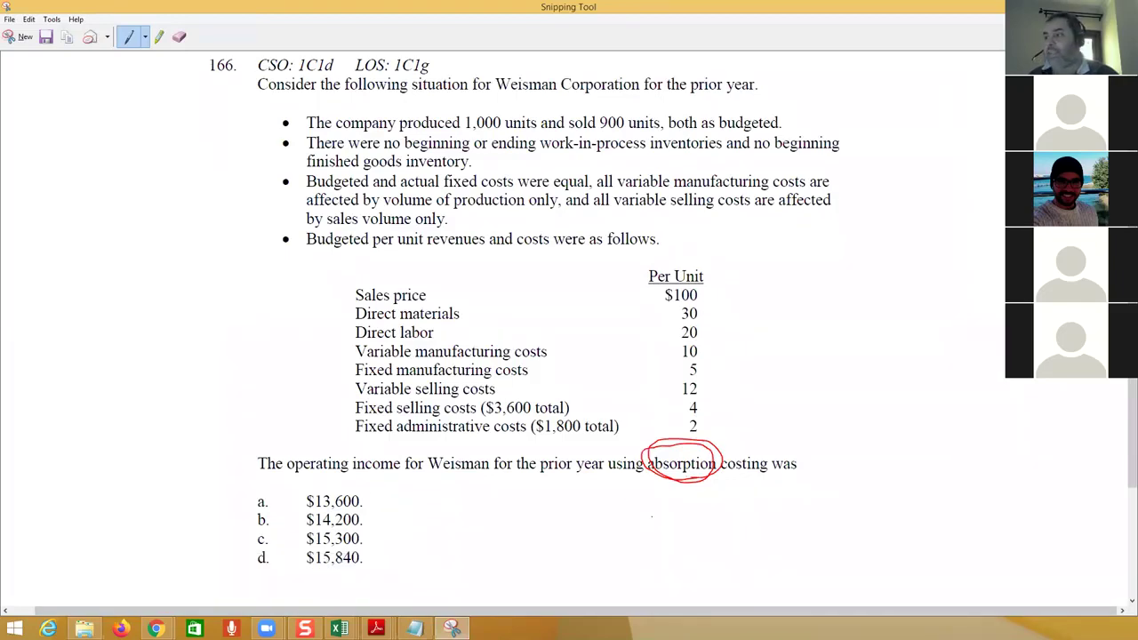
mouse_move(738, 507)
left_mouse_down()
mouse_move(762, 514)
mouse_move(776, 544)
mouse_move(790, 512)
mouse_move(734, 507)
mouse_move(707, 546)
mouse_move(725, 511)
left_mouse_up()
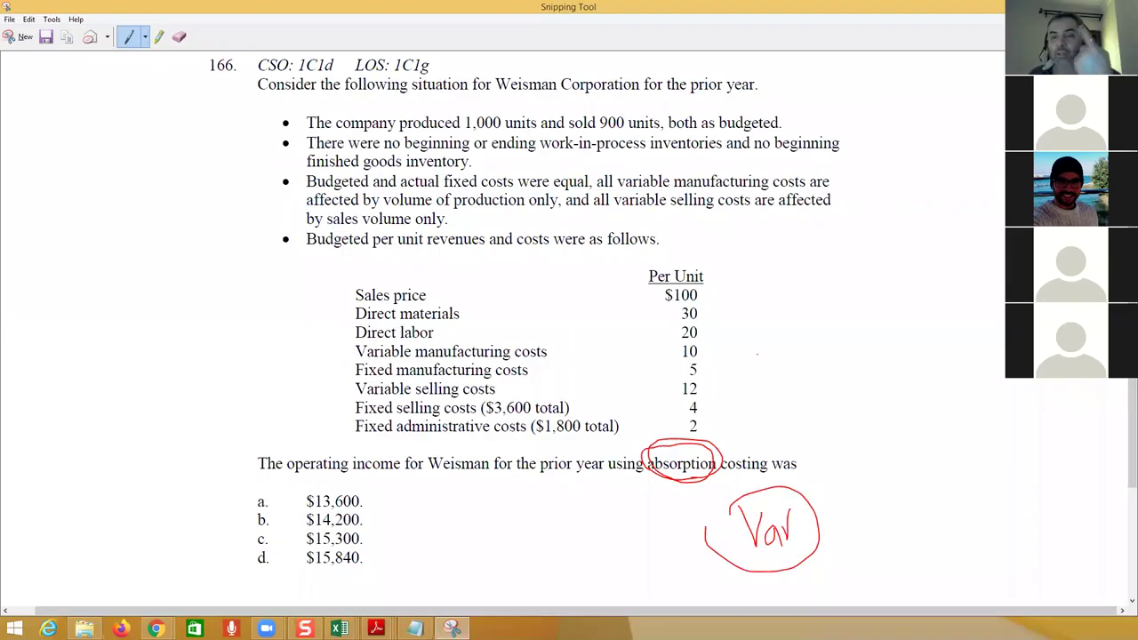
Step: Handwrite "Δn ×" beside the per-unit cost table
mouse_move(843, 367)
left_mouse_down()
mouse_move(892, 367)
mouse_move(906, 354)
mouse_move(916, 363)
left_mouse_up()
left_click_drag(934, 314, 964, 363)
left_click_drag(962, 309, 929, 379)
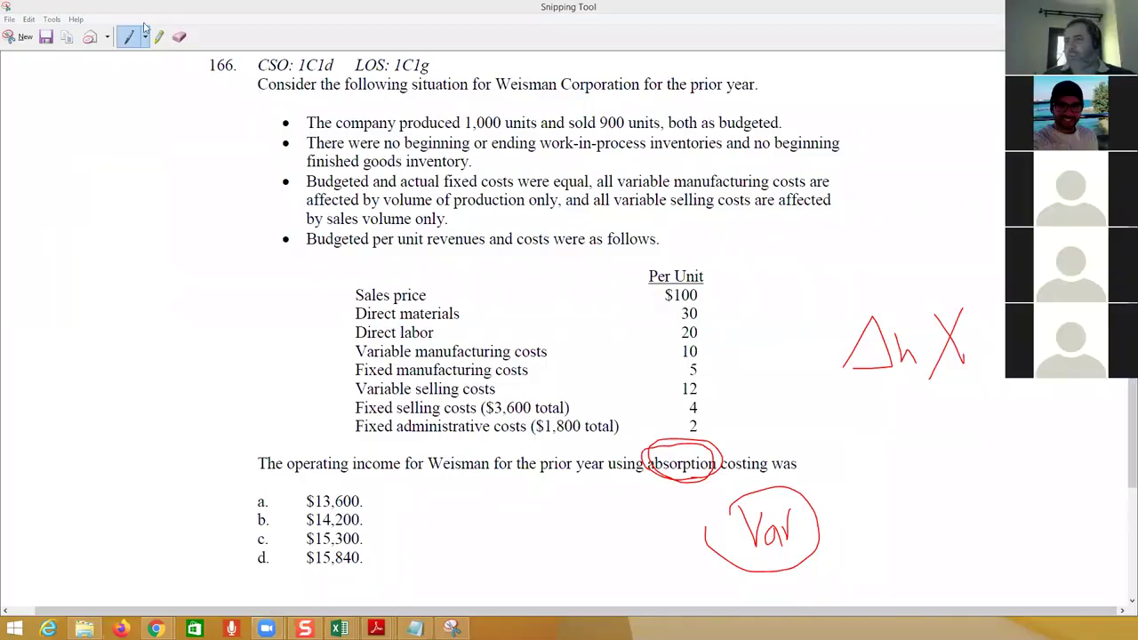
Step: Draw a large circle beside the question's text and divide it into quarters with a vertical and a horizontal line
mouse_move(59, 257)
left_mouse_down()
mouse_move(191, 215)
mouse_move(182, 408)
mouse_move(75, 393)
mouse_move(77, 244)
left_mouse_up()
left_click_drag(139, 212, 137, 402)
left_click_drag(55, 308, 276, 316)
Step: Circle the unit manufacturing costs from 30 to 5, the $100 sales price and "sold 900", and underline 900
mouse_move(657, 306)
left_mouse_down()
mouse_move(711, 304)
mouse_move(714, 355)
mouse_move(699, 358)
mouse_move(725, 368)
mouse_move(663, 380)
mouse_move(676, 306)
left_mouse_up()
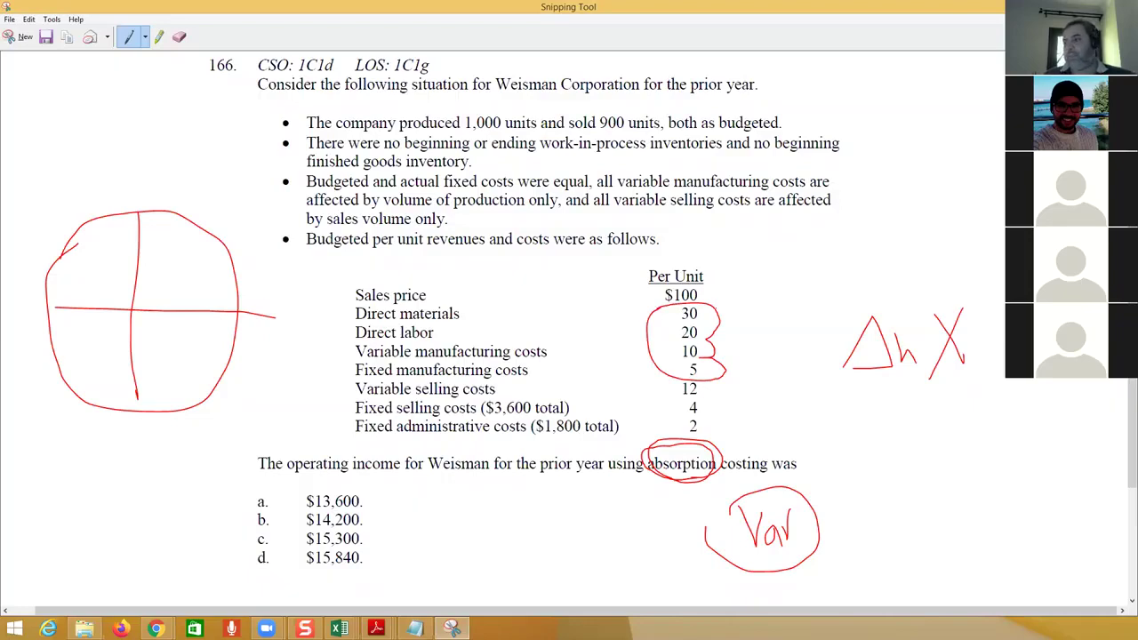
mouse_move(704, 304)
left_mouse_down()
mouse_move(726, 317)
mouse_move(735, 374)
mouse_move(665, 372)
left_mouse_up()
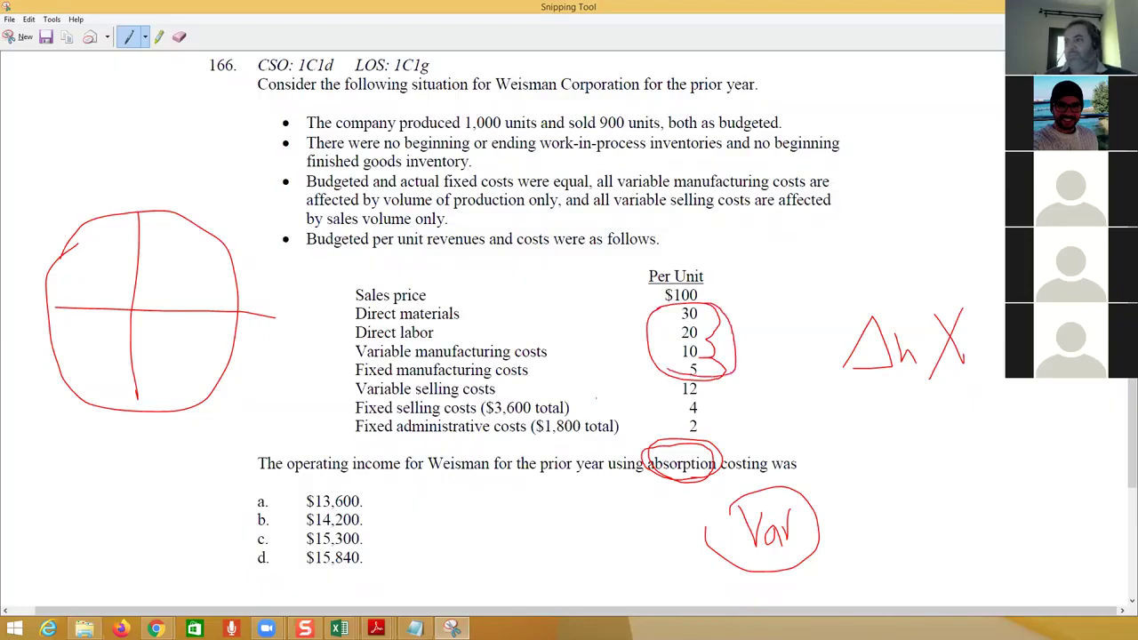
mouse_move(676, 305)
left_mouse_down()
mouse_move(660, 288)
mouse_move(716, 302)
left_mouse_up()
mouse_move(579, 131)
left_mouse_down()
mouse_move(570, 113)
mouse_move(592, 137)
left_mouse_up()
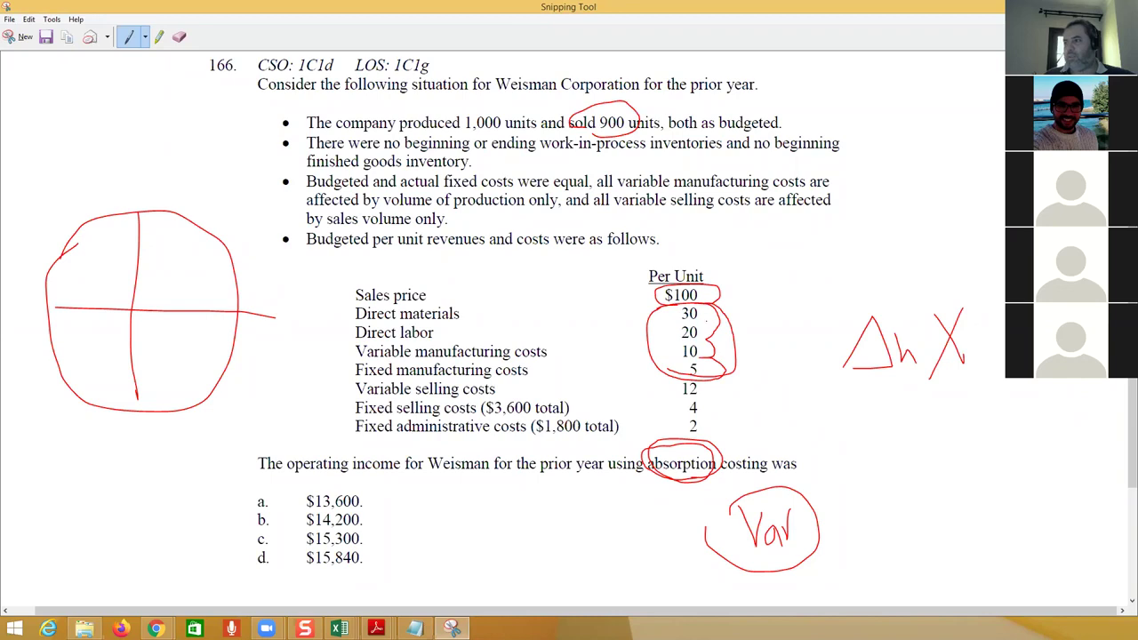
mouse_move(658, 338)
left_mouse_down()
mouse_move(728, 377)
mouse_move(668, 381)
left_mouse_up()
left_click_drag(597, 129, 624, 134)
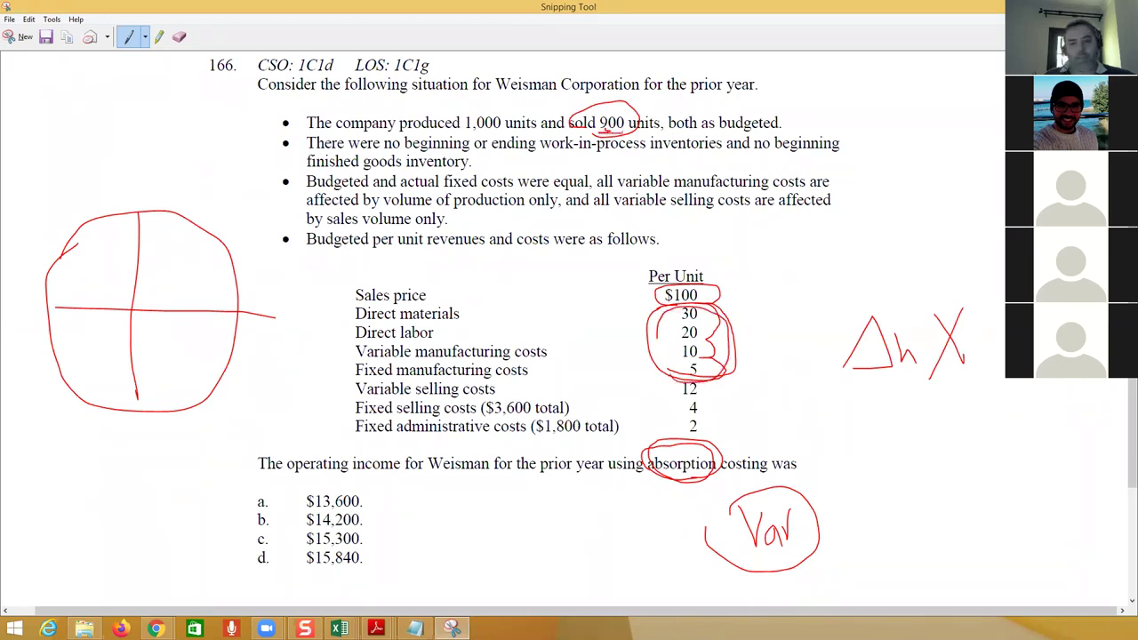
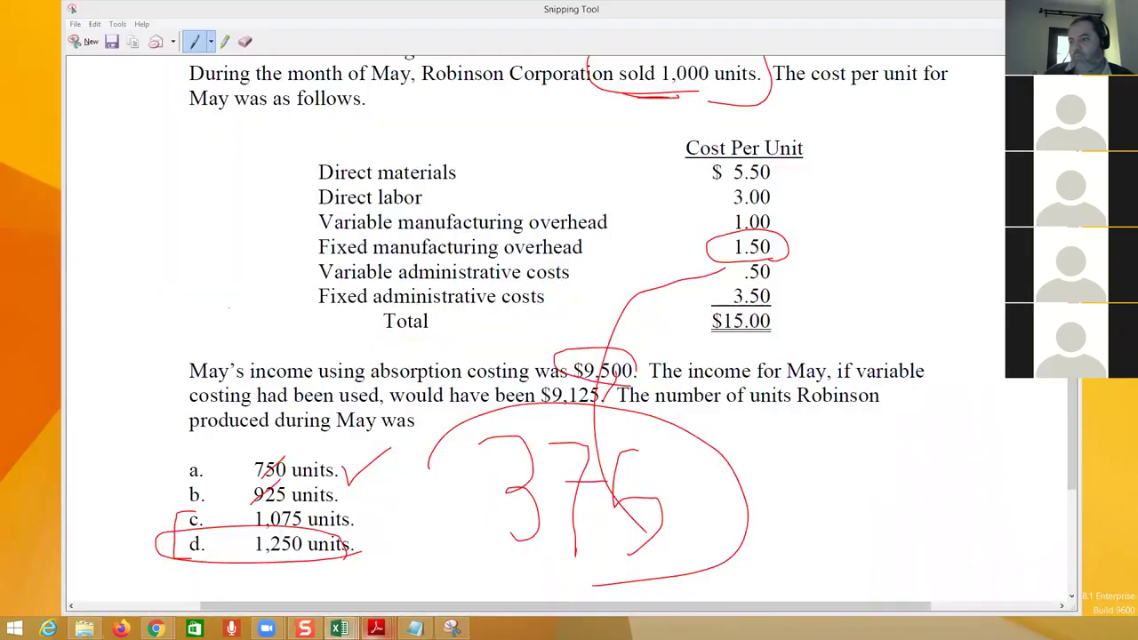
Step: Switch to the Book2 workbook in Excel and add a new blank worksheet after Sheet4
mouse_move(378, 631)
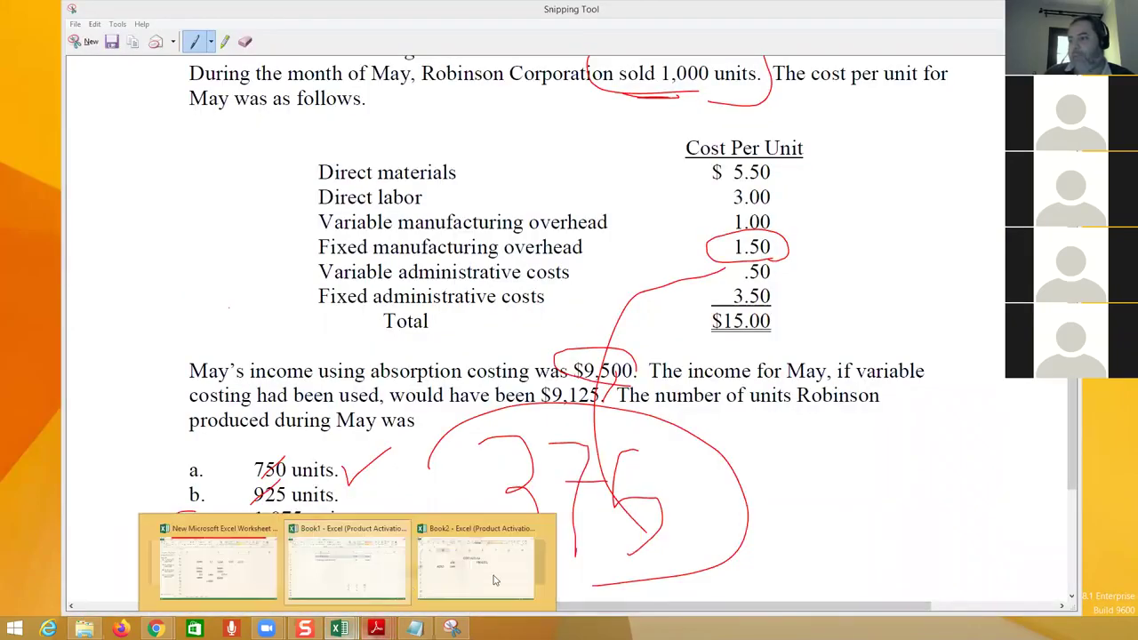
left_click(462, 525)
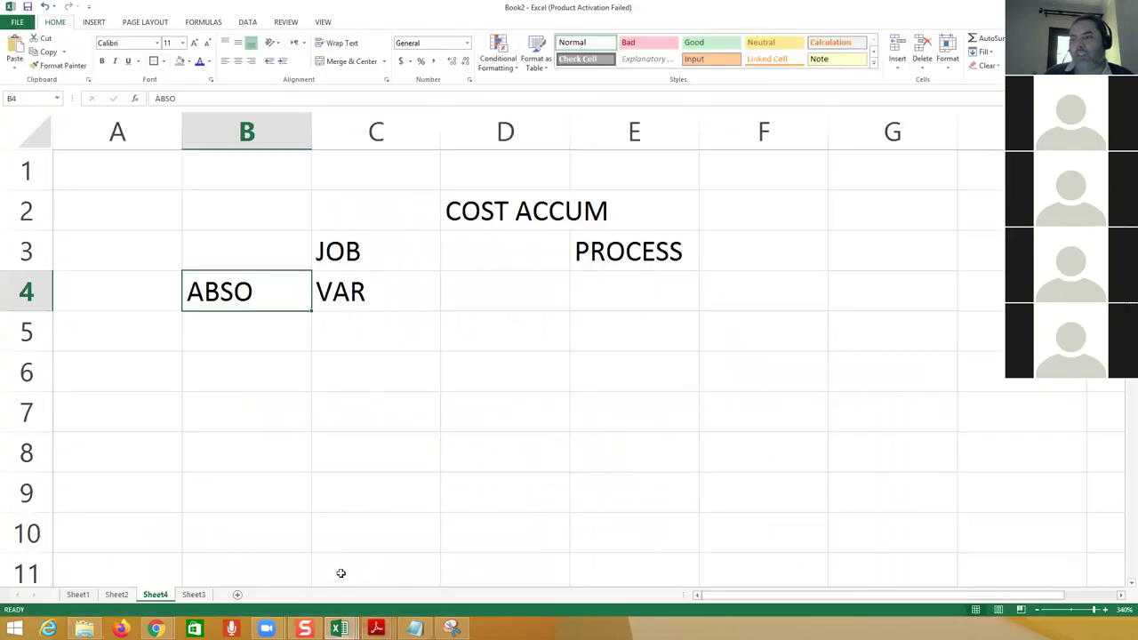
left_click(238, 598)
scroll(355, 275, "up", 5, "ctrl")
scroll(354, 276, "up", 6, "ctrl")
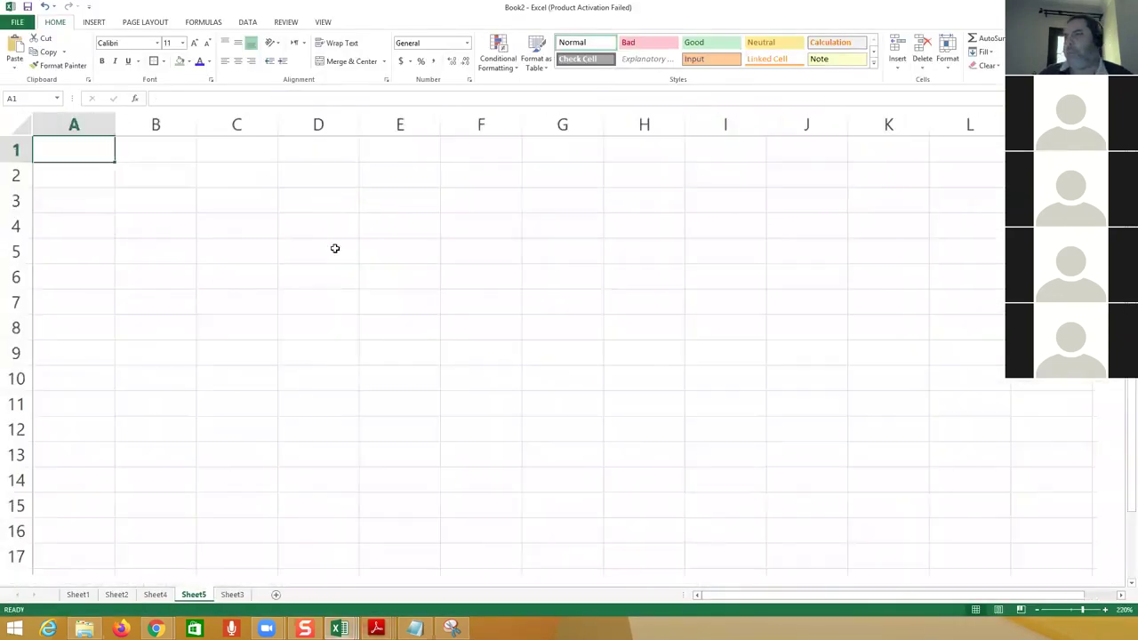
Step: Enter the label BEANS in C3 and the amount 1000 beside it in D3
left_click(294, 221)
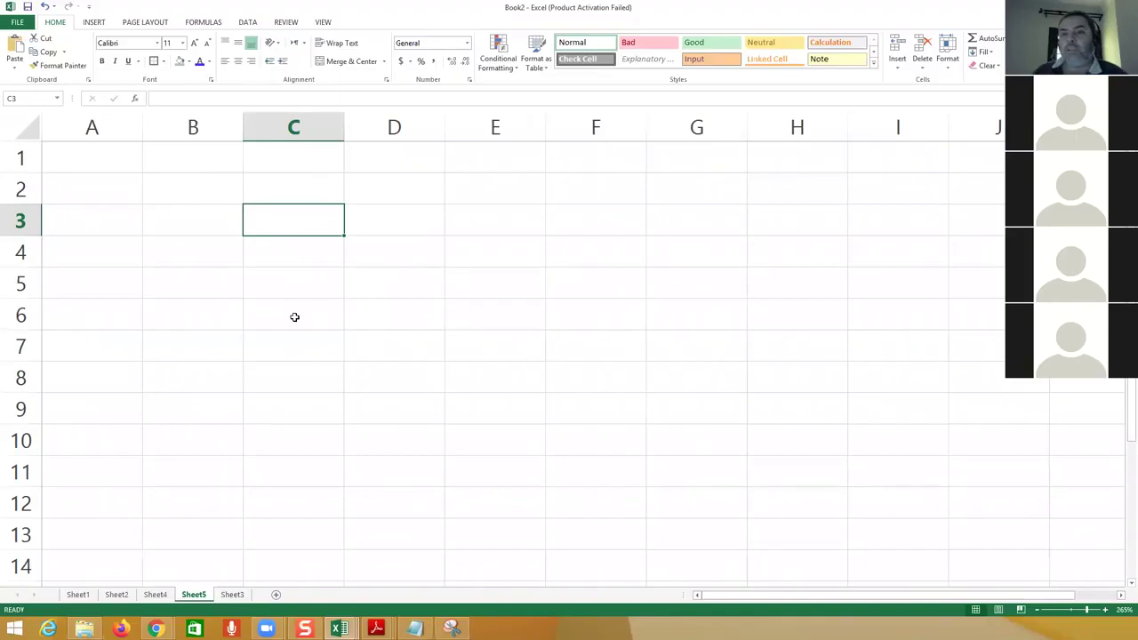
type("BEANS")
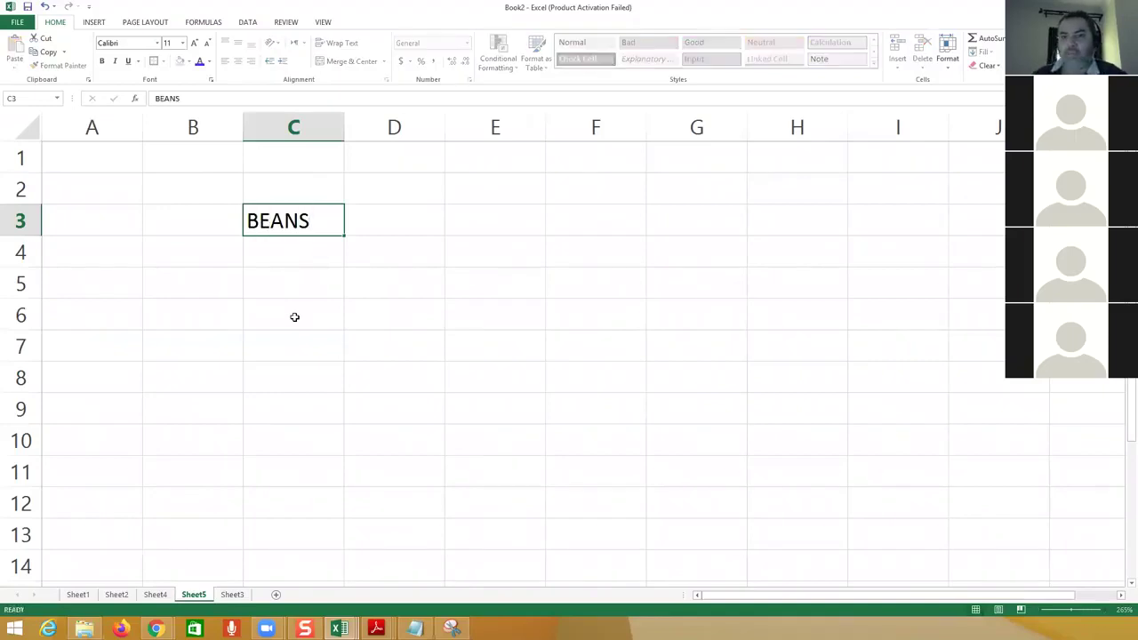
key("Tab")
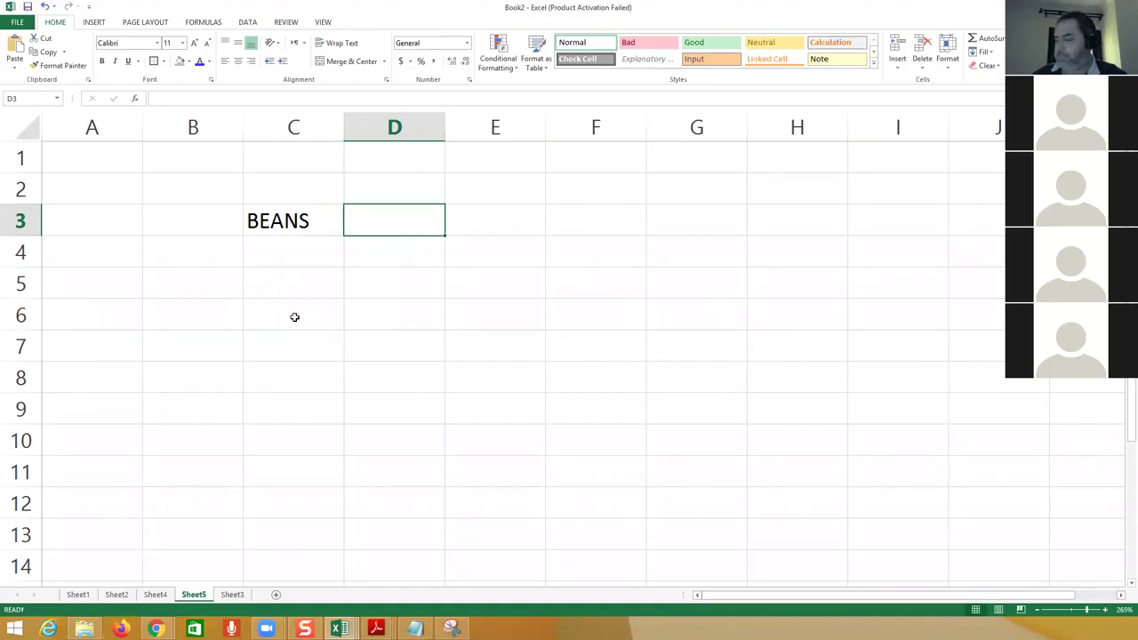
type("1000")
key("Return")
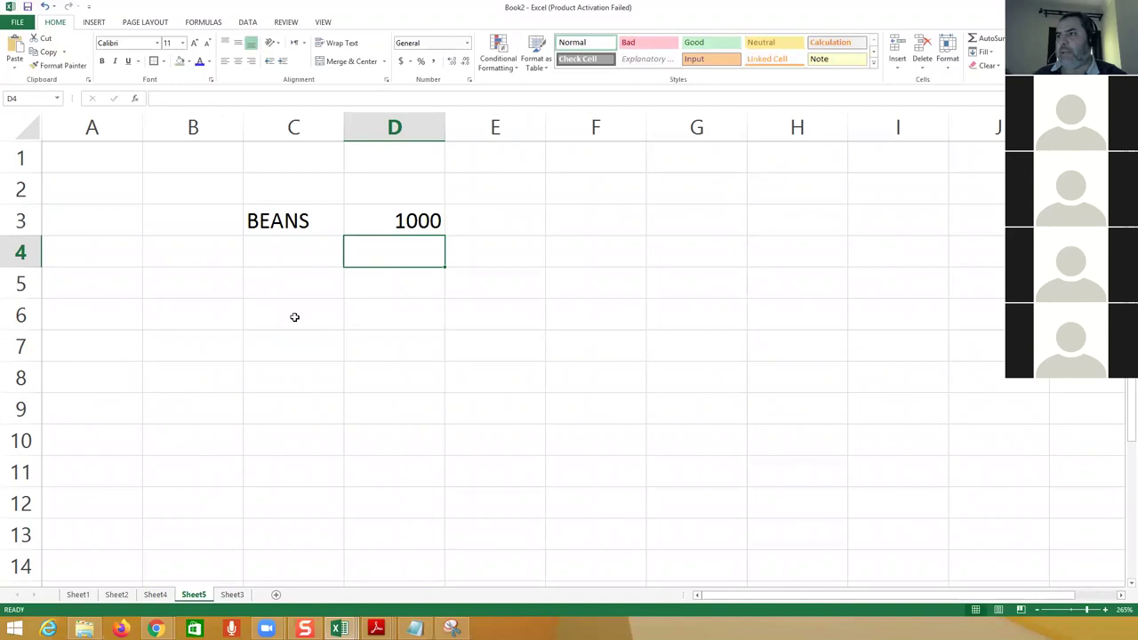
Step: Format the beans amount in D3 as dollar currency with no decimal places
left_click(395, 215)
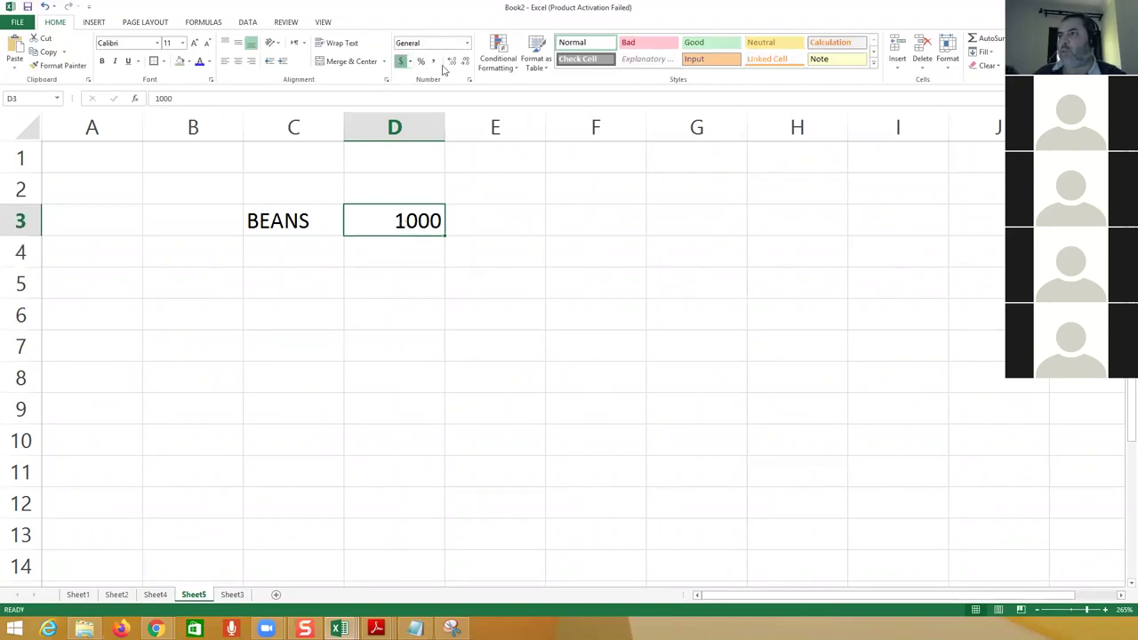
left_click(401, 60)
left_click(464, 60)
left_click(463, 60)
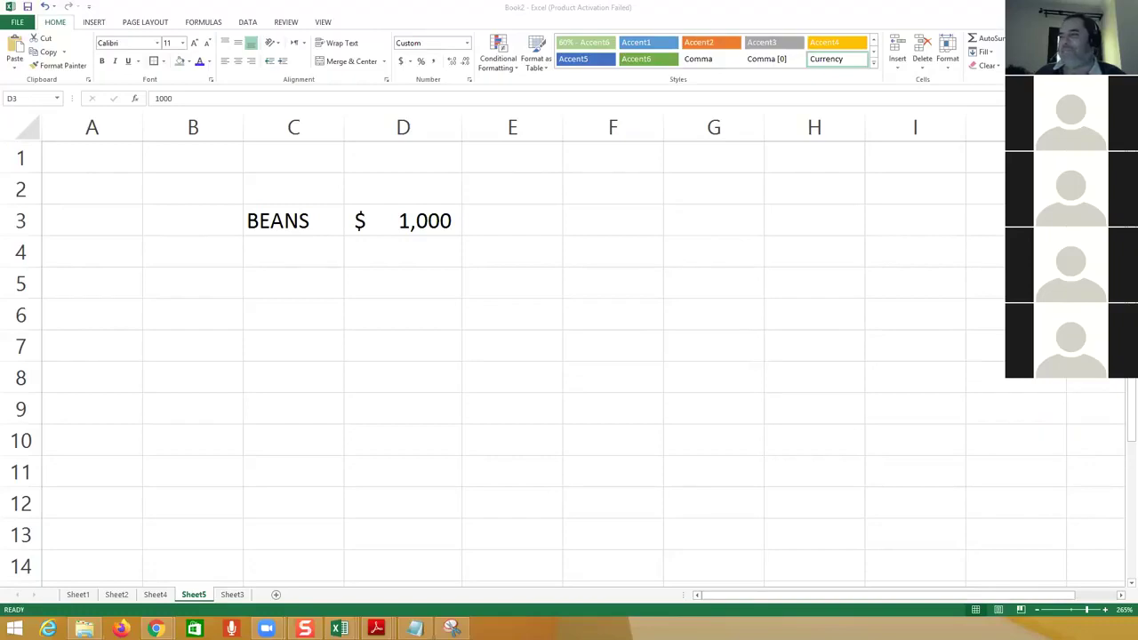
Step: Enter the label CONV in C4 and the amount 800 beside it in D4
left_click(297, 252)
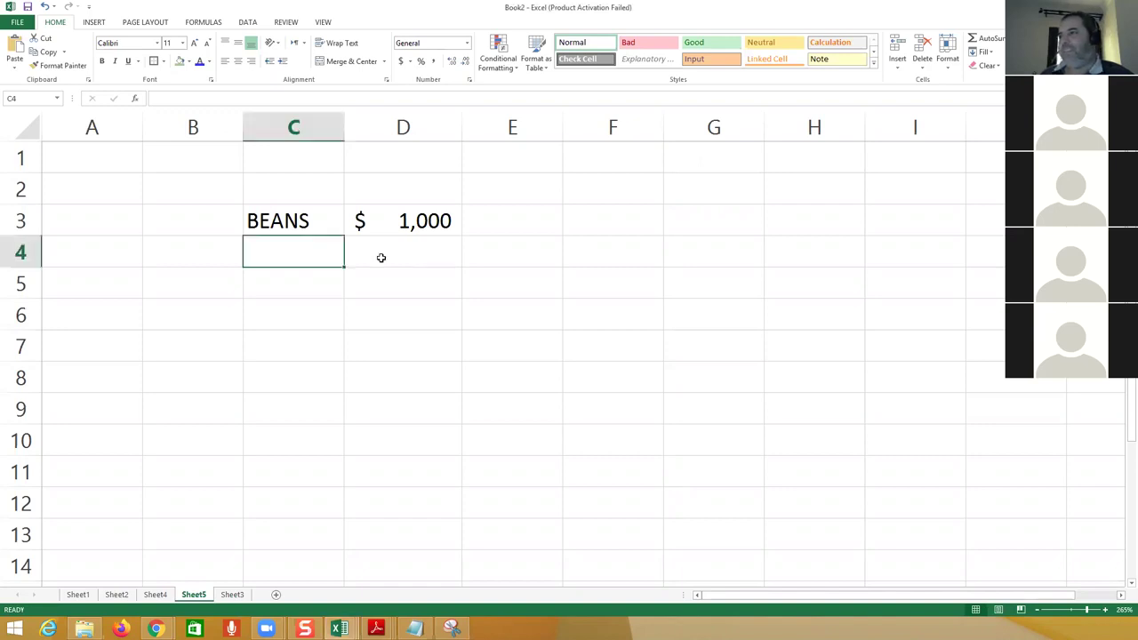
left_click_drag(291, 223, 414, 226)
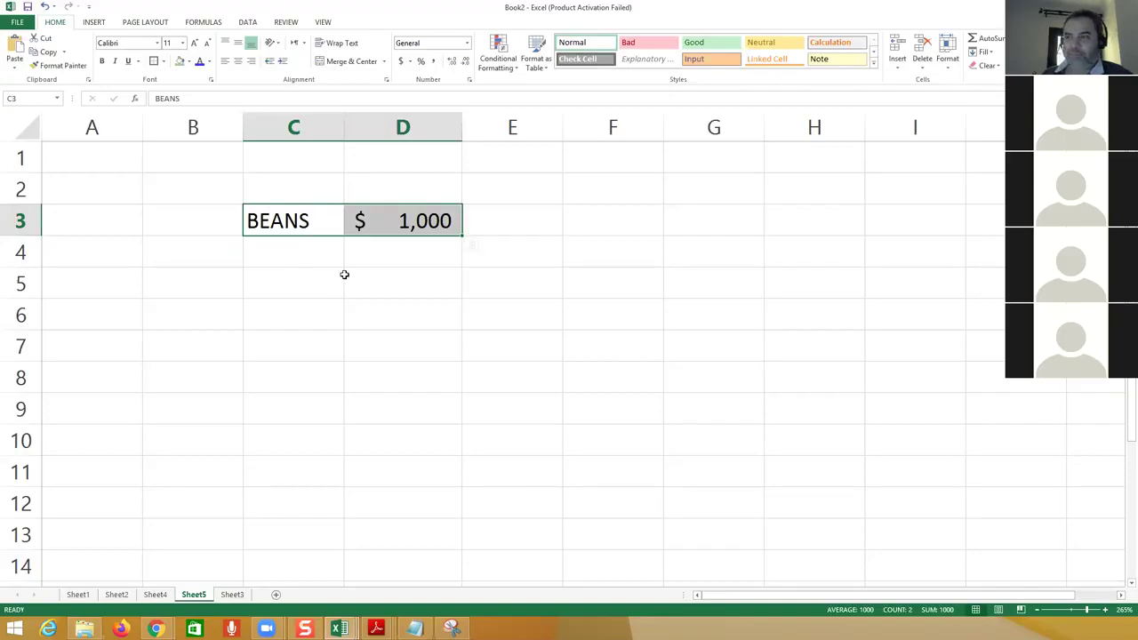
left_click(307, 245)
type("CONV")
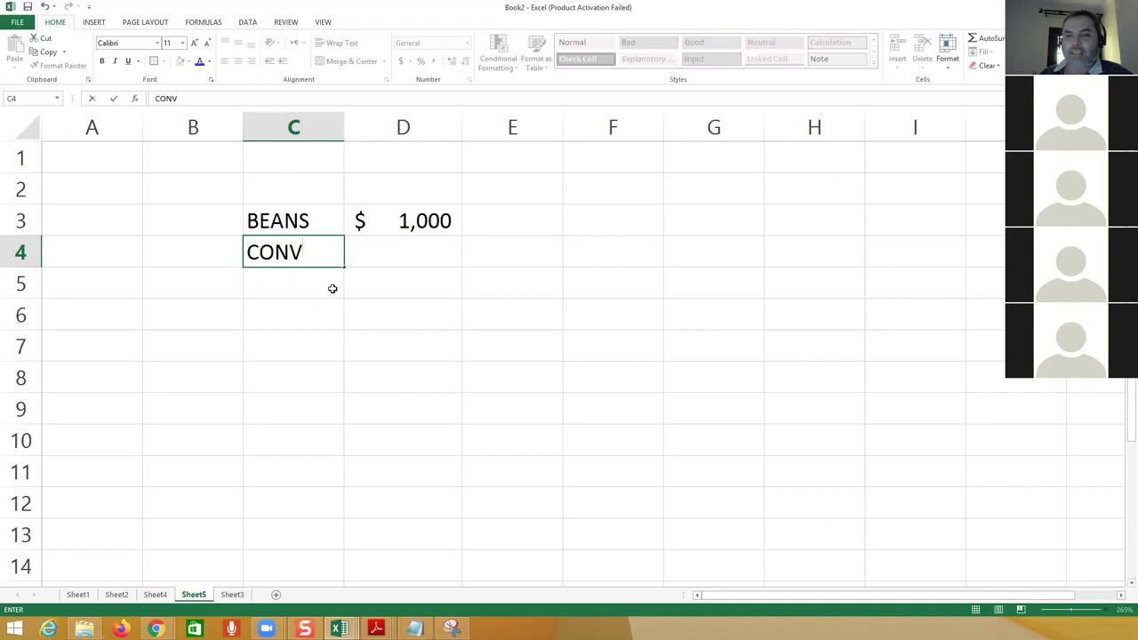
key("Tab")
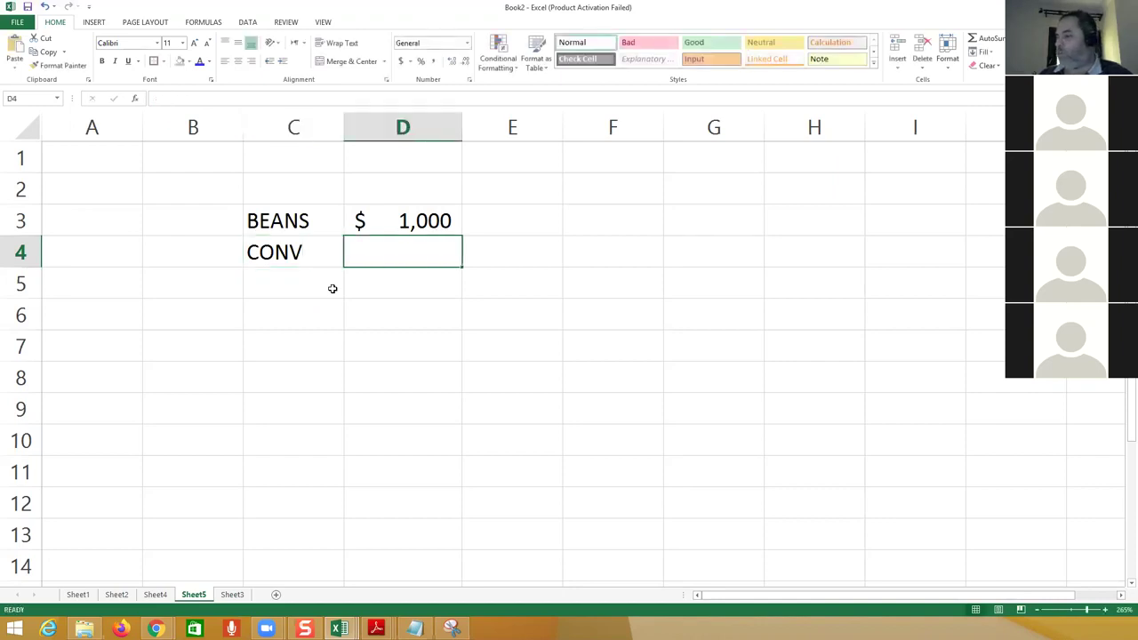
type("800")
key("Return")
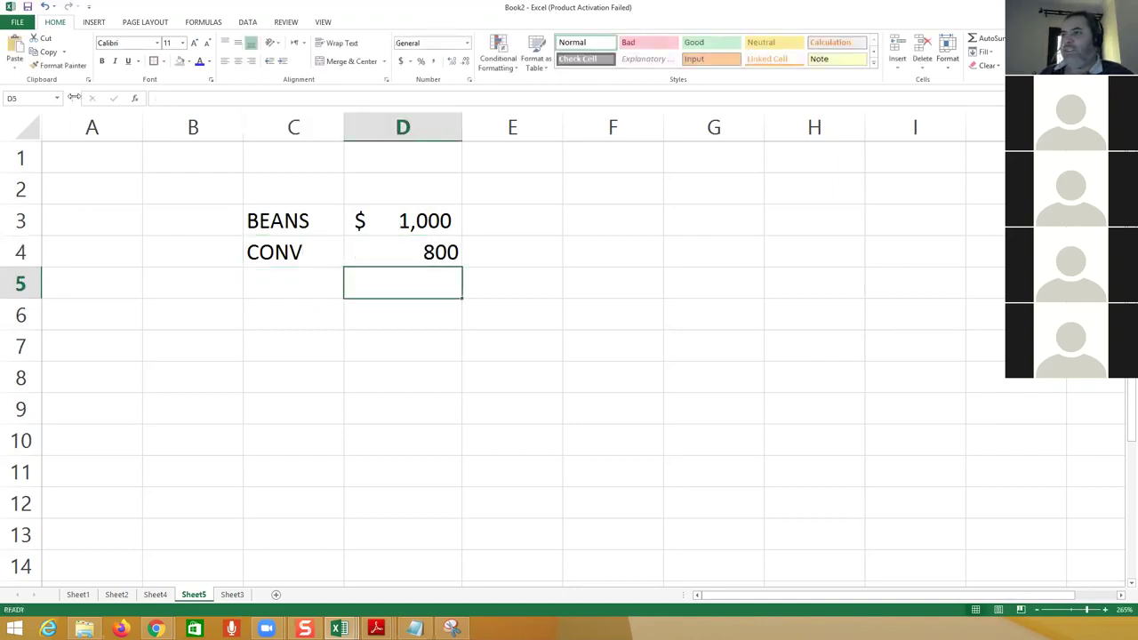
Step: Copy the currency formatting of the beans amount onto the conversion amount in D4
left_click(394, 228)
left_click(56, 65)
left_click(406, 252)
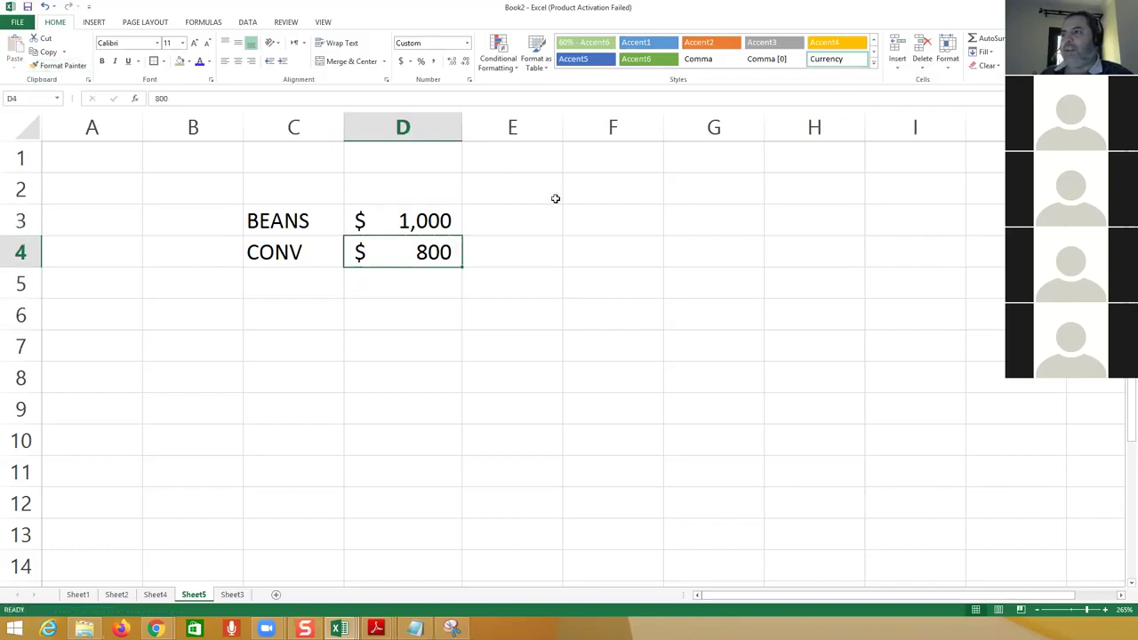
Step: Enter the product labels MEAL in E2 and OIL in E5
left_click(518, 185)
type("MEAL")
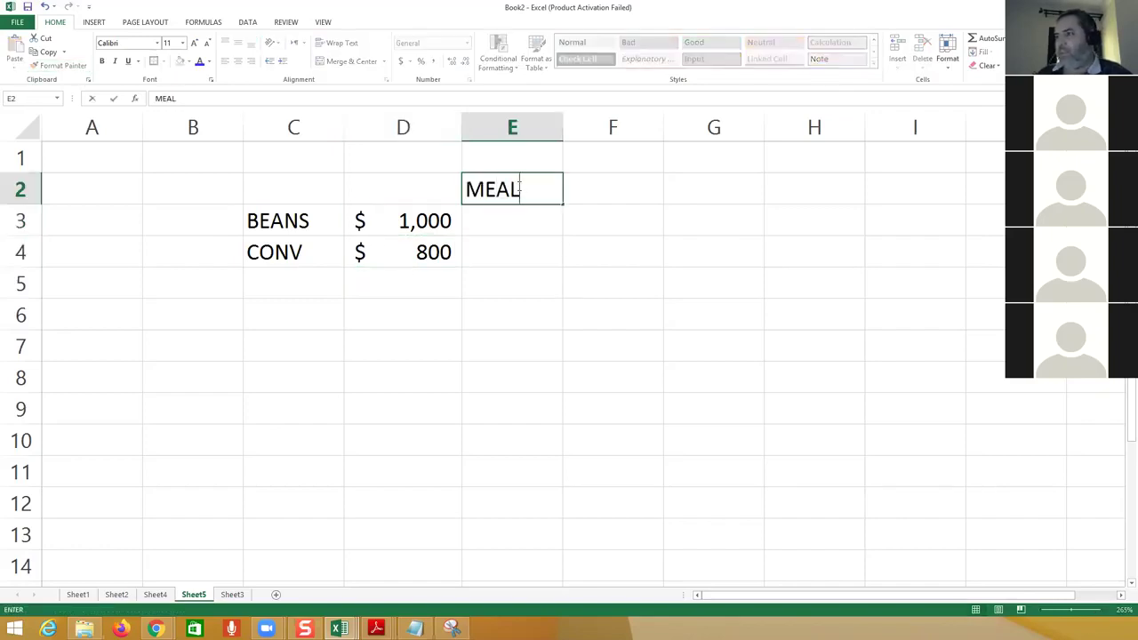
key("Return")
key("Return")
key("Return")
type("OIL")
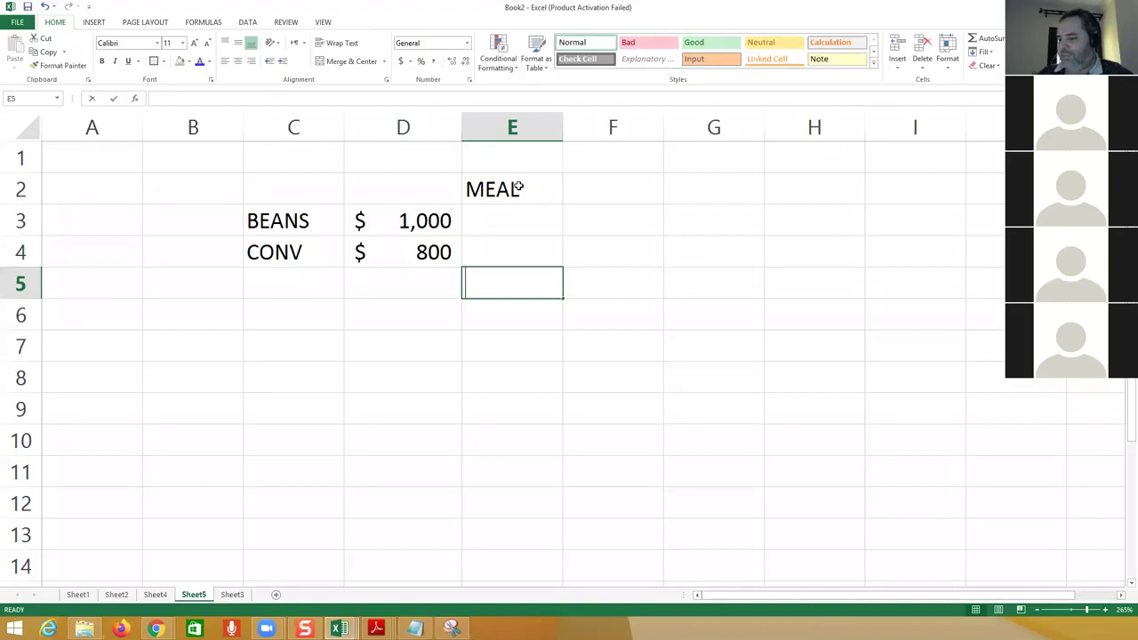
key("Return")
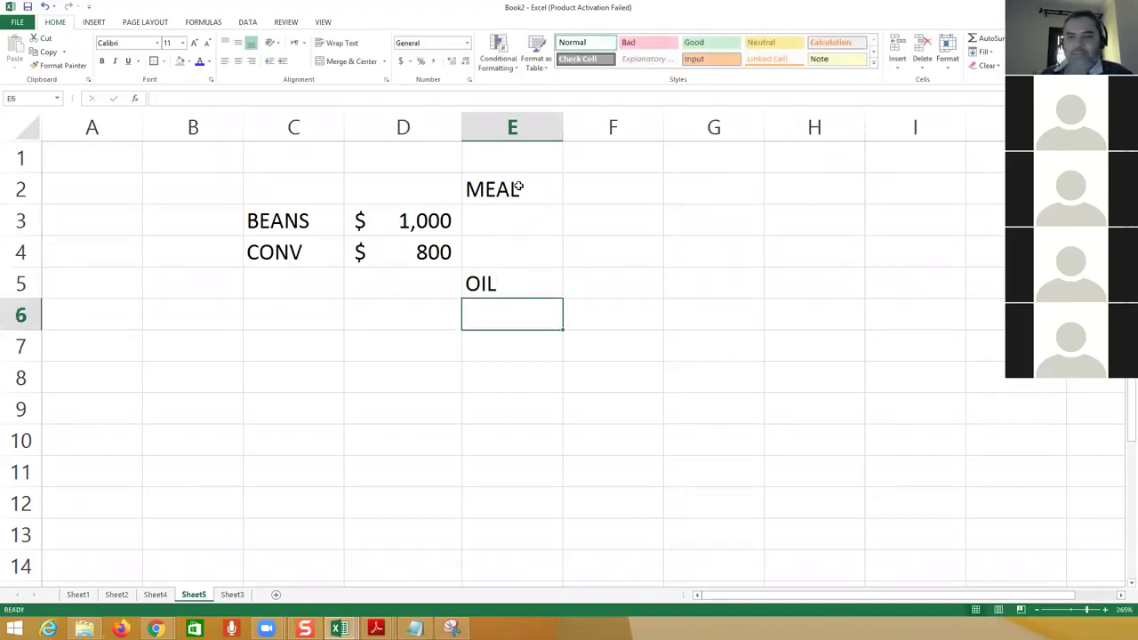
Step: Fill the MEAL and OIL label cells with a light gold colour
left_click_drag(278, 216, 457, 226)
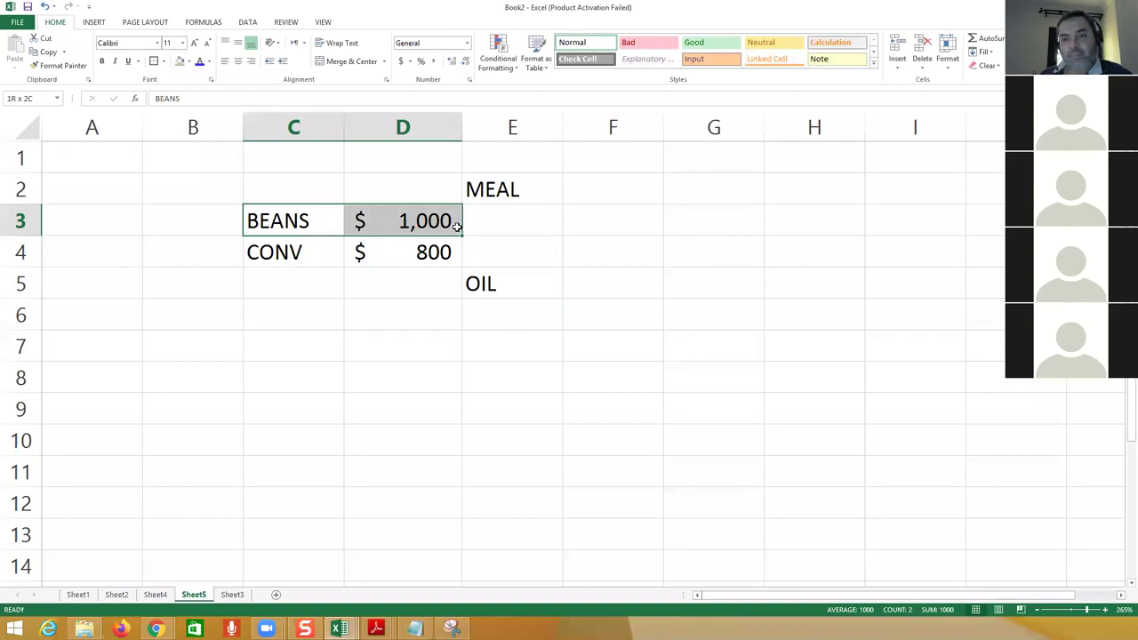
left_click_drag(457, 226, 436, 230)
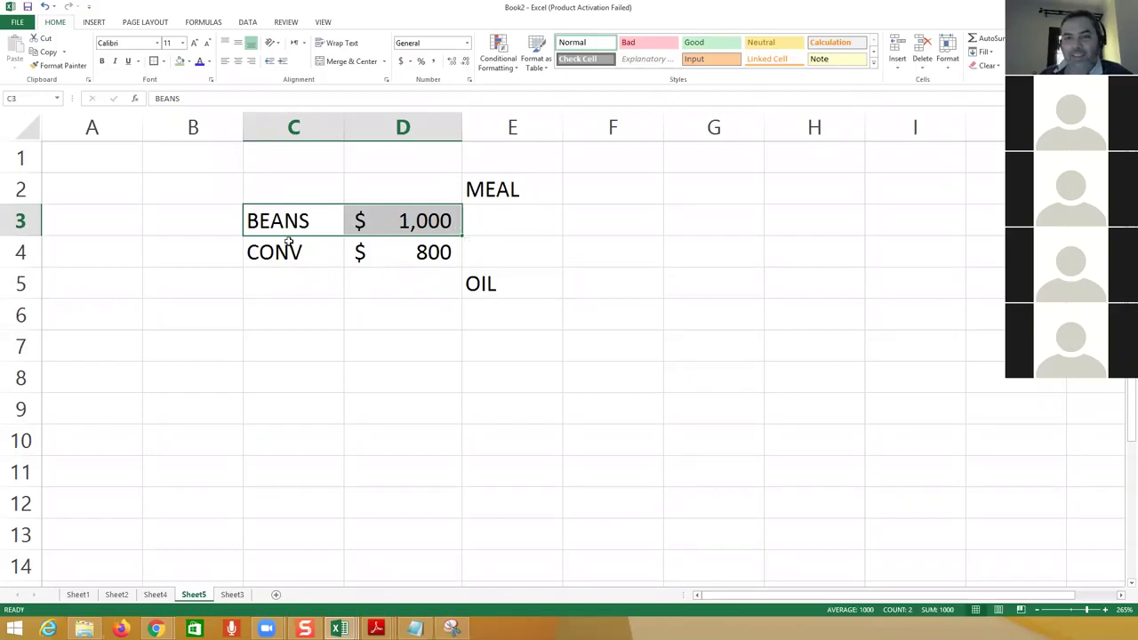
left_click(521, 189)
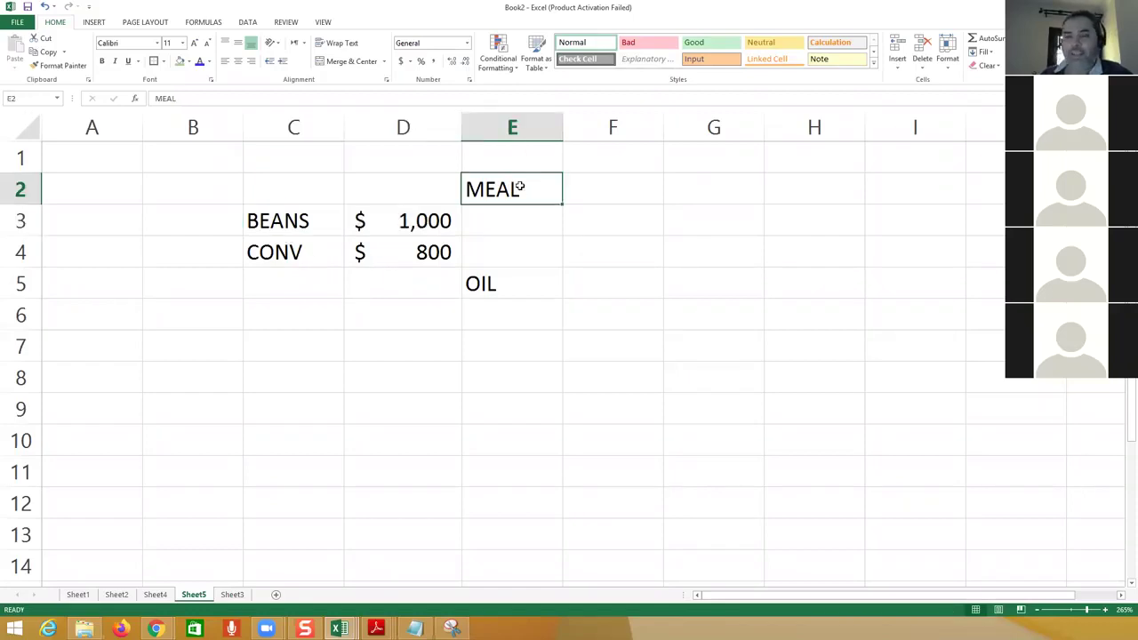
left_click(516, 295, "ctrl")
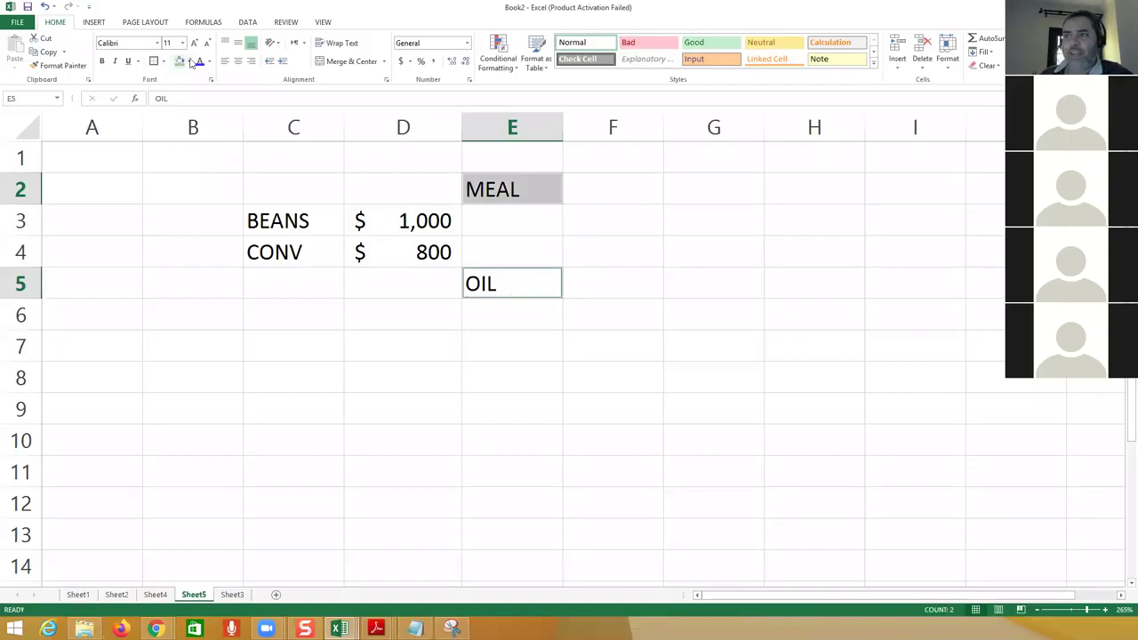
left_click(189, 61)
left_click(249, 107)
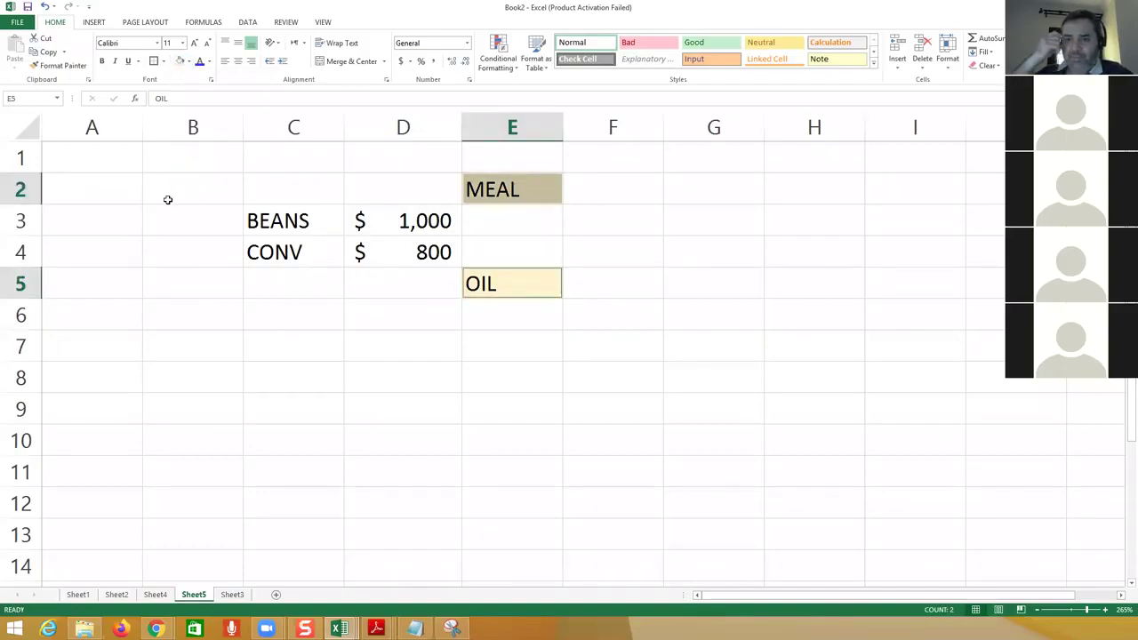
left_click(624, 190)
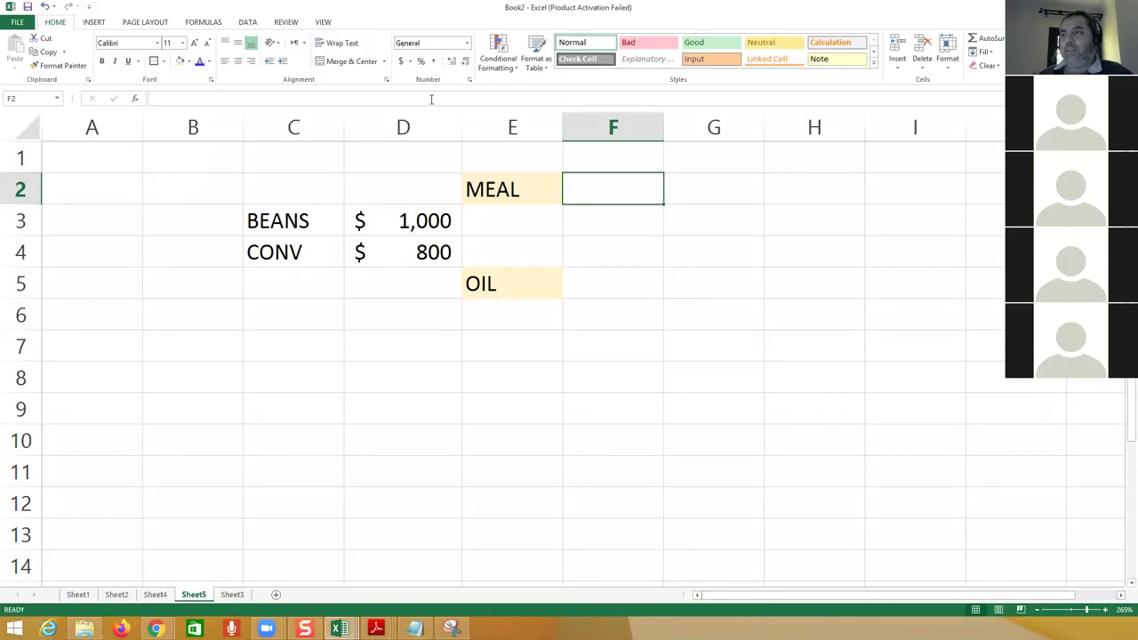
left_click(384, 231)
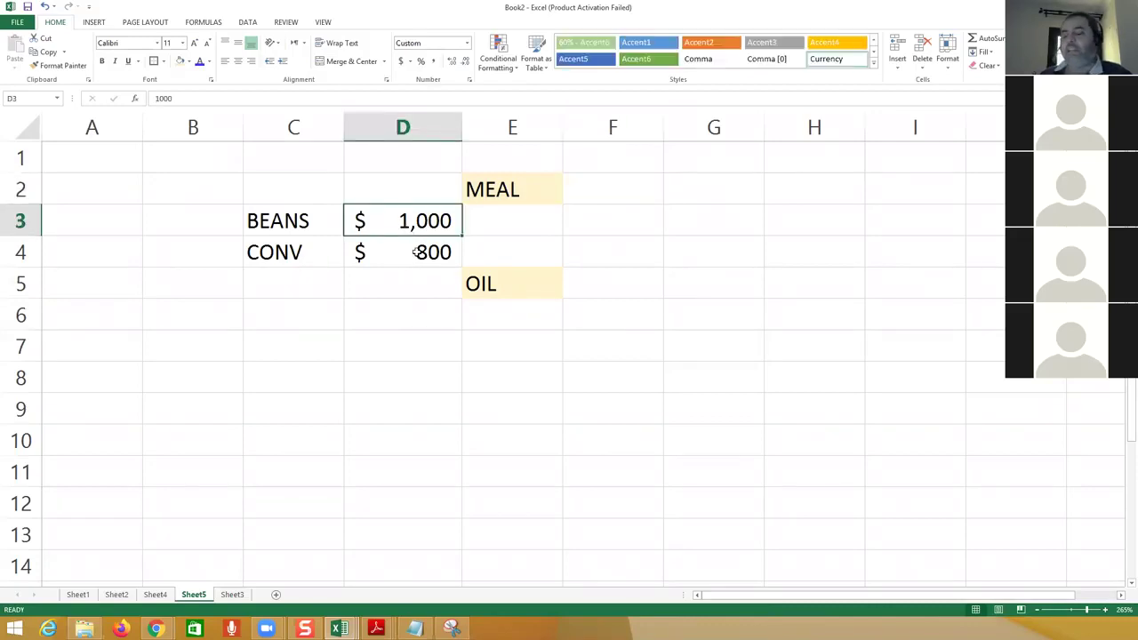
left_click(415, 253)
left_click(280, 251)
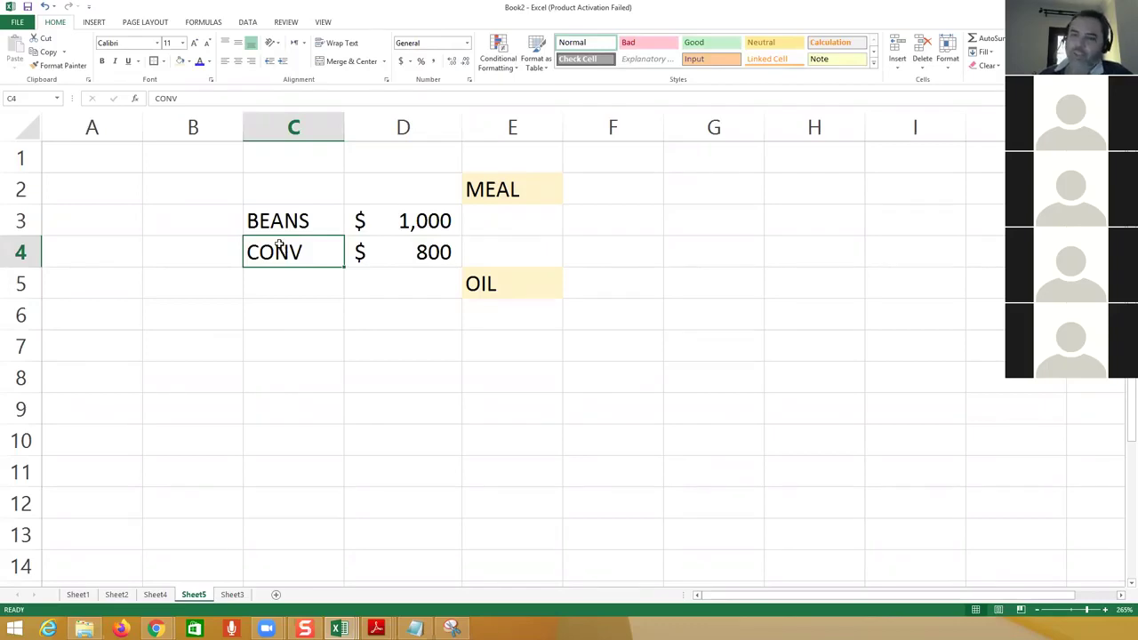
Step: Total the beans and conversion amounts in D5 with the formula +D4+D3, and make the total bold and underlined
left_click(415, 284)
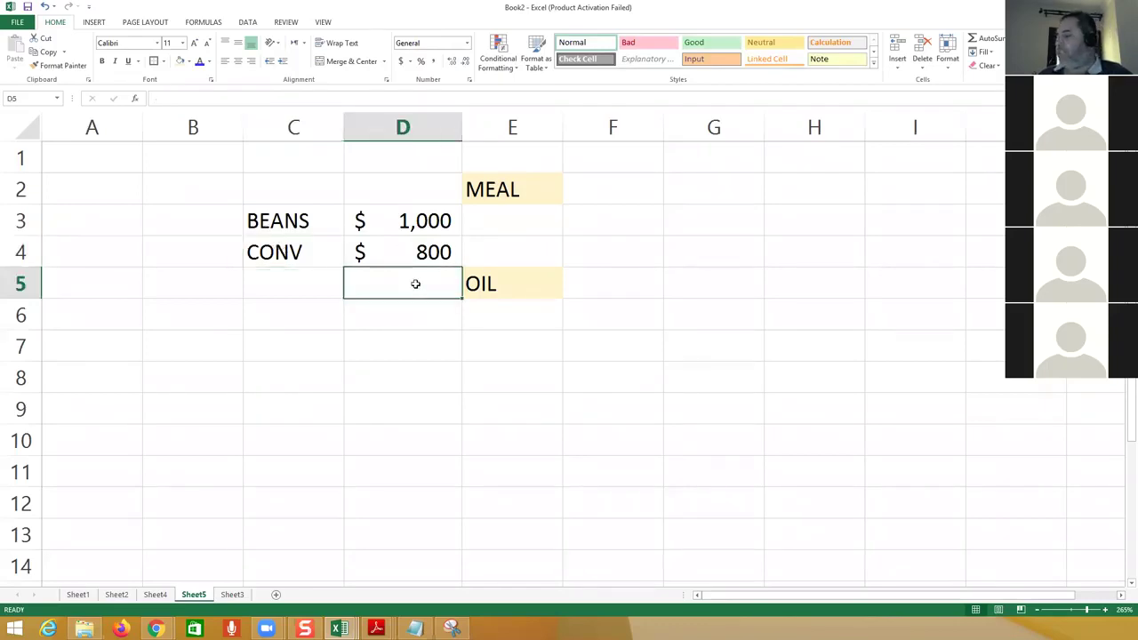
type("+")
key("Up")
type("+")
key("Up")
key("Up")
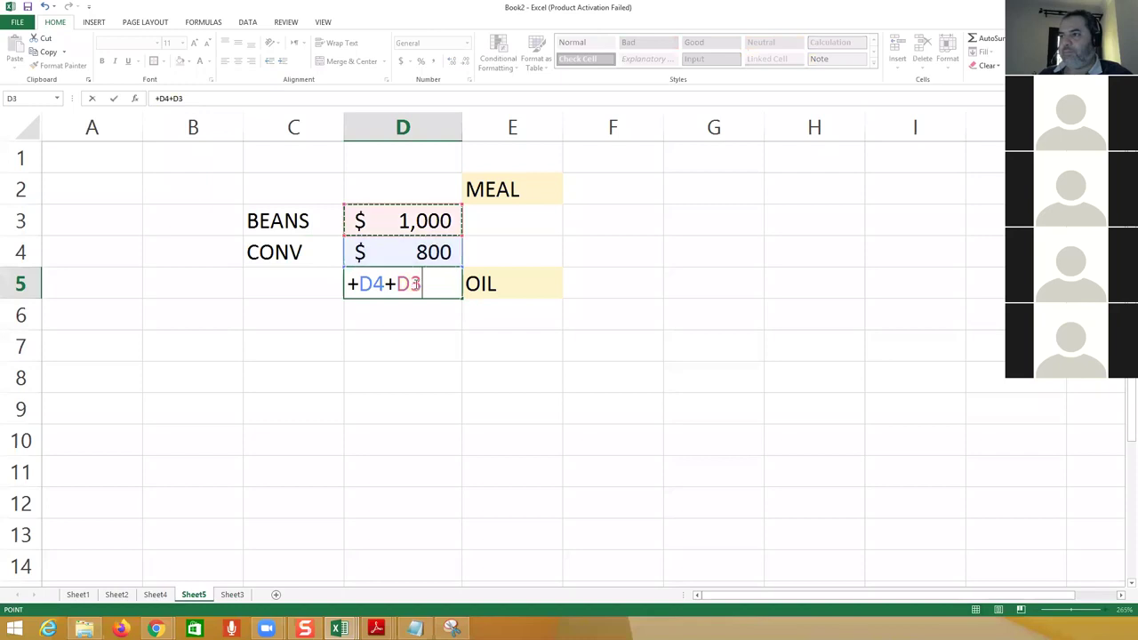
key("ctrl+Return")
key("ctrl+b")
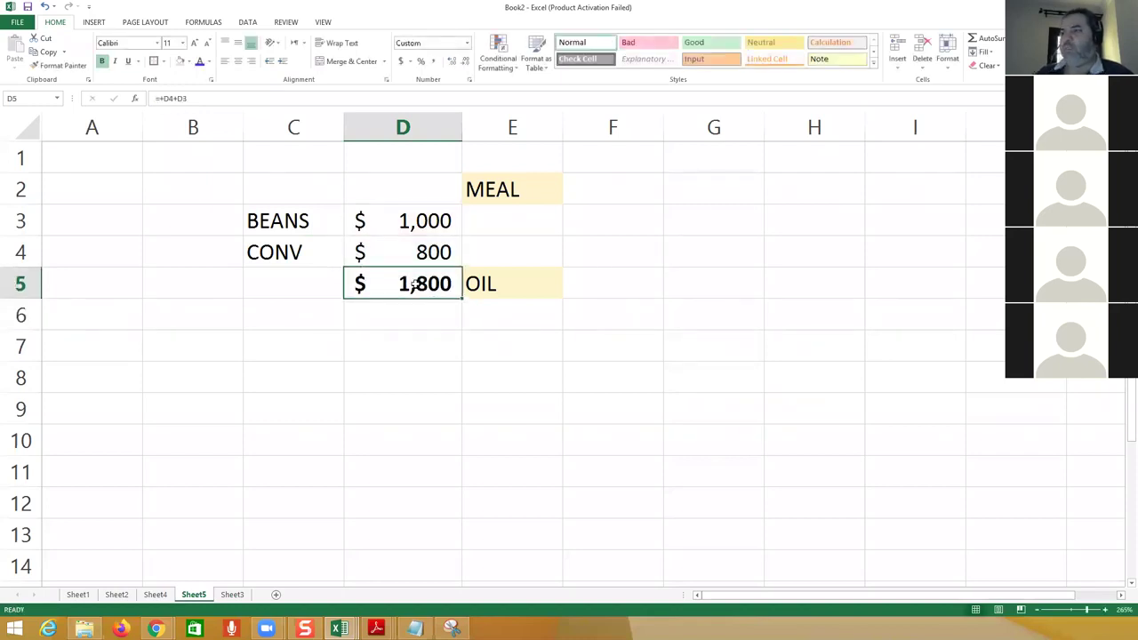
key("ctrl+u")
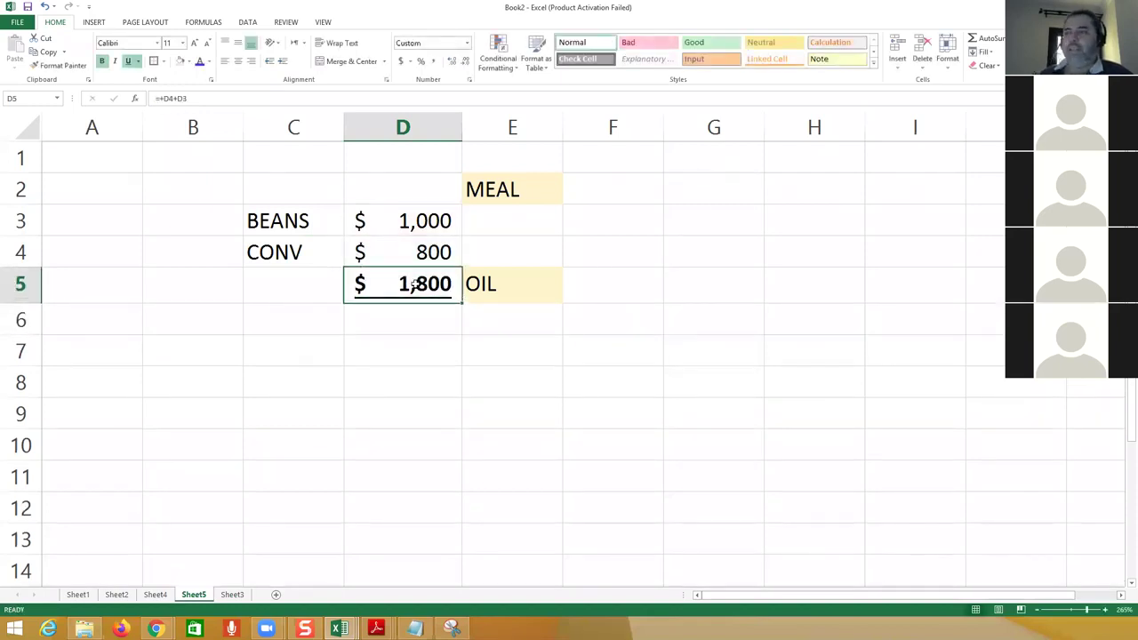
Step: Move the OIL label down one row to E6
left_click(527, 193)
left_click(515, 300)
left_click_drag(515, 302, 519, 325)
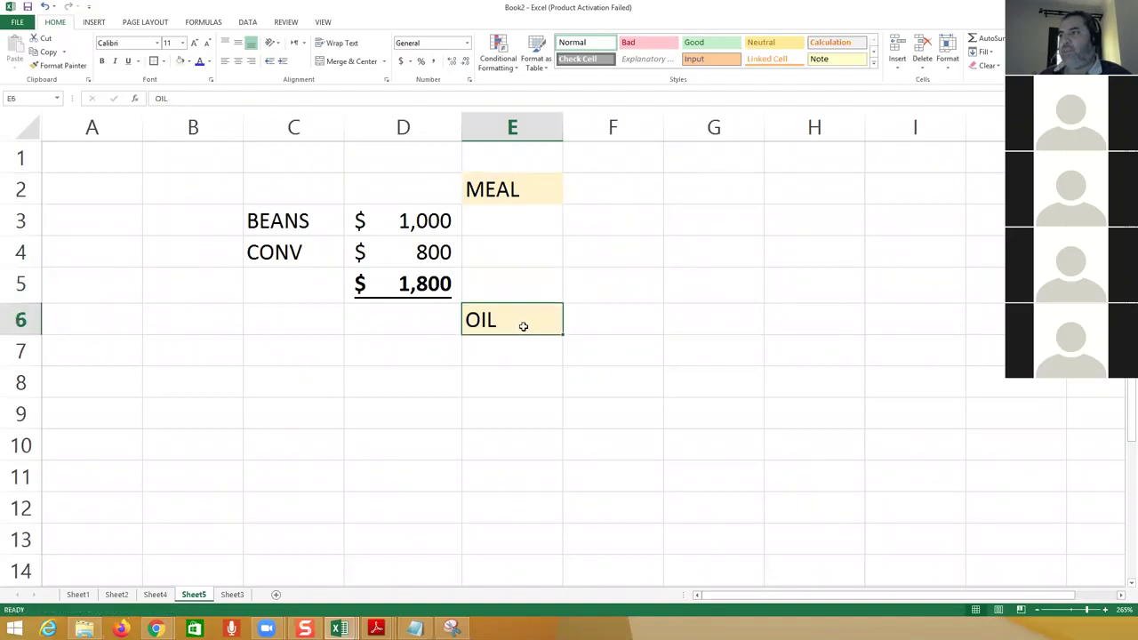
Step: Fill the empty cells beside MEAL and OIL, F2 and F6, with light green
left_click(610, 191)
left_click(632, 323, "ctrl")
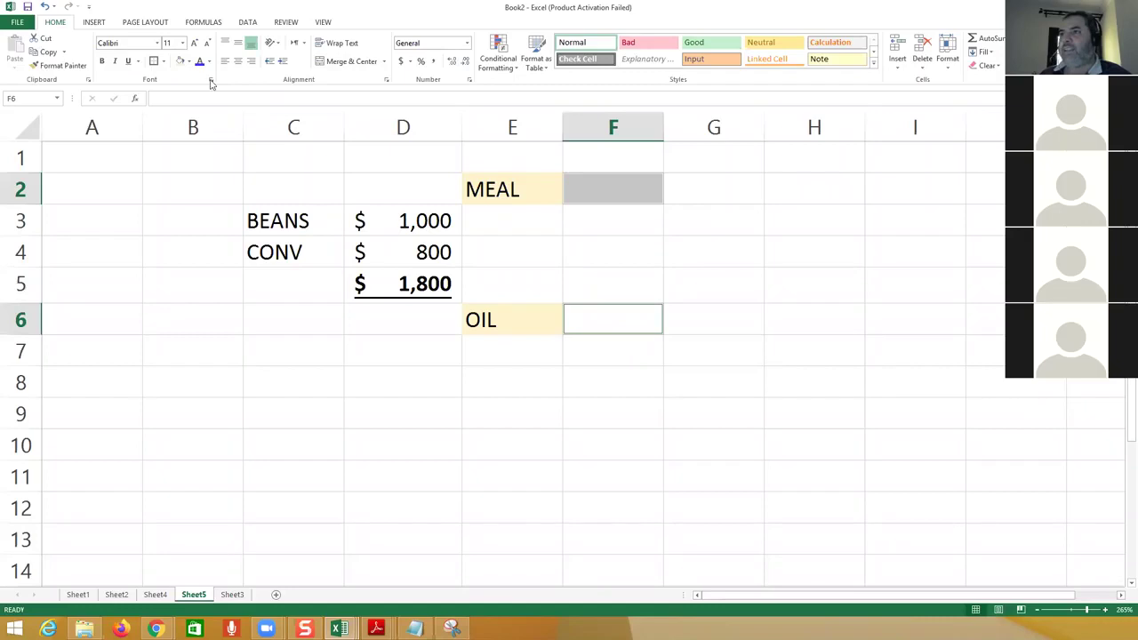
left_click(188, 60)
key("Escape")
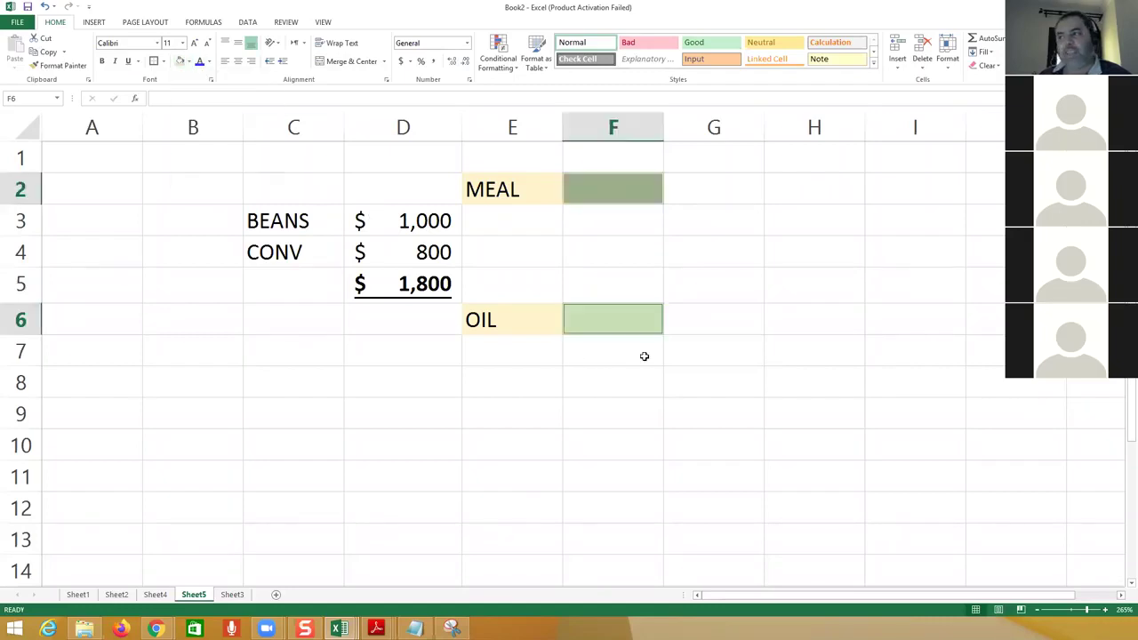
Step: Total the OIL and MEAL allocation cells in F7 with the formula +F6+F2, and make the total bold and underlined
left_click(643, 353)
type("+")
key("Up")
type("+")
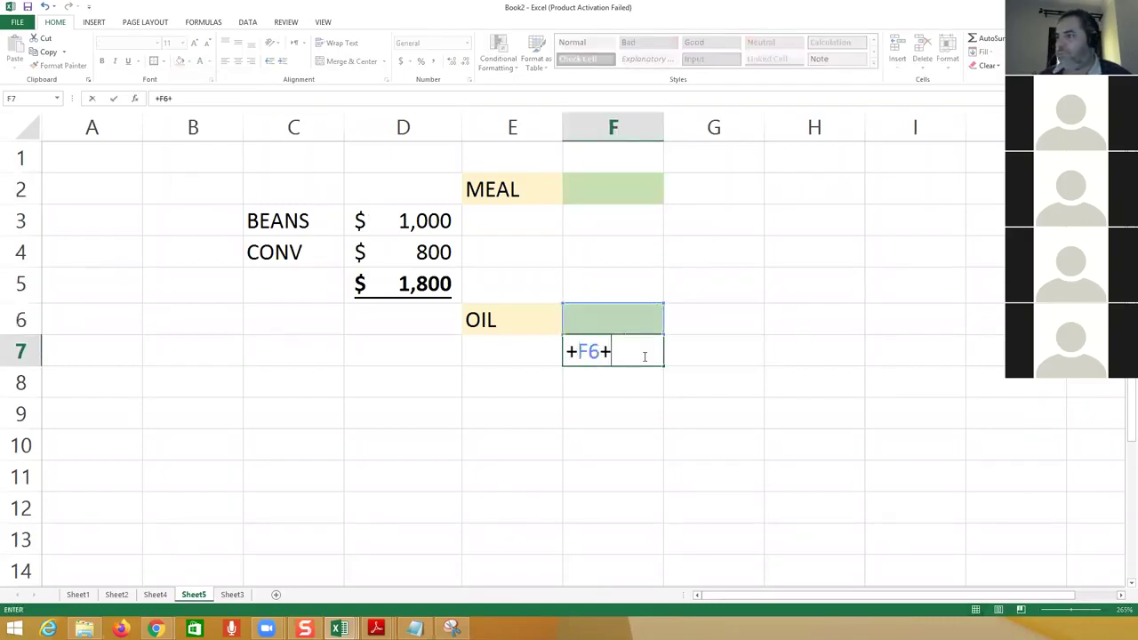
left_click(599, 193)
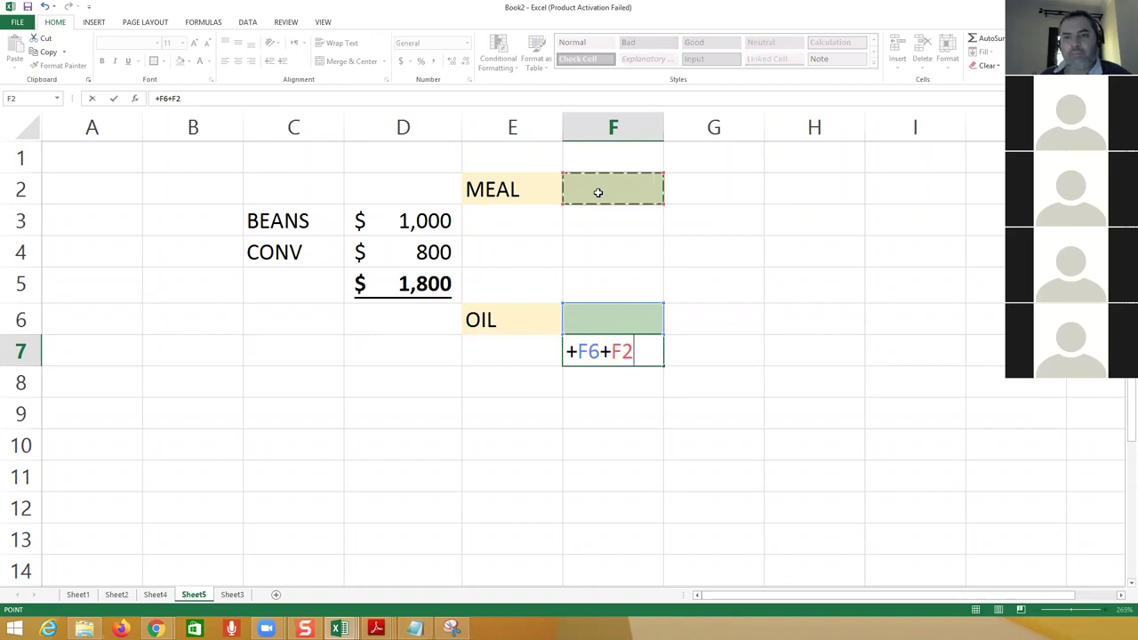
key("Return")
key("Up")
key("ctrl+b")
key("ctrl+u")
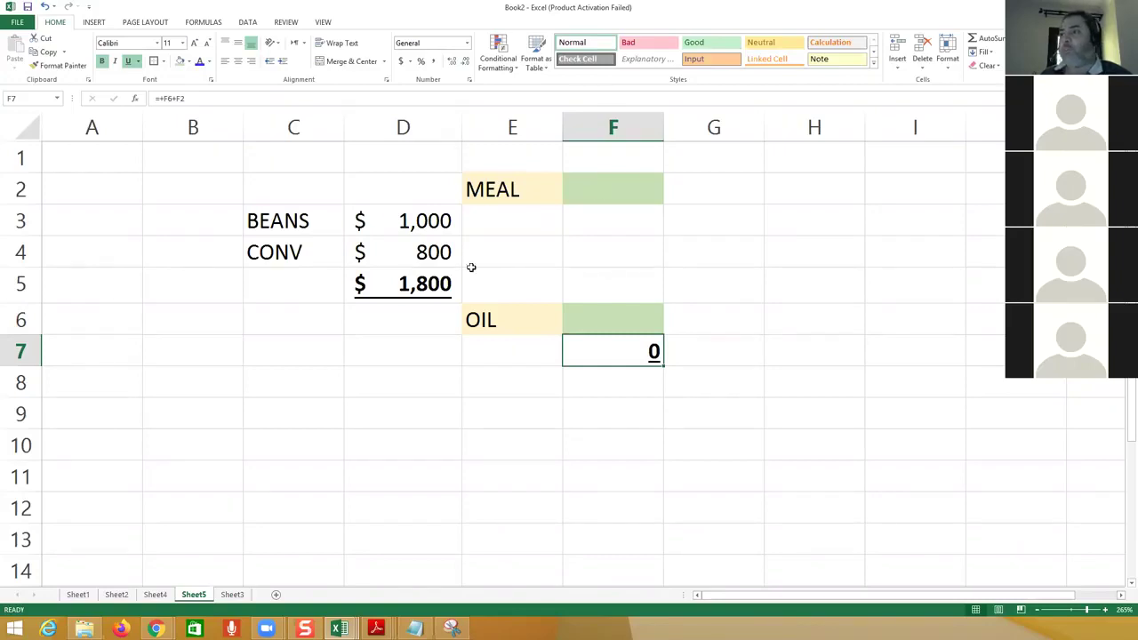
left_click(412, 283)
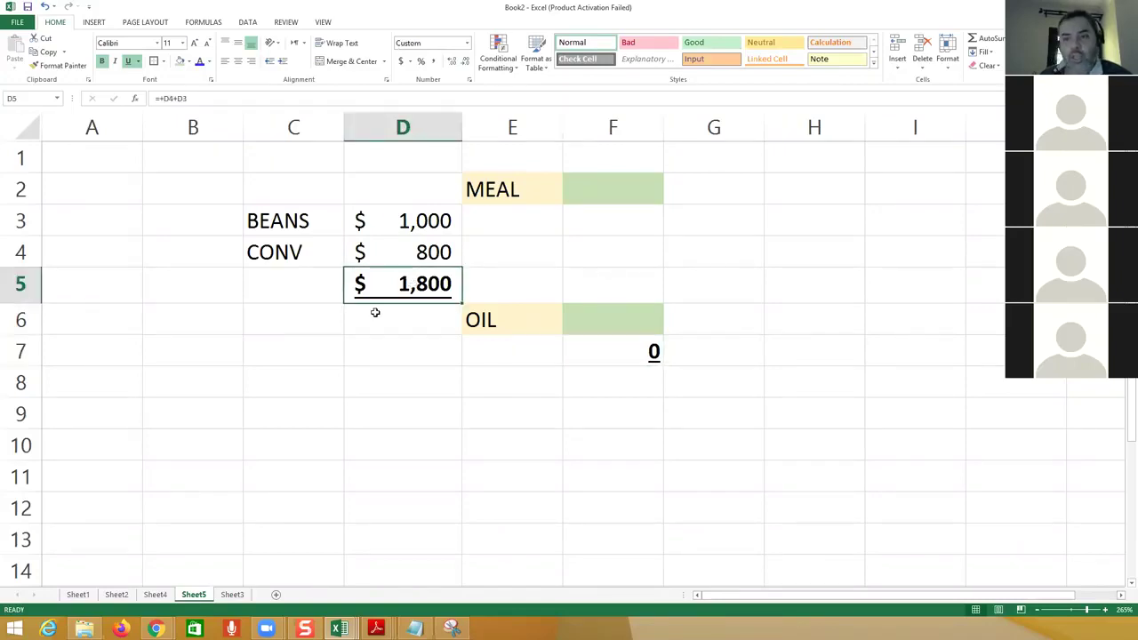
left_click(506, 186)
left_click(505, 319, "ctrl")
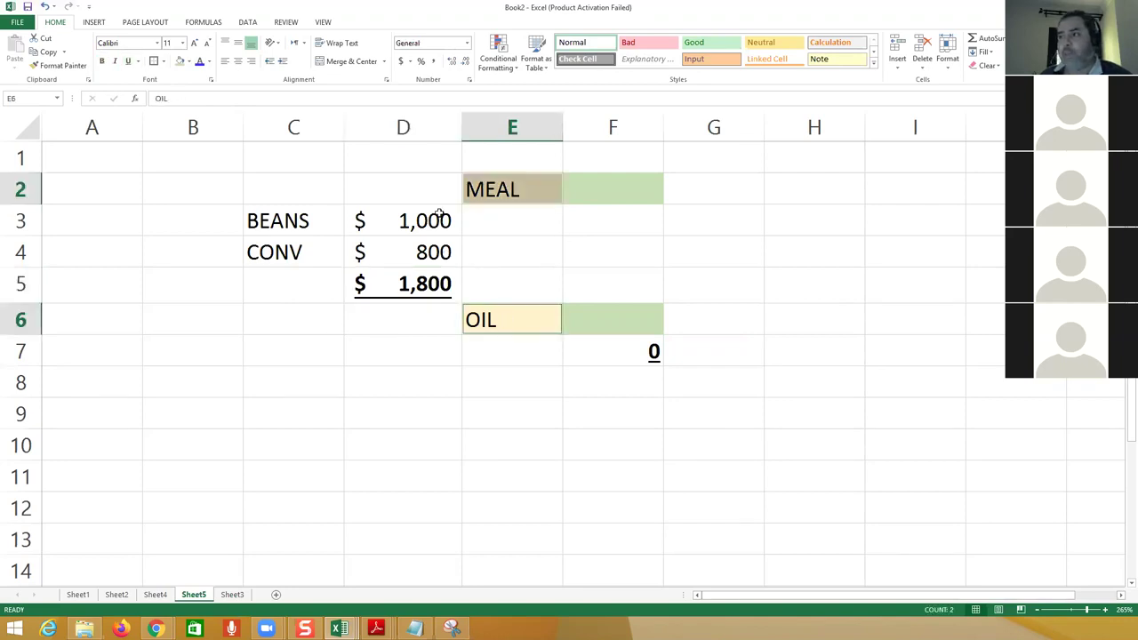
left_click_drag(444, 222, 419, 293)
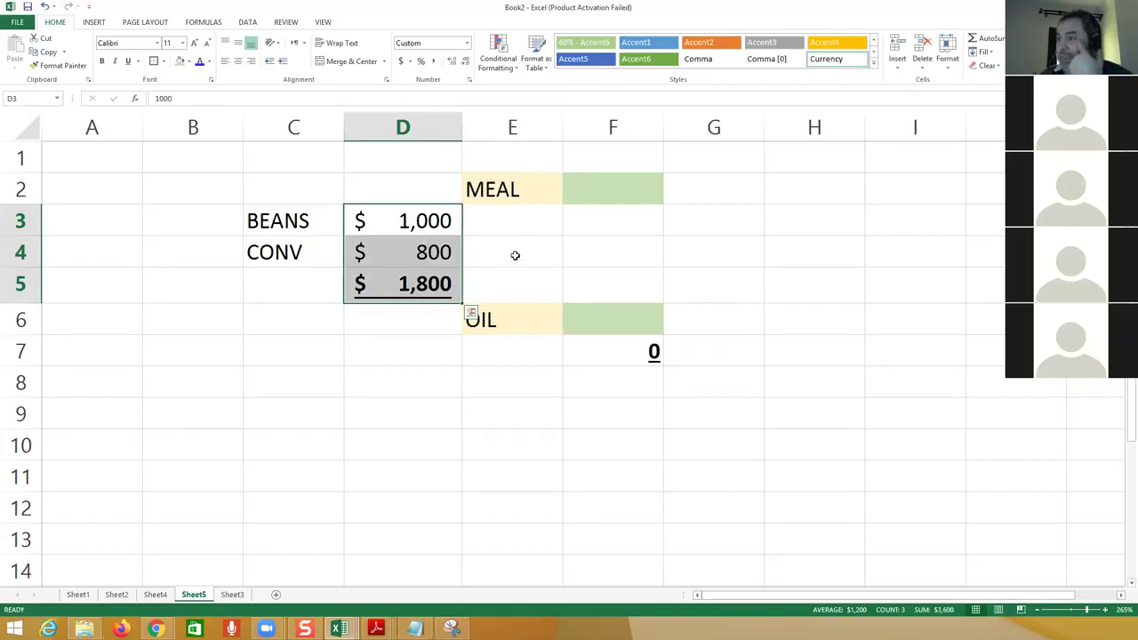
left_click(714, 192)
left_click(514, 188)
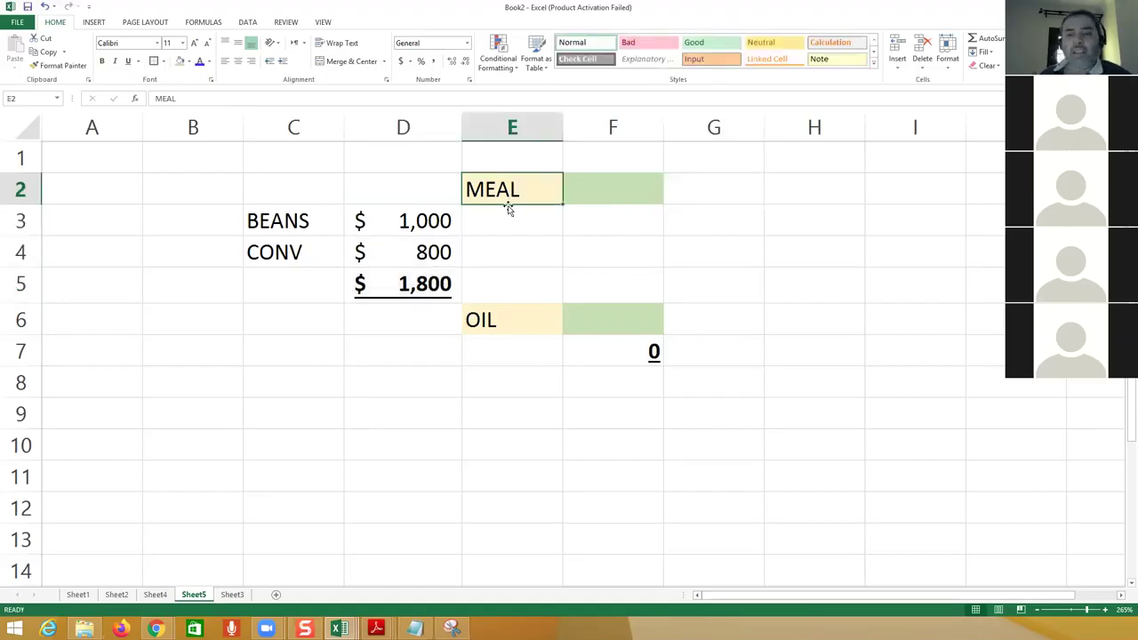
Step: Enter 800 for MEAL in G2 and 1000 for OIL in G6
left_click(715, 198)
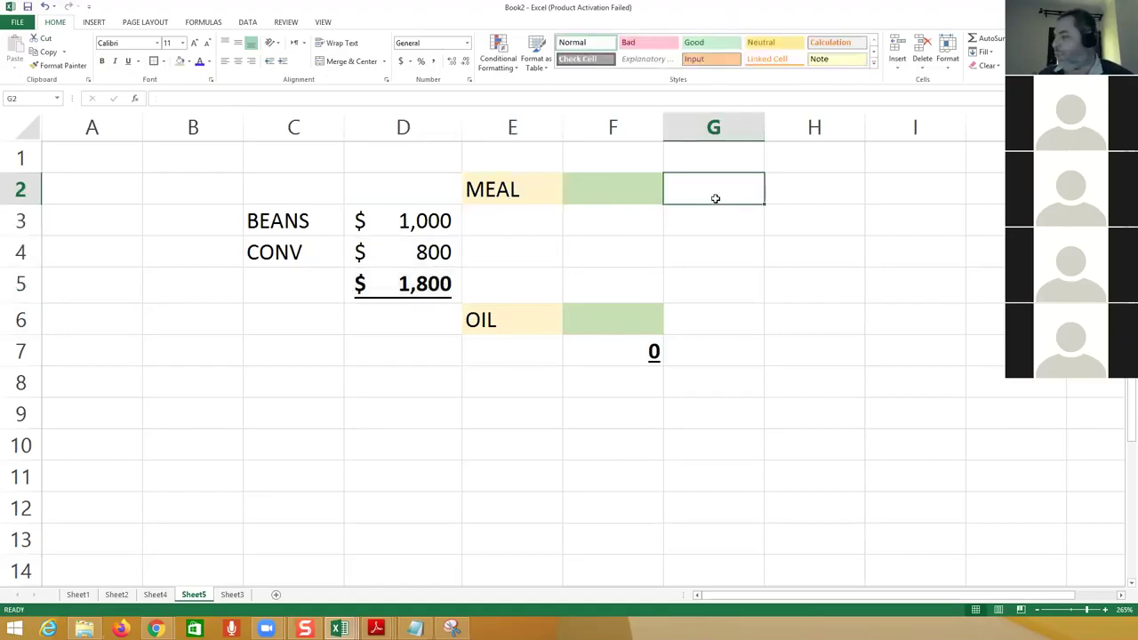
type("800")
key("Return")
key("Down")
key("Down")
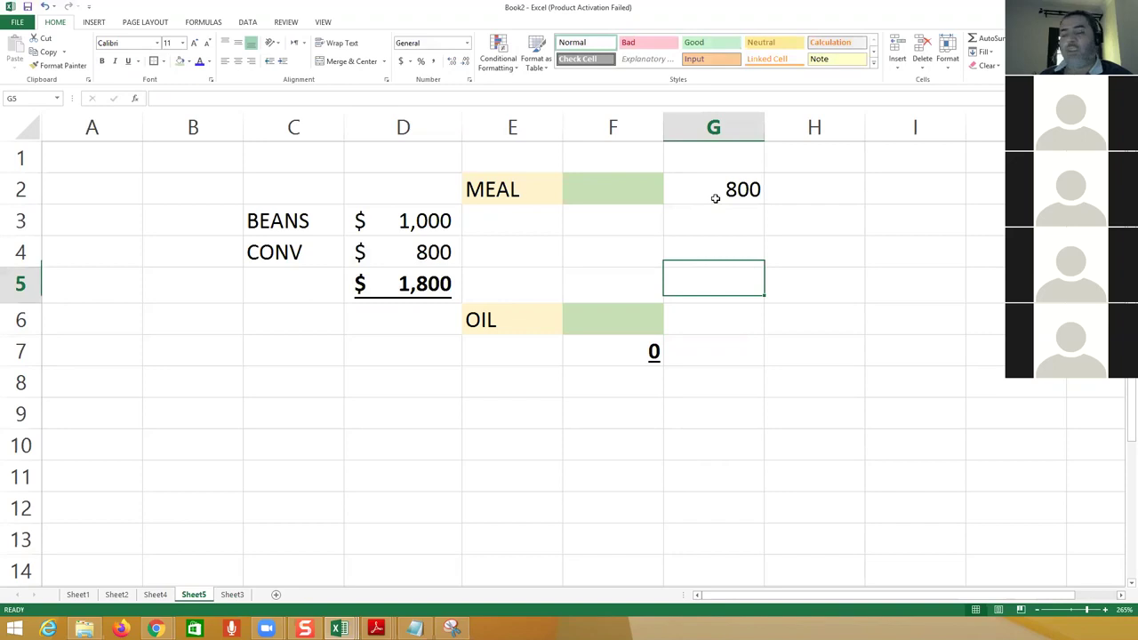
key("Down")
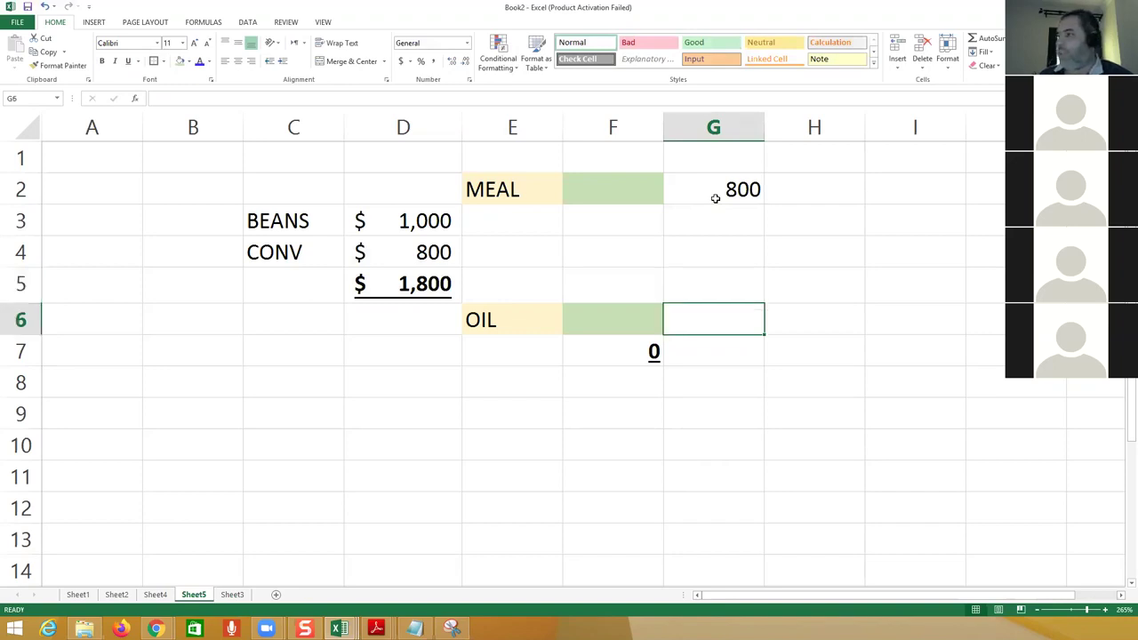
type("1000")
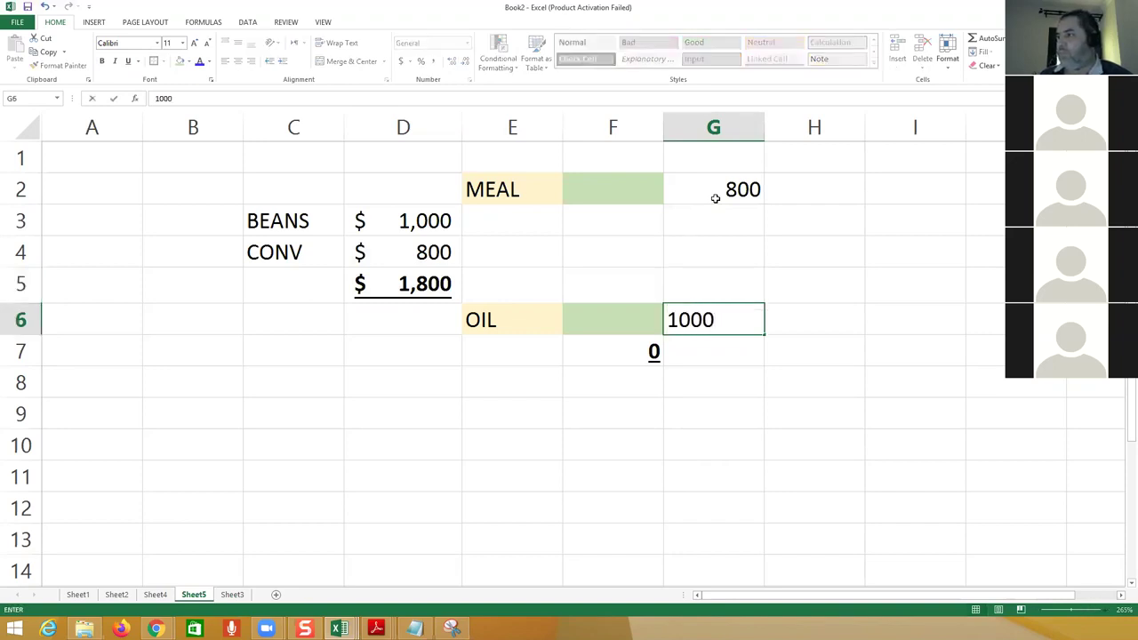
key("Return")
Step: Total the column G amounts for OIL and MEAL in G7 with the formula +G6+G2
type("+")
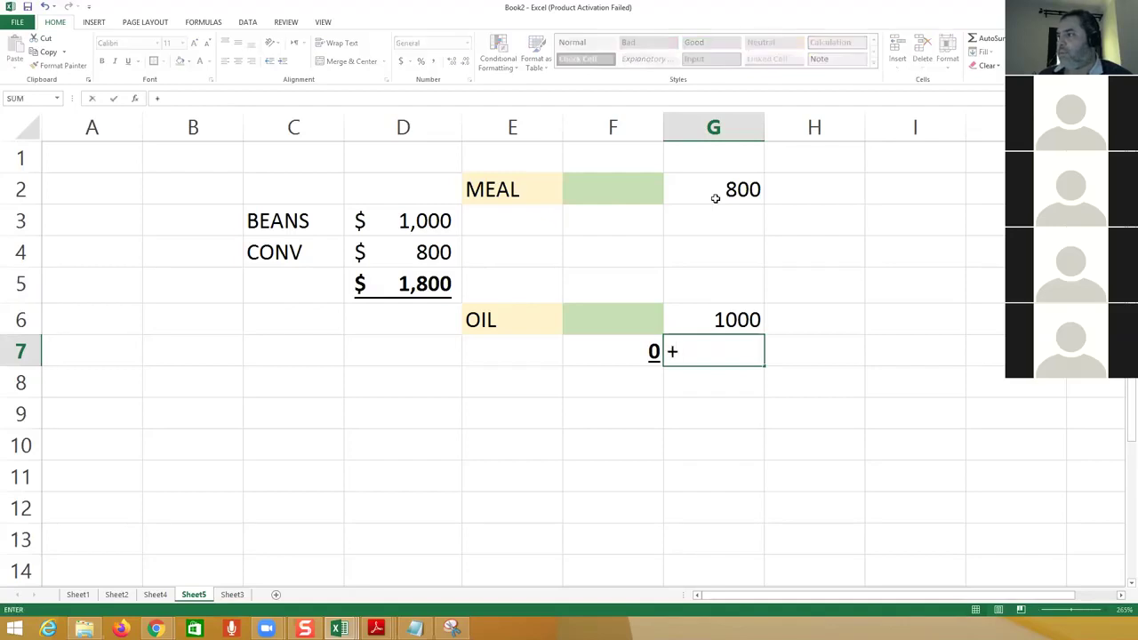
key("Up")
type("+")
key("Up")
key("Up")
key("Up")
key("Up")
key("Up")
key("Return")
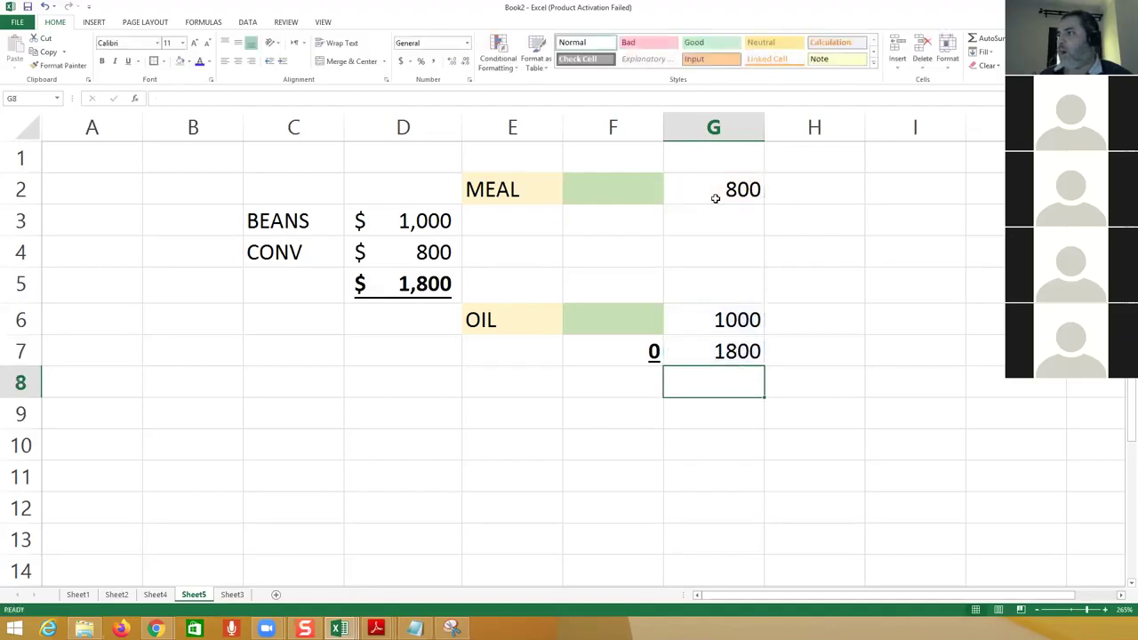
left_click(818, 196)
type("+")
key("Escape")
Step: Set the MEAL amount in G2 to 750 and the OIL amount in G6 to 500
left_click(708, 198)
type("750")
key("ctrl+Return")
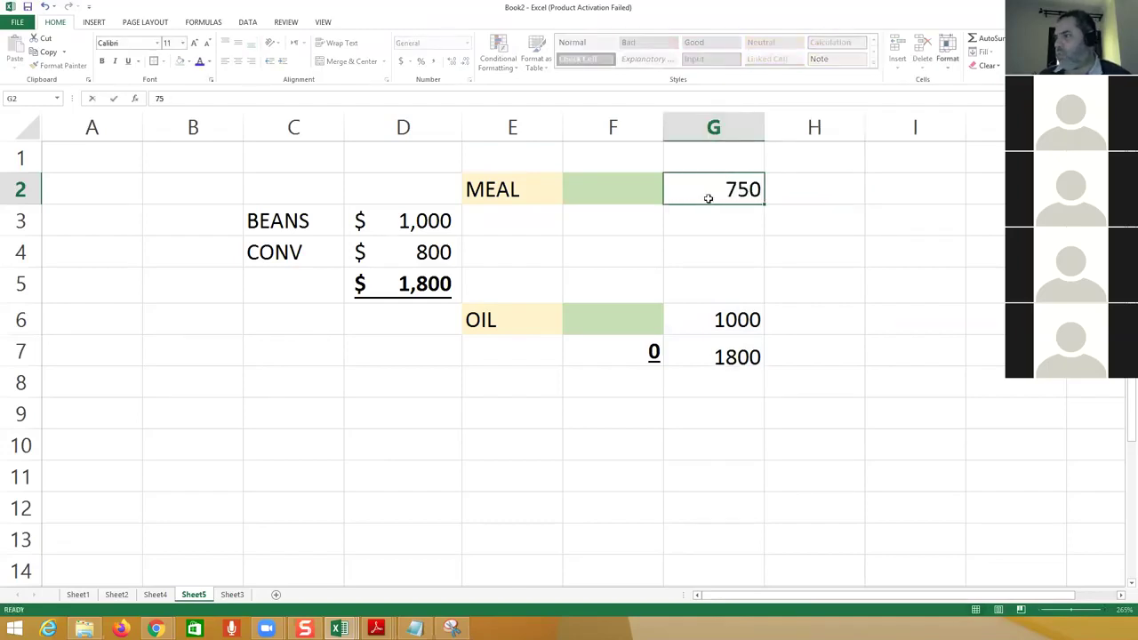
key("ctrl+Down")
type("500")
key("Return")
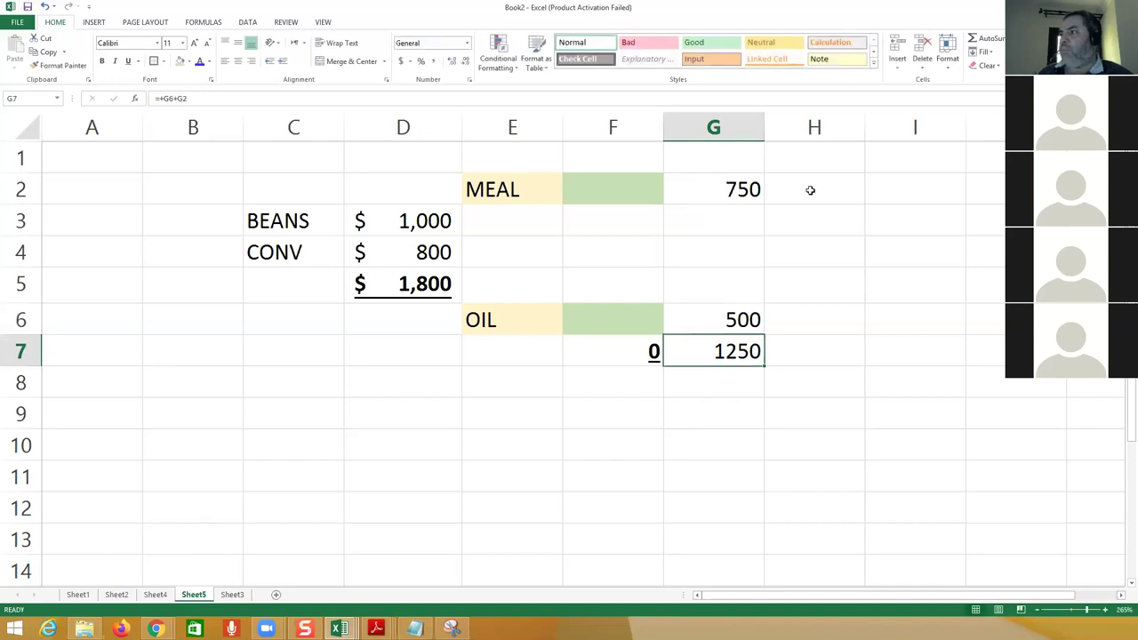
Step: Examine the joint cost total in D5 against the MEAL and OIL amounts and their total in column G
left_click(810, 189)
left_click(402, 286)
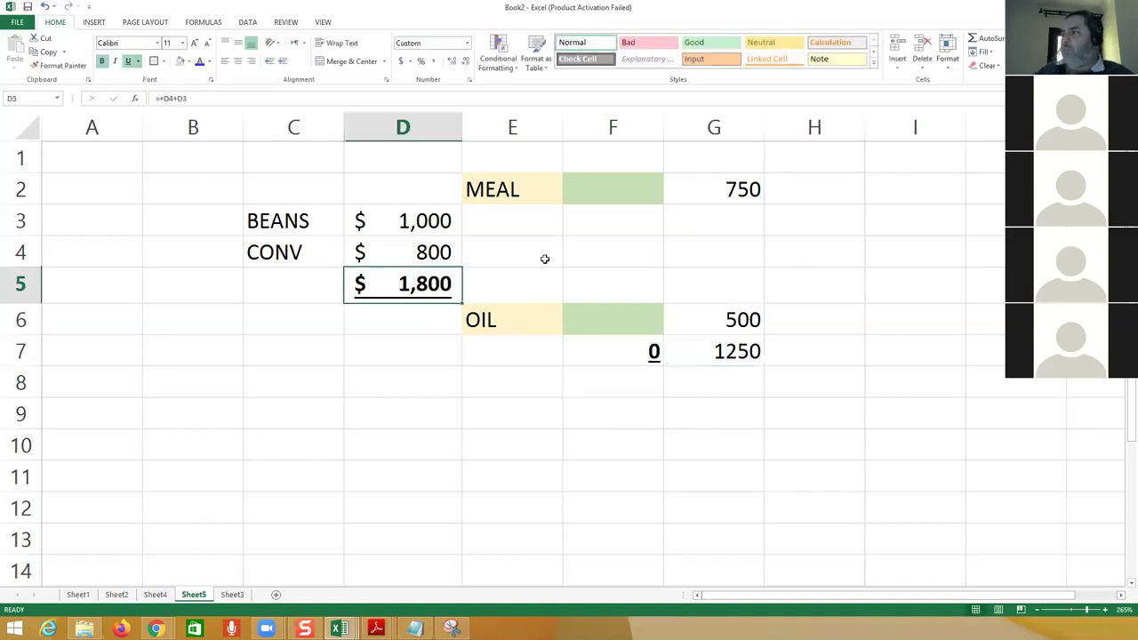
left_click(731, 189)
left_click(725, 353)
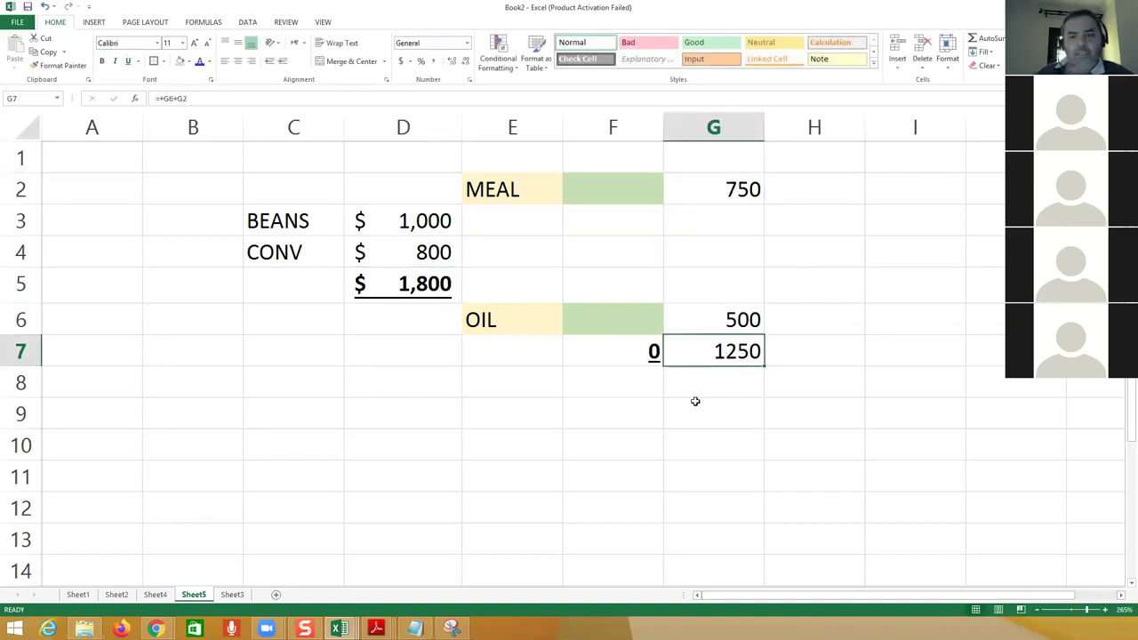
left_click(403, 284)
left_click(738, 320)
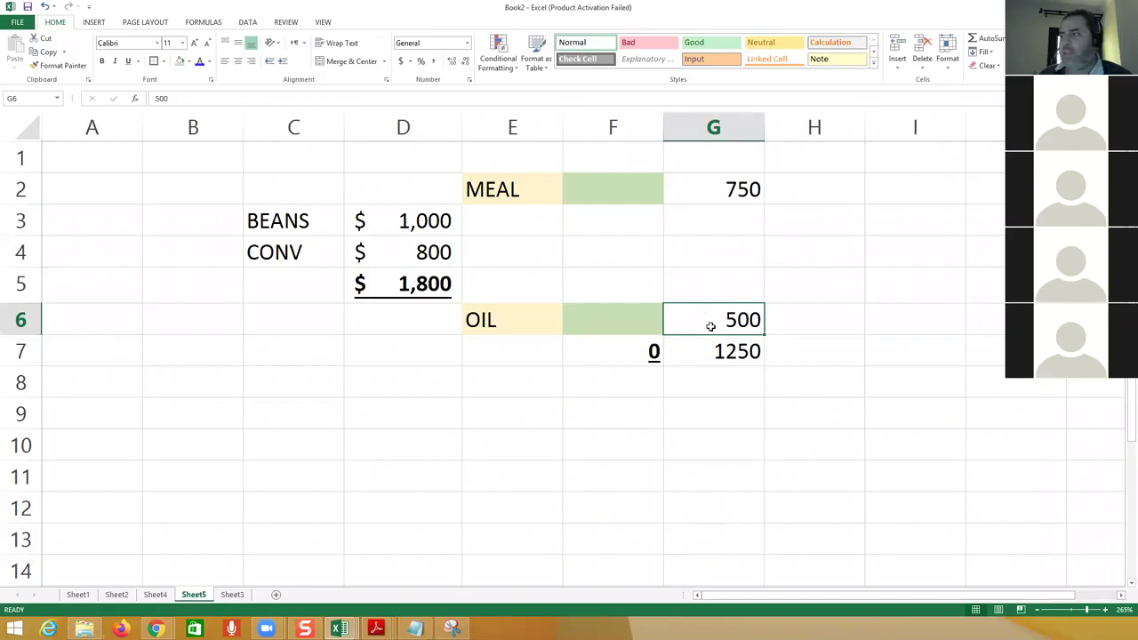
left_click(715, 349)
left_click(403, 285)
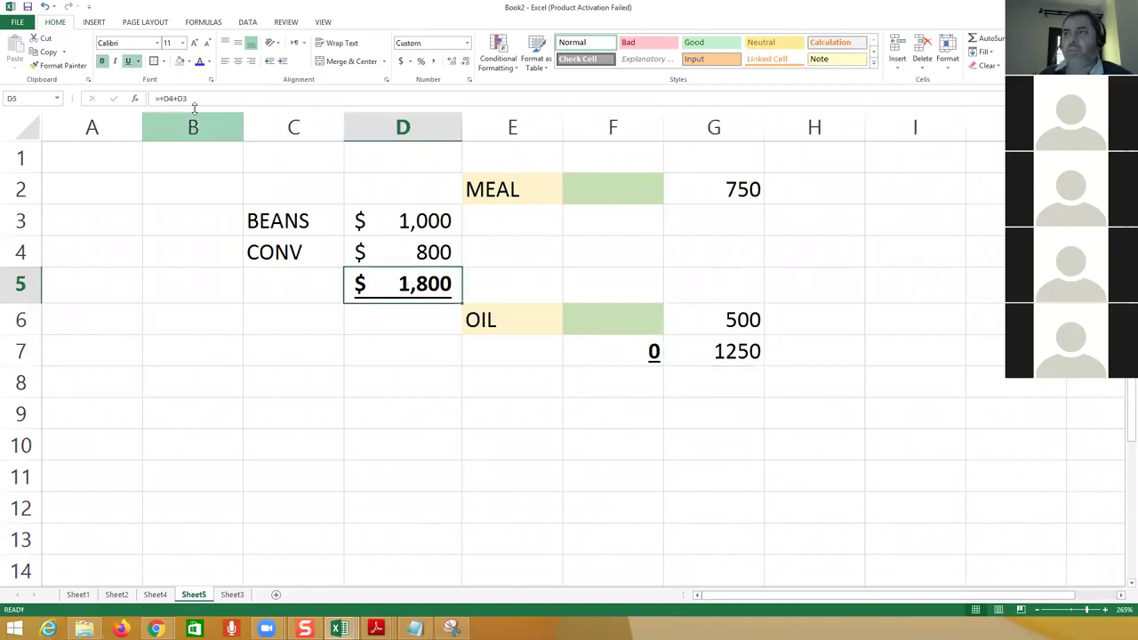
left_click(733, 192)
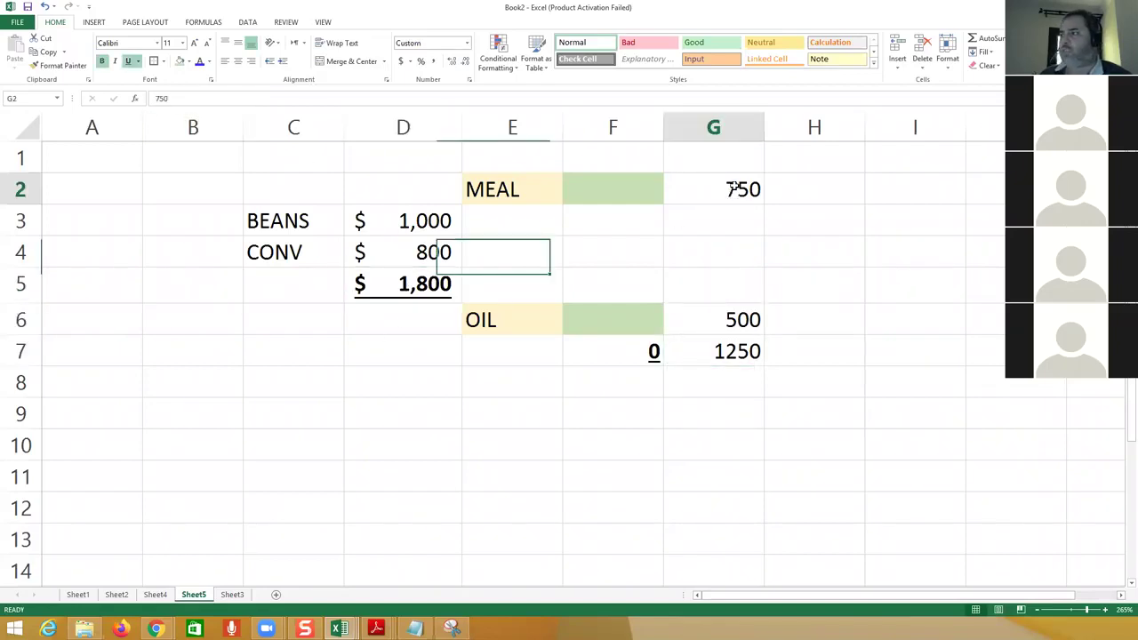
left_click(715, 320)
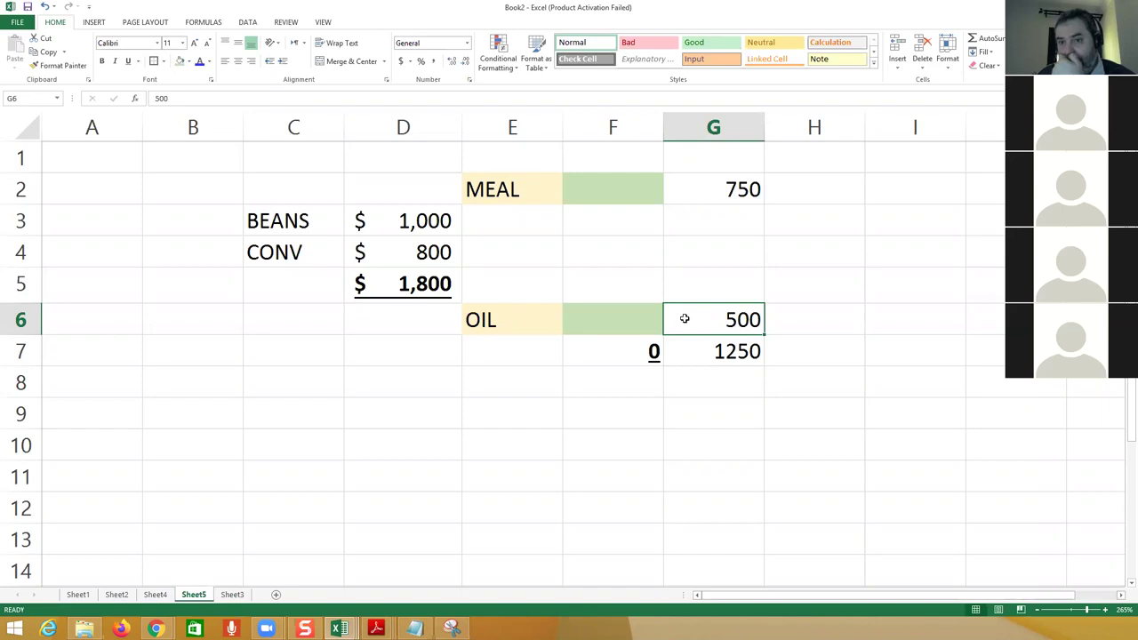
left_click(495, 190)
left_click(502, 329)
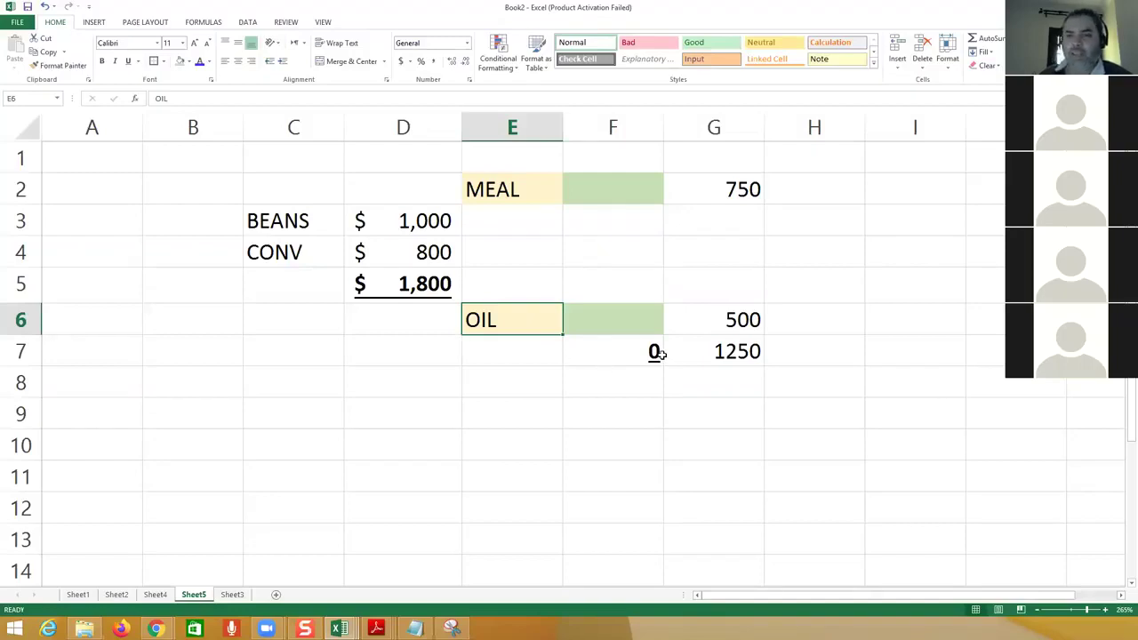
left_click(795, 195)
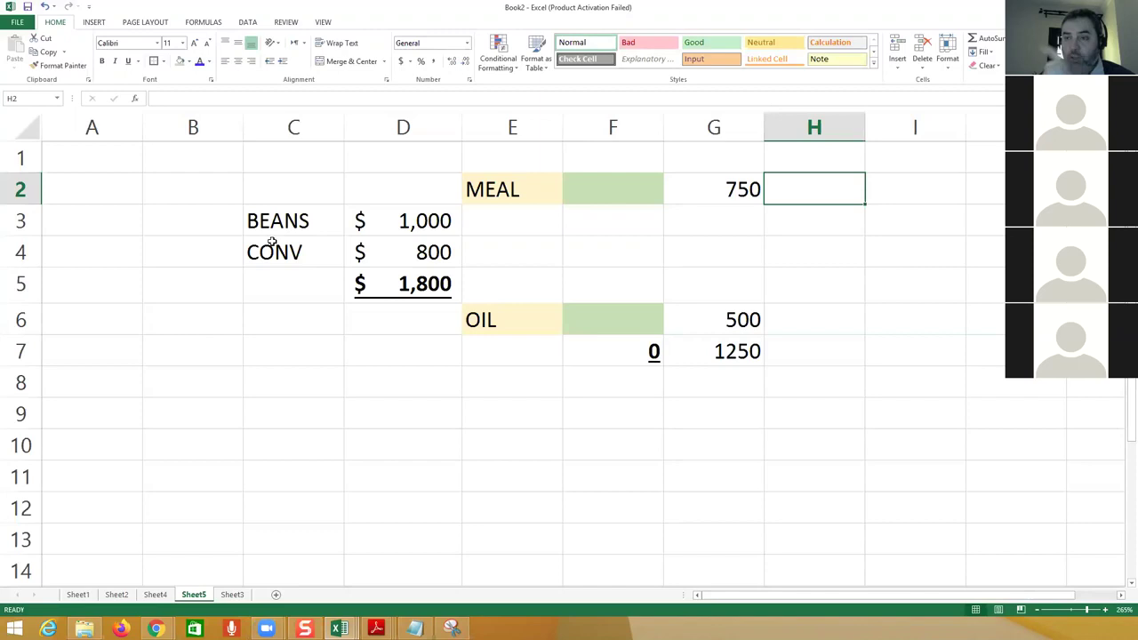
left_click(427, 298)
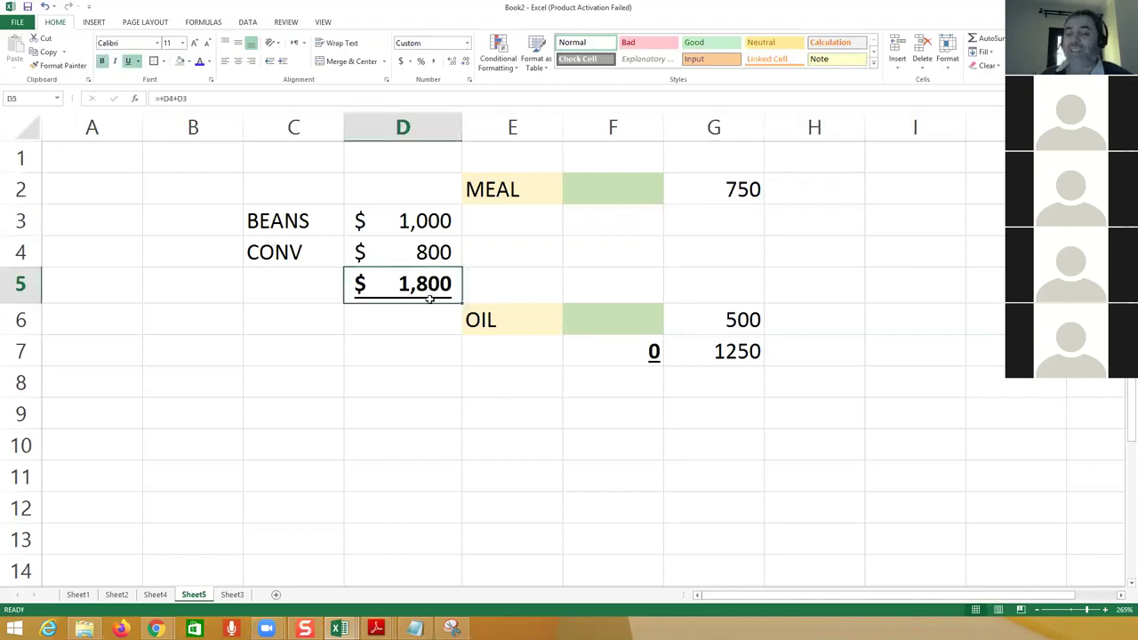
left_click(772, 187)
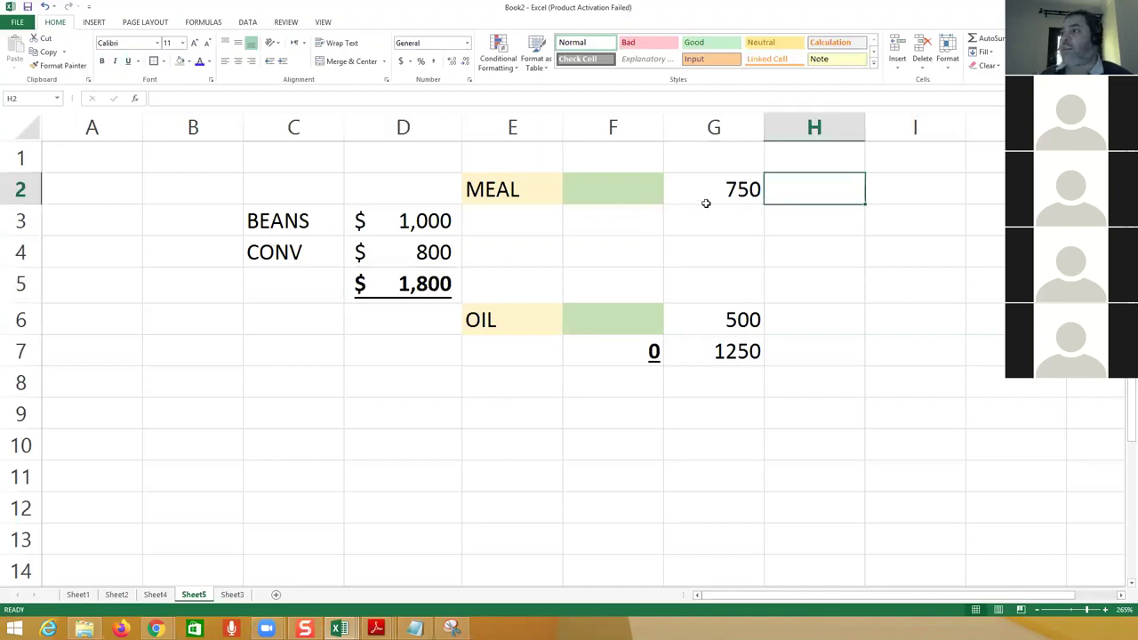
left_click(706, 201)
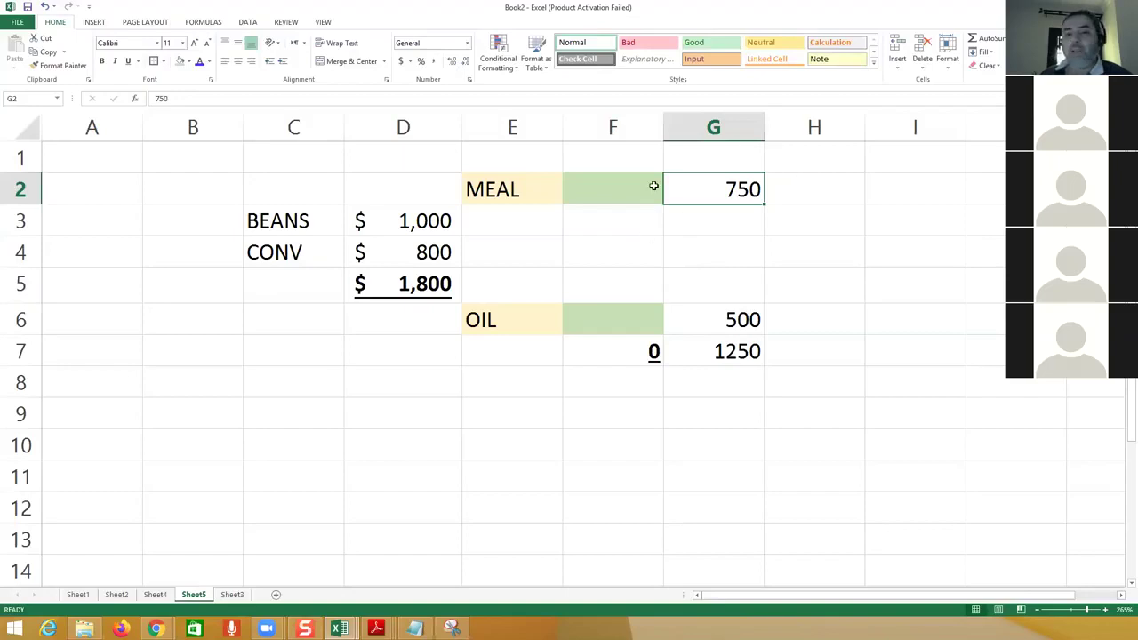
Step: Enter a second set of amounts in column H: 15000 for MEAL in H2 and 20000 for OIL in H6
left_click(812, 191)
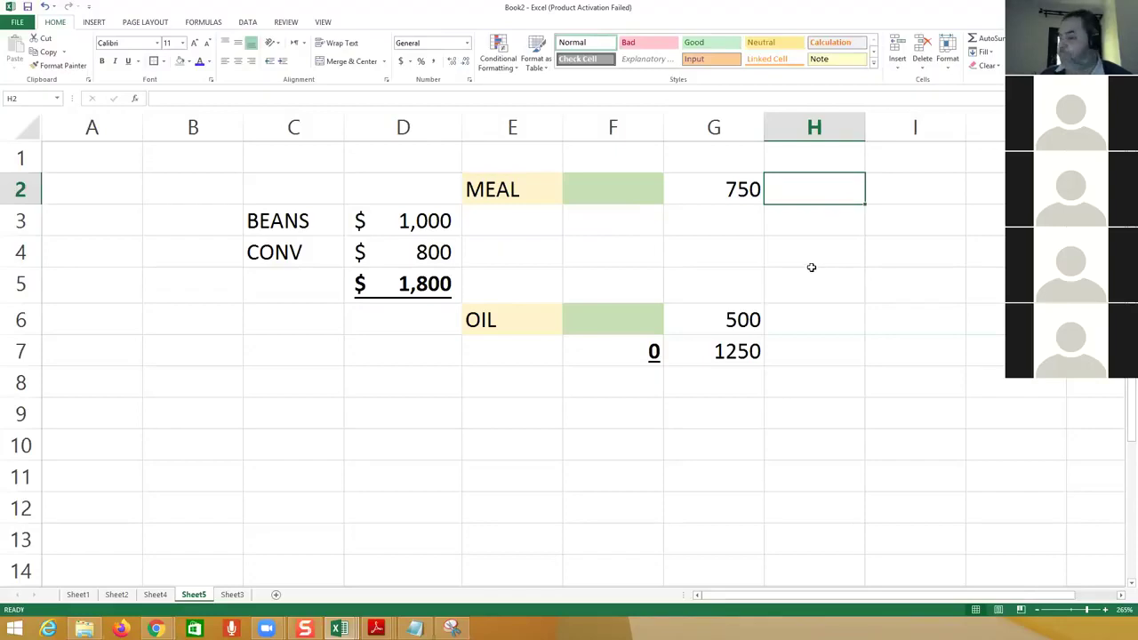
type("15000")
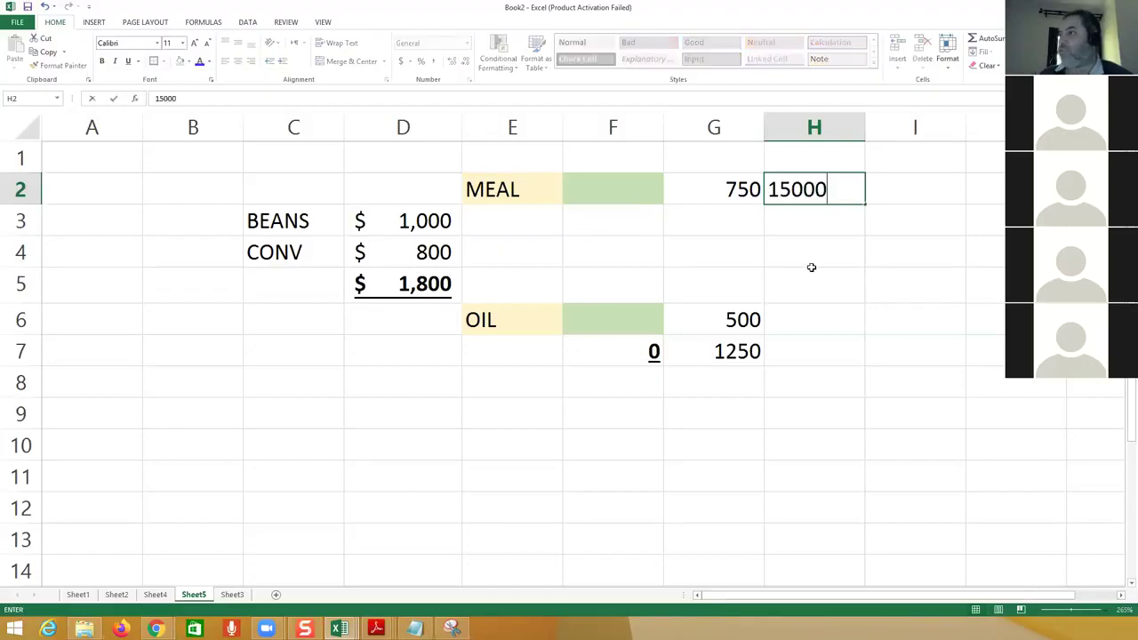
key("Return")
left_click(698, 318)
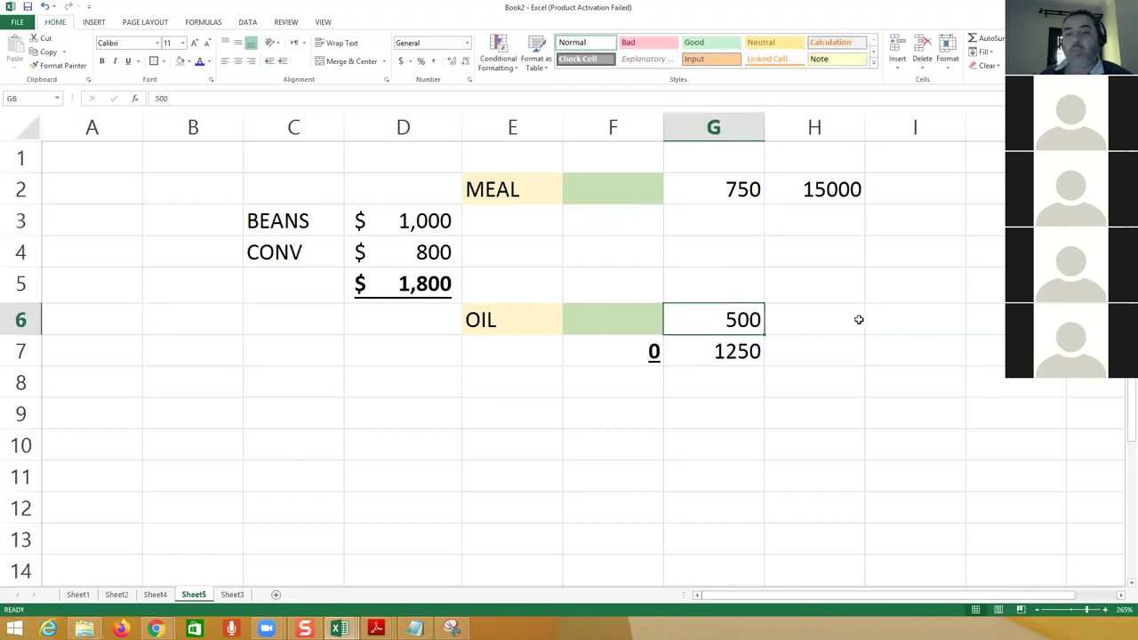
left_click(848, 321)
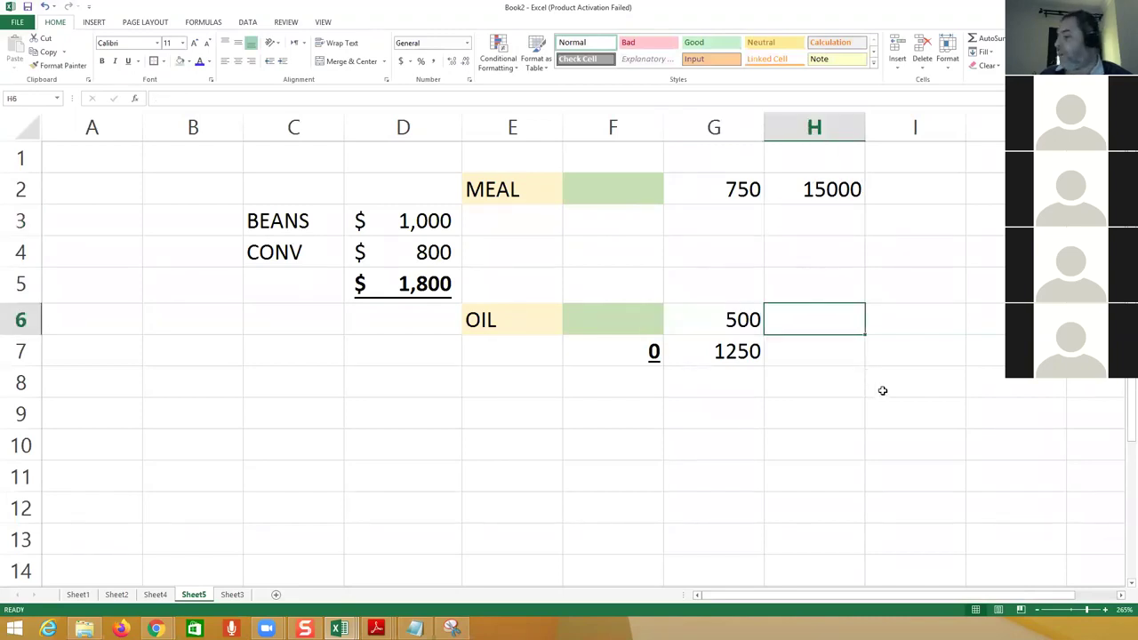
type("20000")
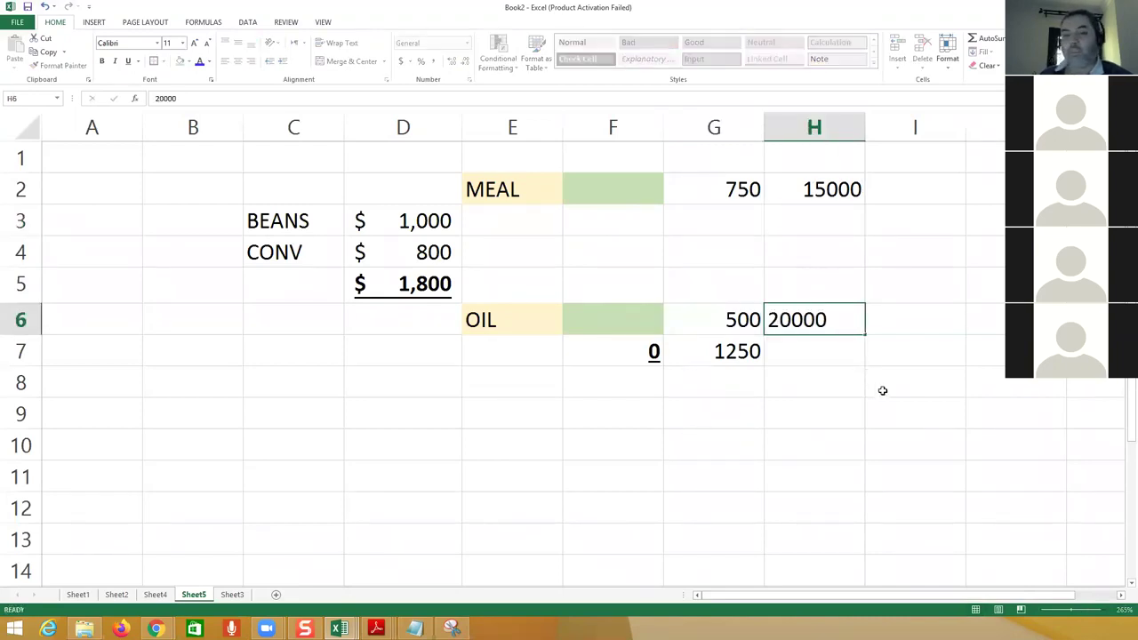
key("Return")
Step: Total the column H amounts for OIL and MEAL in H8 with the formula +H6+H2
key("Down")
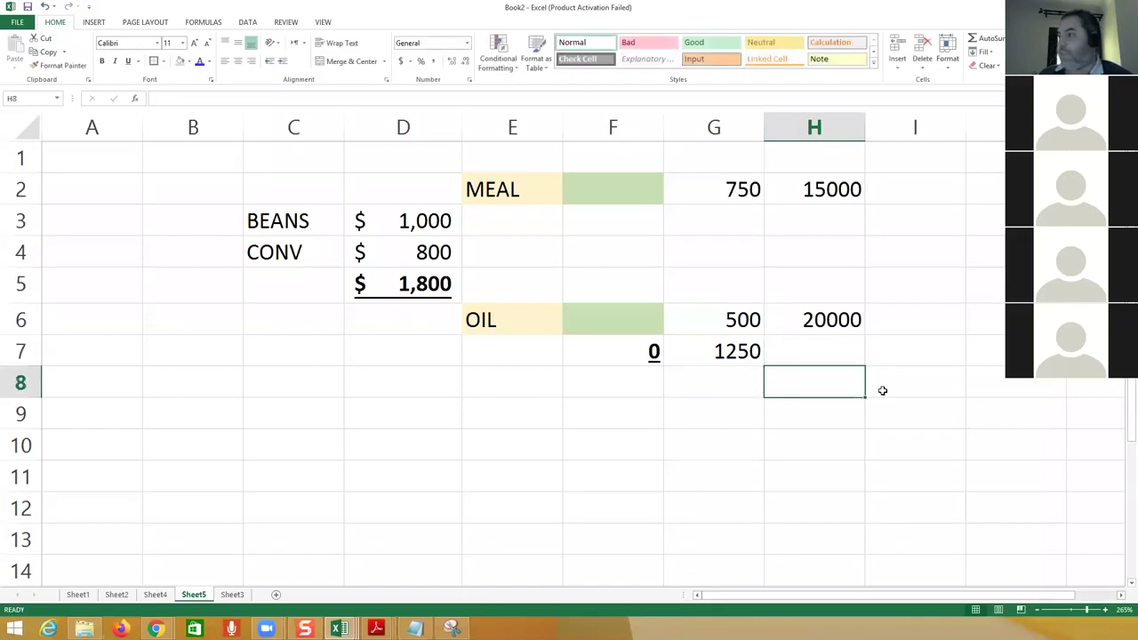
type("+")
key("Up")
key("Up")
type("+")
key("Up")
key("Up")
key("Up")
key("Up")
key("Up")
key("Up")
key("ctrl+Return")
key("Return")
left_click(435, 283)
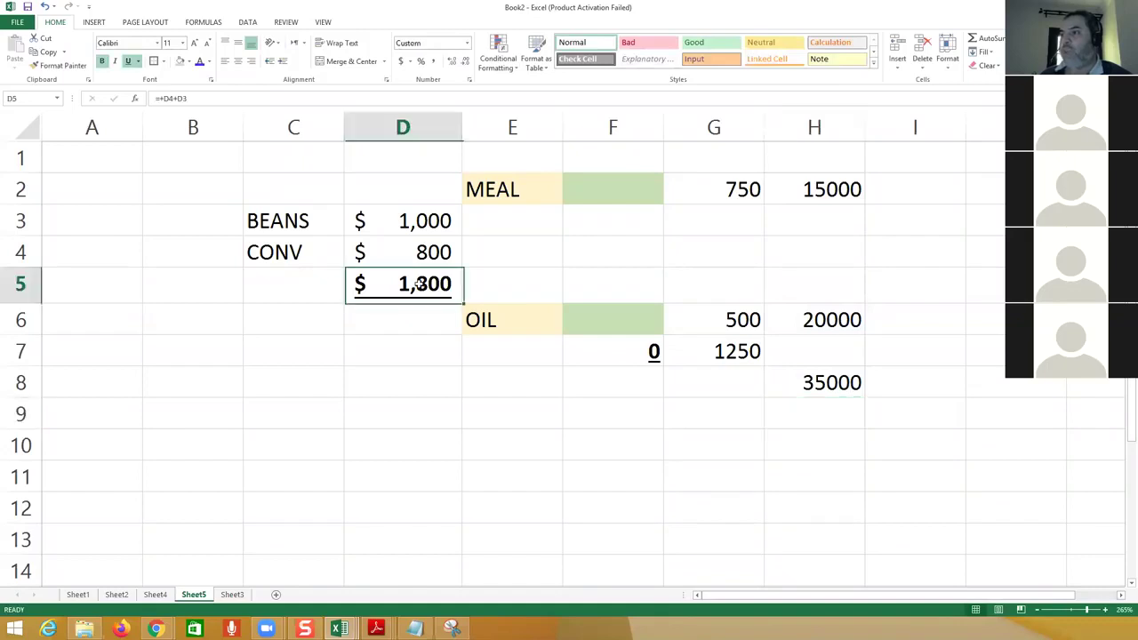
left_click(834, 189)
left_click(829, 383)
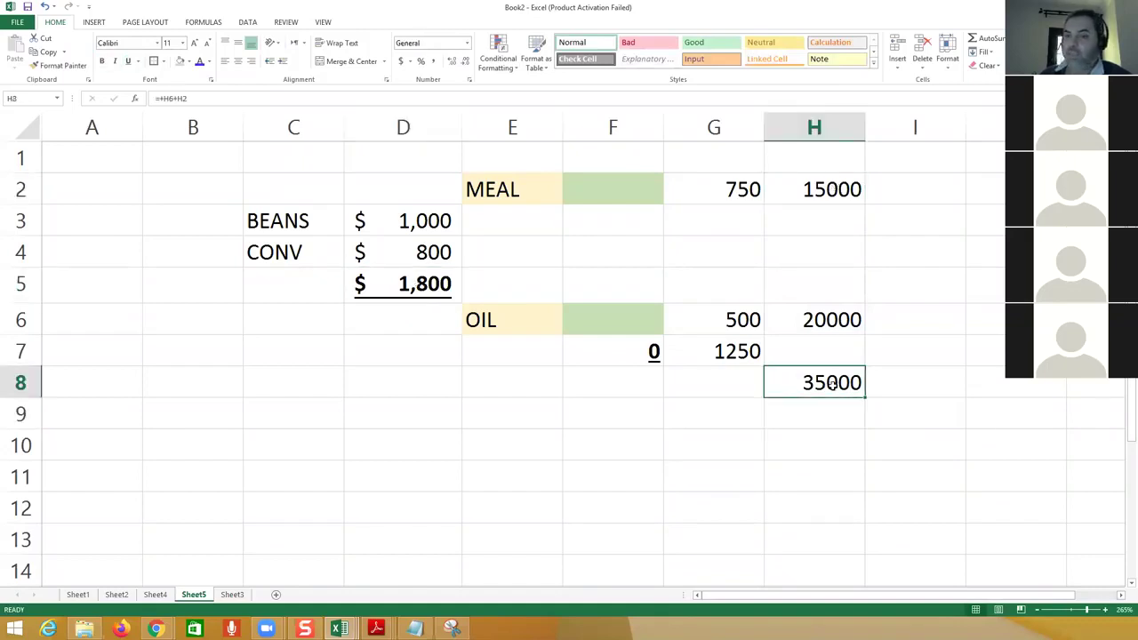
left_click(407, 288)
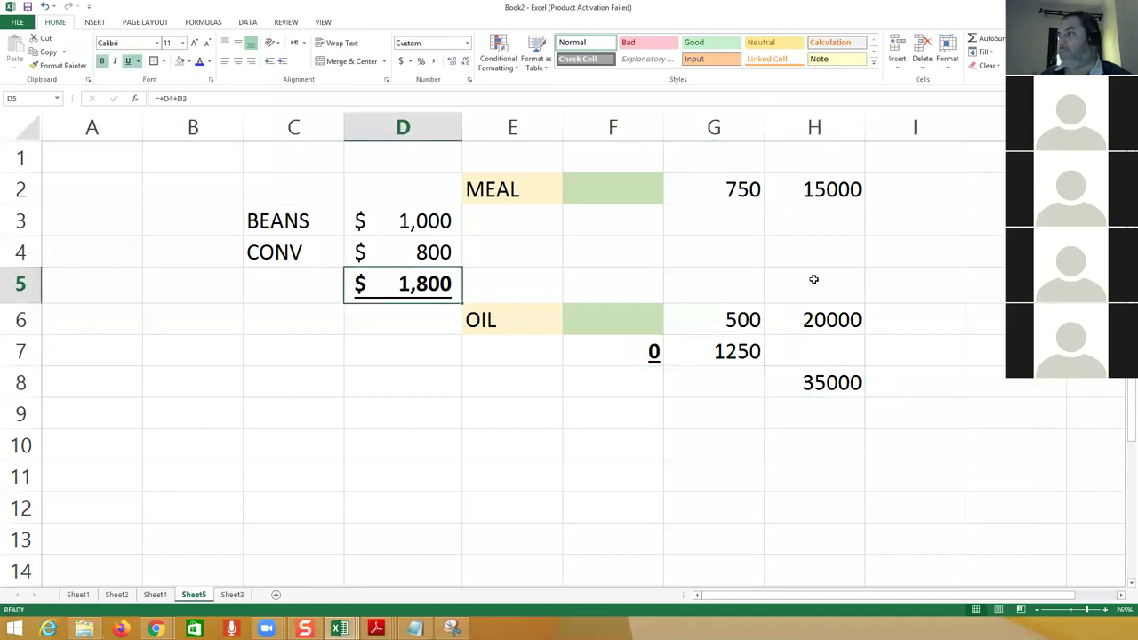
Step: Review the joint costs and the column H amounts, and move the column H total from H8 to H7
left_click(827, 384)
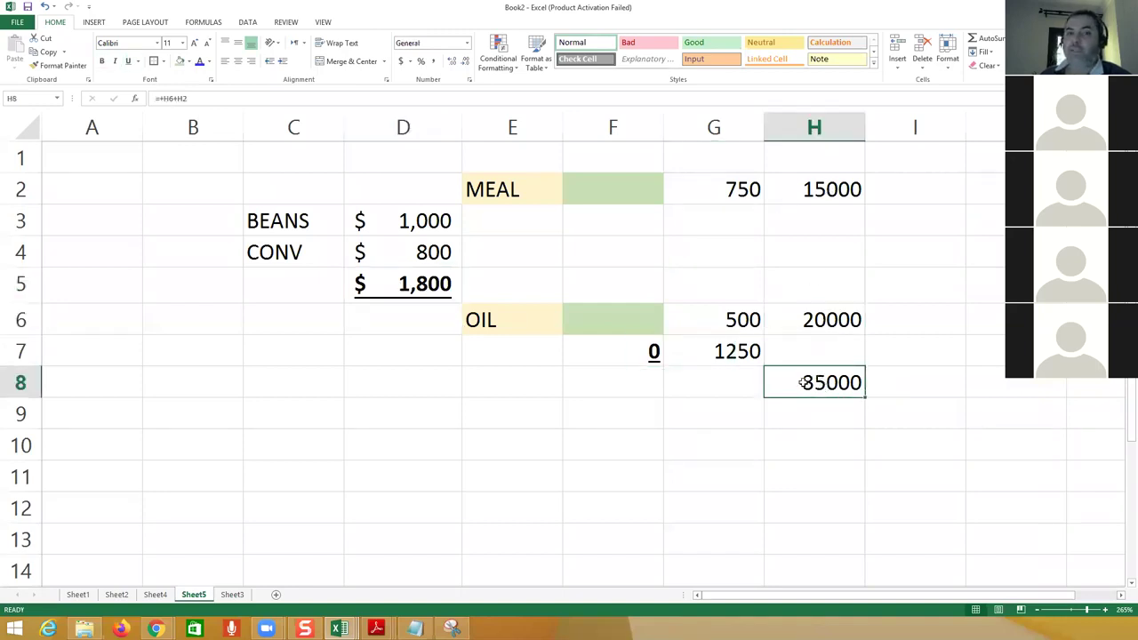
left_click_drag(425, 228, 227, 304)
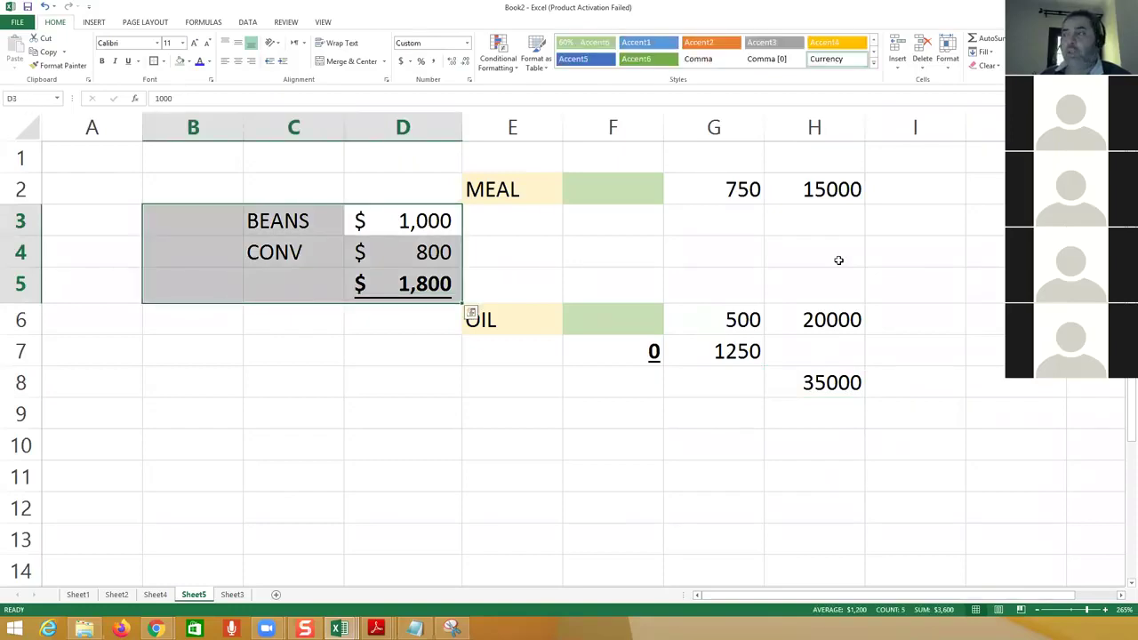
left_click(835, 190)
left_click(827, 318, "ctrl")
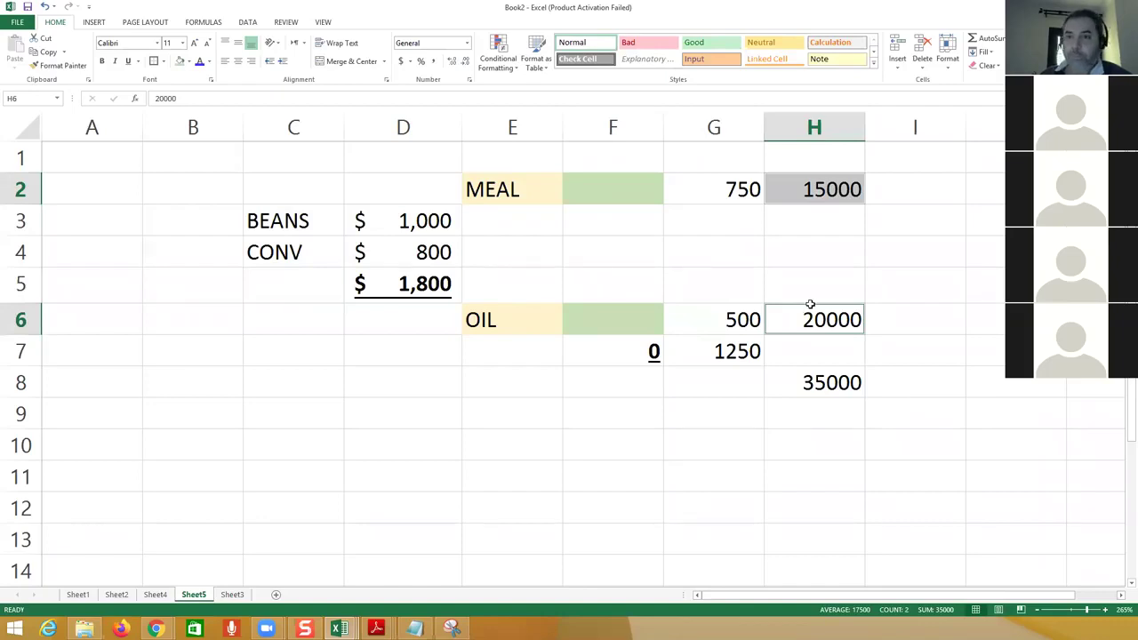
left_click(827, 388)
left_click_drag(822, 370, 816, 354)
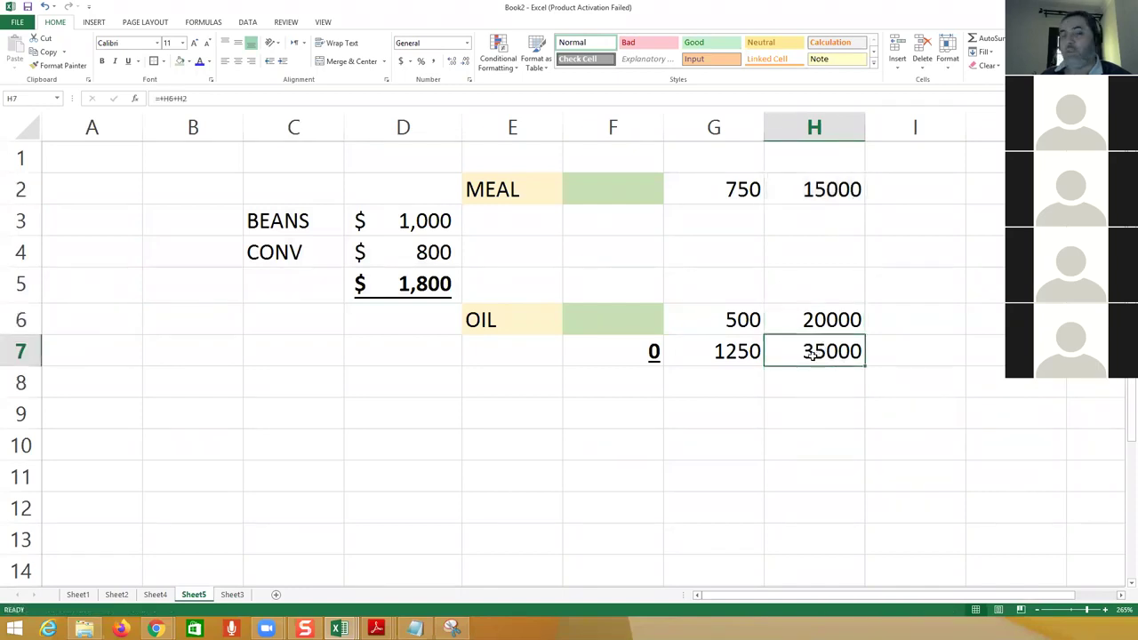
Step: Format H2, H6 and H7 as dollar accounting values with no decimal places
left_click(826, 201, "ctrl")
left_click(831, 325, "ctrl")
left_click(403, 61)
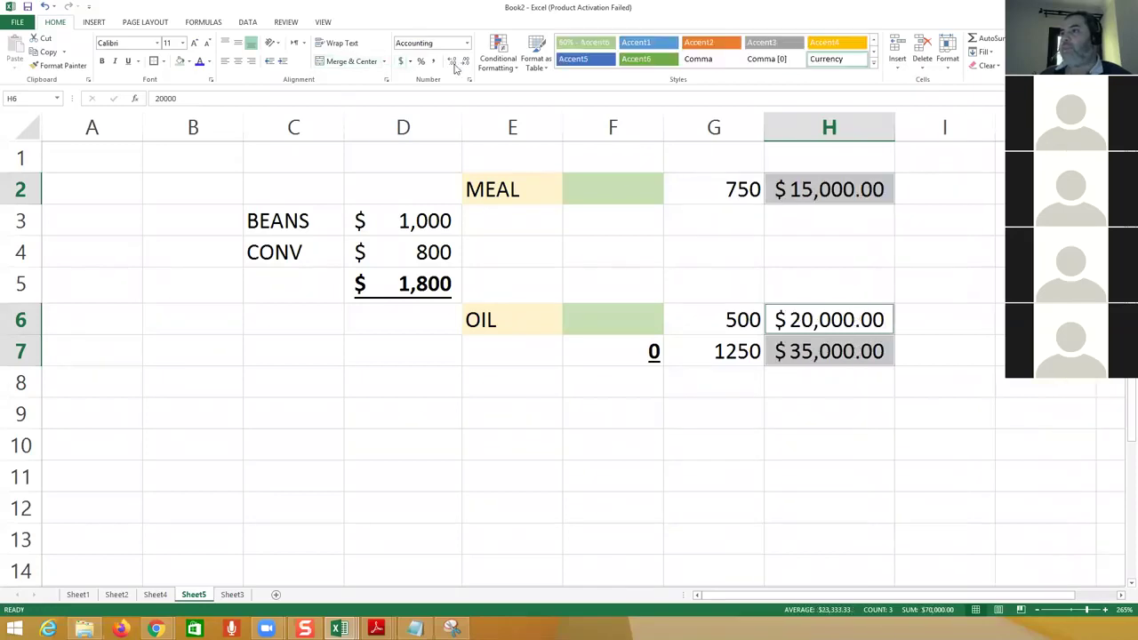
left_click(465, 61)
left_click(465, 60)
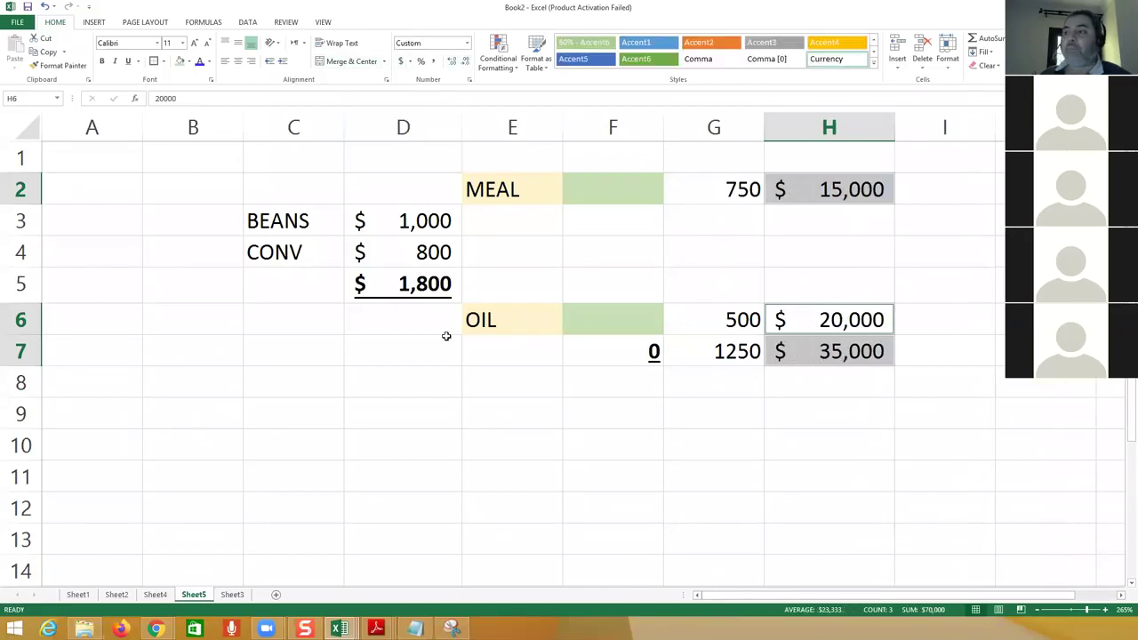
Step: Hide column G, which holds the first set of MEAL and OIL amounts
left_click(411, 319)
left_click_drag(427, 189, 440, 325)
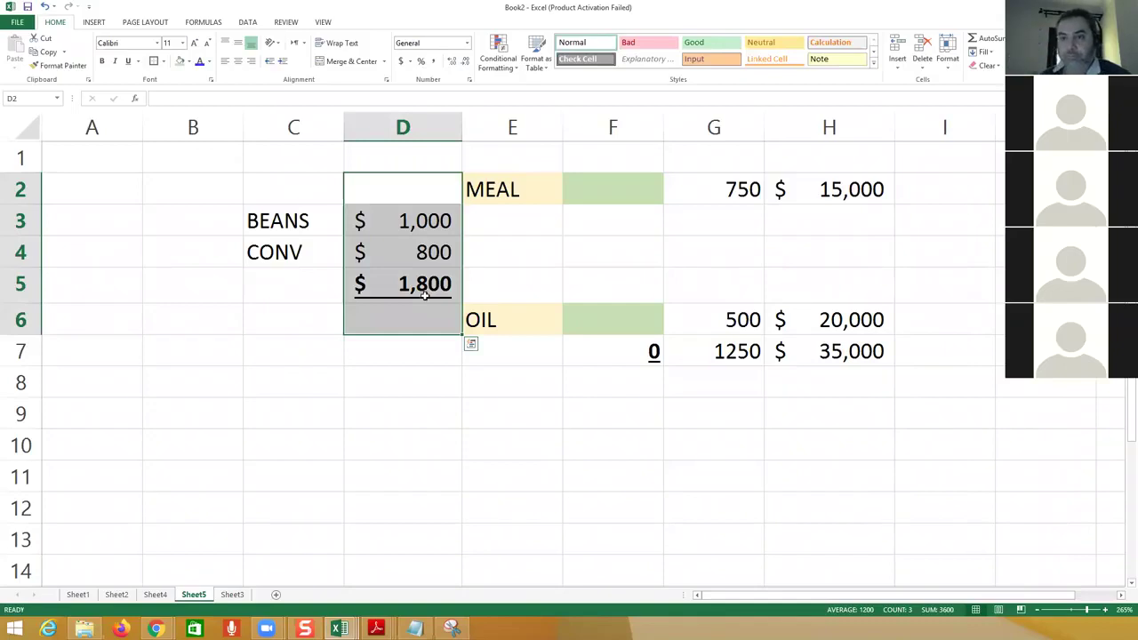
left_click(859, 323)
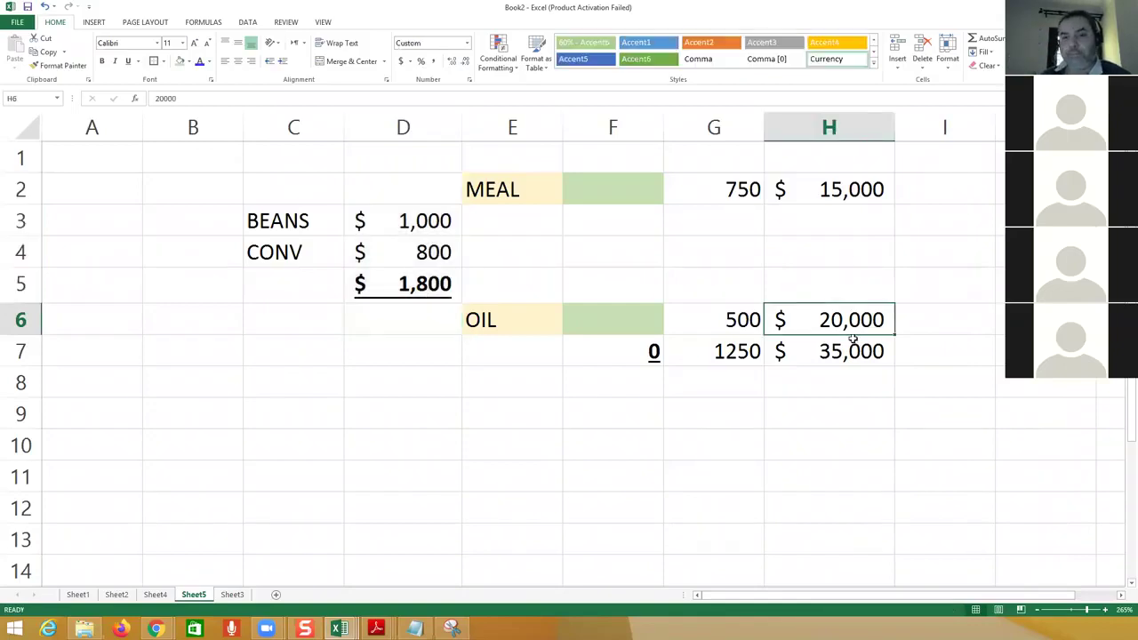
left_click(810, 354)
left_click(740, 117)
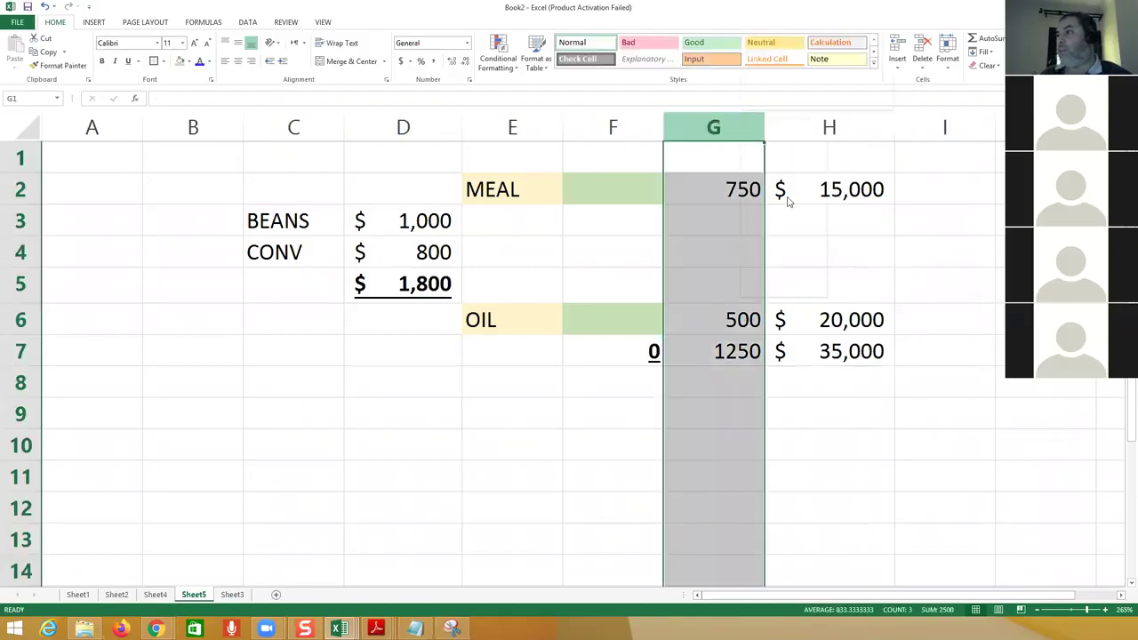
right_click(743, 121)
left_click(768, 275)
left_click(738, 132)
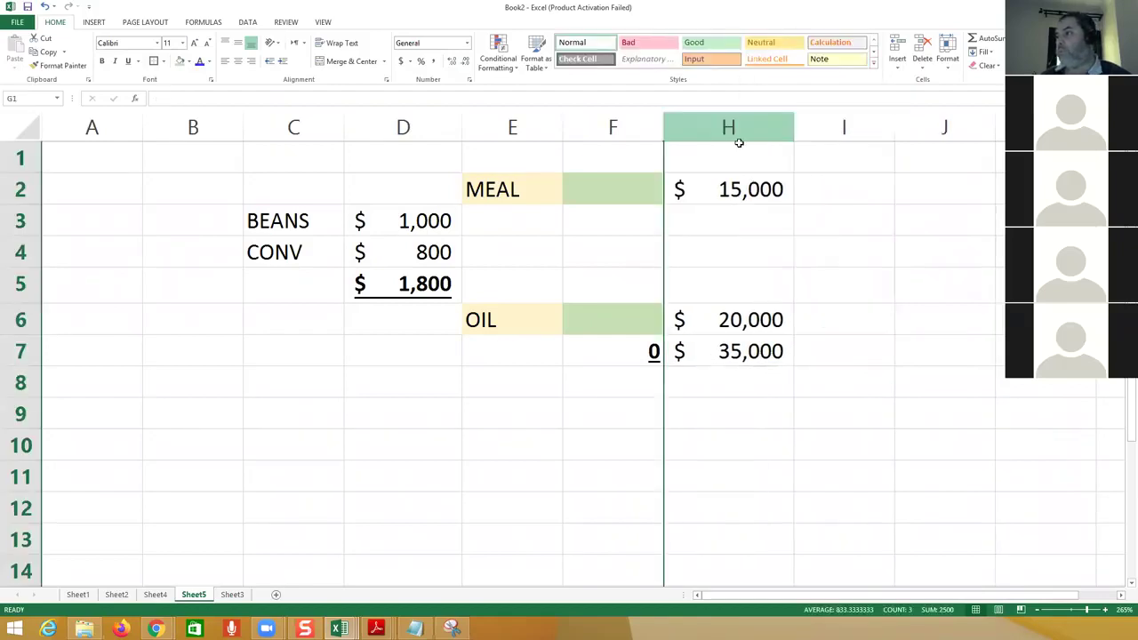
right_click(739, 125)
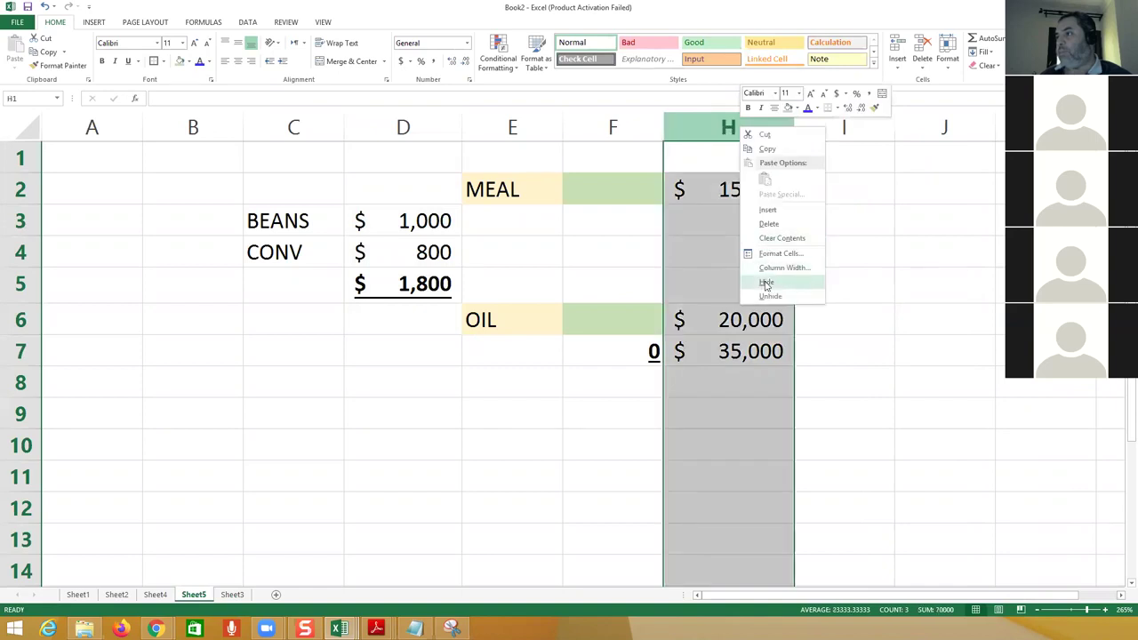
left_click(706, 353)
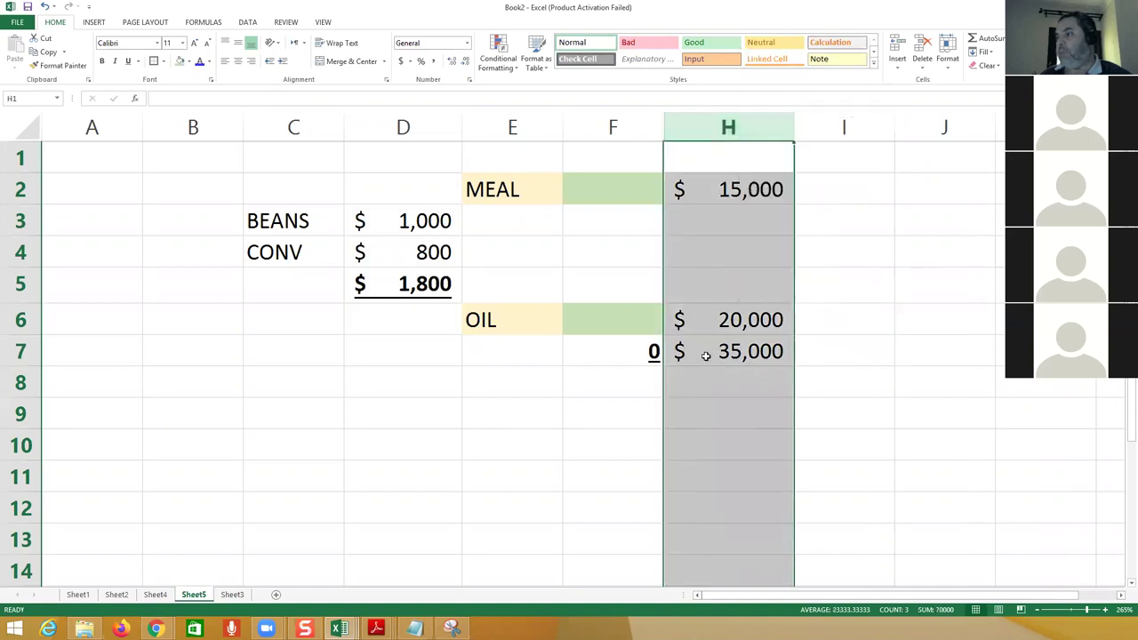
left_click(734, 318)
key("Down")
key("Right")
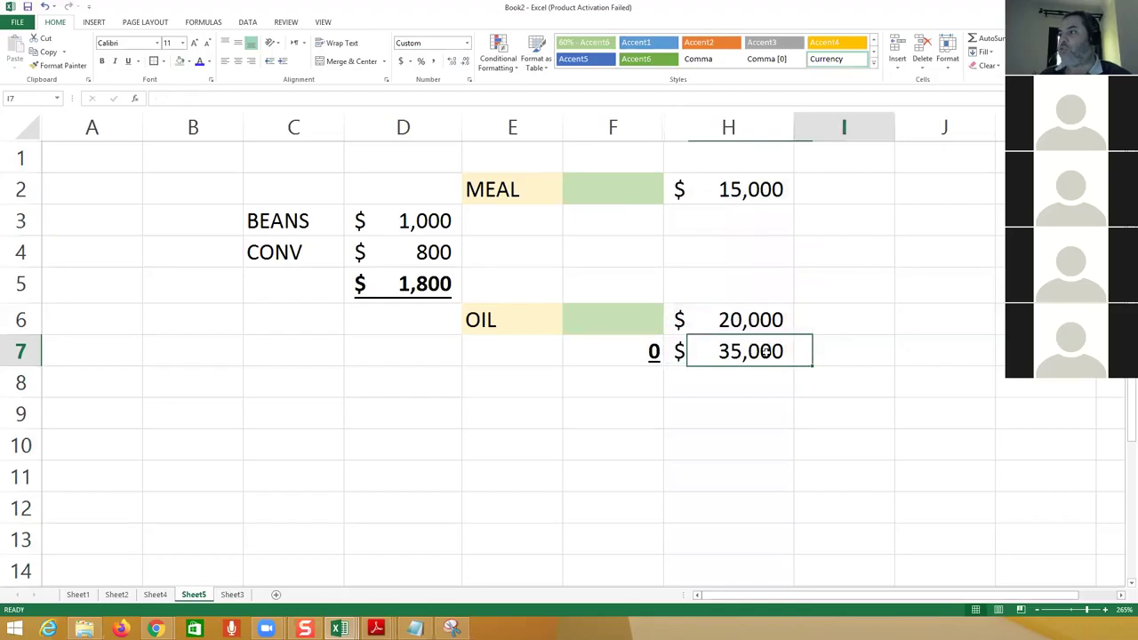
key("Right")
scroll(766, 353, "right", 2)
key("Right")
key("Up")
key("Up")
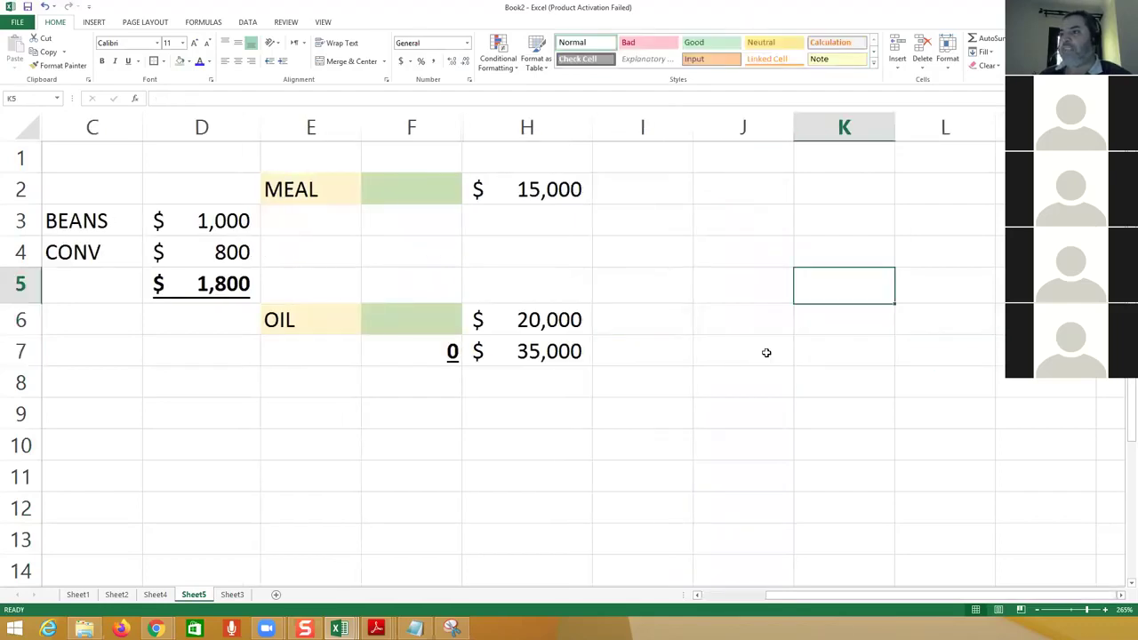
key("Left")
key("Left")
key("Left")
key("Left")
key("Left")
key("Down")
key("Down")
key("Right")
key("Right")
key("Up")
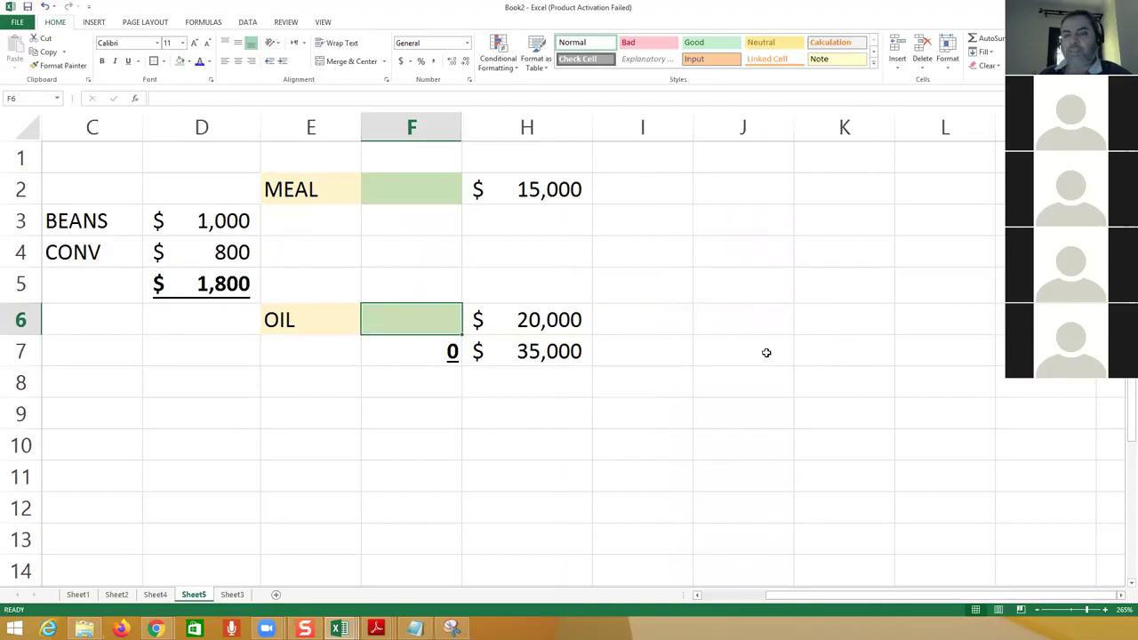
Step: Enter -5000 in I6 and 26000 in J6 on the OIL row
key("Right")
key("Right")
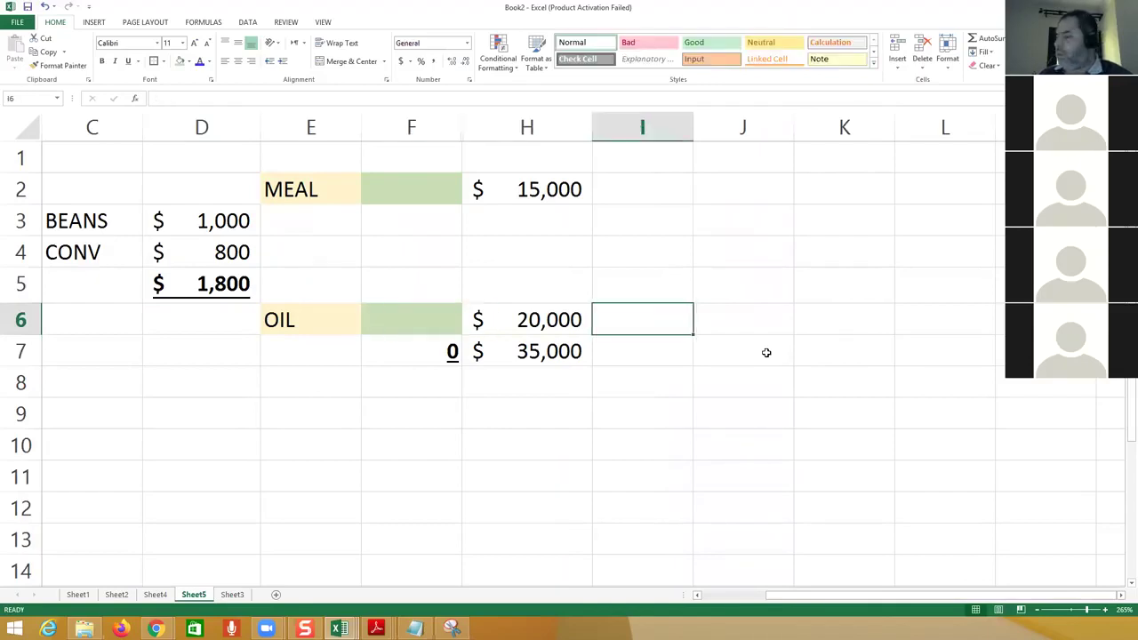
type("-5000")
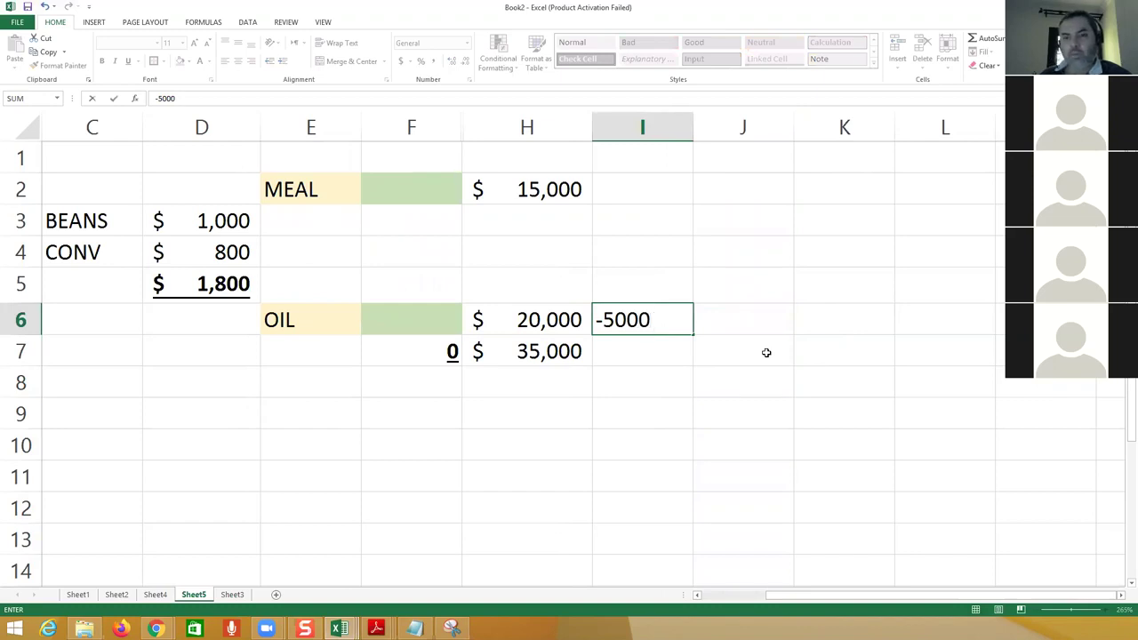
key("Right")
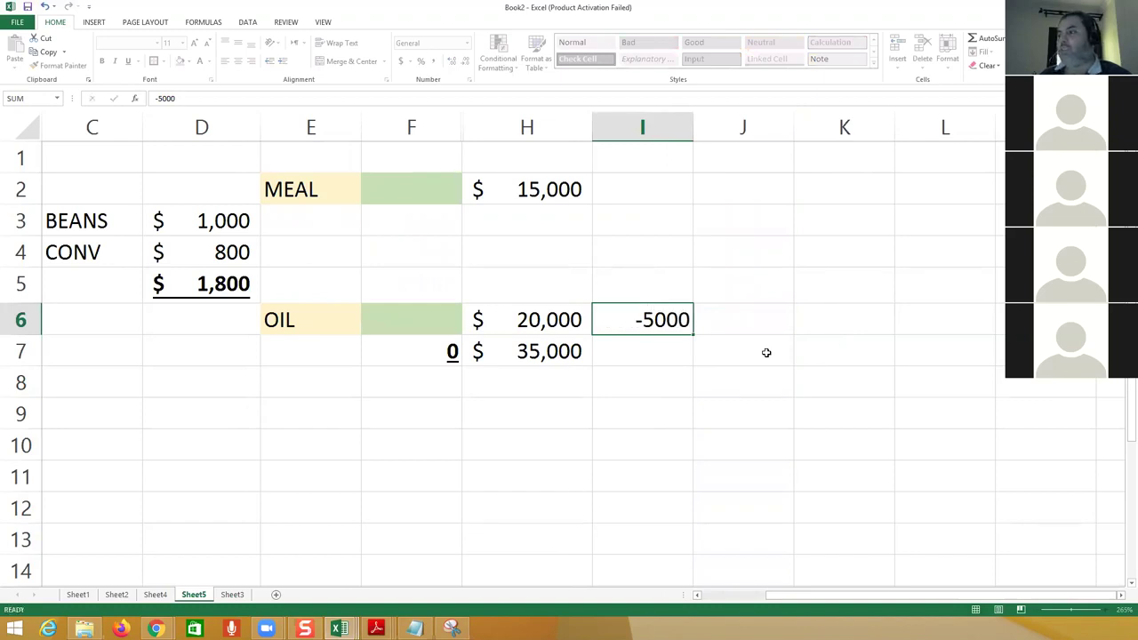
key("Left")
key("Right")
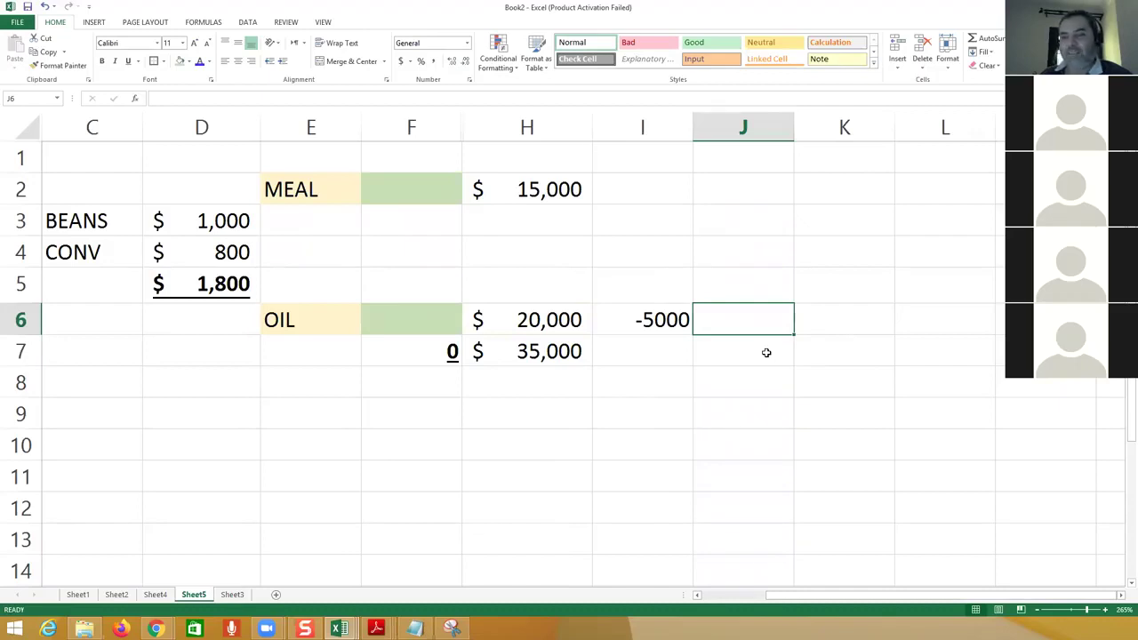
type("26000")
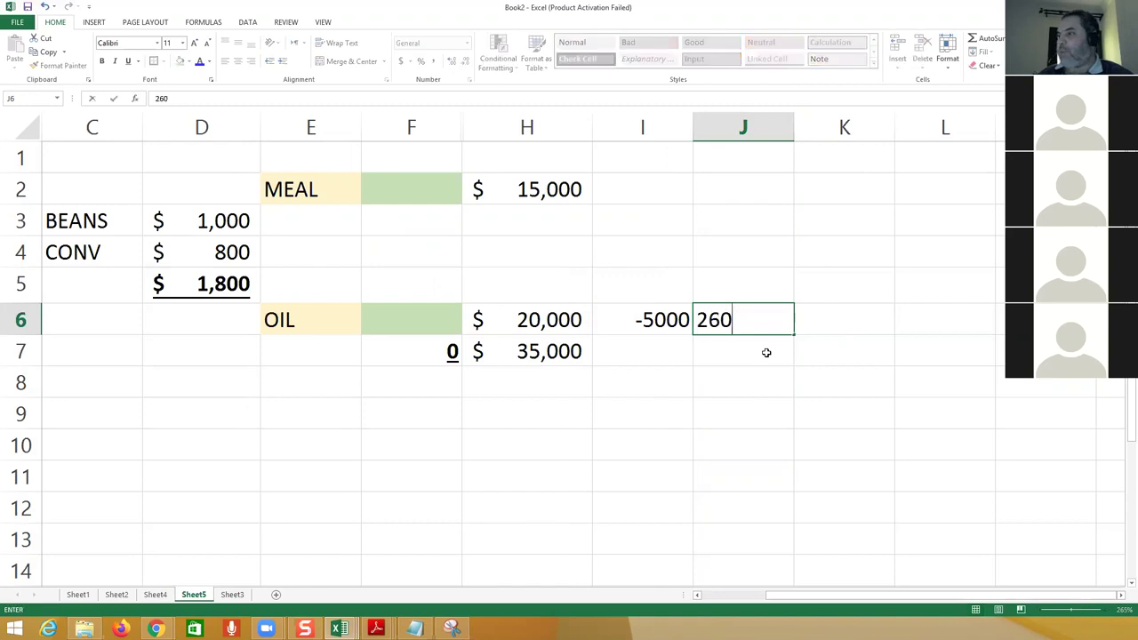
key("Return")
key("Down")
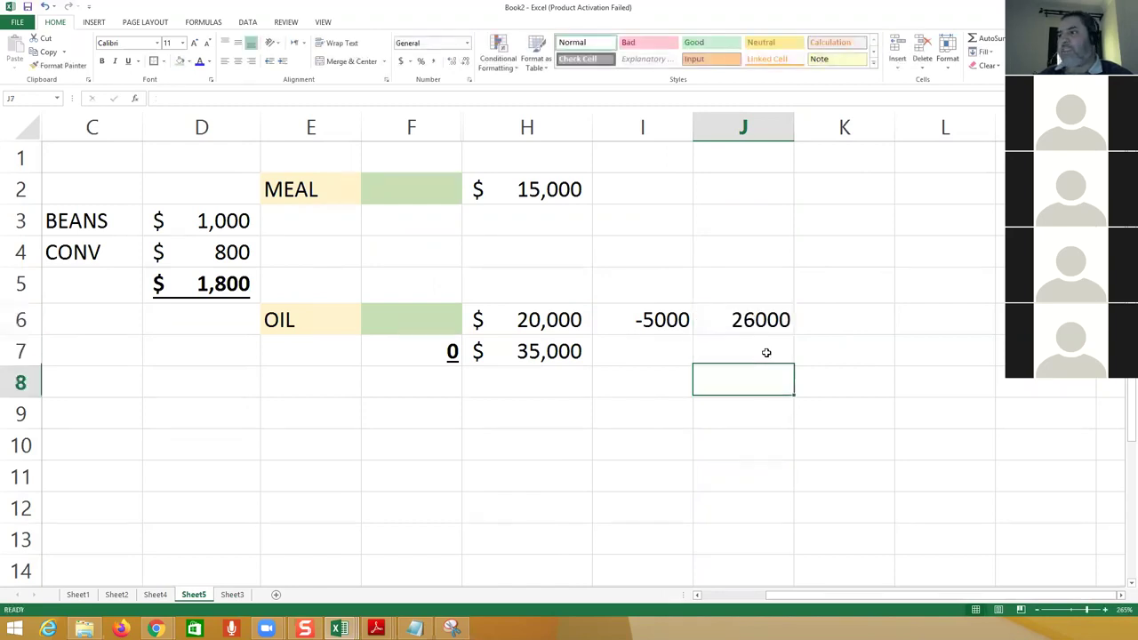
Step: Calculate in I8 how far J6 exceeds the OIL amount with +J6-H6, and compare it with the -5000 in I6
key("Left")
type("+")
key("Up")
key("Up")
key("Right")
type("-")
key("Up")
key("Up")
key("Left")
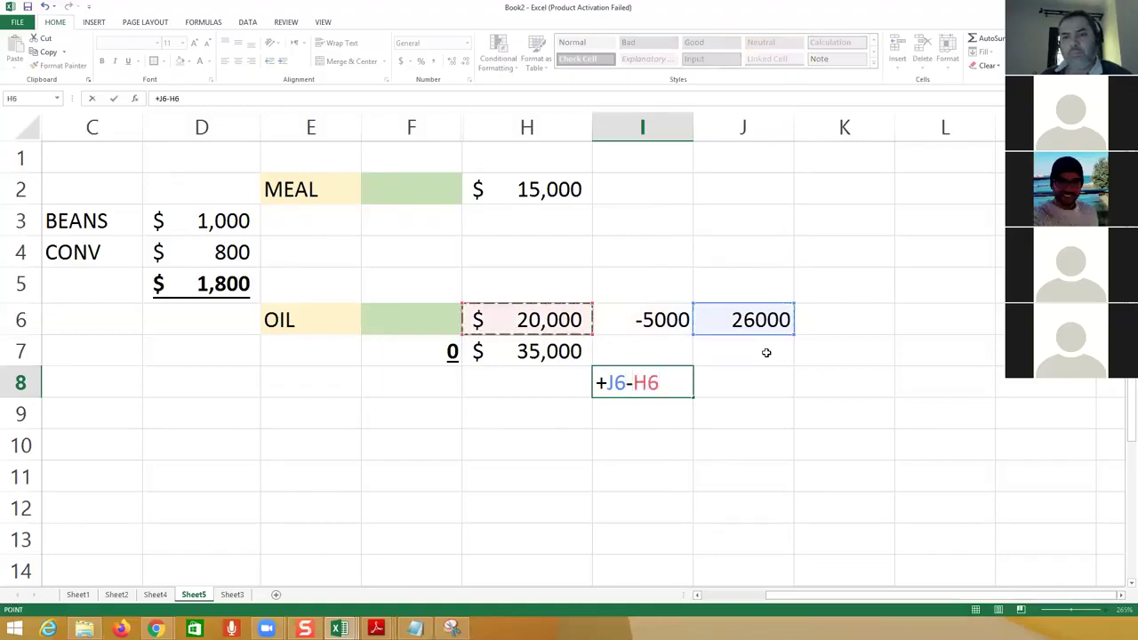
key("Return")
key("Up")
key("Up")
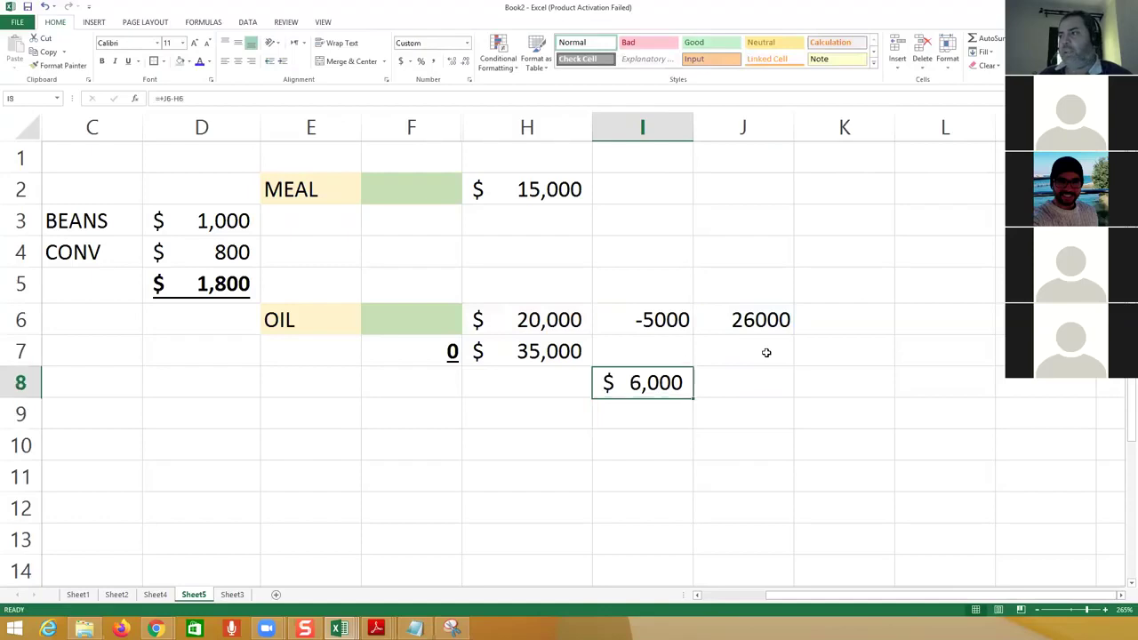
key("Up")
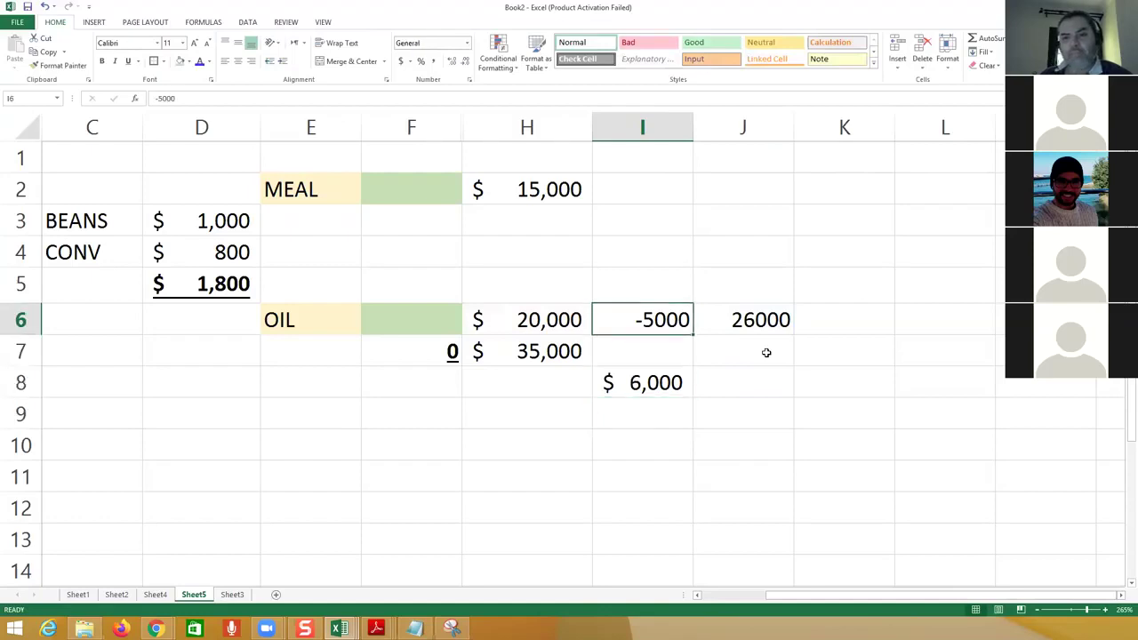
key("shift+Down")
key("shift+Down")
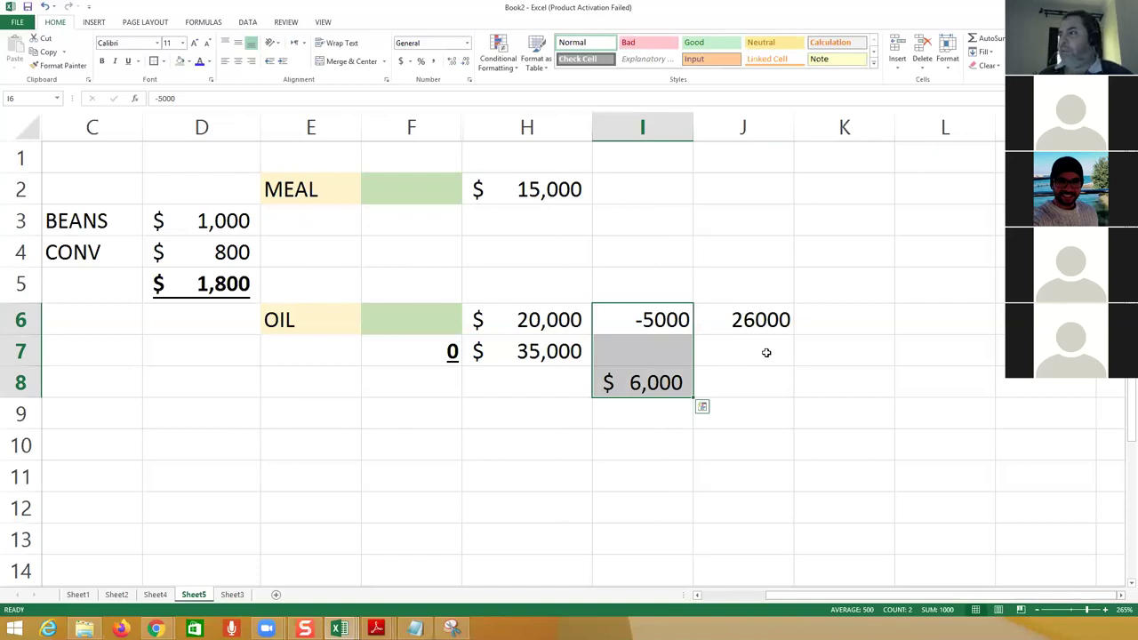
Step: Delete the difference formula from I8
key("Down")
key("Up")
key("Down")
key("Down")
key("Delete")
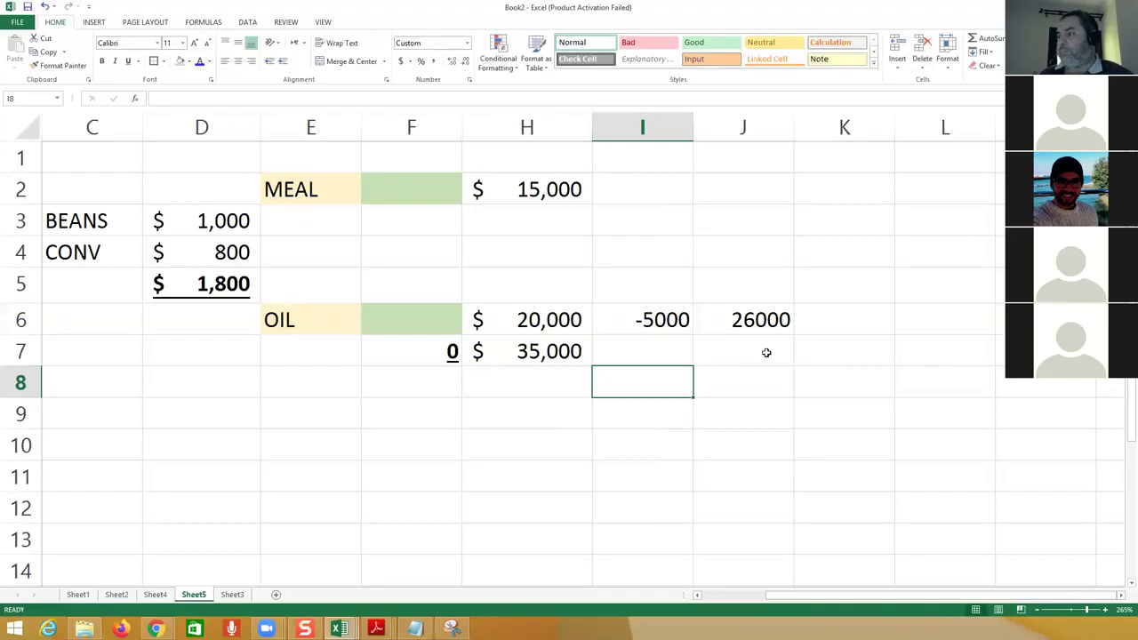
Step: Calculate the net OIL amount in K6 with the formula +J6+I6
key("Right")
key("Up")
key("Up")
key("Right")
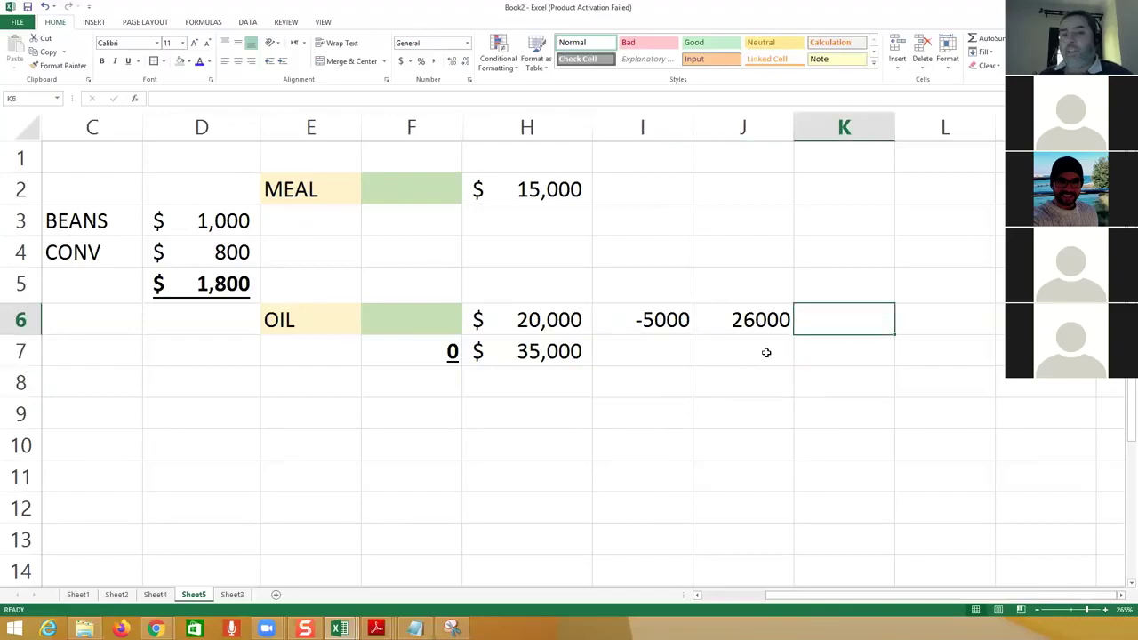
type("+")
key("Left")
type("+")
key("Left")
key("Left")
key("Return")
key("Up")
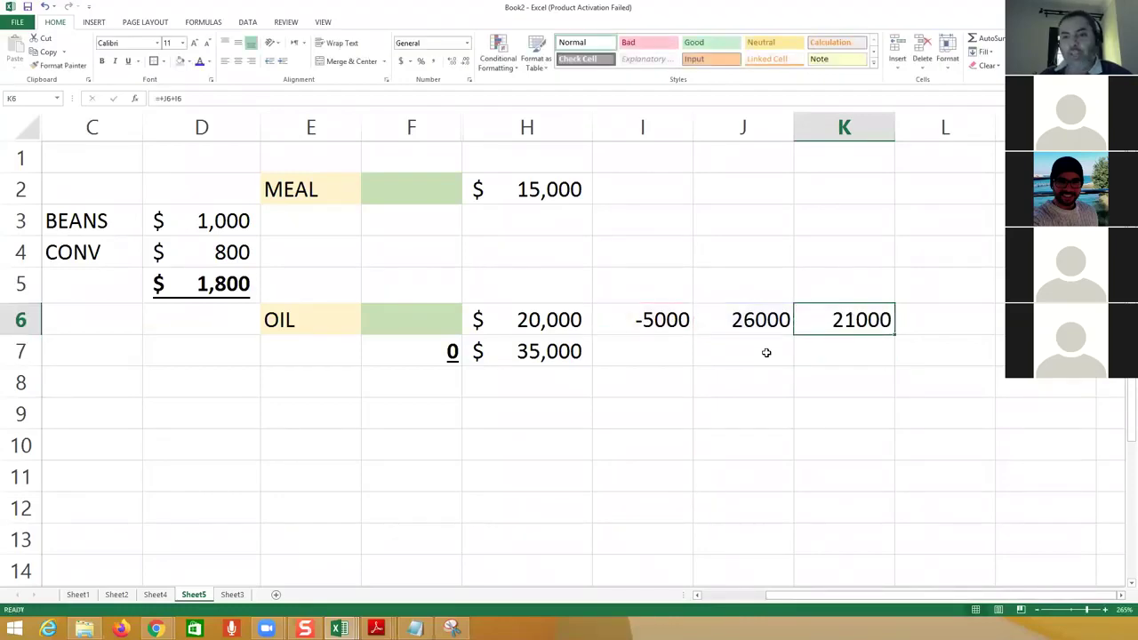
Step: Enter -3000 in I2 and 19000 in J2 on the MEAL row
key("Up")
key("Up")
key("Up")
key("Up")
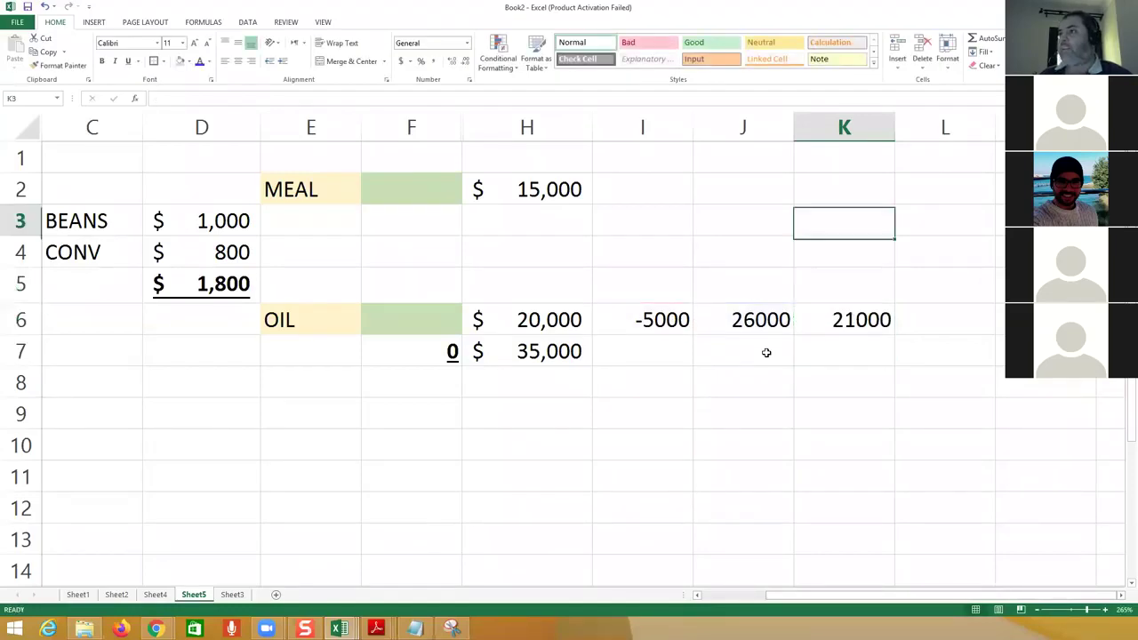
key("Left")
key("Left")
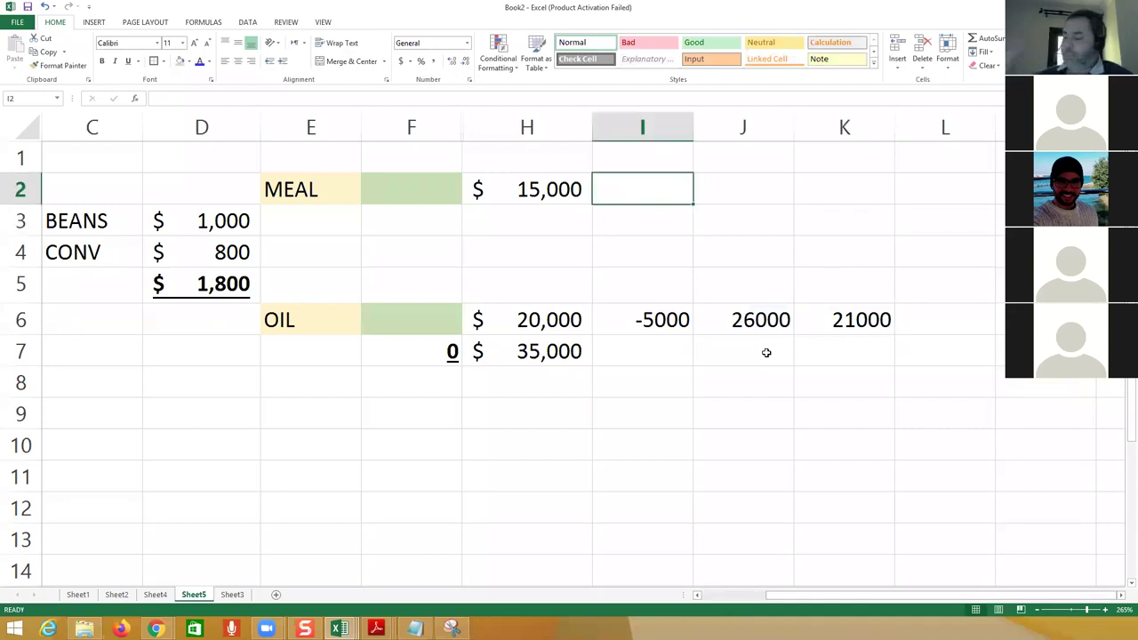
type("-3000")
key("Tab")
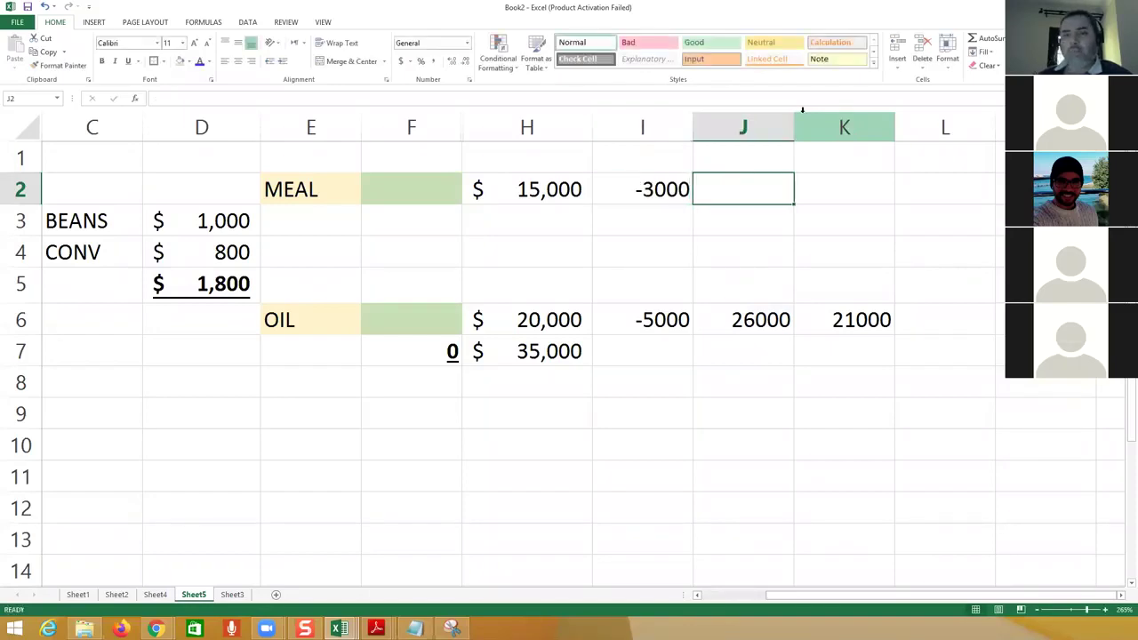
type("19000")
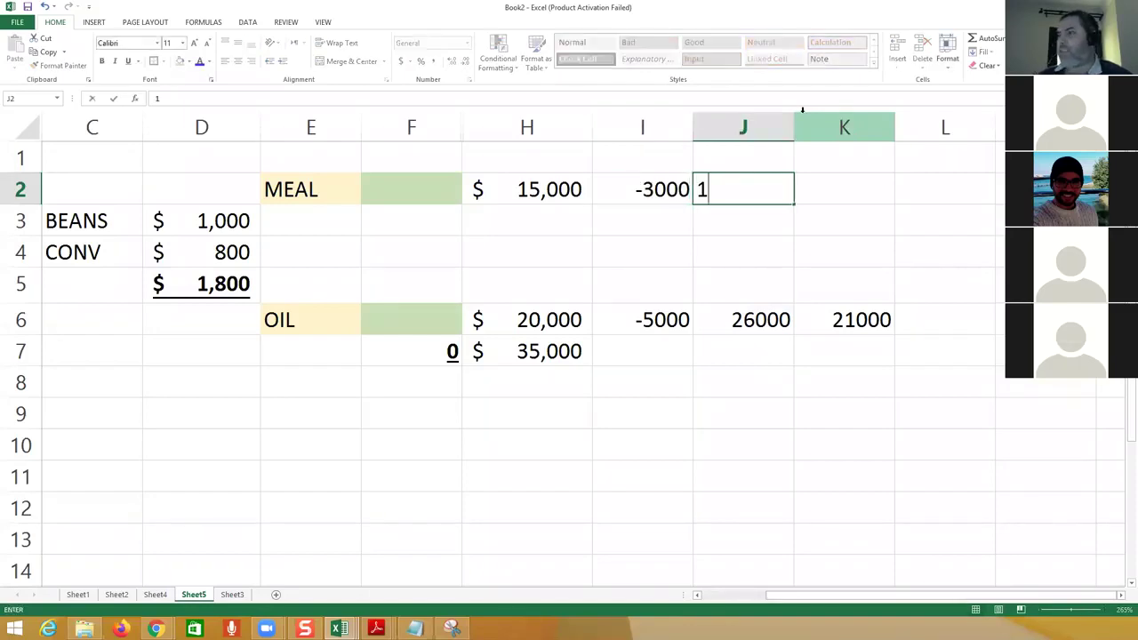
key("Return")
Step: Calculate the net MEAL amount in K2 with the formula +J2+I2
key("Up")
key("Right")
type("+")
key("Left")
type("+")
key("Left")
key("Left")
key("Return")
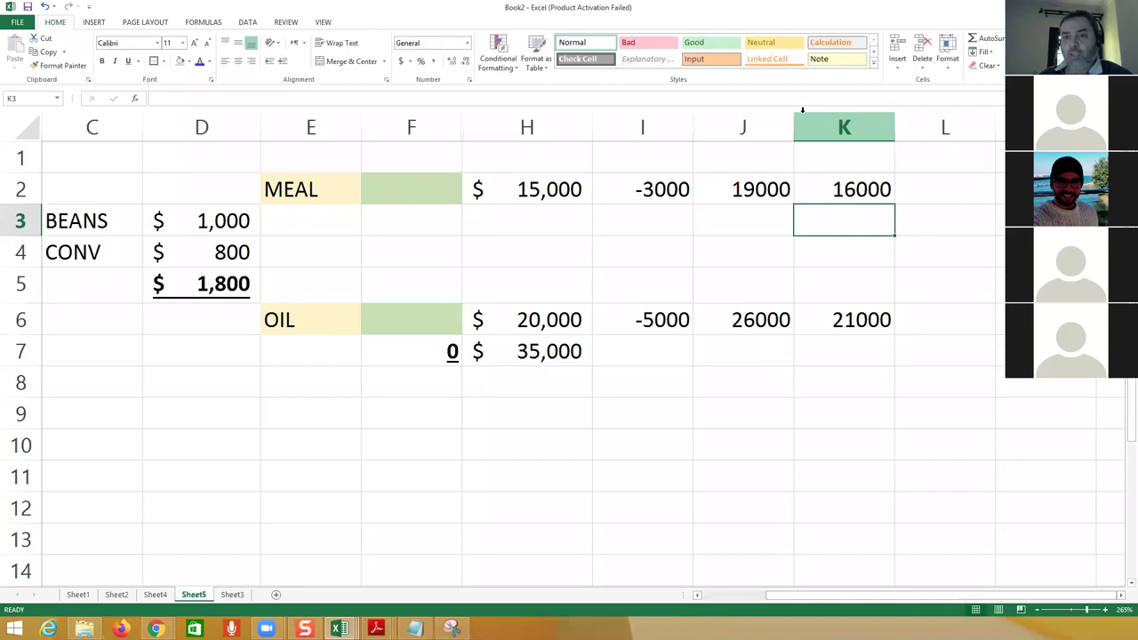
Step: Total the net OIL and MEAL amounts in K7 with the formula +K6+K2, and select the joint cost total in D5
key("Down")
key("Down")
key("Down")
key("Down")
type("+")
key("Up")
type("+")
key("Up")
key("Up")
key("Up")
key("Up")
key("Up")
key("Return")
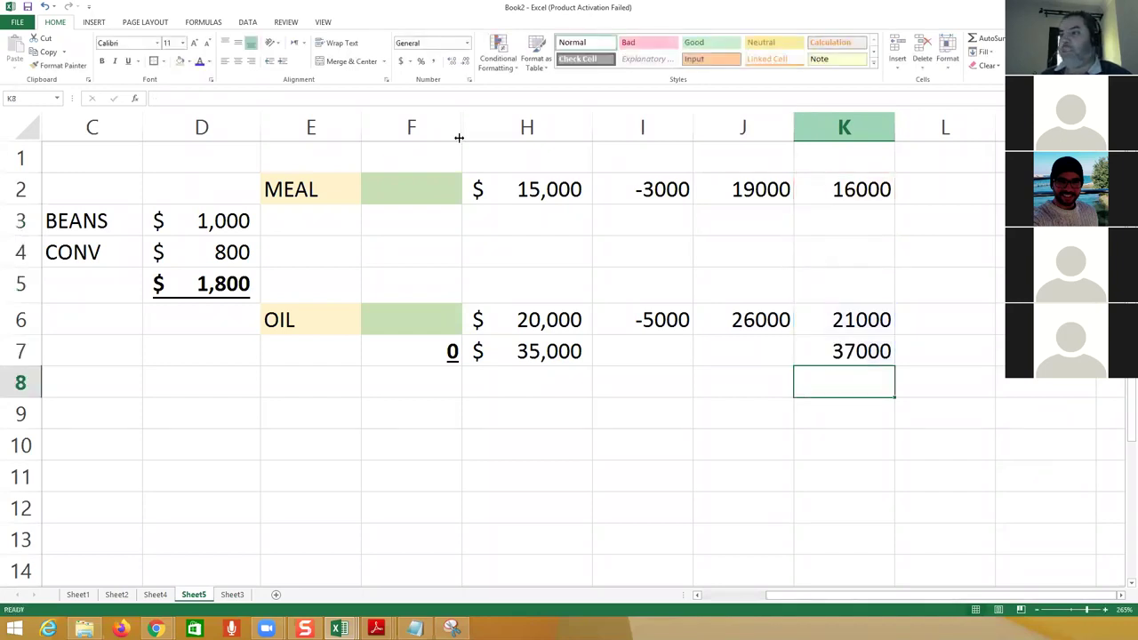
left_click(213, 289)
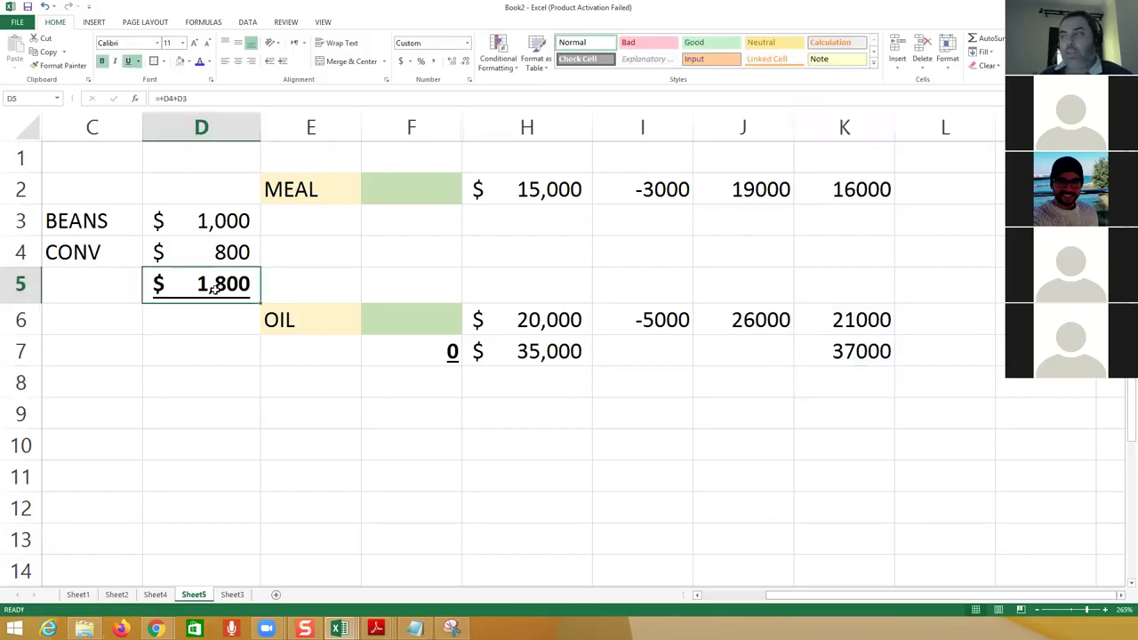
Step: Review the joint cost total in D5 against the net amounts in K2, K6 and K7, and select the whole example C1:K8
left_click(861, 191)
left_click(854, 319)
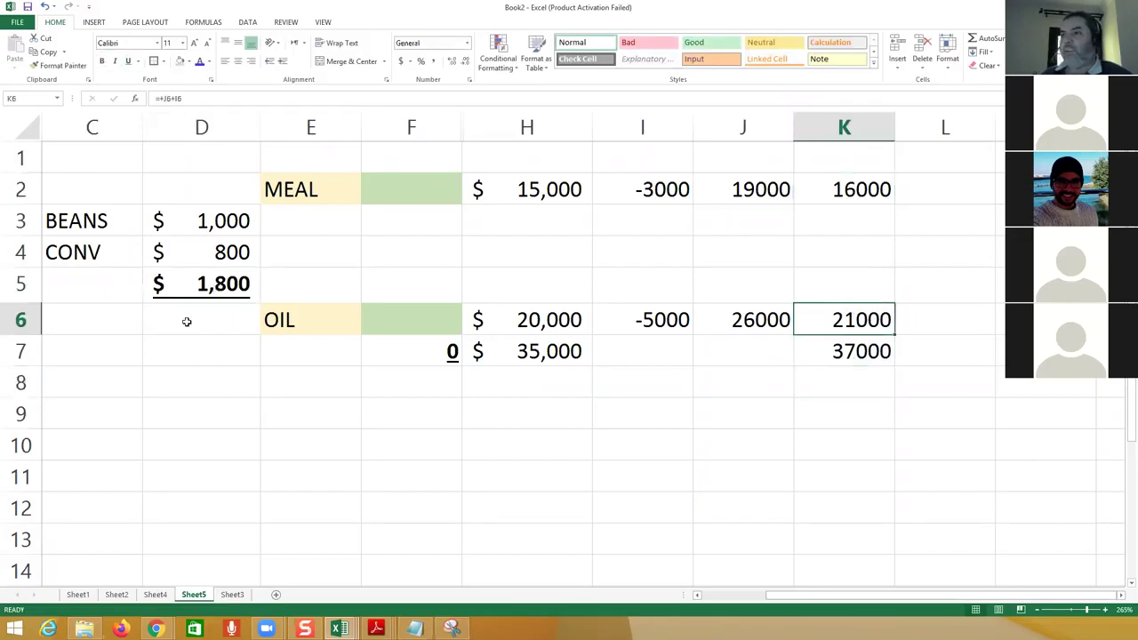
left_click(215, 283)
left_click(870, 189)
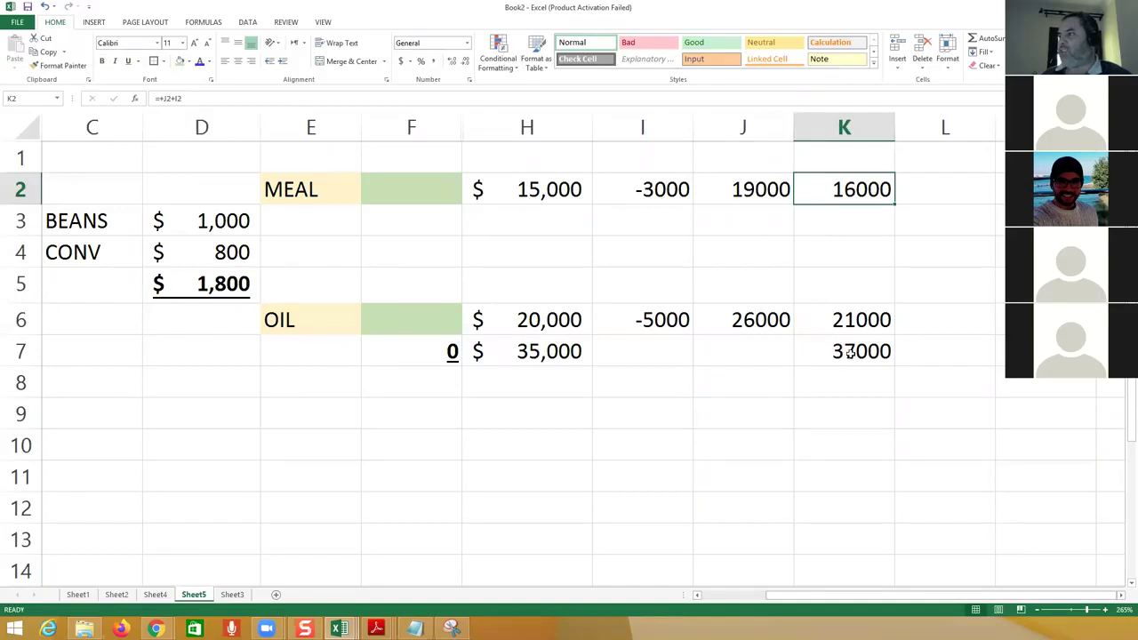
left_click(850, 353)
left_click(198, 286)
left_click(870, 318)
left_click(863, 358)
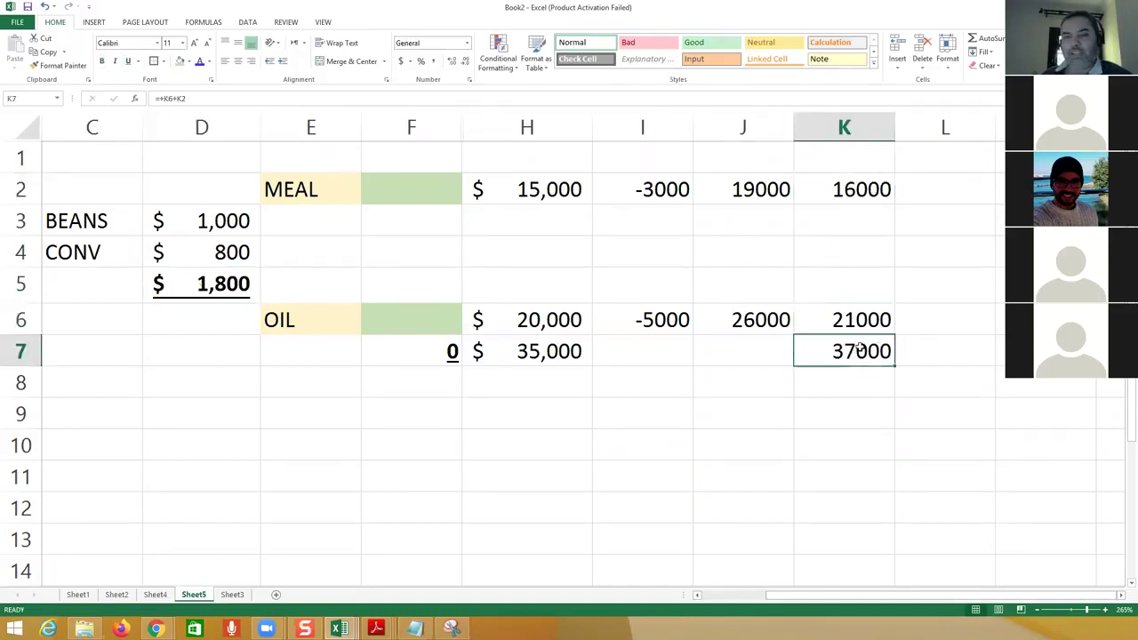
left_click_drag(89, 158, 881, 384)
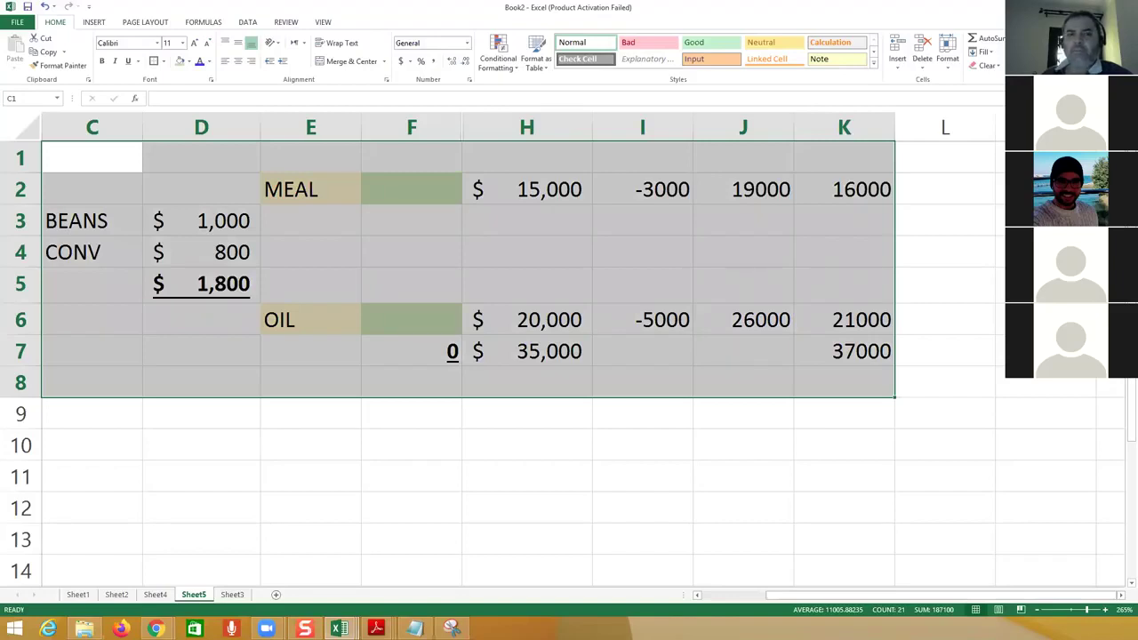
Step: Switch from the Excel example to the open Section D Cost Accounting PDF in Adobe Acrobat
key("alt+Tab")
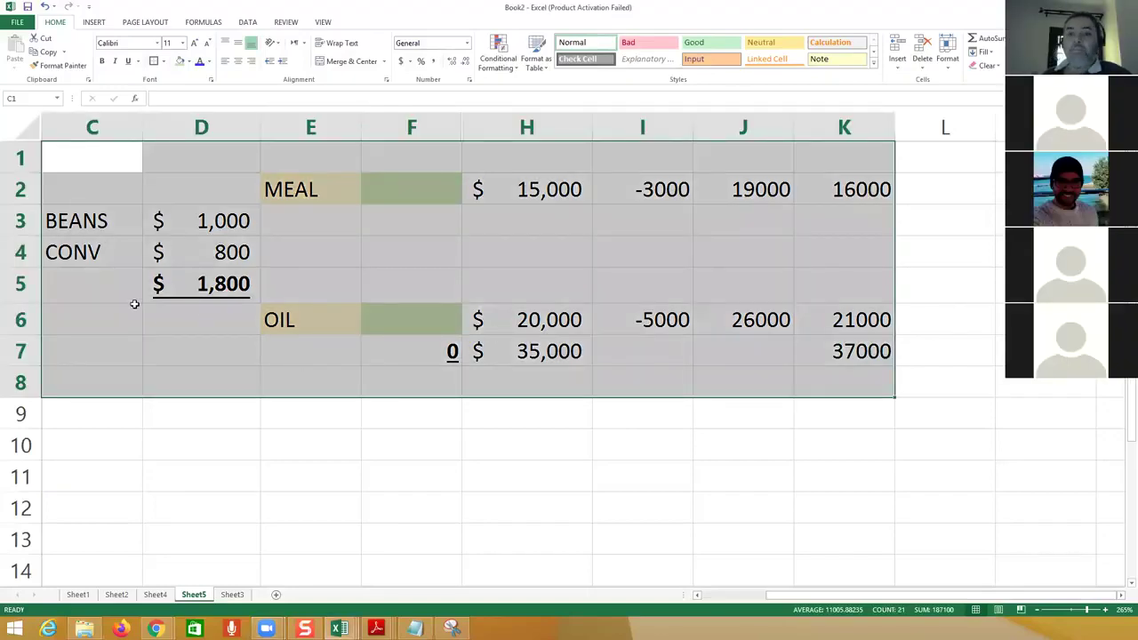
left_click(167, 244)
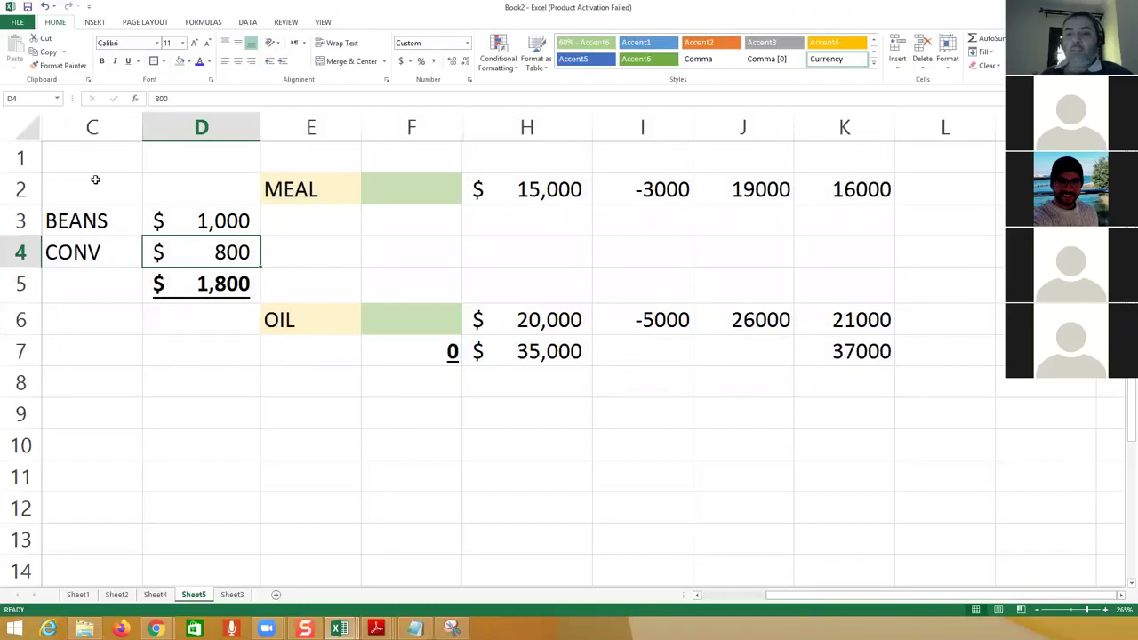
left_click(375, 629)
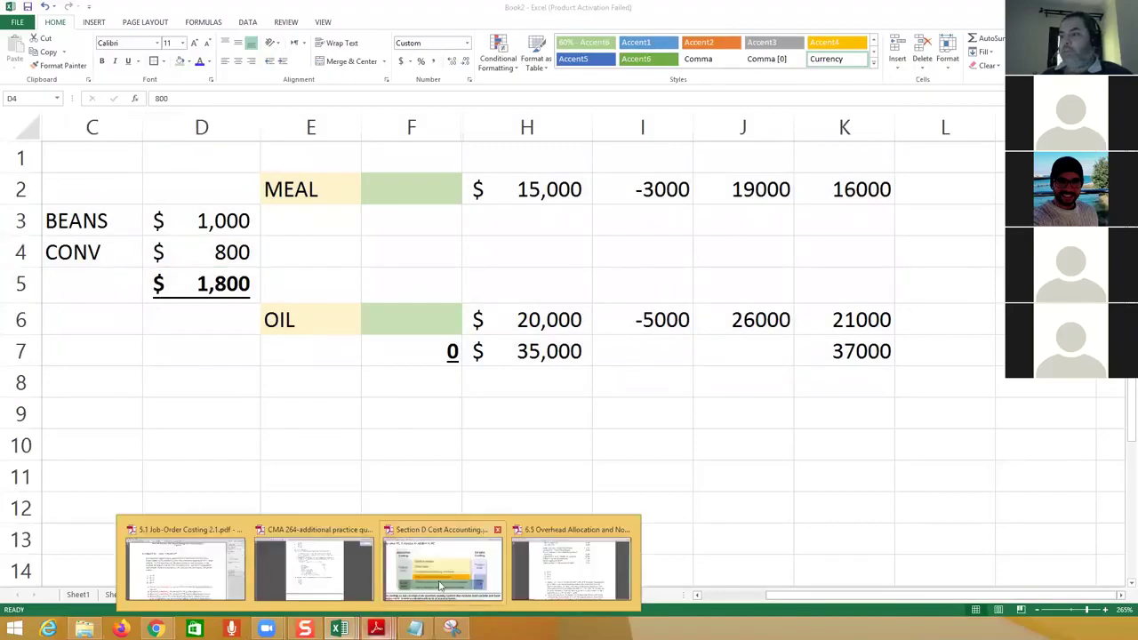